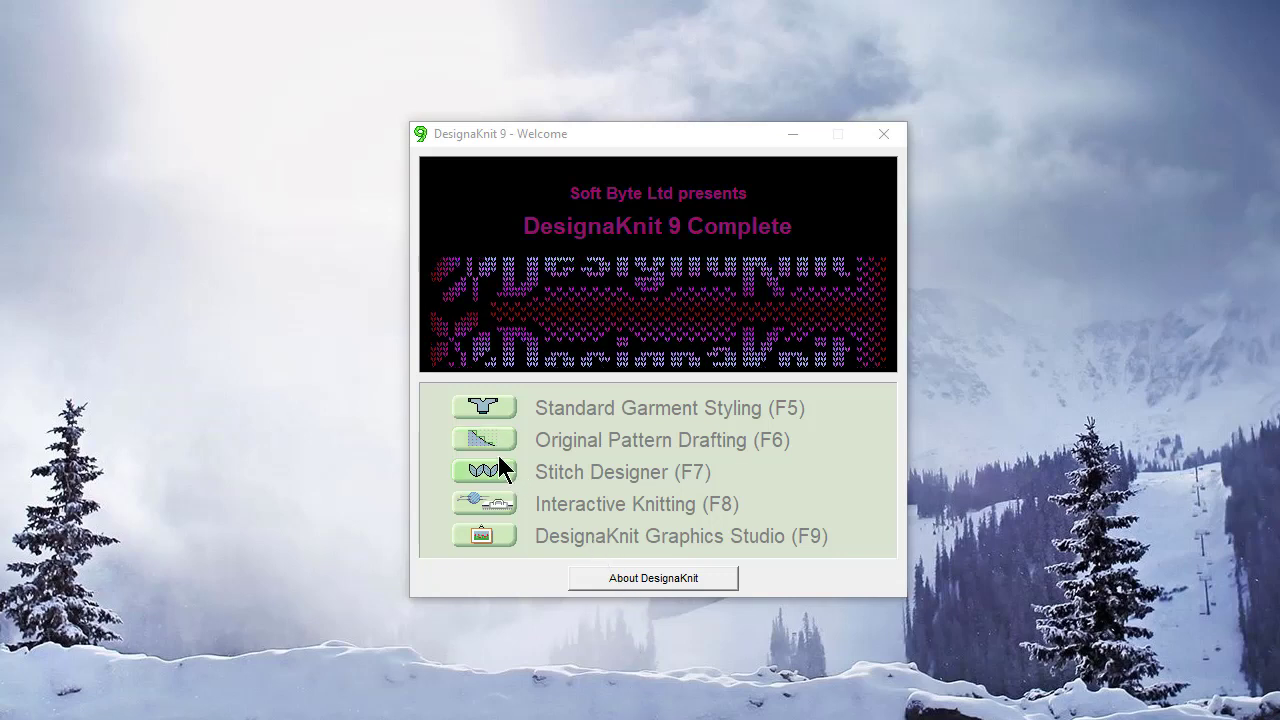
Launch Original Pattern Drafting from the DesignaKnit 9 Welcome screen to reach Fittingly Sew 2
left_click(486, 441)
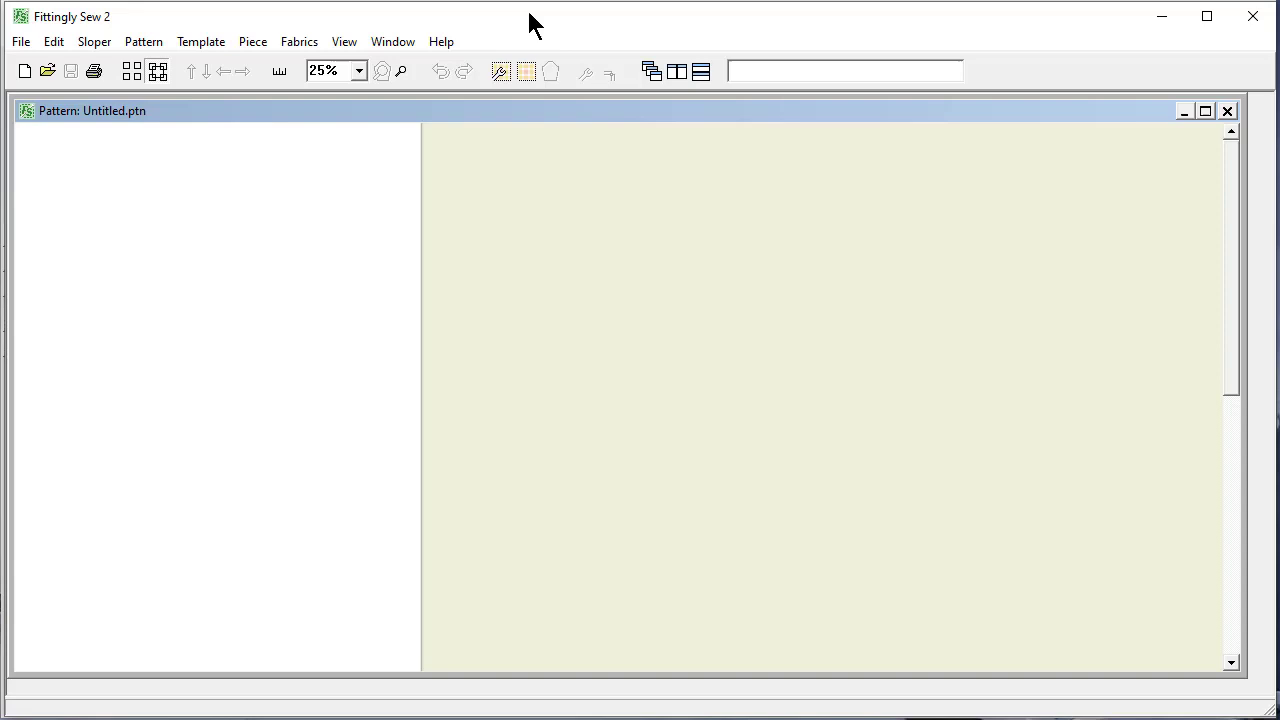
Start a new sloper that includes the Front trouser and Back trouser pieces
left_click(21, 45)
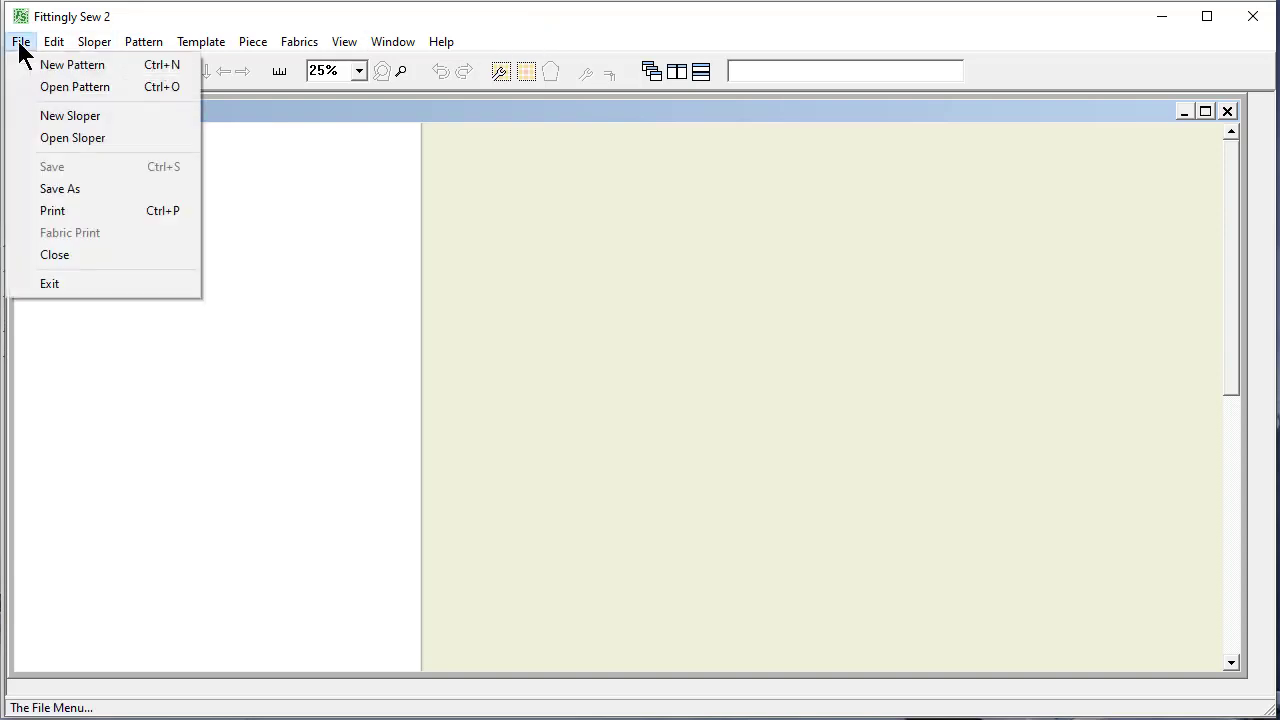
left_click(38, 118)
left_click(900, 412)
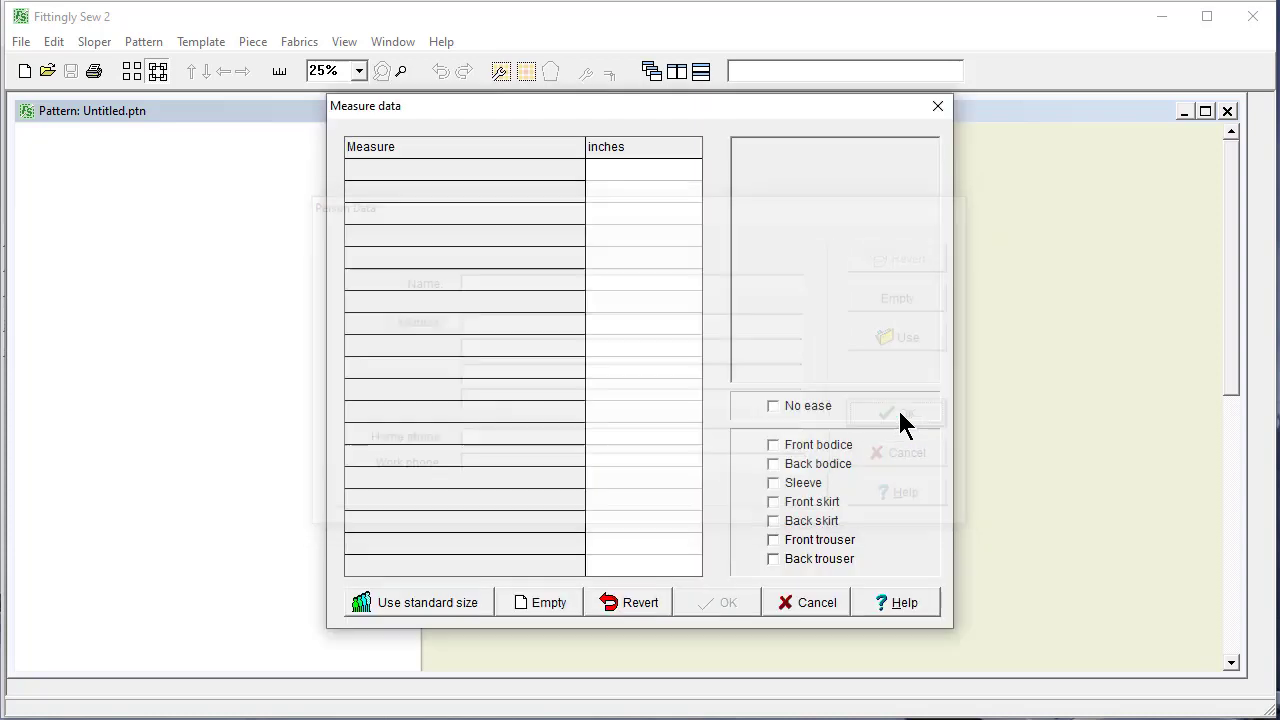
left_click(774, 539)
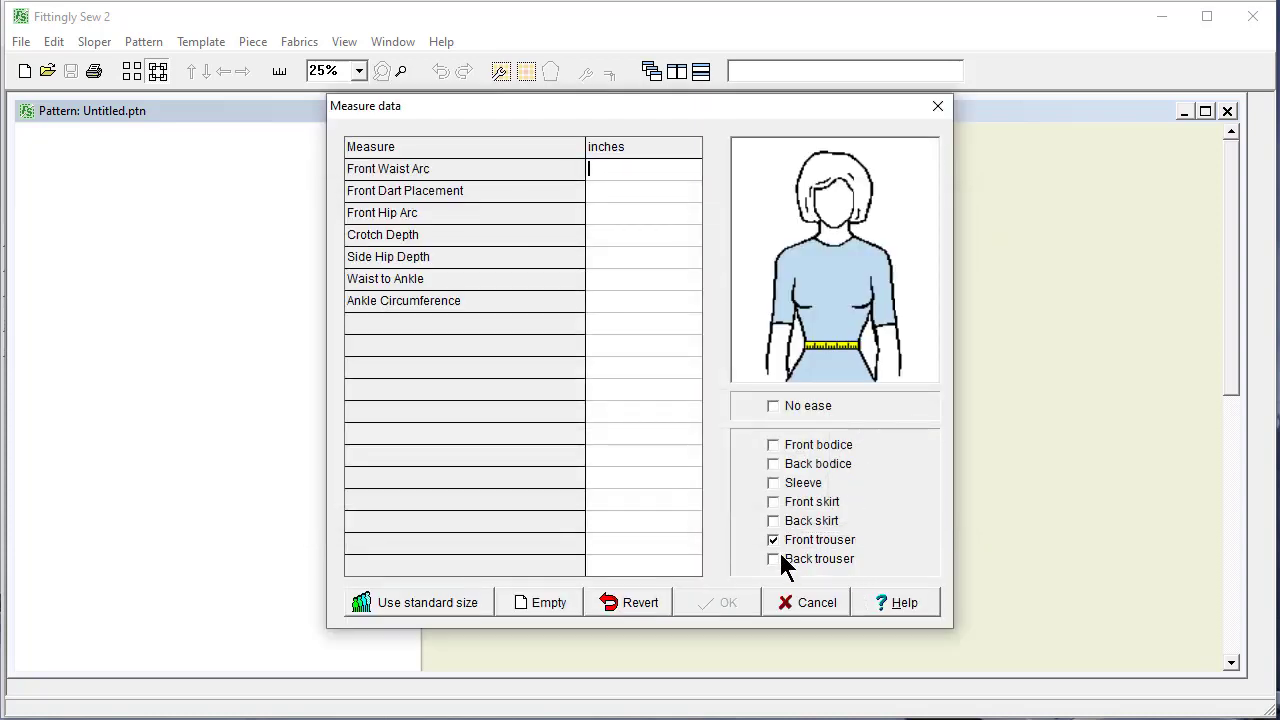
left_click(773, 558)
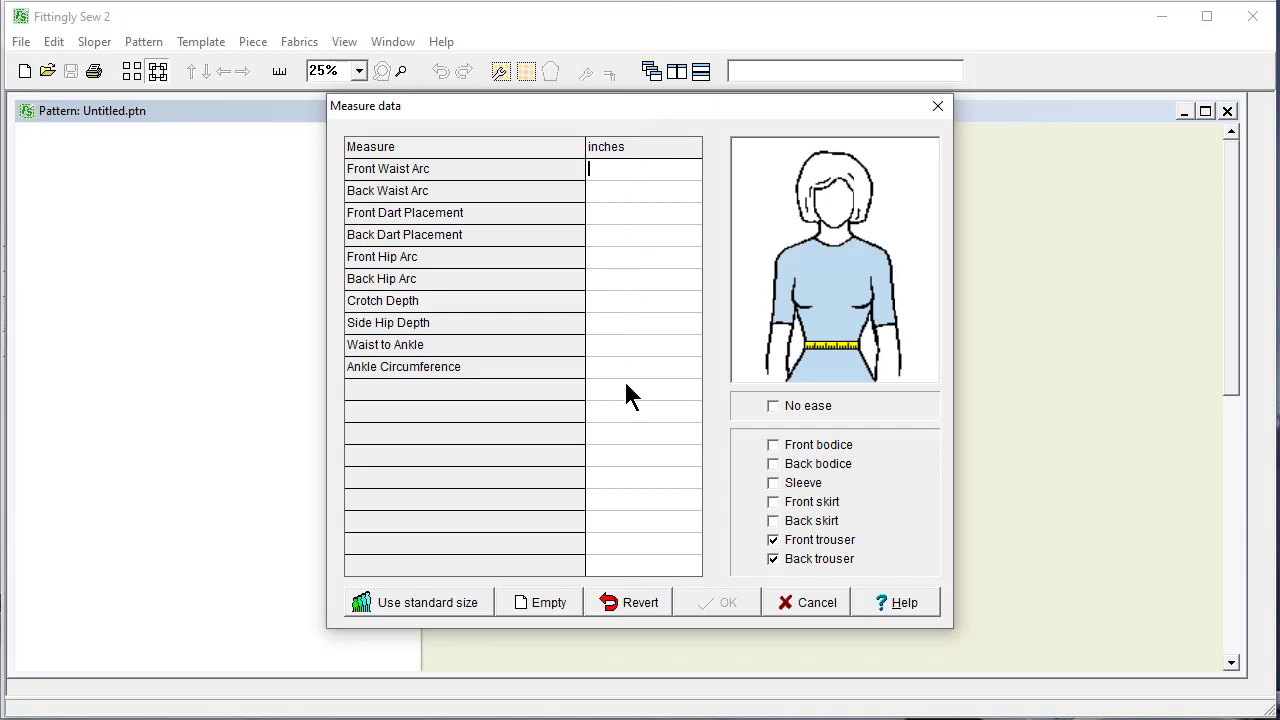
Fill in Misses Size 12 standard measurements and draft the sloper
left_click(421, 603)
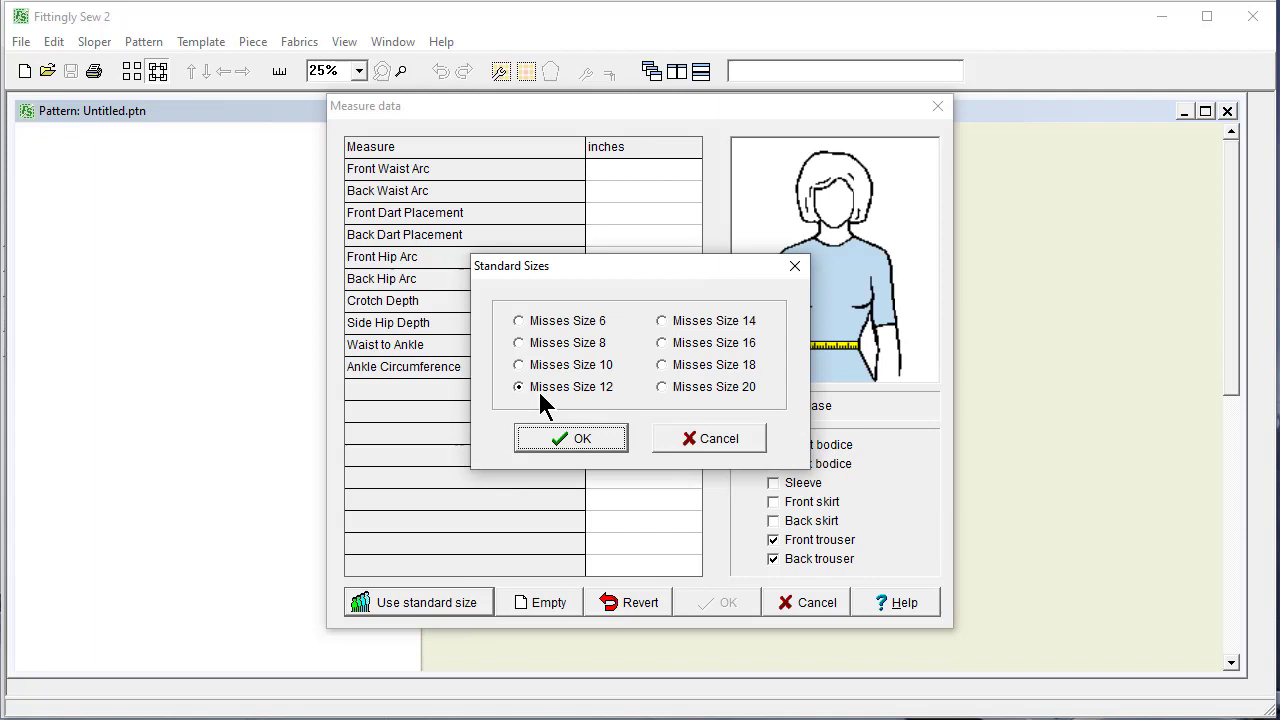
left_click(570, 438)
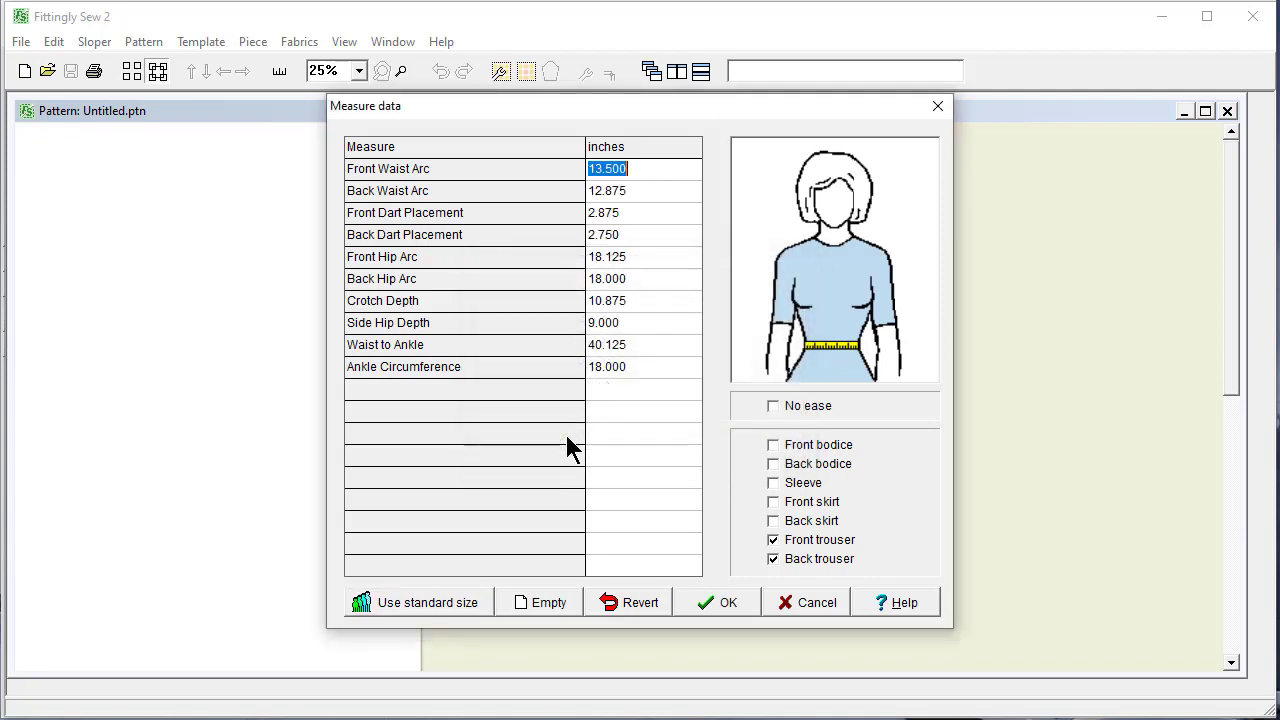
left_click(713, 602)
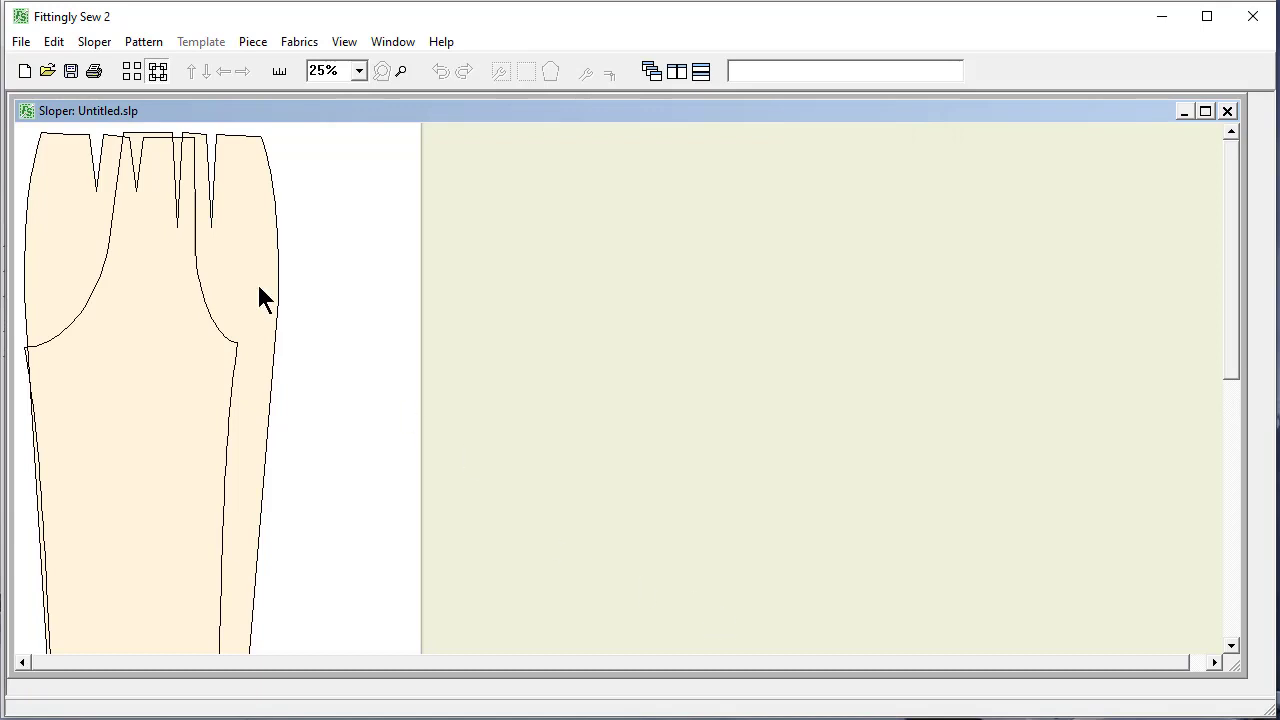
Zoom to 15% and place the back trouser, then the front trouser to its left
left_click(358, 70)
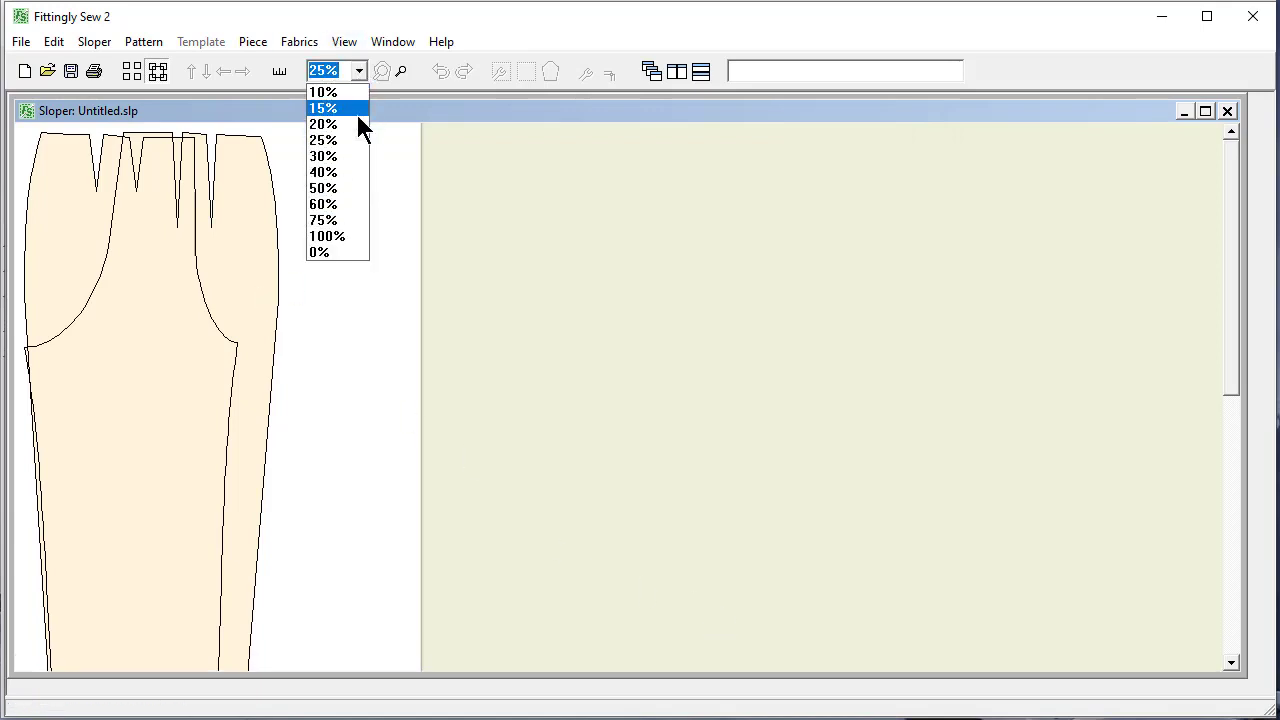
left_click(349, 107)
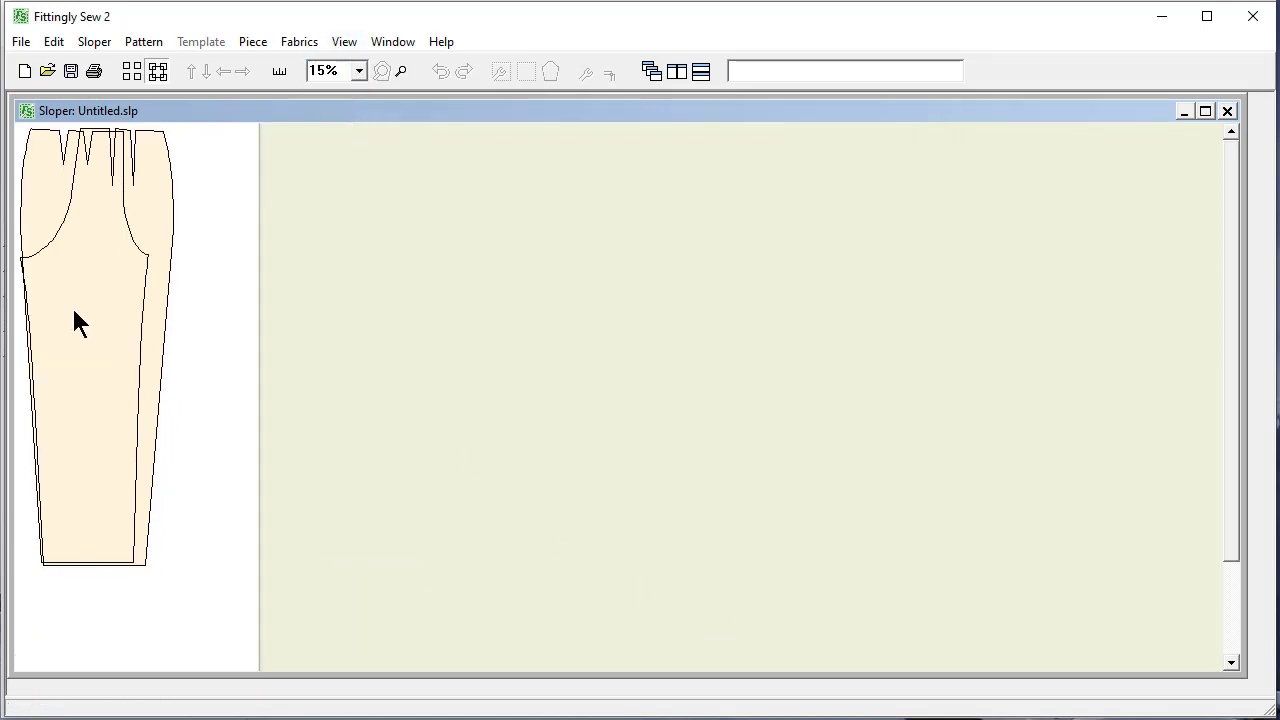
left_click_drag(78, 320, 537, 333)
mouse_move(114, 291)
left_mouse_down()
mouse_move(277, 337)
mouse_move(403, 317)
mouse_move(421, 302)
left_mouse_up()
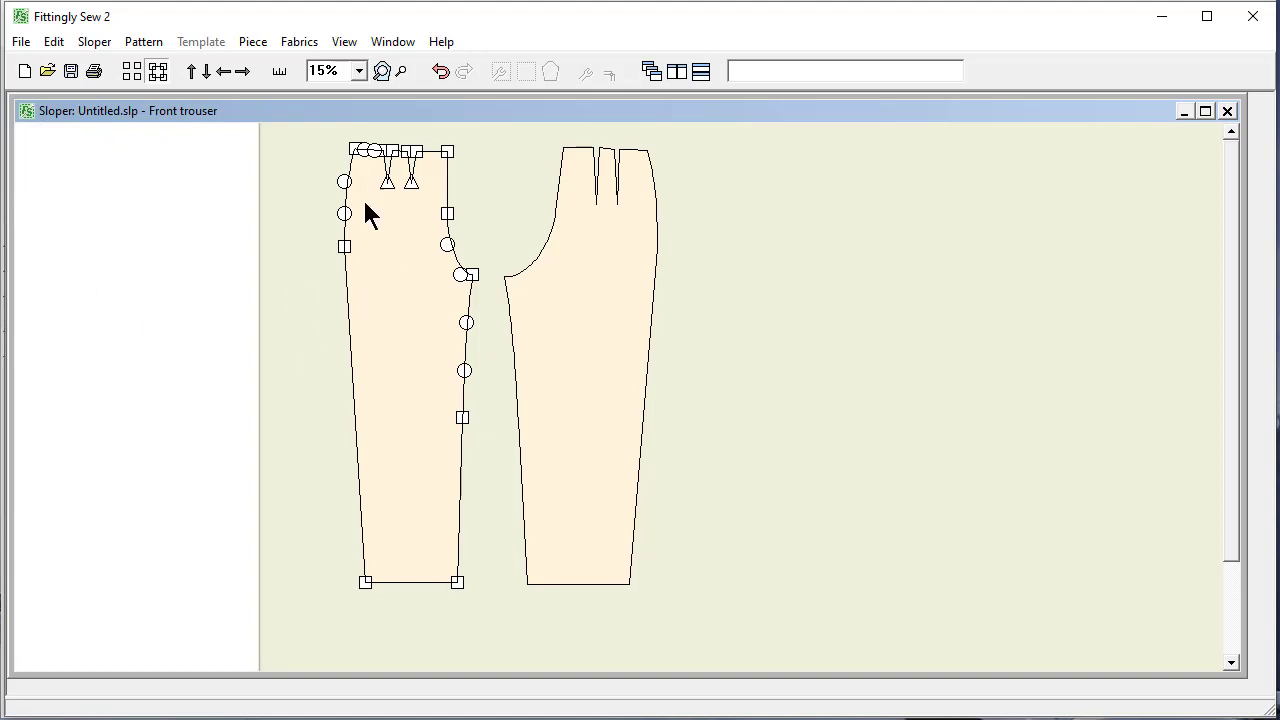
left_click(587, 307)
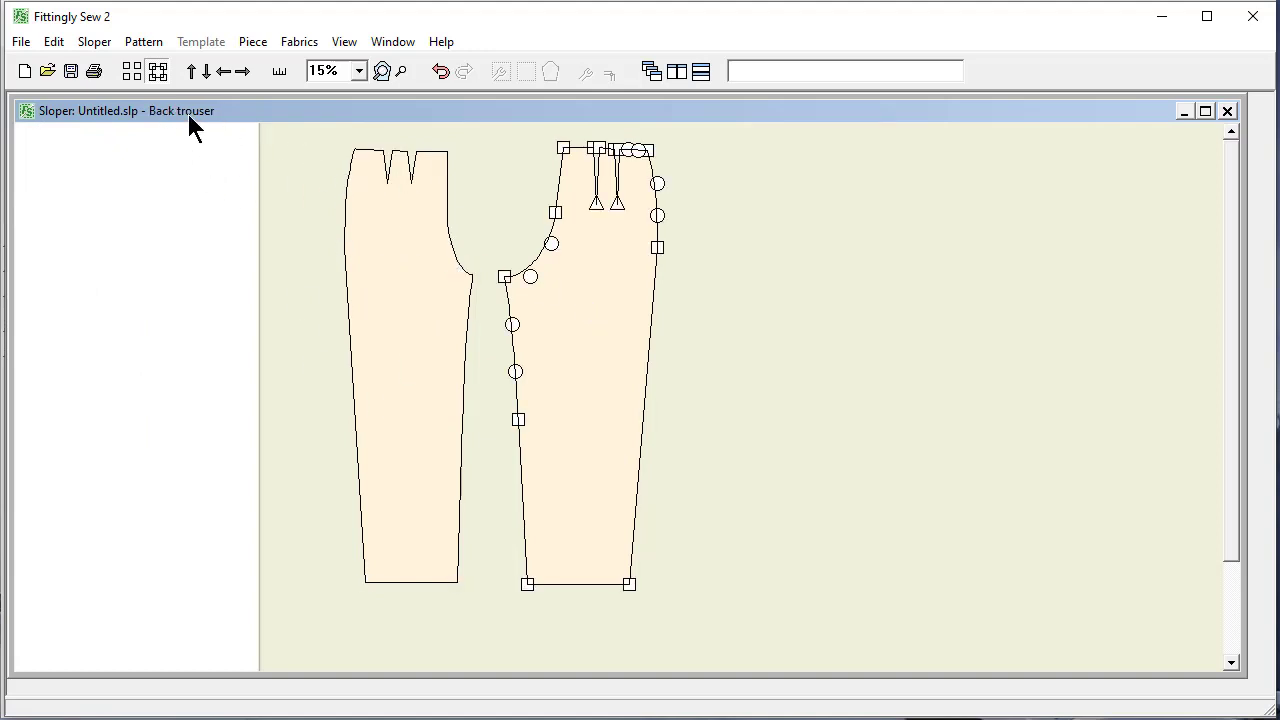
left_click_drag(186, 110, 183, 113)
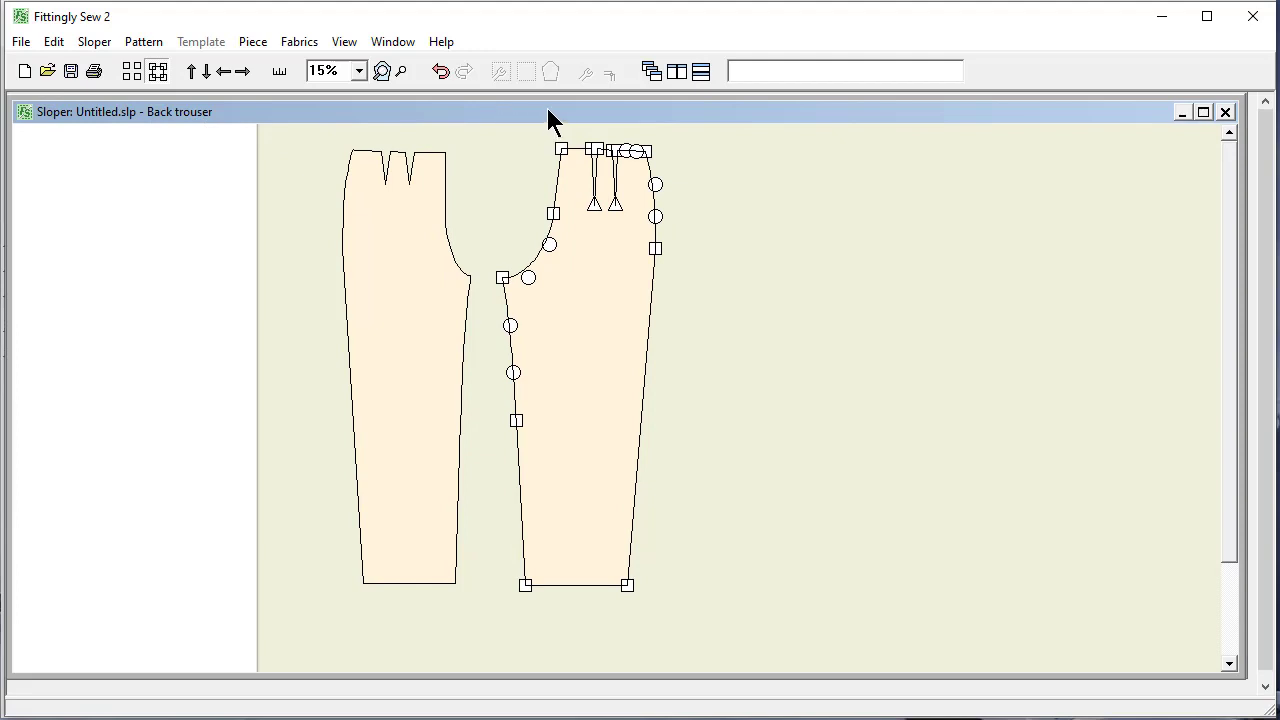
left_click(725, 291)
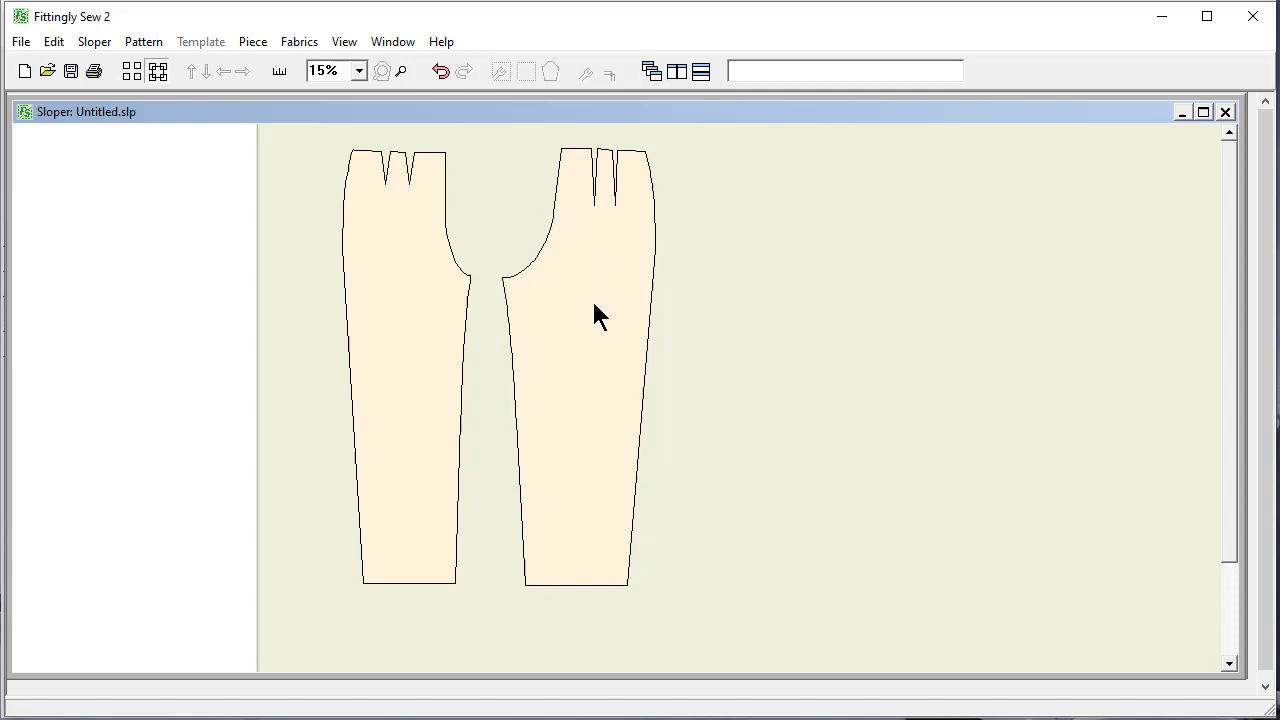
Display the front trouser's side seam segment length (40.278)
left_click(388, 302)
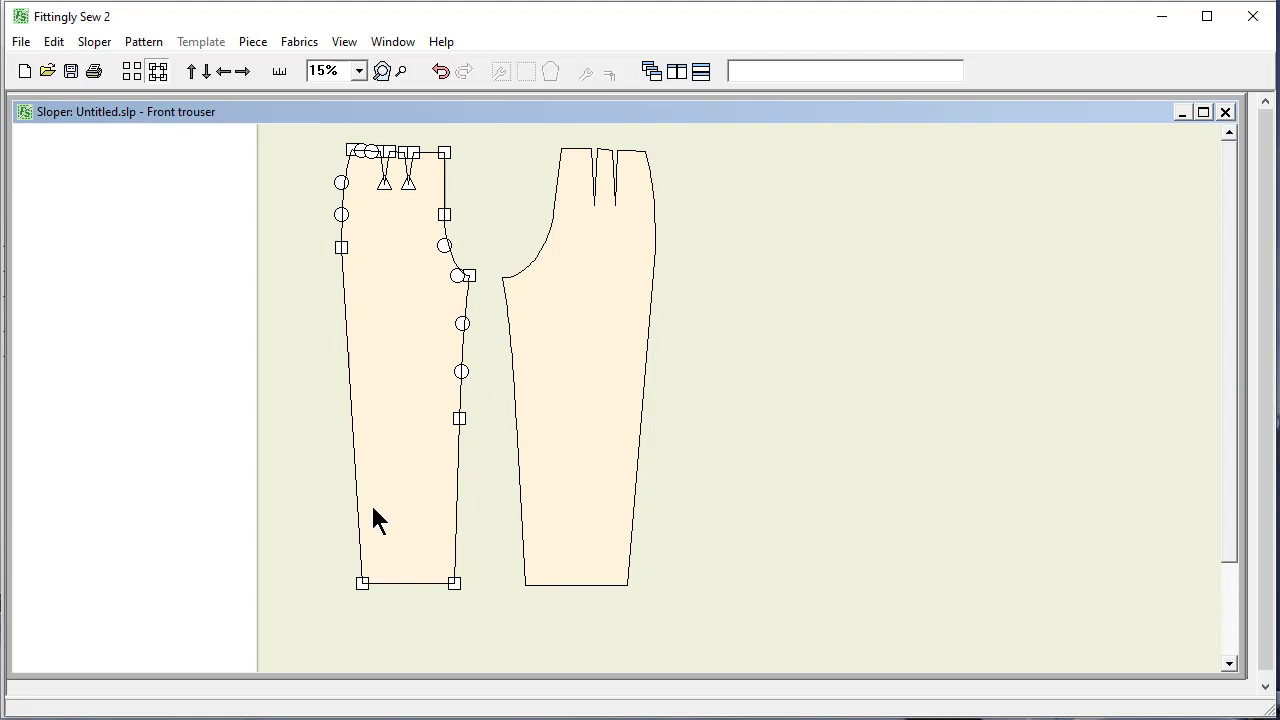
left_click(341, 248)
left_click(351, 151)
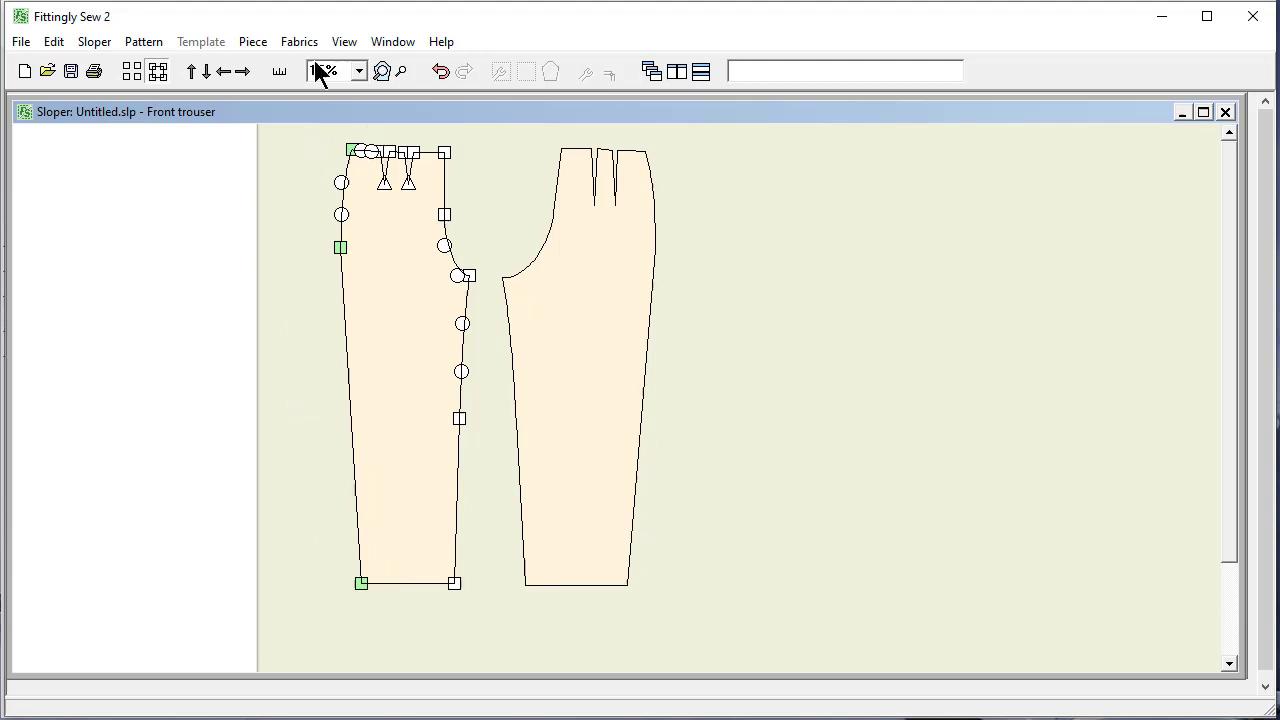
left_click(256, 45)
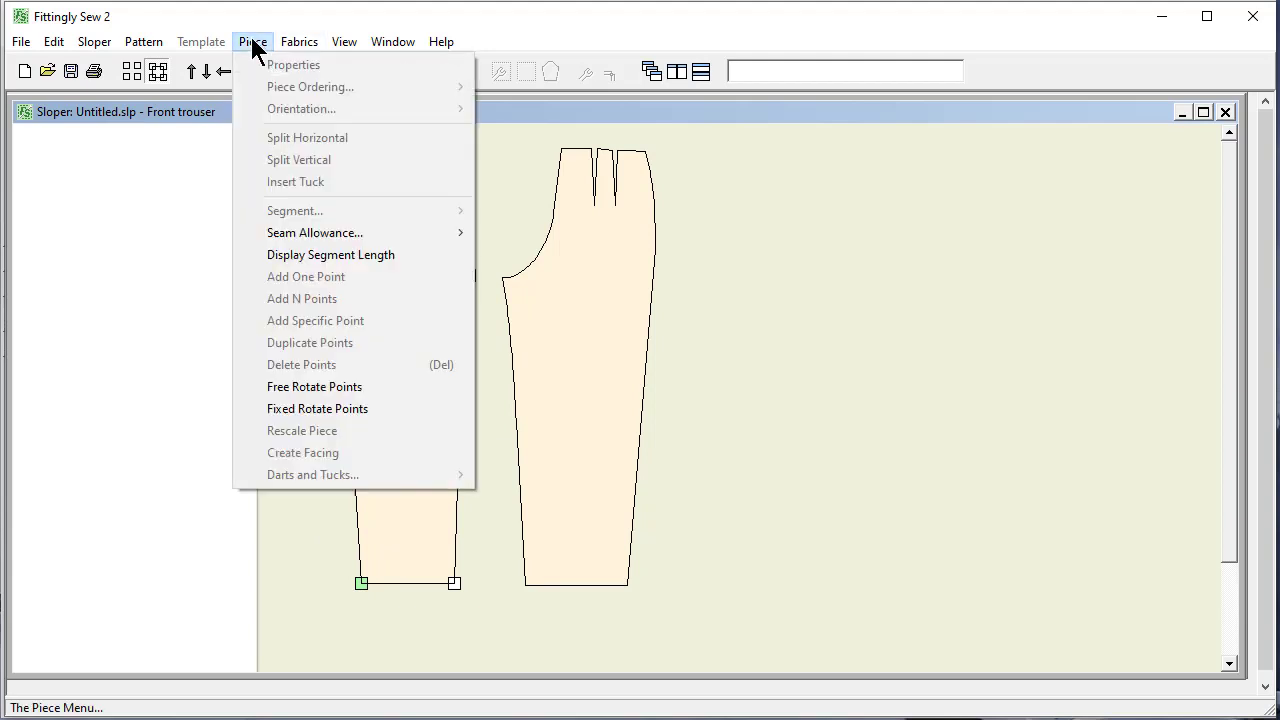
left_click(280, 257)
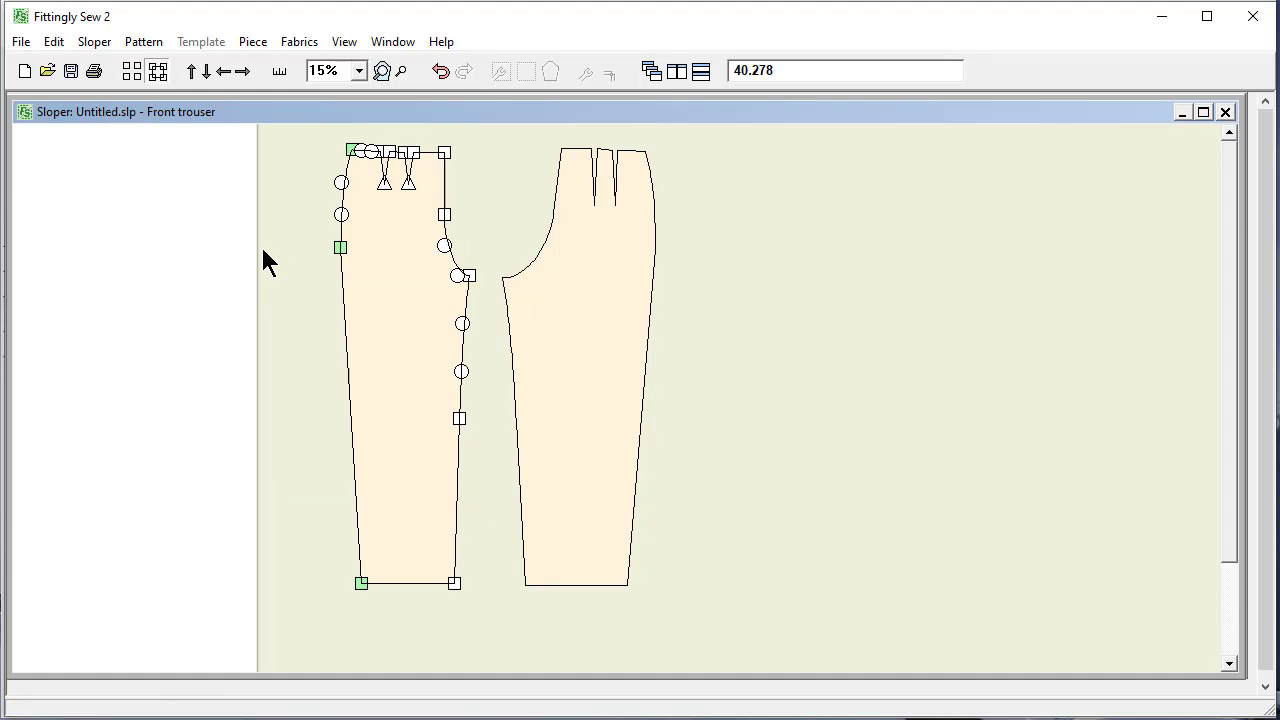
Display the back trouser's side seam segment length (40.319)
left_click(584, 331)
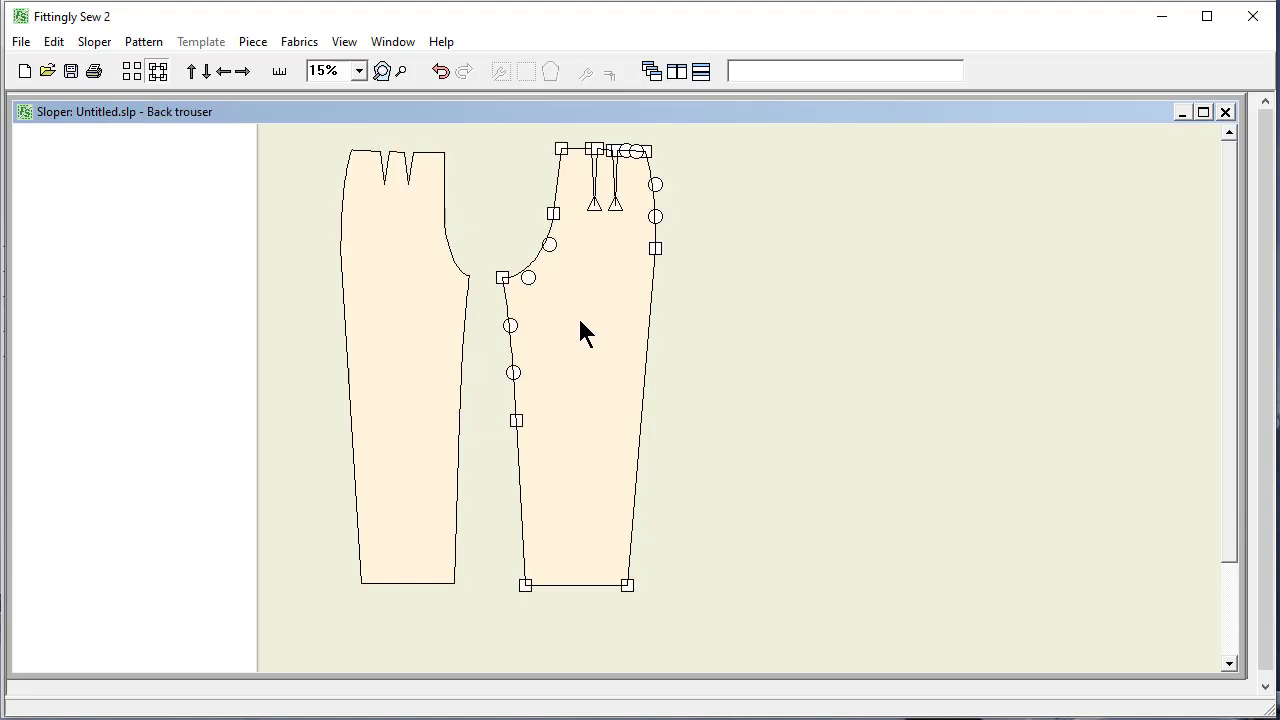
left_click(645, 153)
left_click(655, 250)
left_click(253, 42)
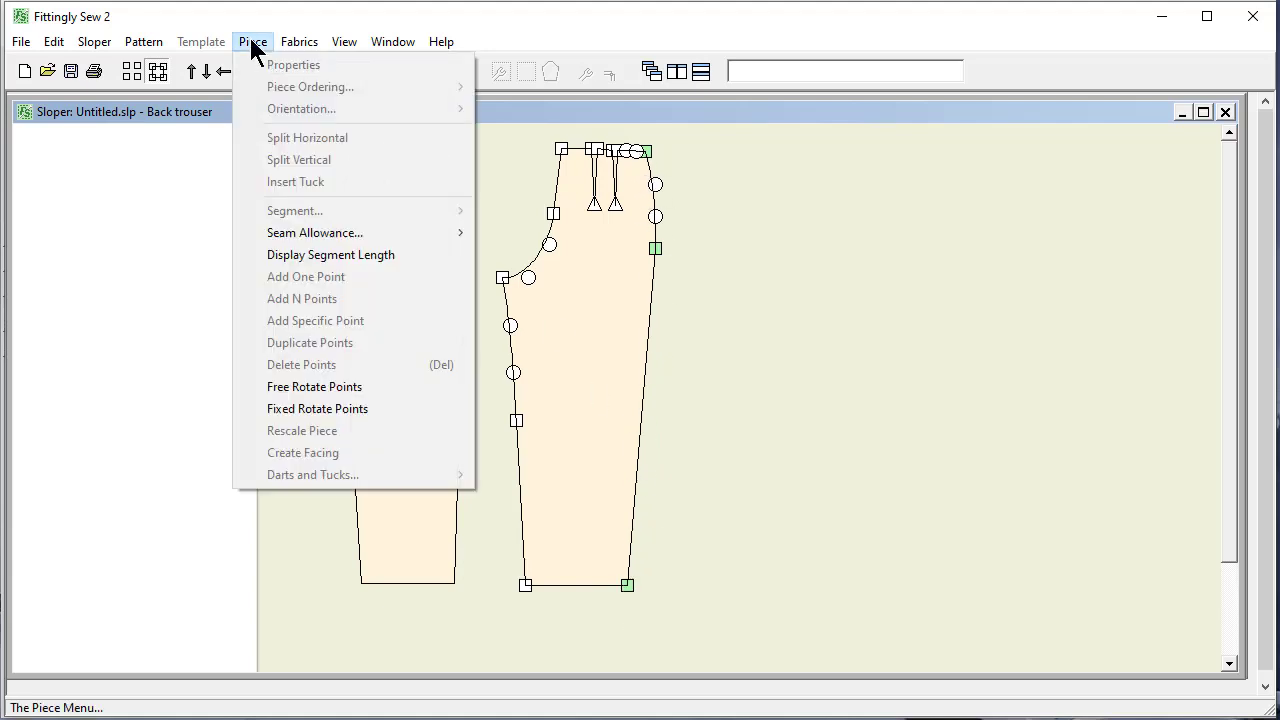
left_click(280, 256)
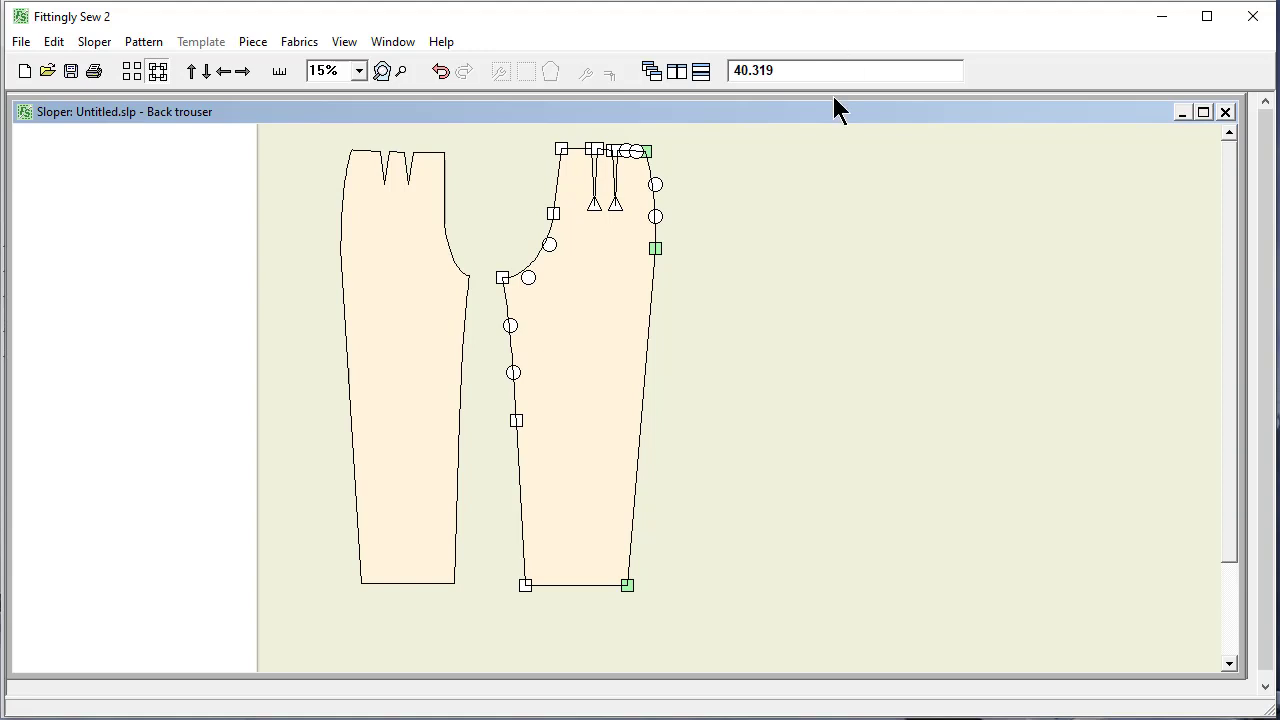
Nudge the front and back trouser pieces lower, then minimise Fittingly Sew 2
left_click(697, 228)
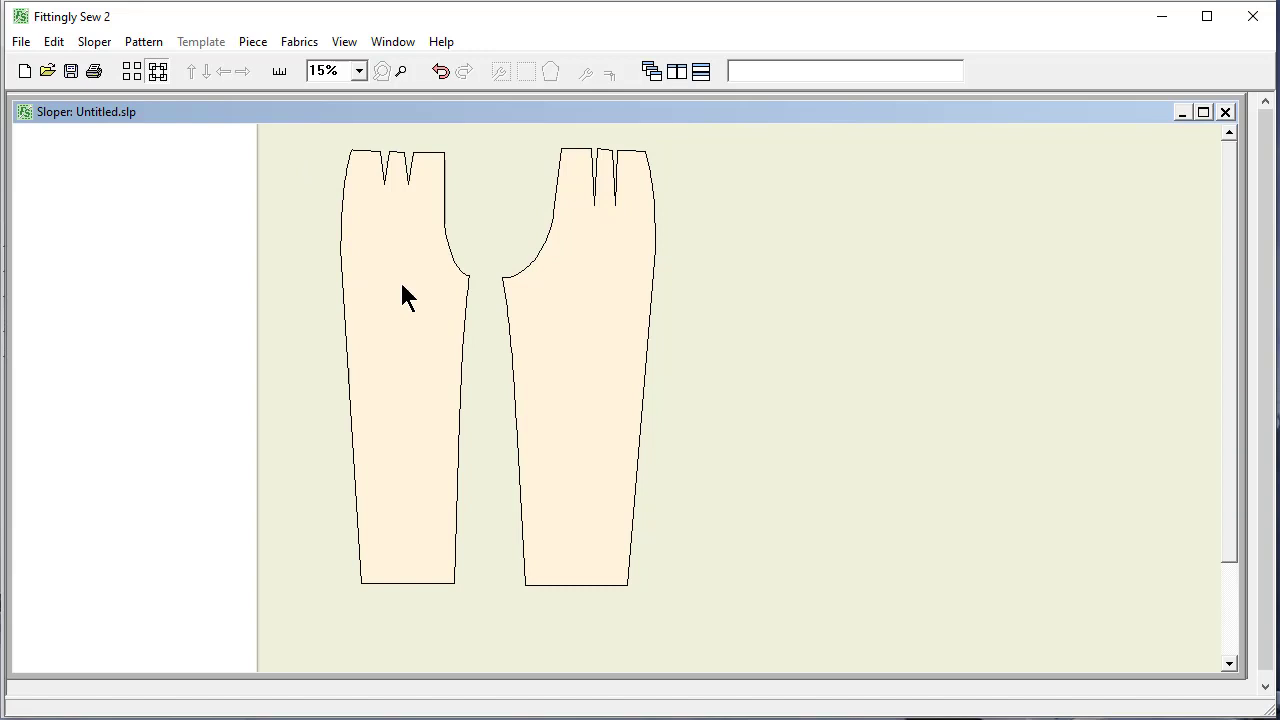
left_click(405, 318)
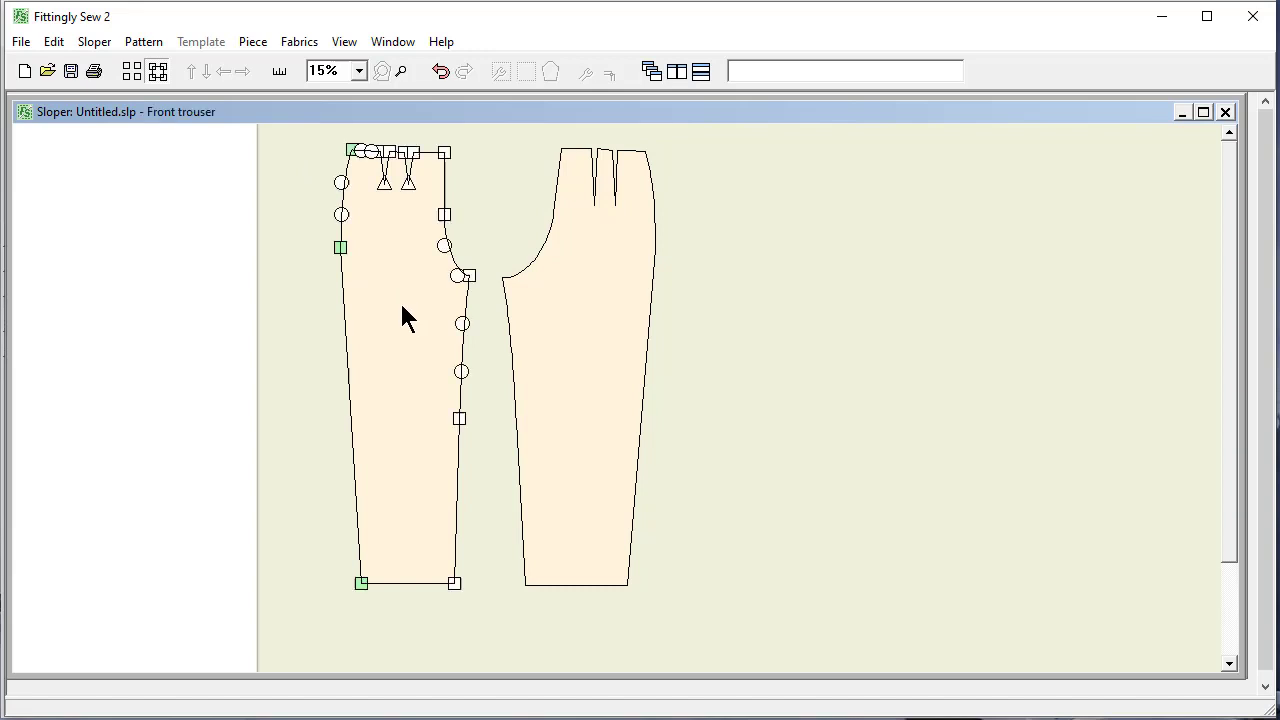
left_click(558, 358)
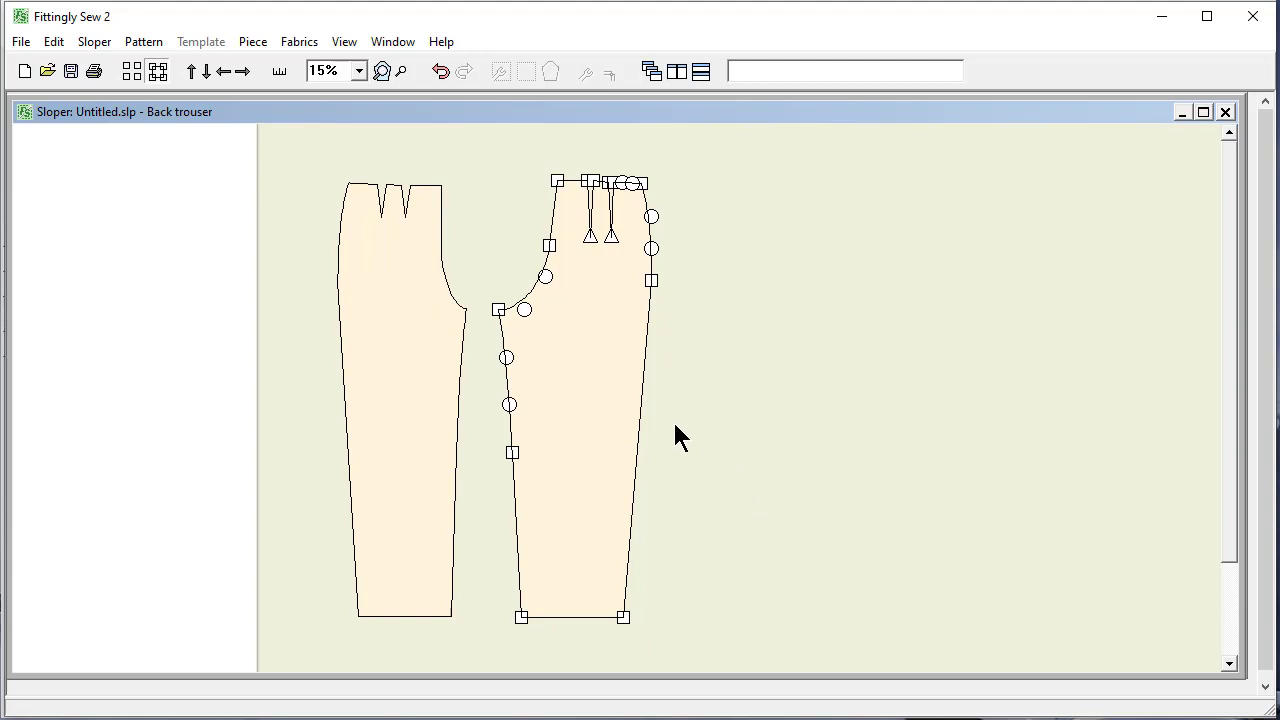
left_click(486, 268)
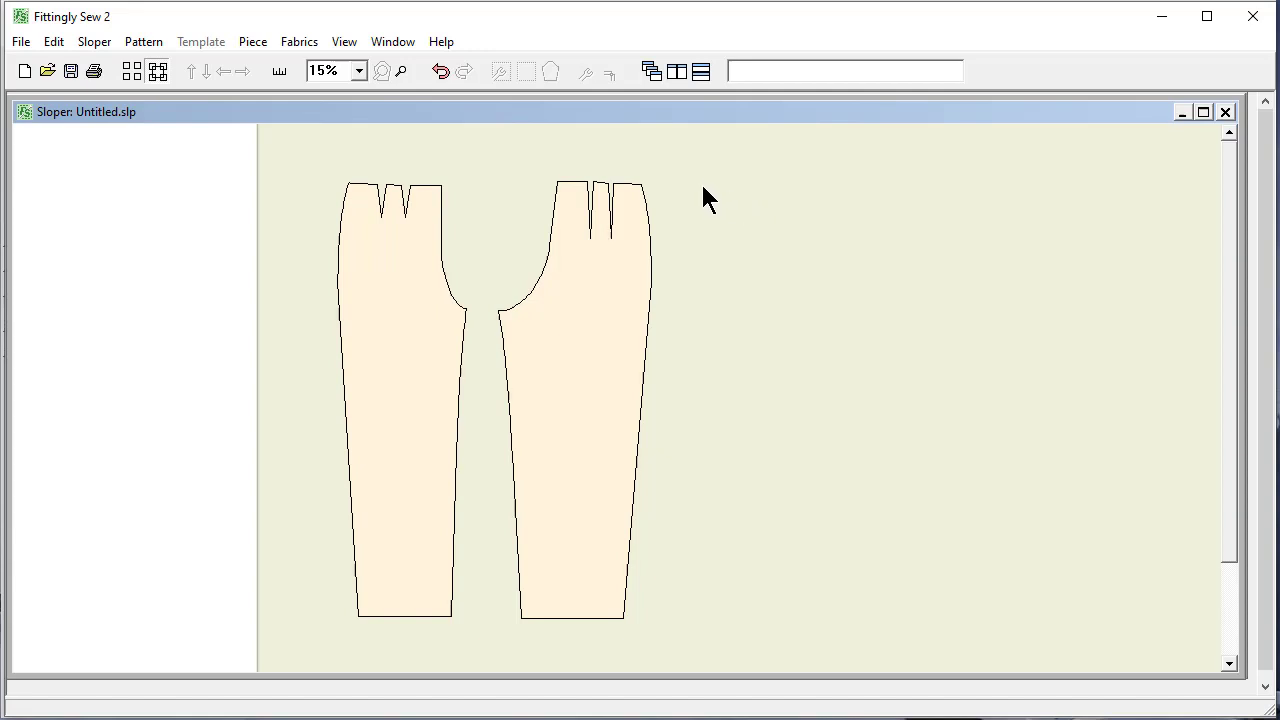
left_click(1161, 26)
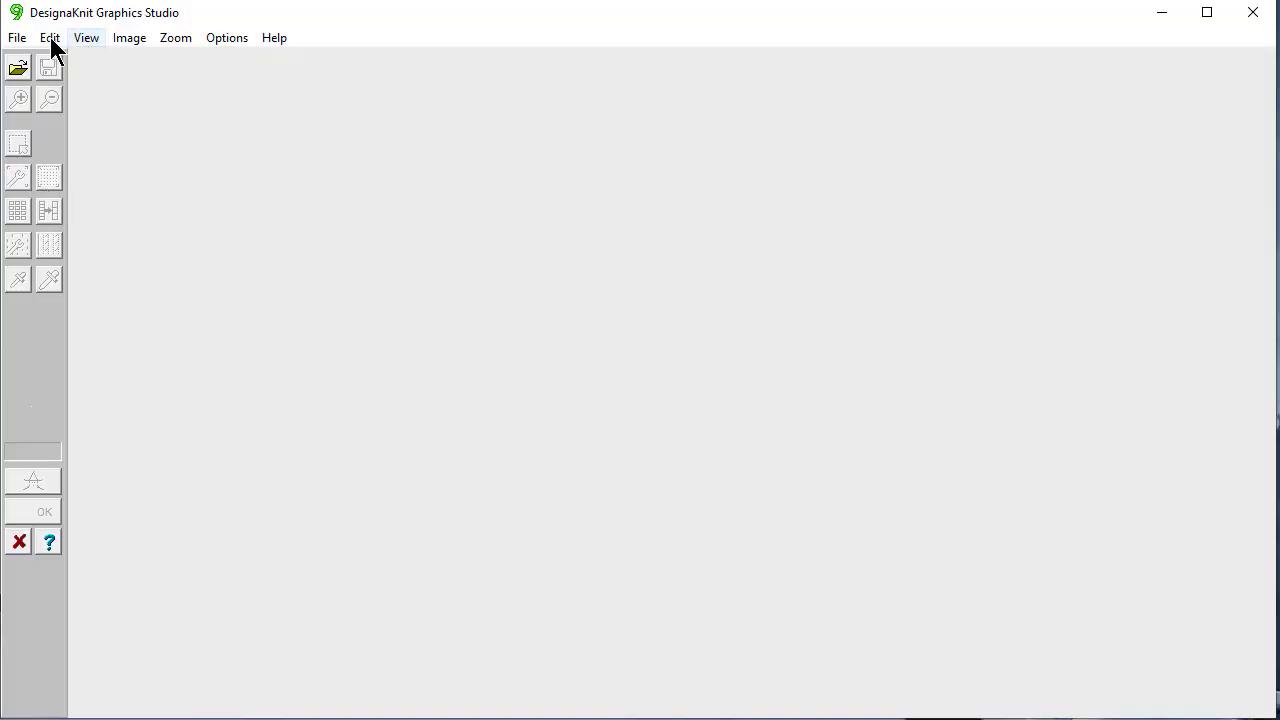
Paste the trouser sloper screenshot into Graphics Studio as a new image
left_click(48, 38)
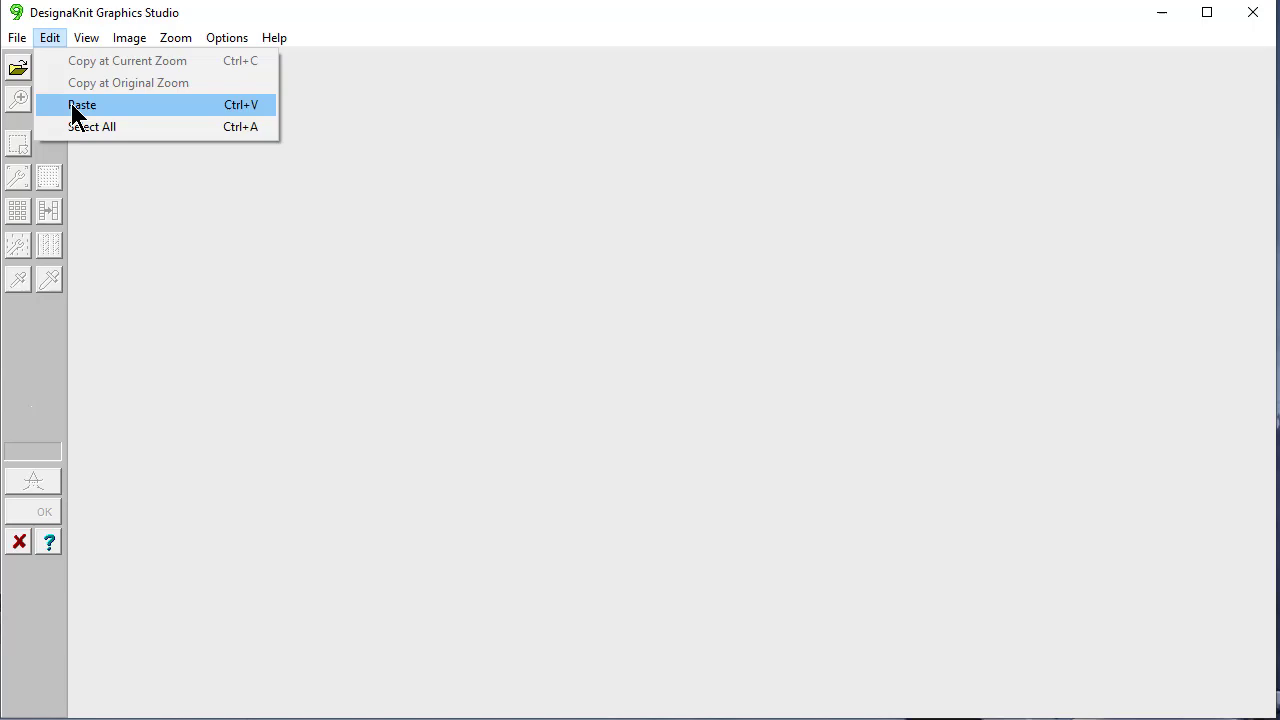
left_click(74, 108)
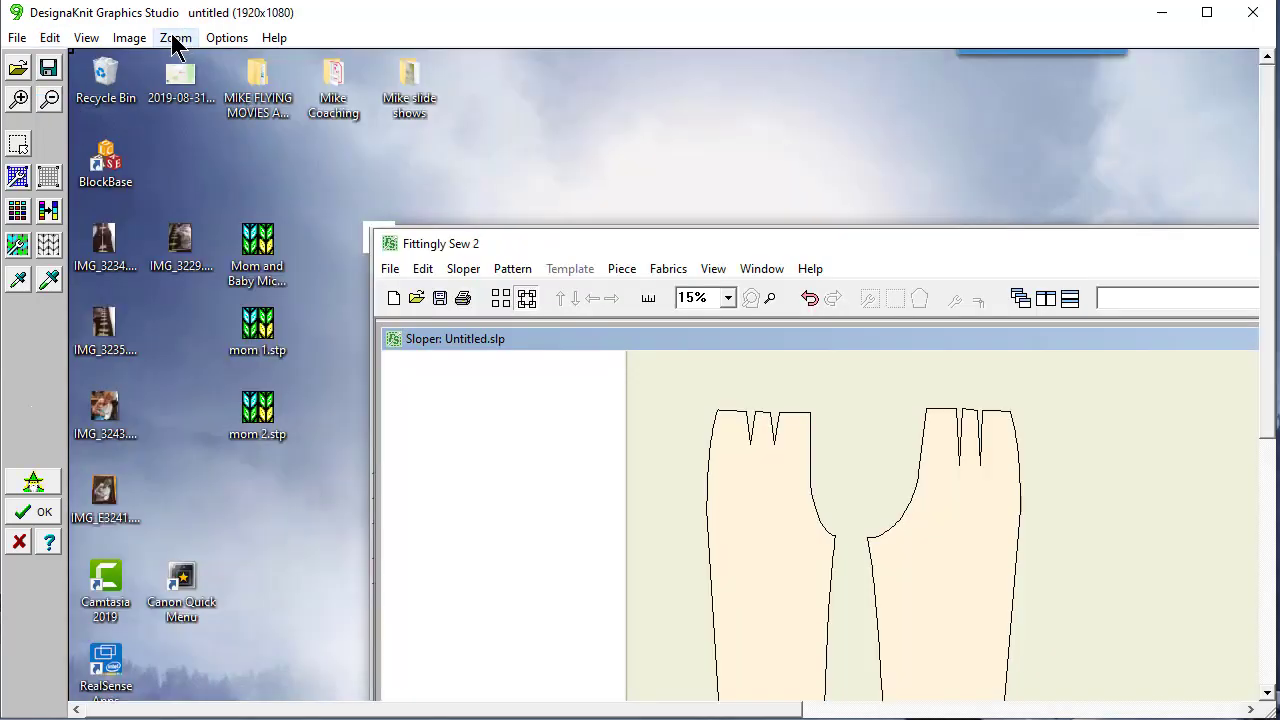
Crop the screenshot to both trouser pieces (419x505) and fit it to window height
left_click(175, 38)
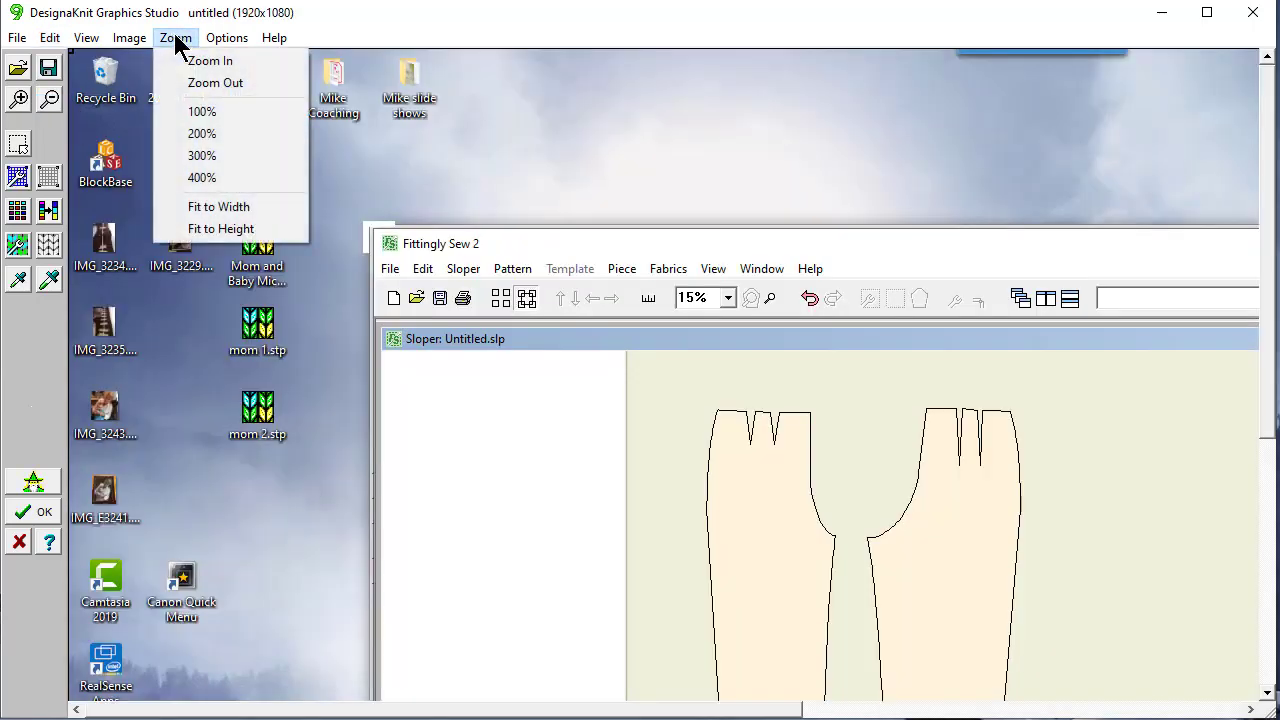
left_click(207, 232)
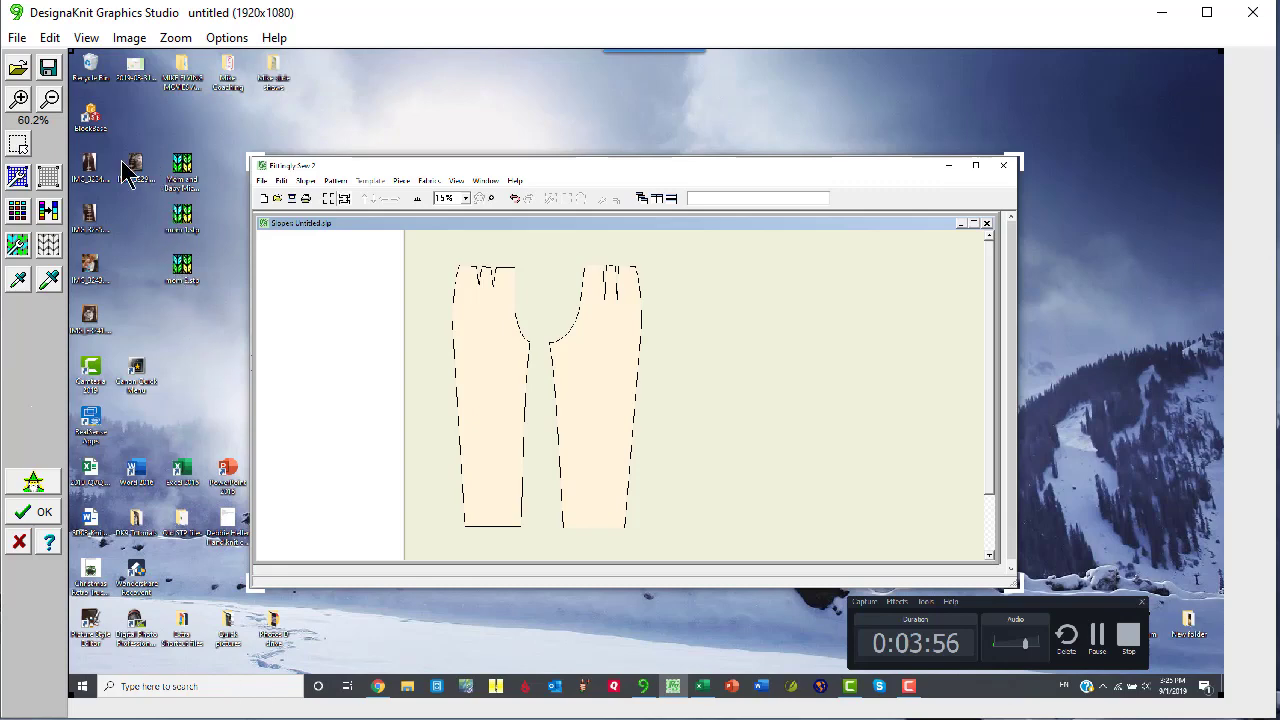
left_click(18, 145)
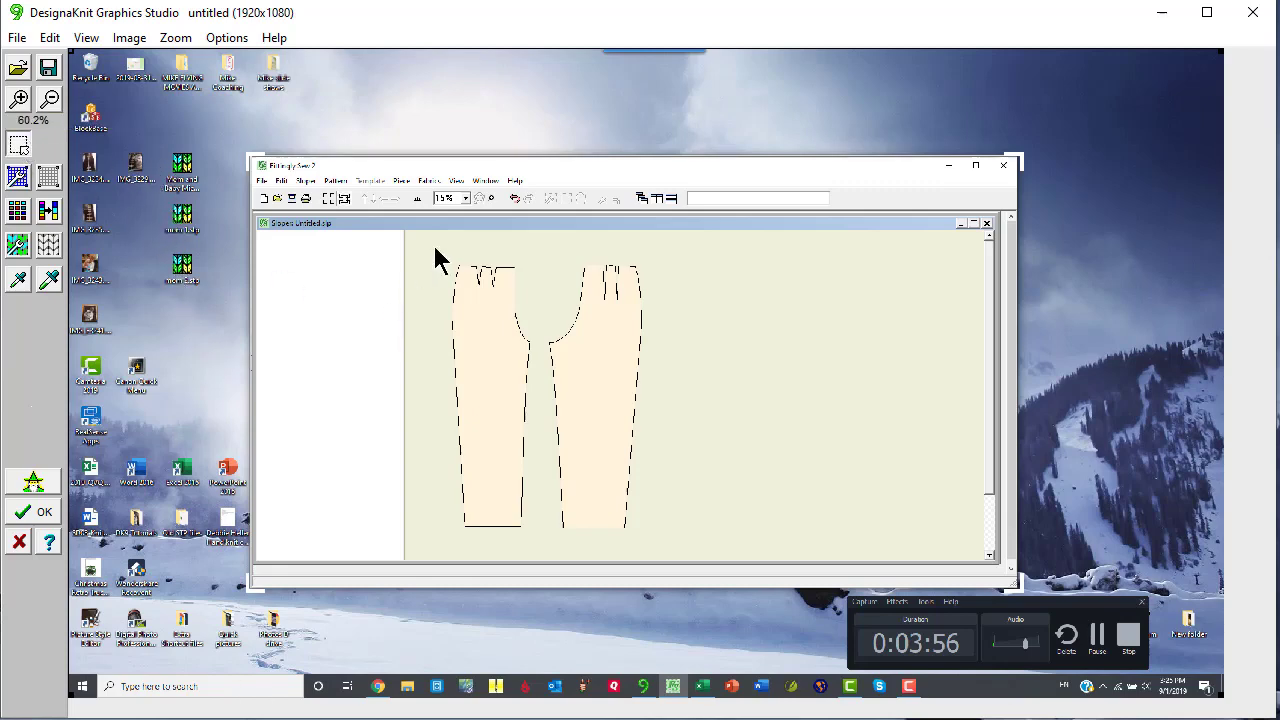
left_click_drag(425, 244, 675, 543)
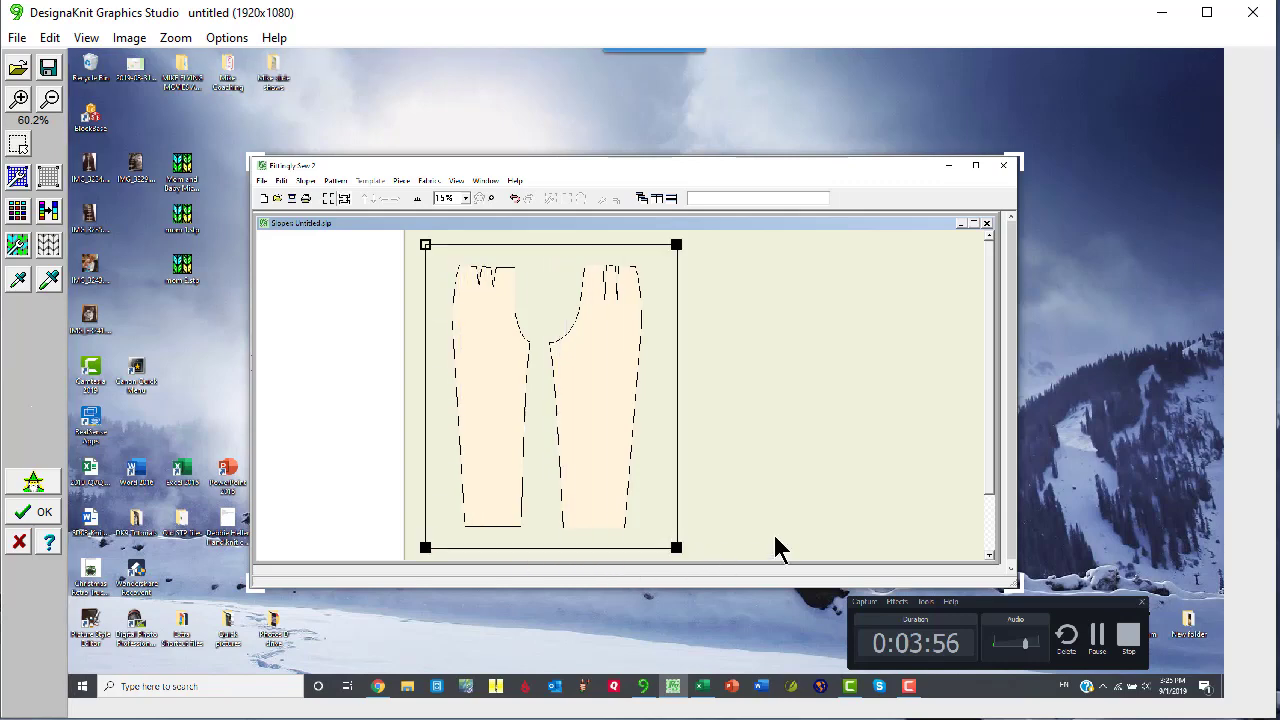
left_click(129, 38)
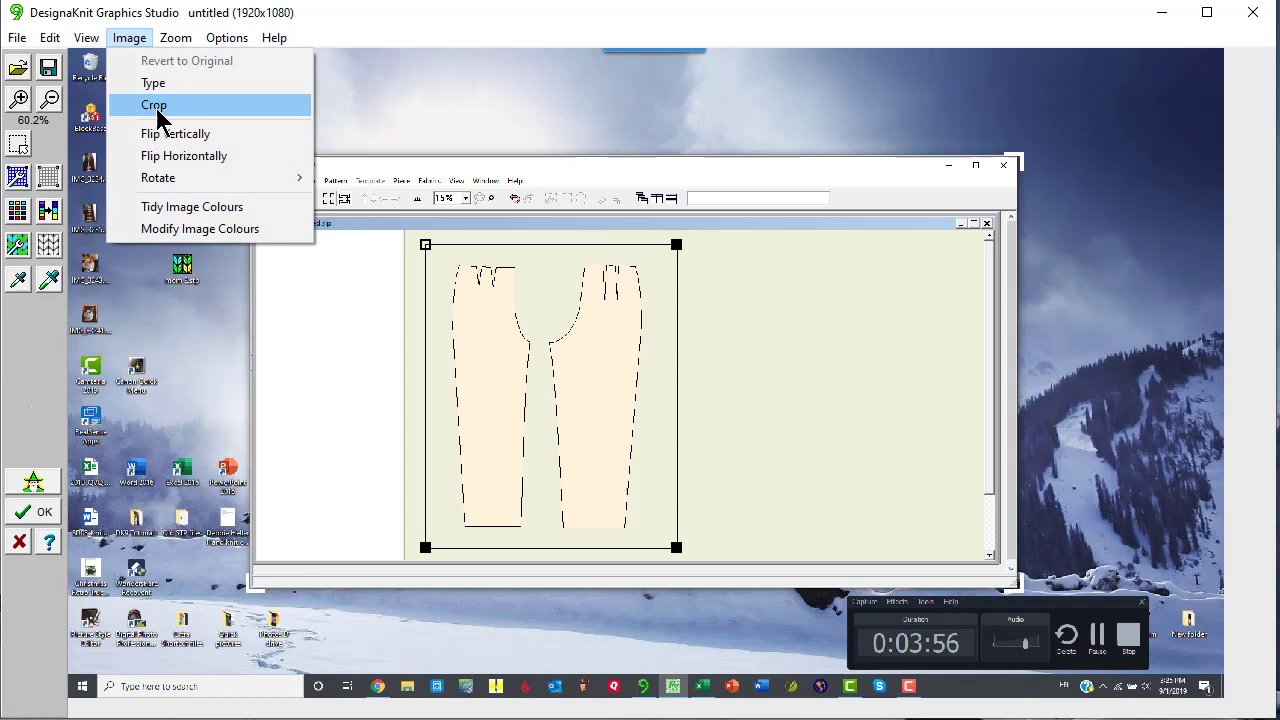
left_click(155, 106)
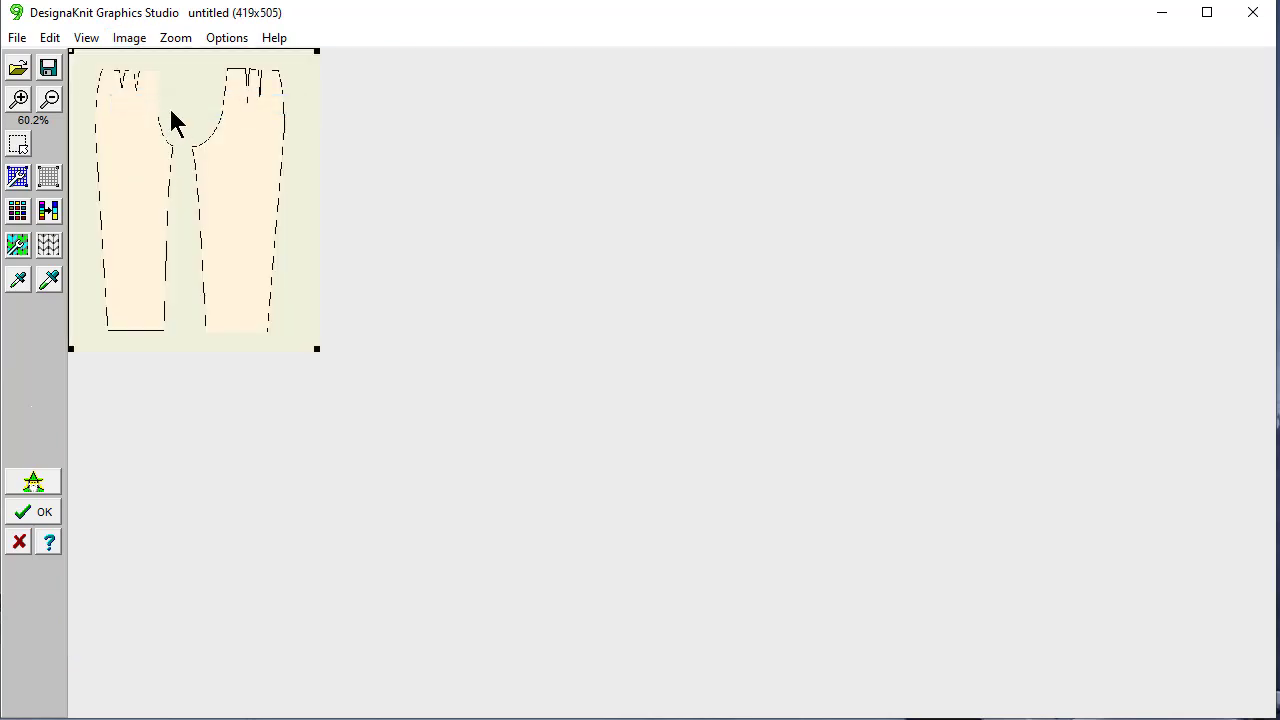
left_click(176, 40)
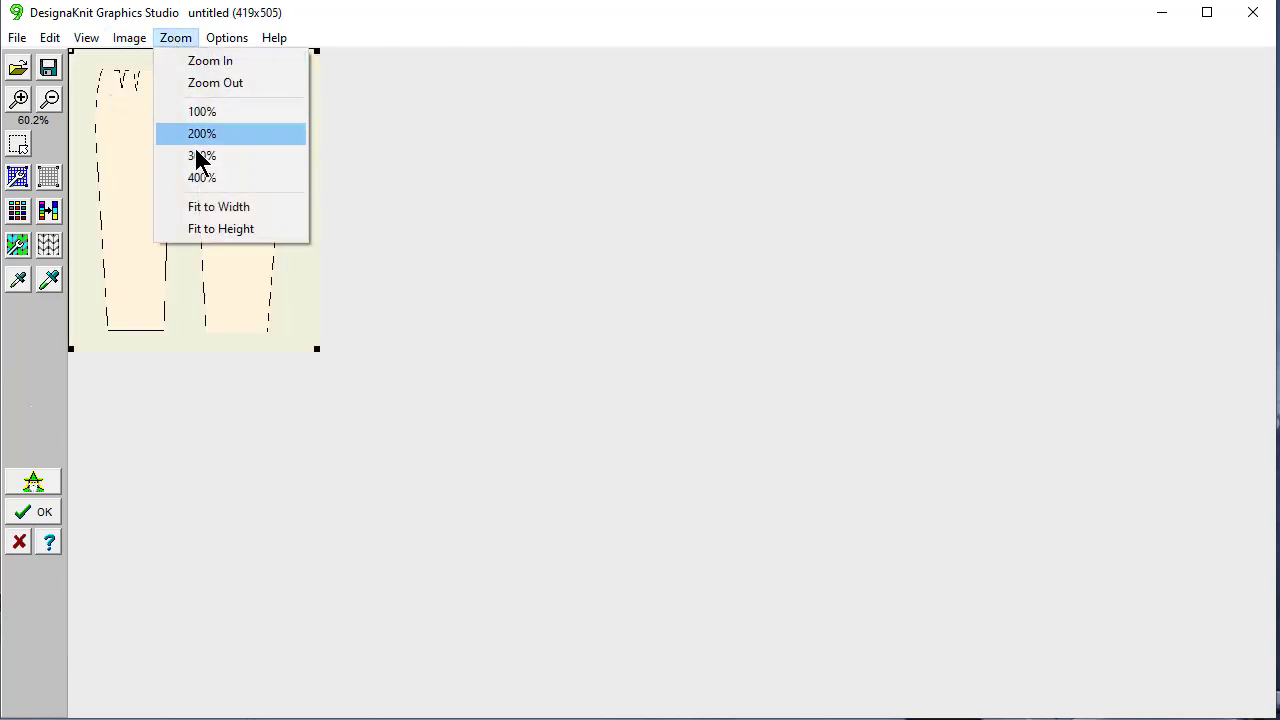
left_click(208, 230)
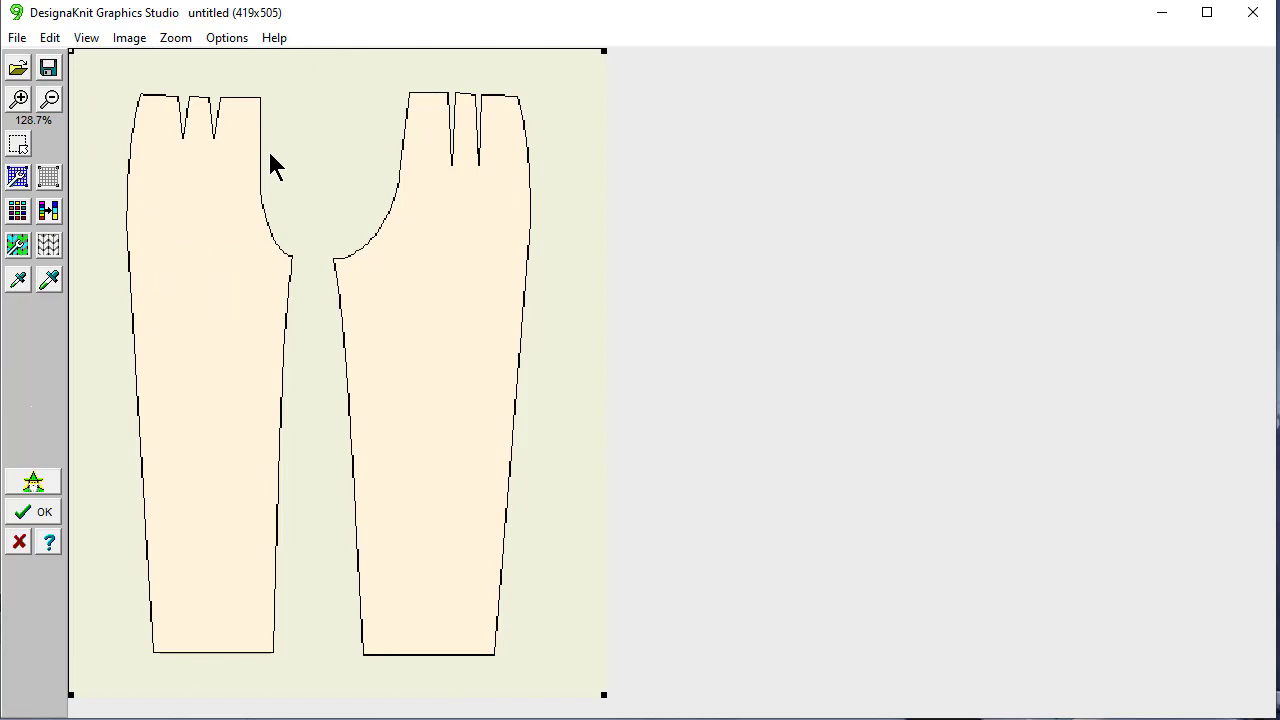
In Save Graphic As, create and open a New Background Image Files folder under DesignaKnit 9
left_click(16, 38)
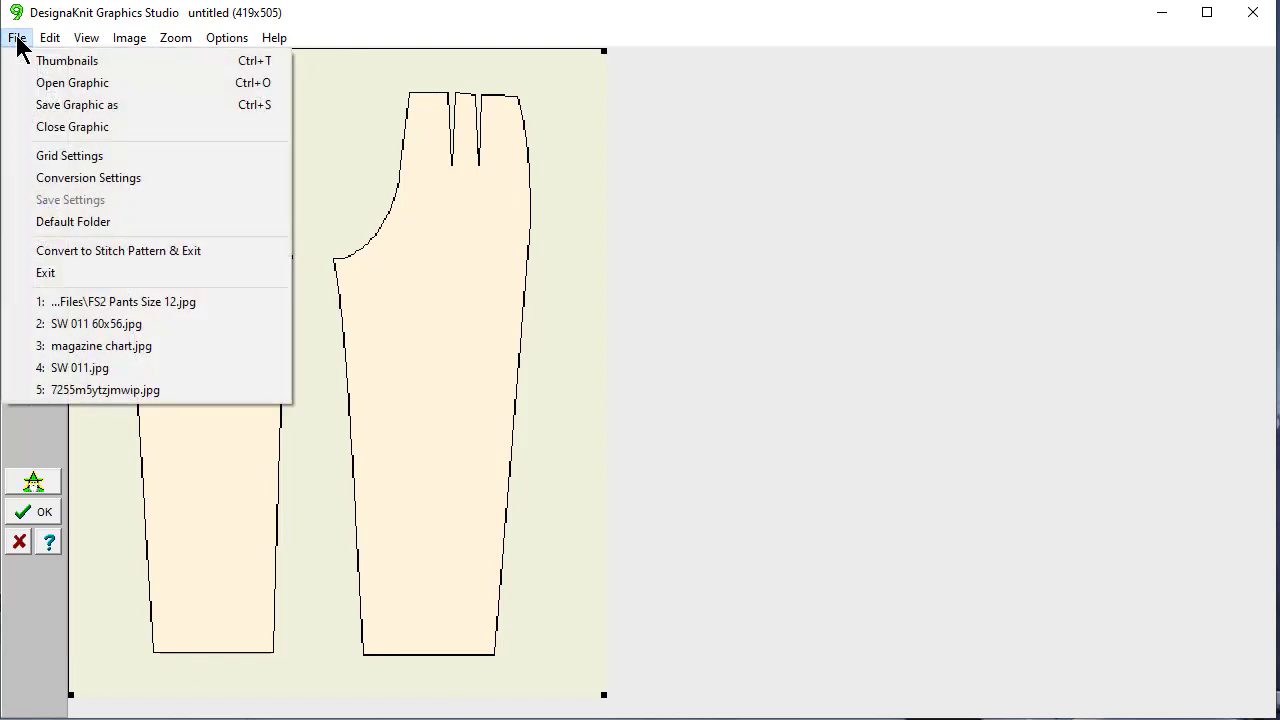
left_click(32, 106)
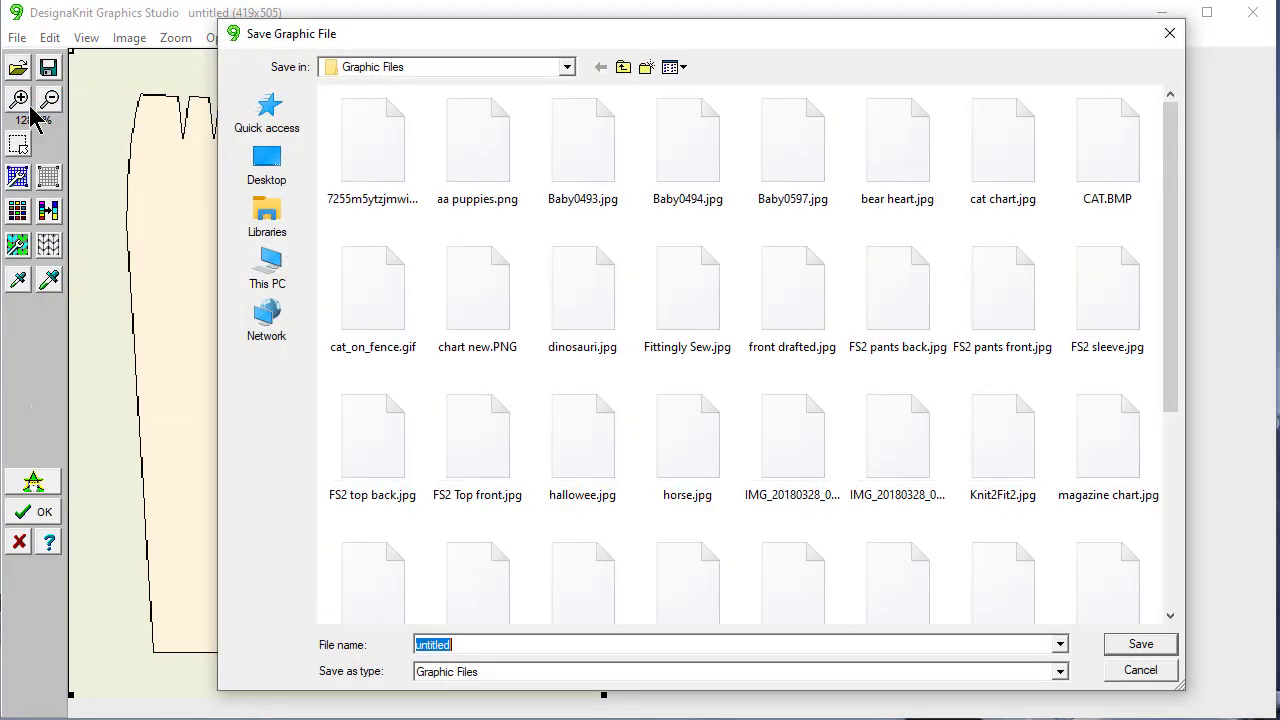
left_click(564, 70)
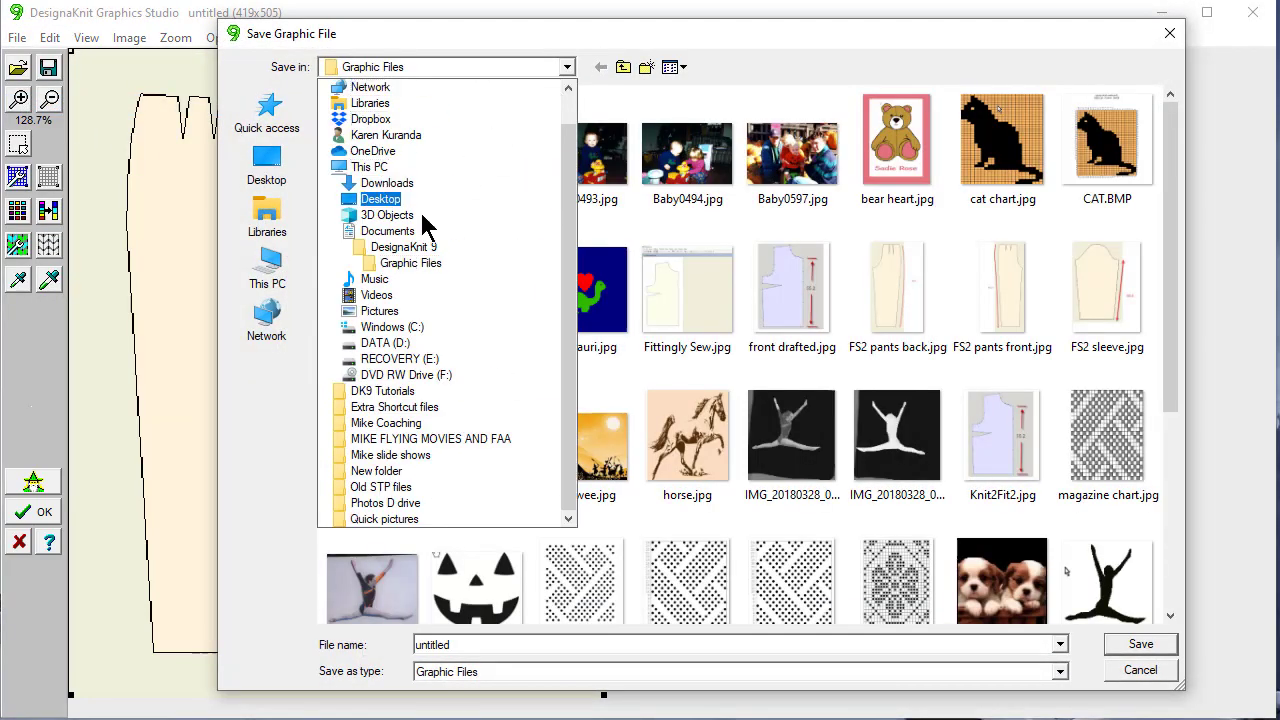
left_click(413, 256)
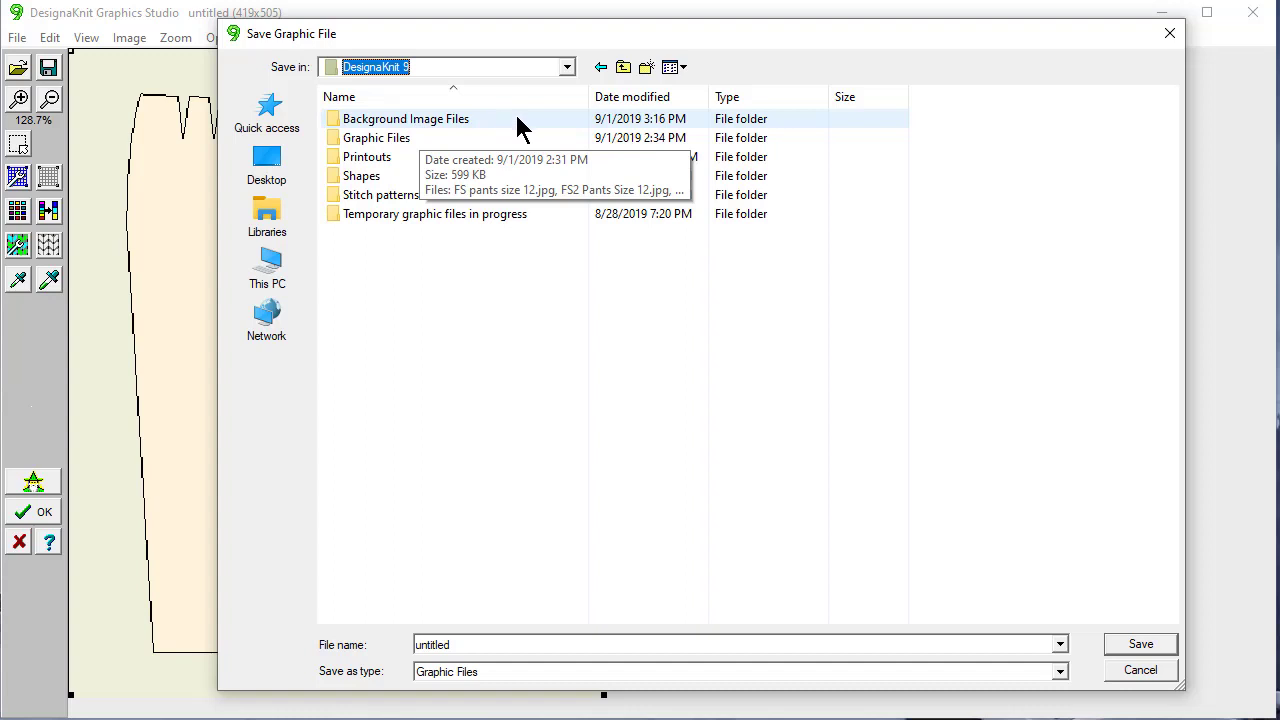
left_click(647, 68)
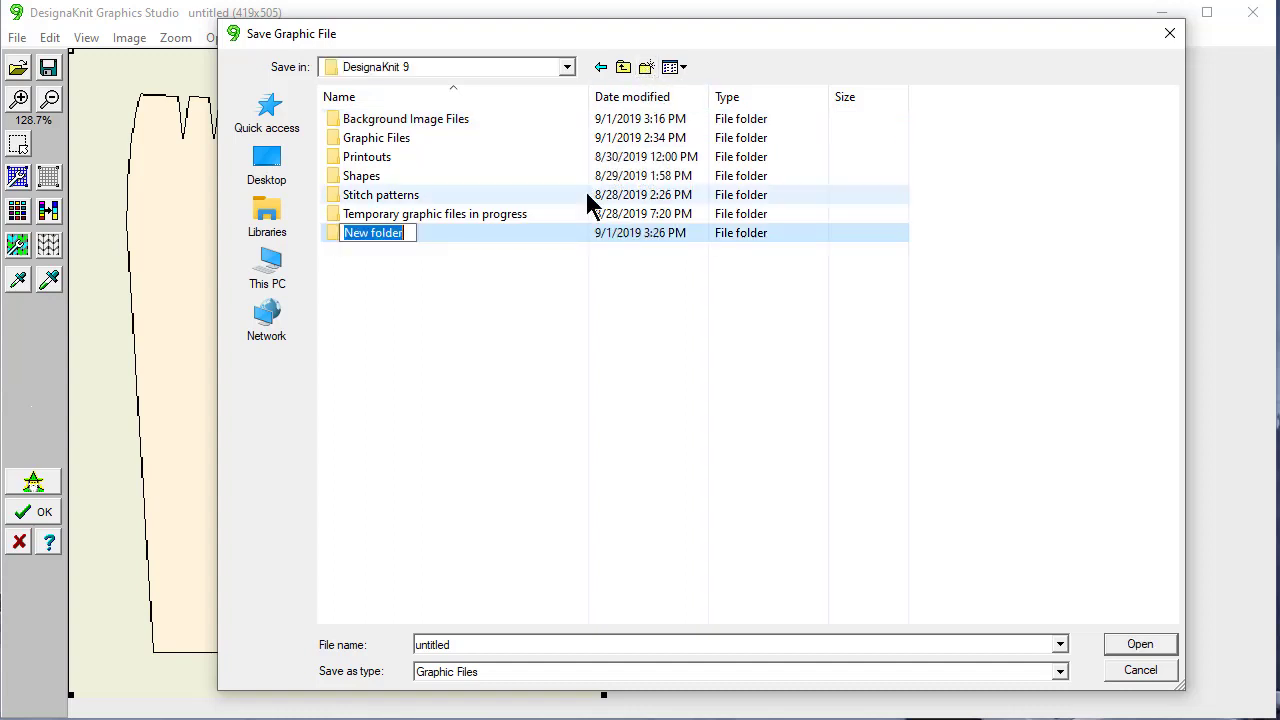
type("New B")
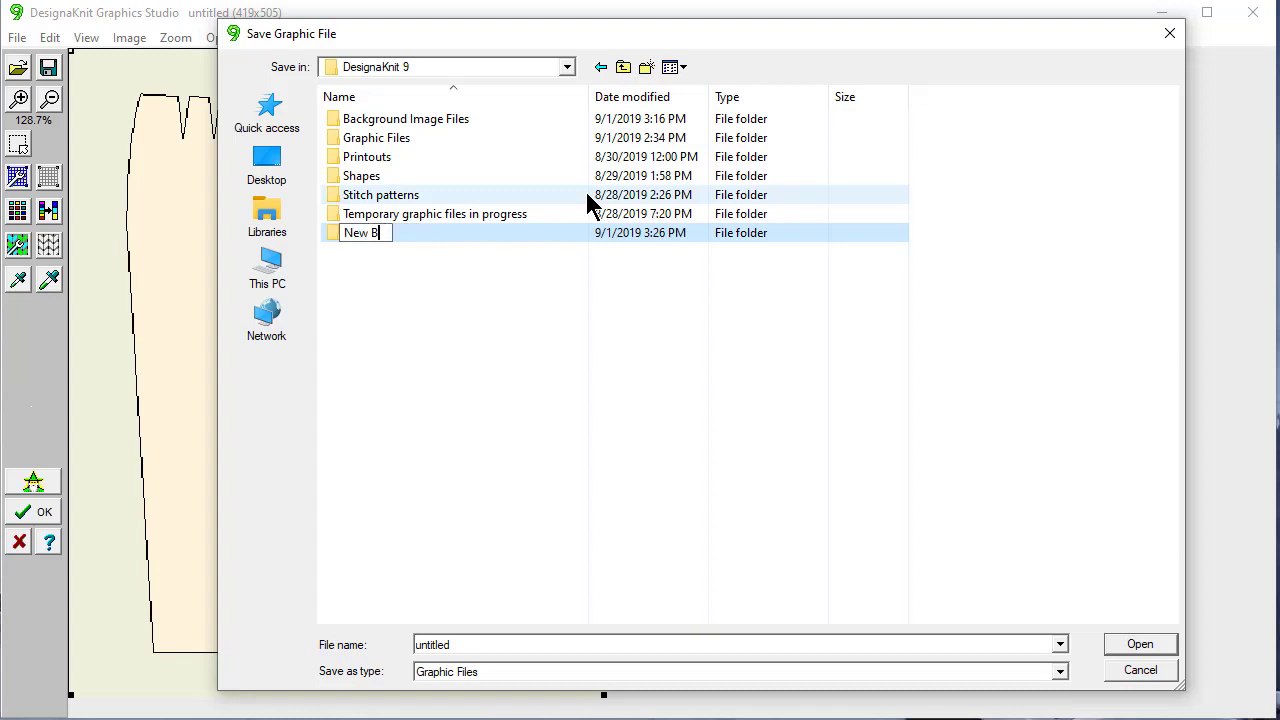
type("ackground Im")
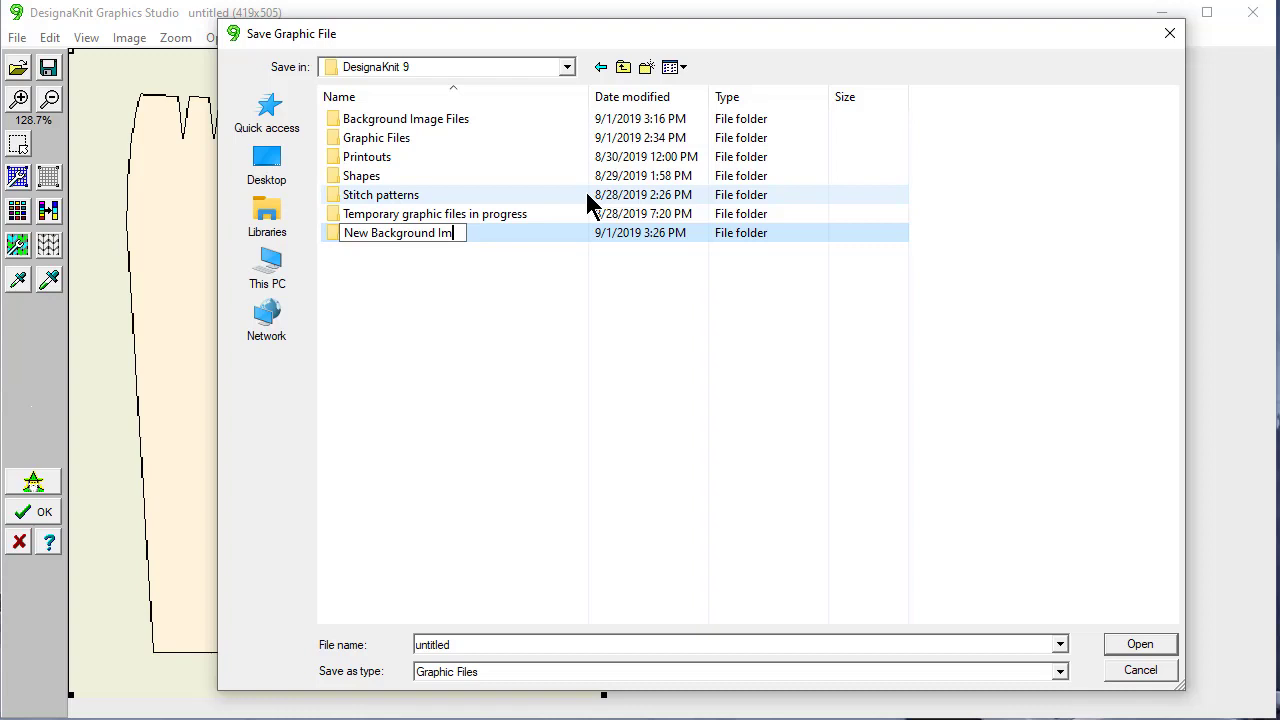
type("age Files")
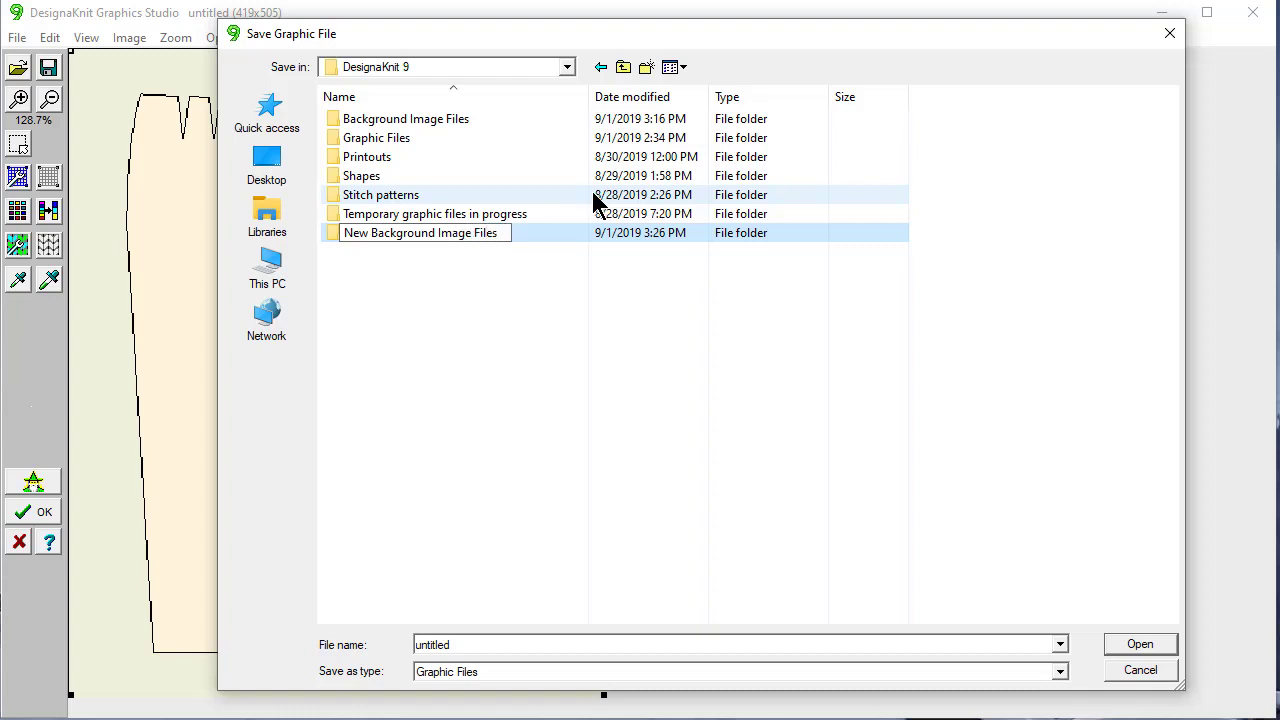
key("Return")
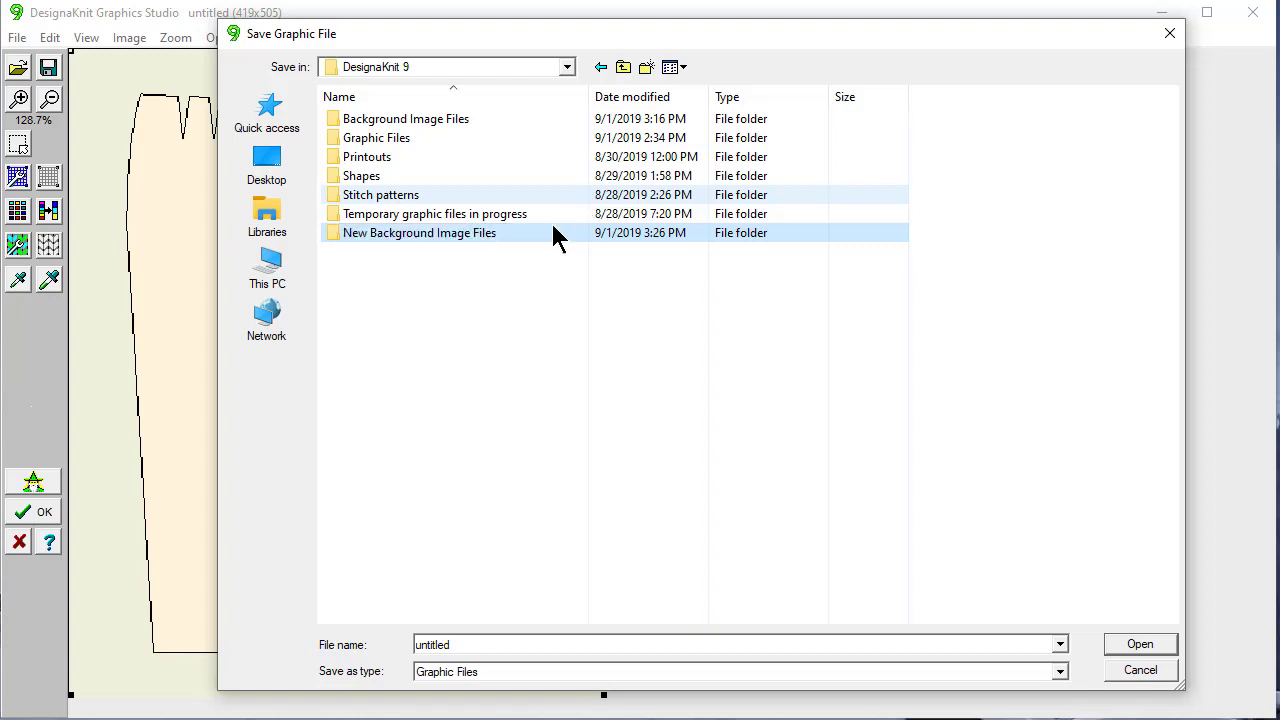
double_click(335, 238)
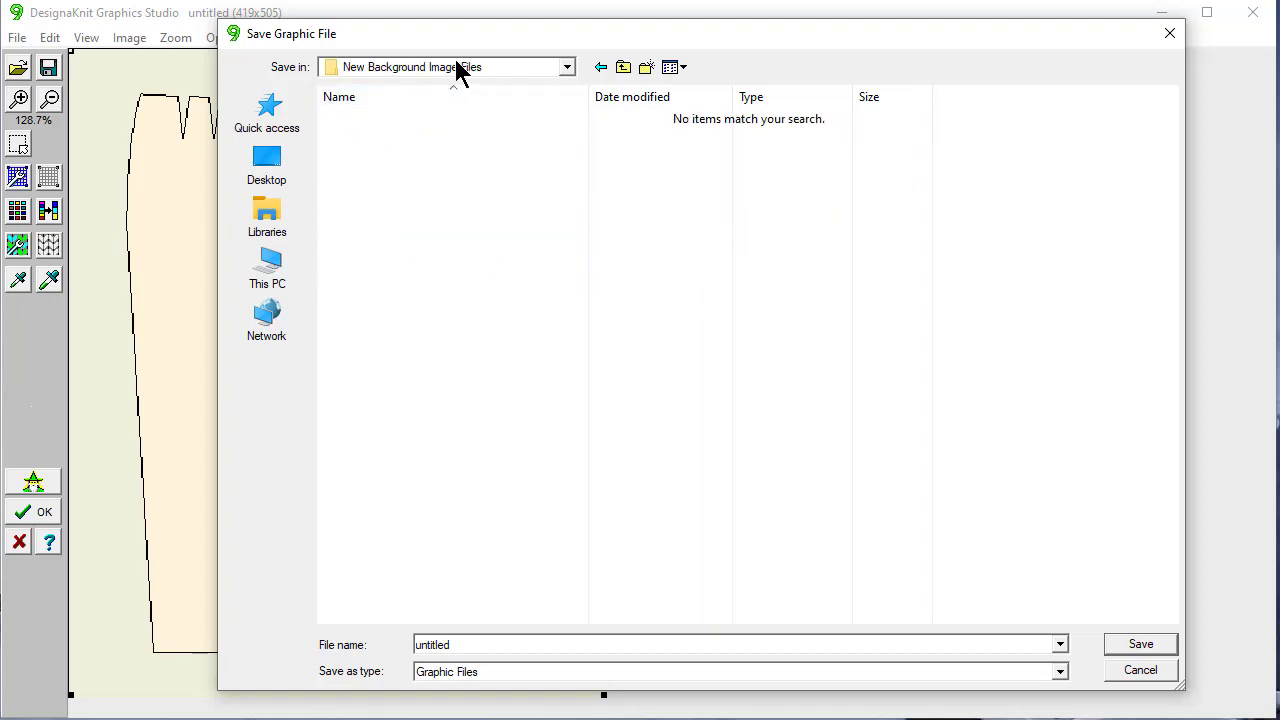
Save the image as 'FS2 Pants size 12' in JPG format
double_click(459, 644)
type("FS2 Pants size 12")
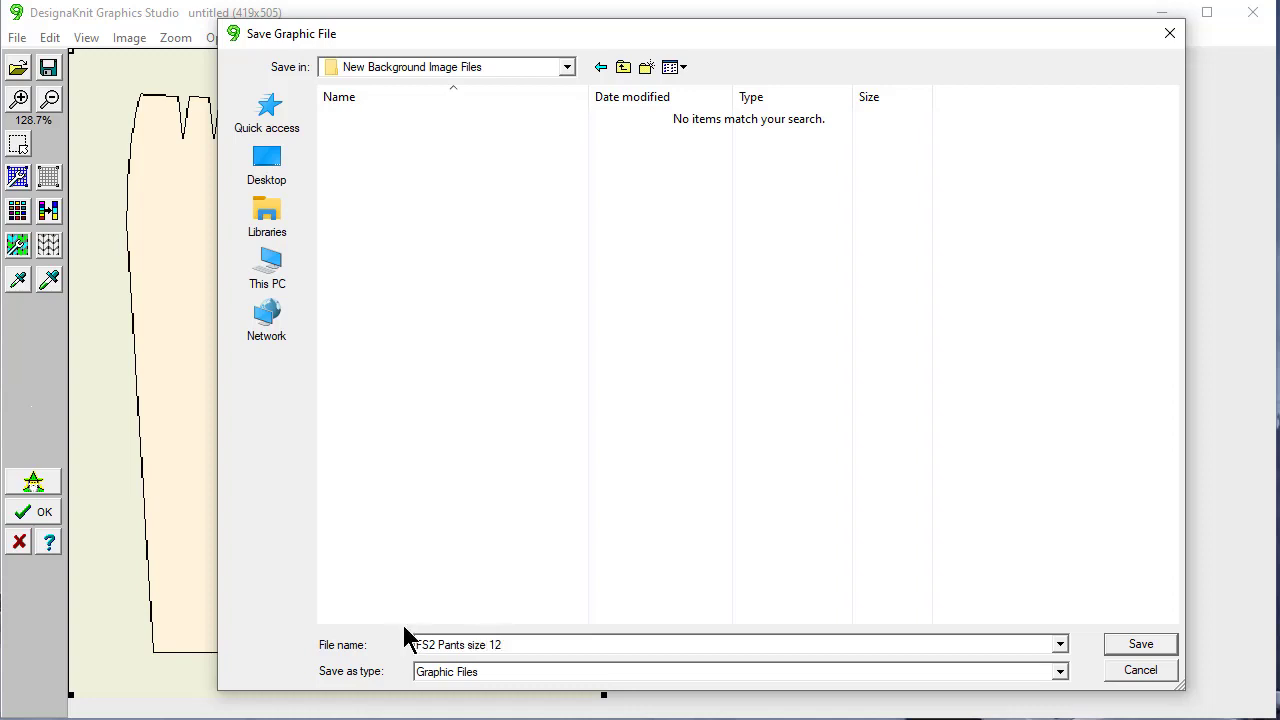
left_click(507, 671)
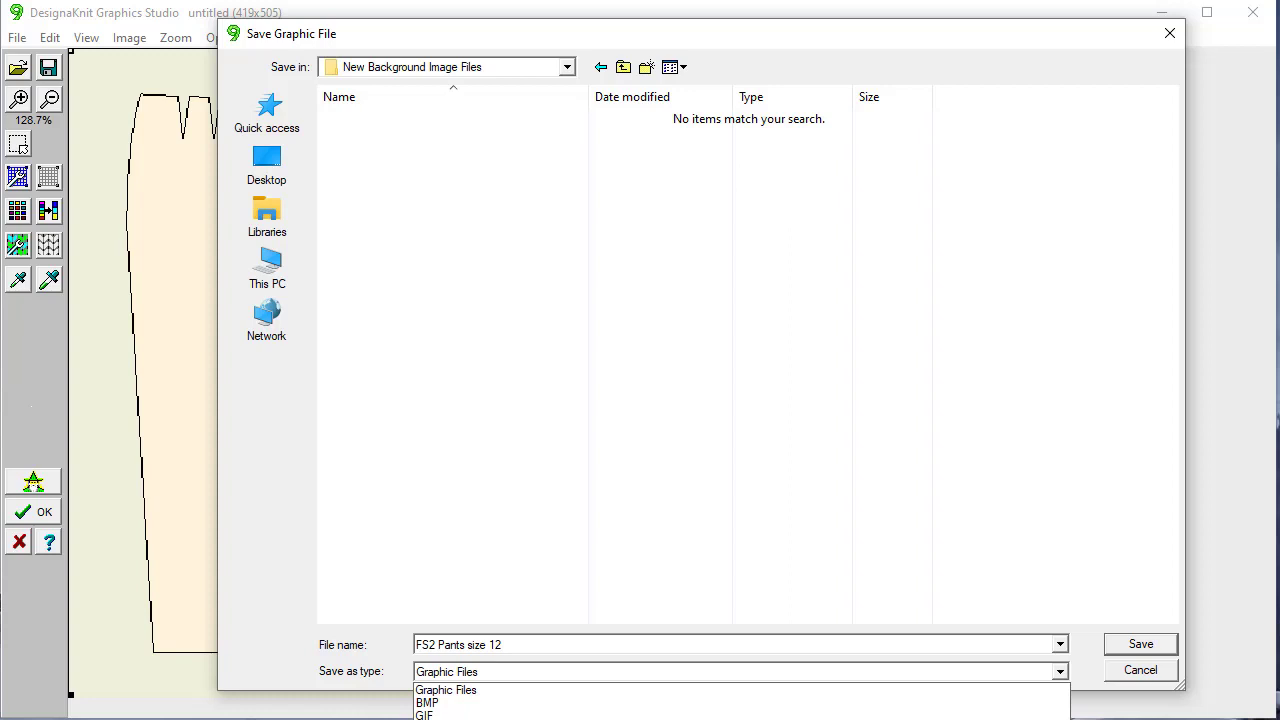
left_click(545, 716)
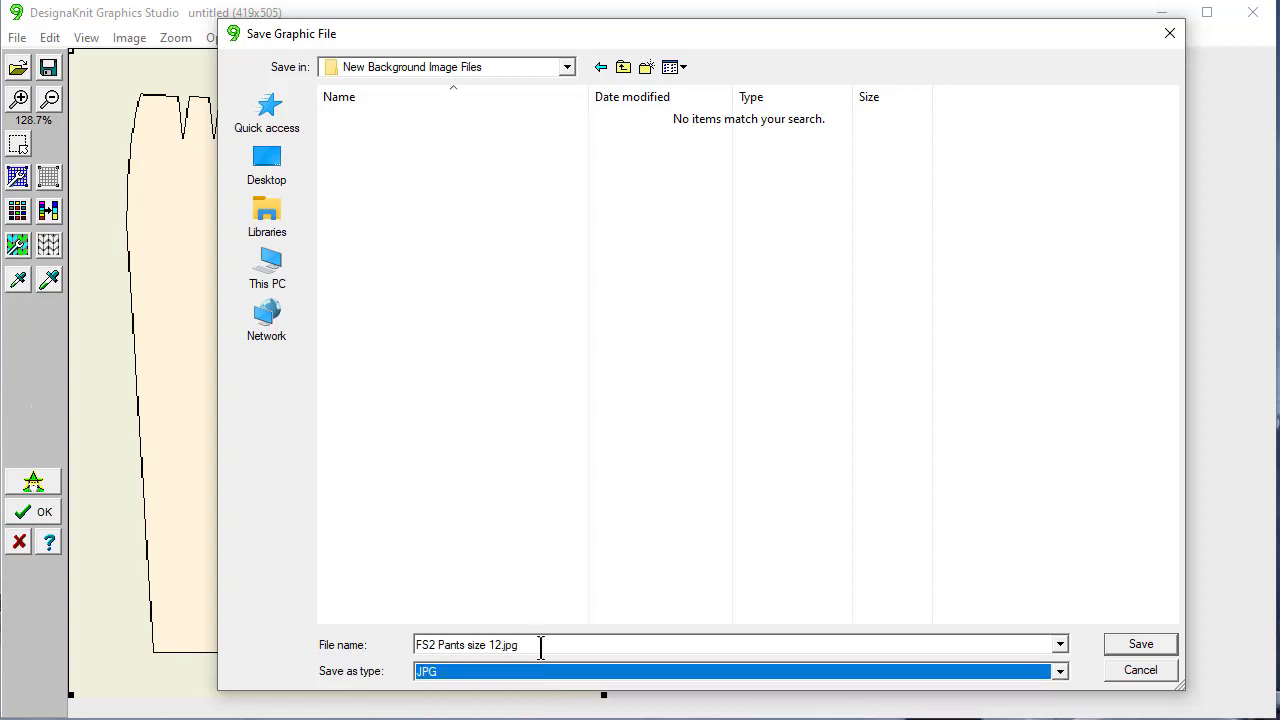
left_click(1138, 648)
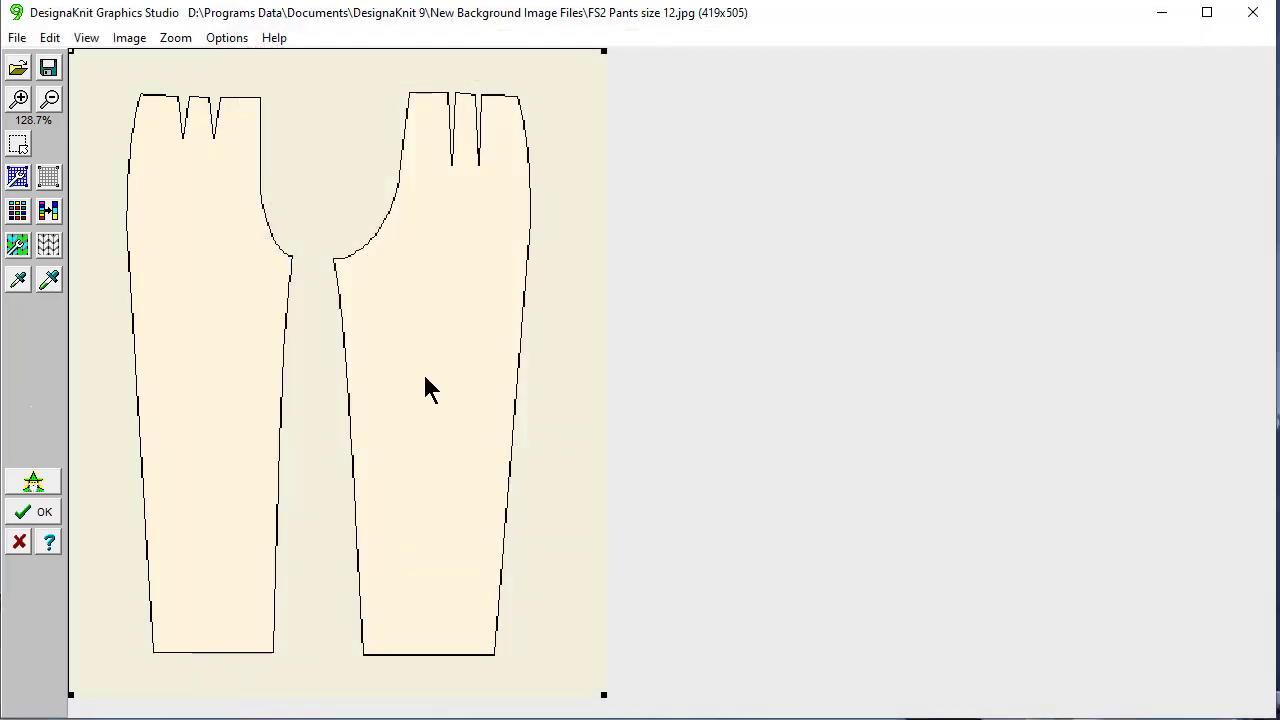
Exit Graphics Studio without saving settings or converting to a stitch pattern, then start Original Pattern Drafting
left_click(16, 37)
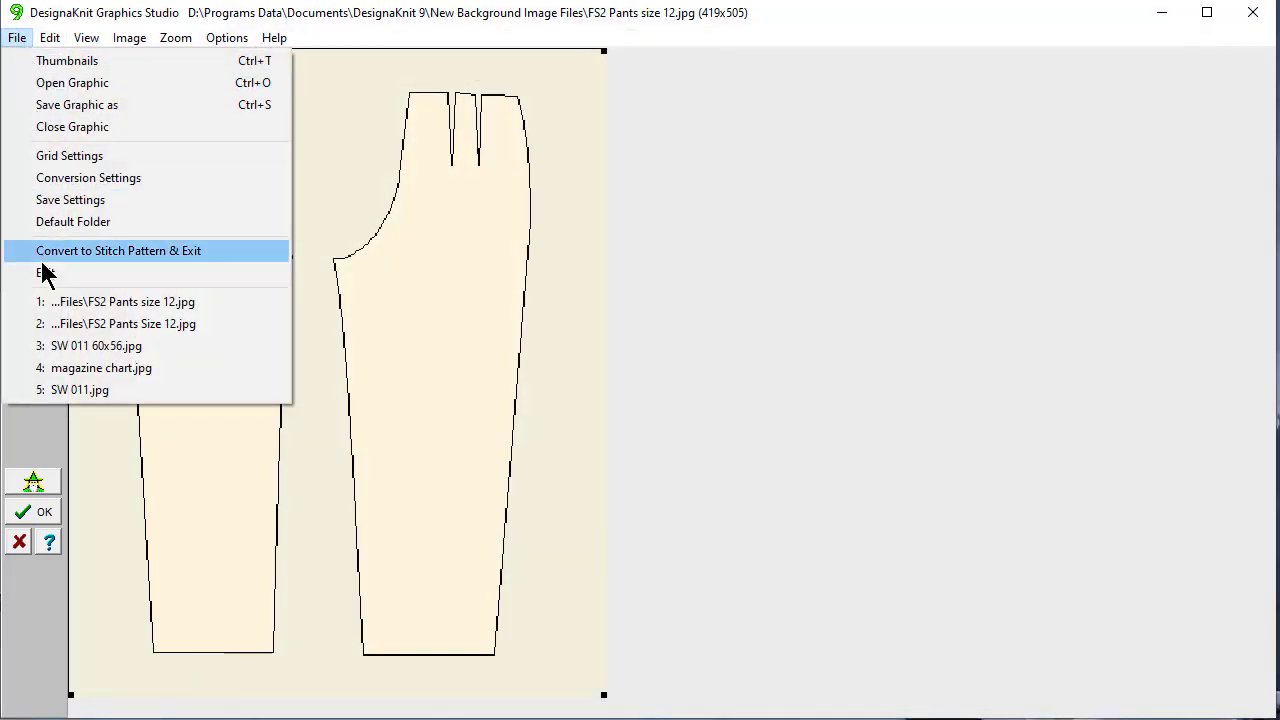
left_click(44, 274)
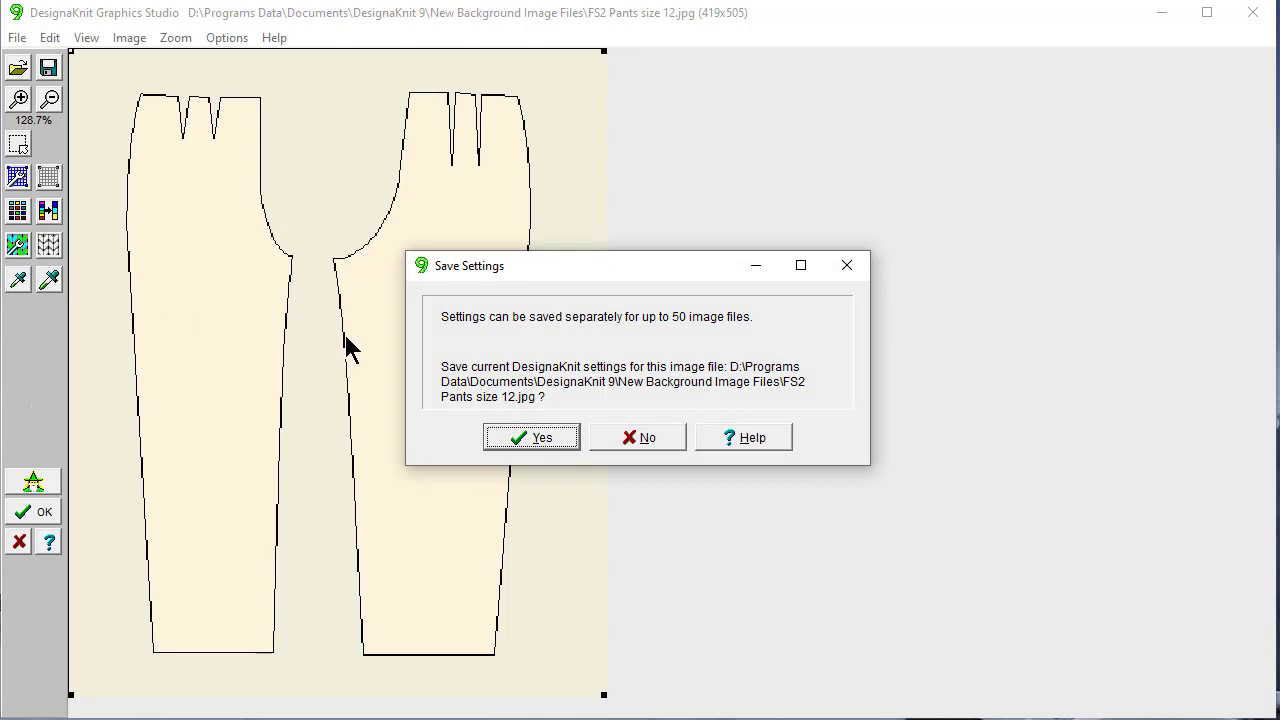
left_click(640, 438)
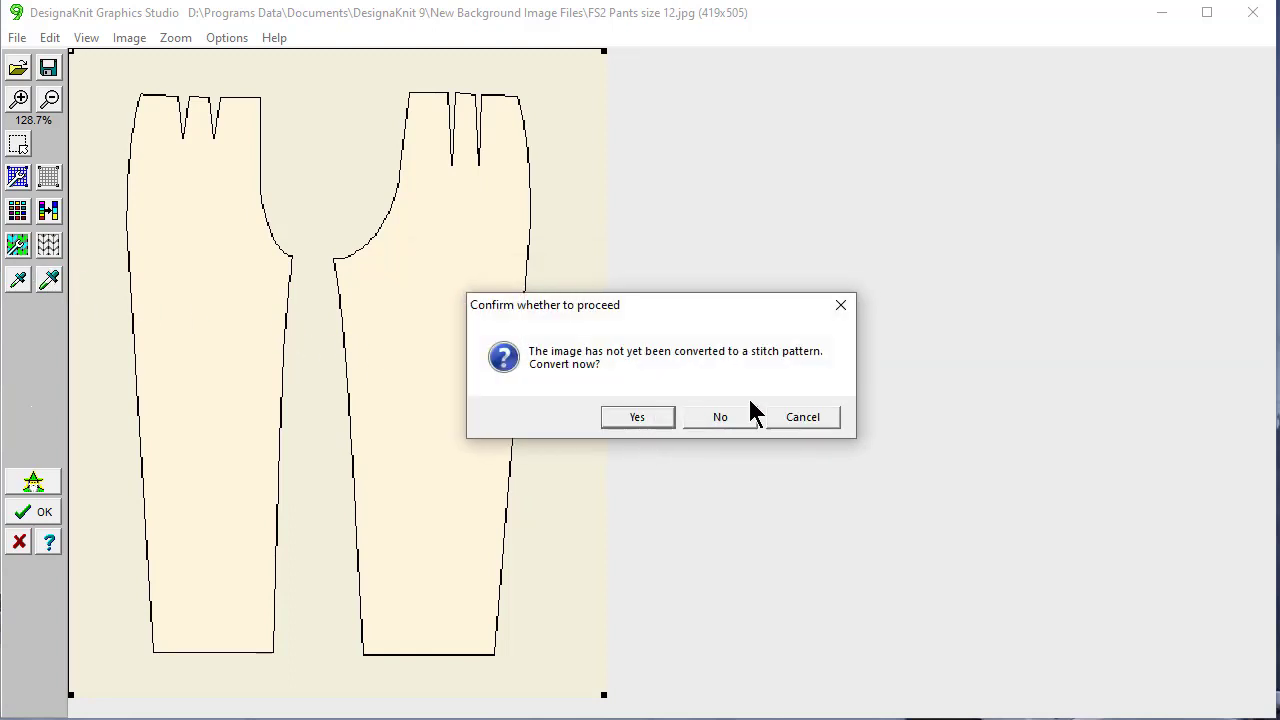
left_click(731, 422)
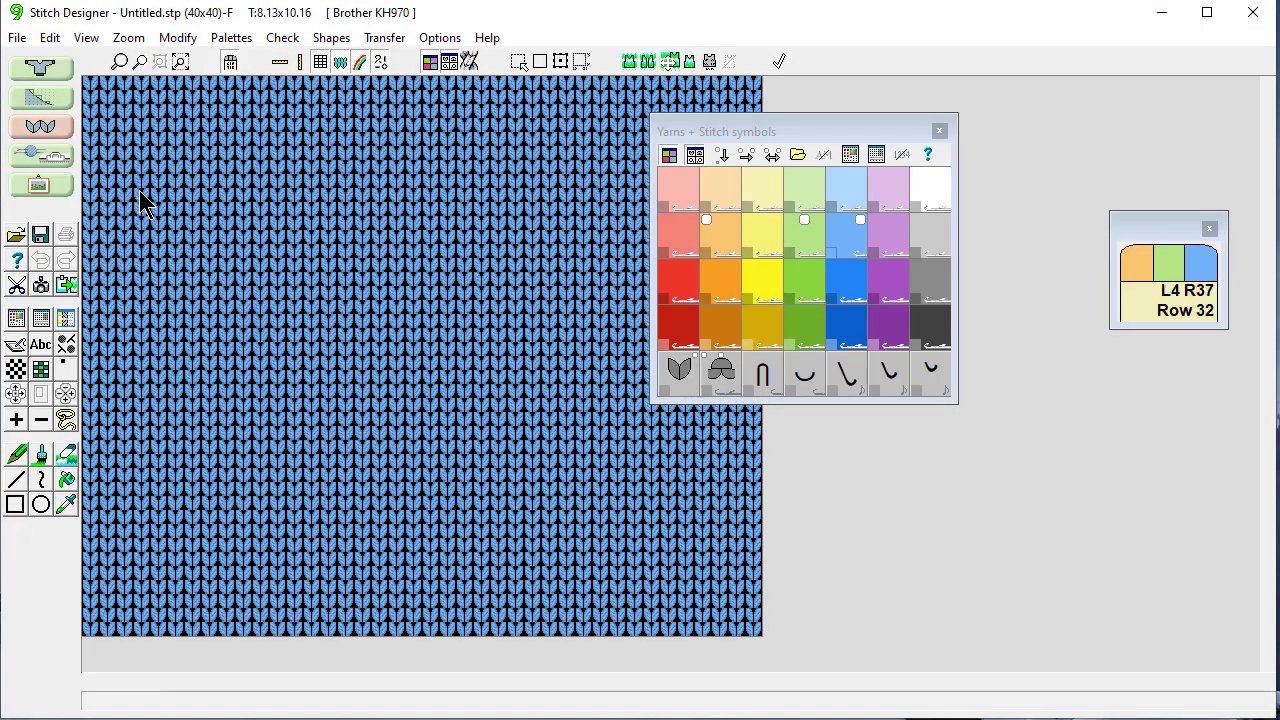
left_click(37, 100)
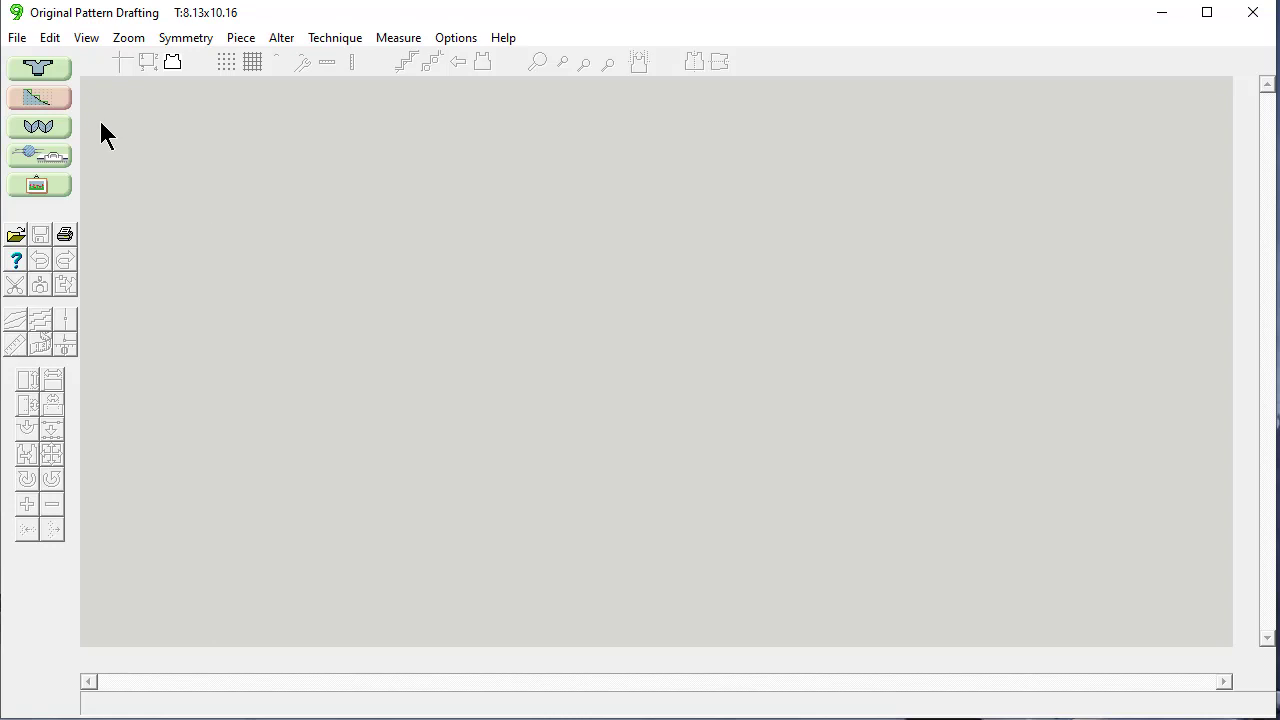
Set the default background image folder to Documents > DesignaKnit 9 > New Background Image Files
left_click(16, 37)
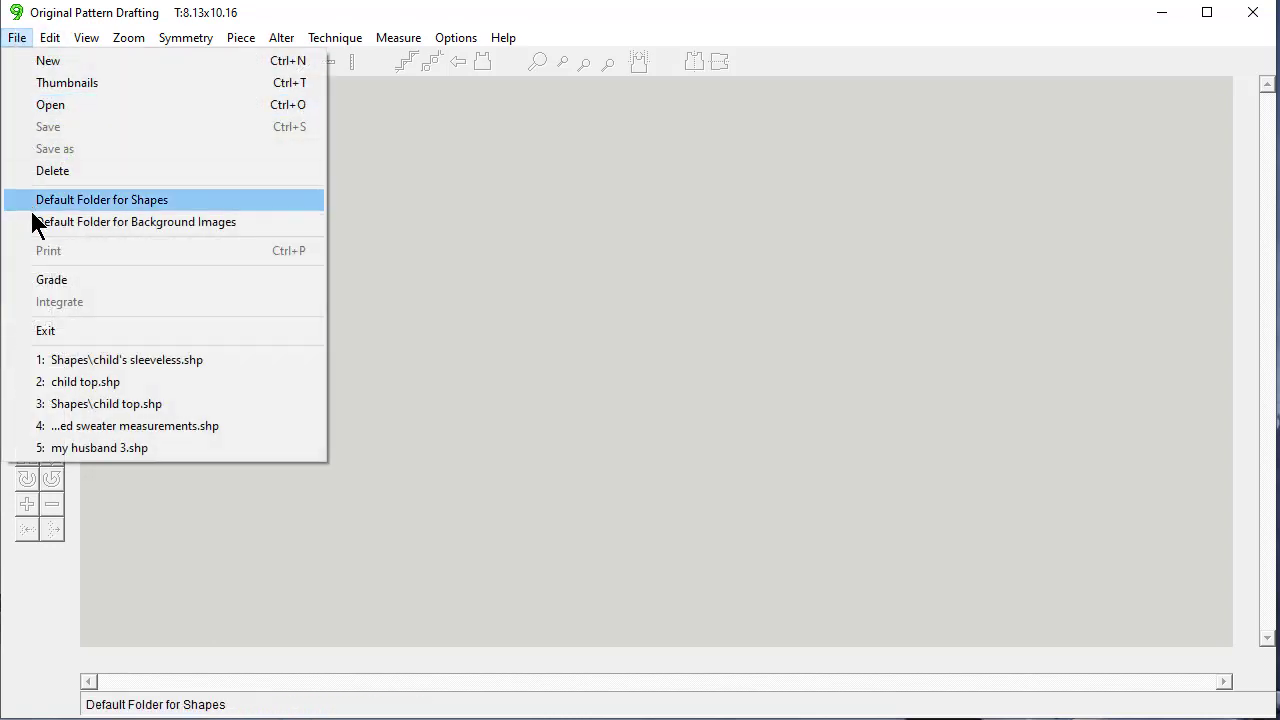
left_click(237, 224)
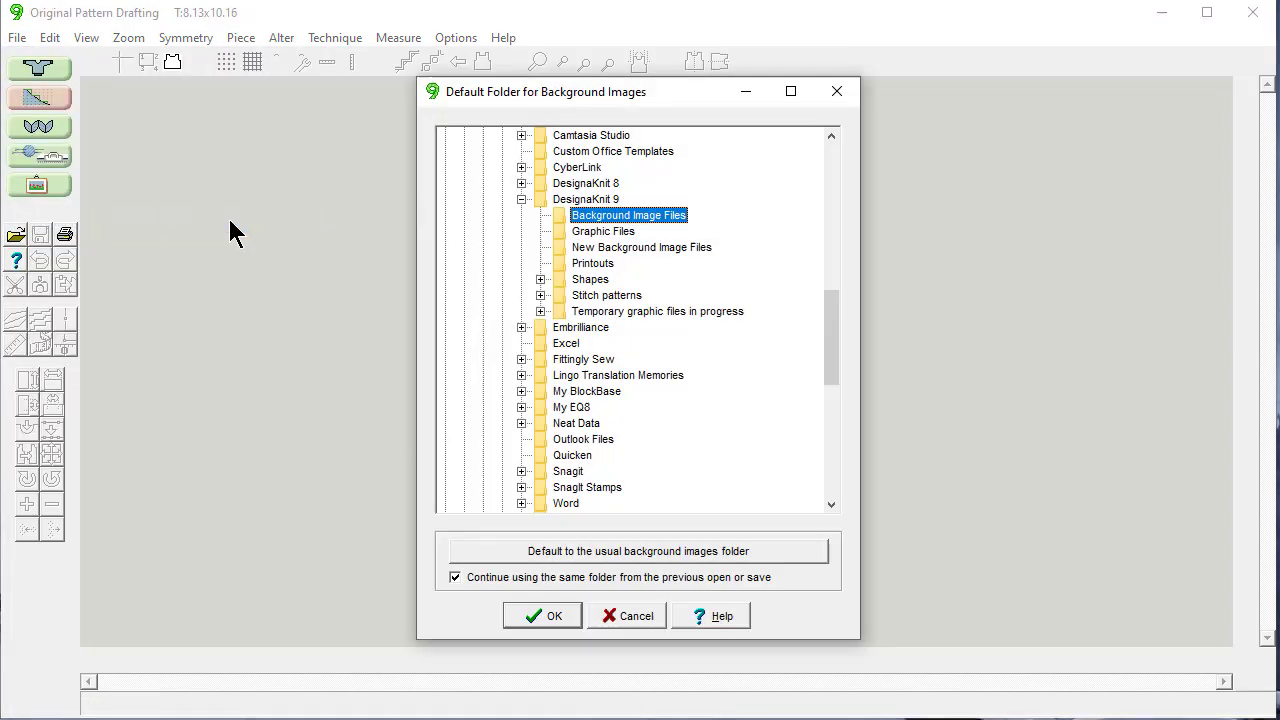
left_click(552, 548)
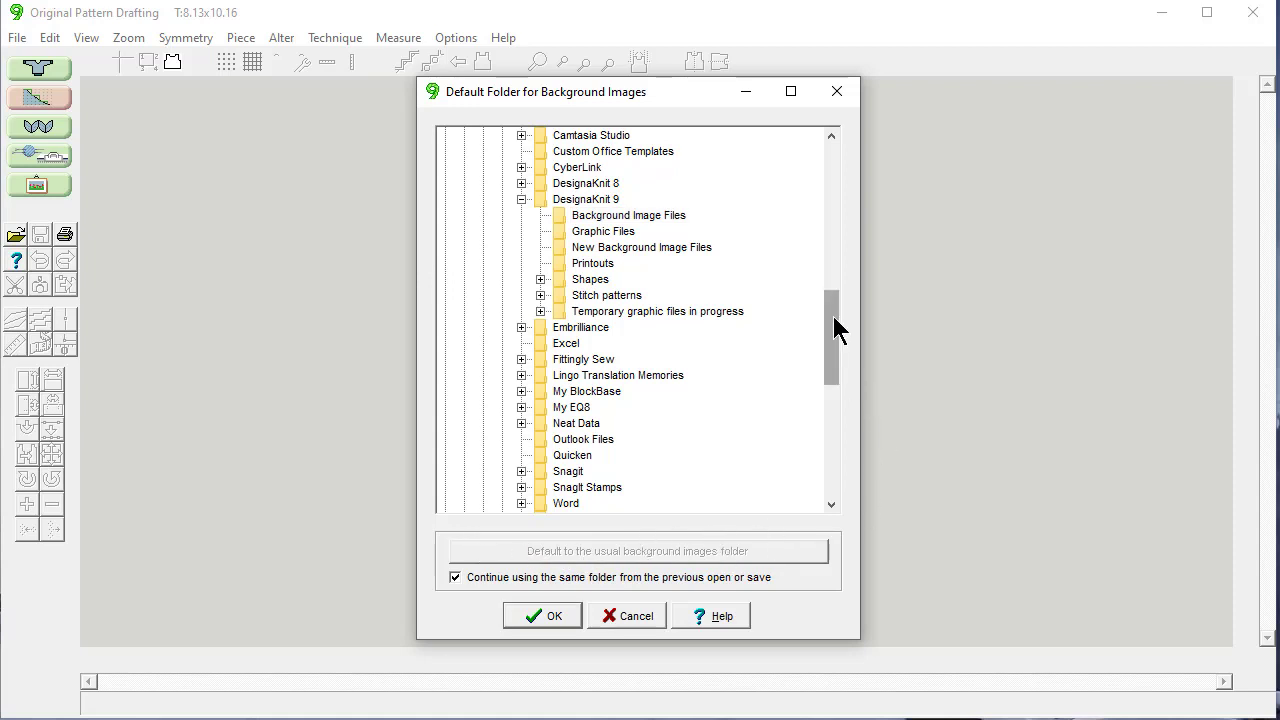
left_click_drag(833, 316, 830, 404)
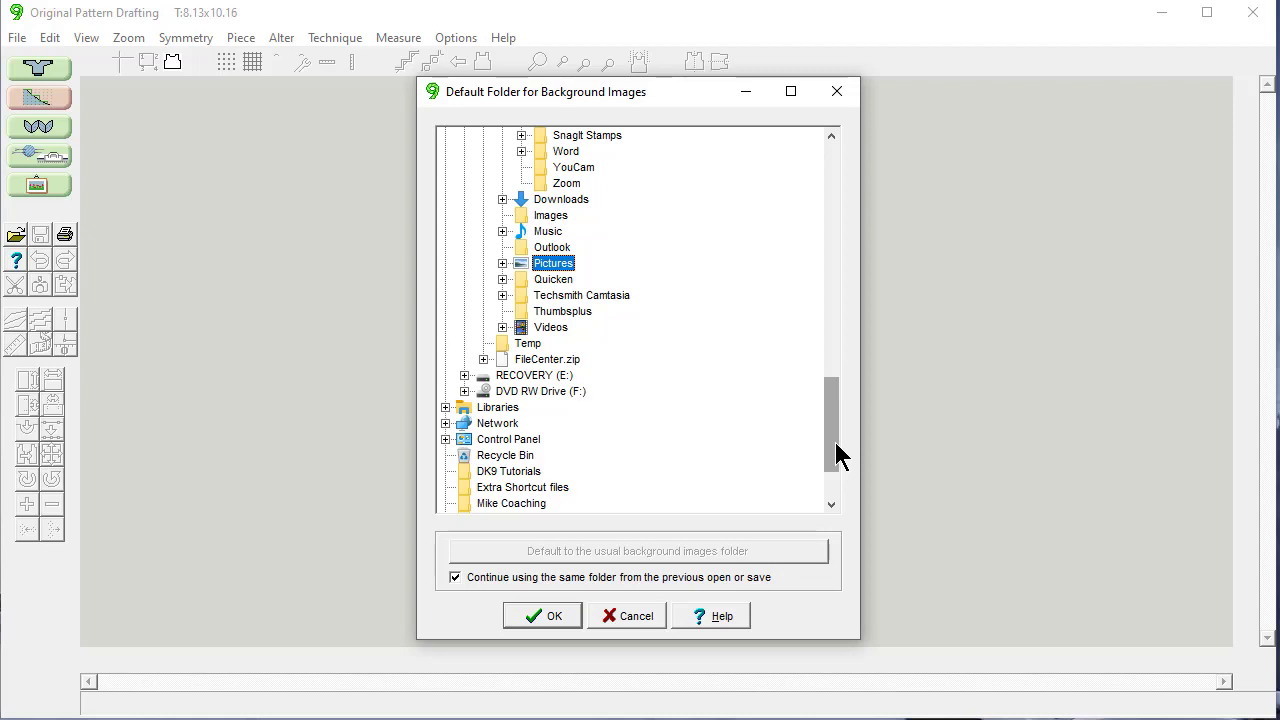
left_click_drag(833, 443, 842, 281)
left_click(510, 343)
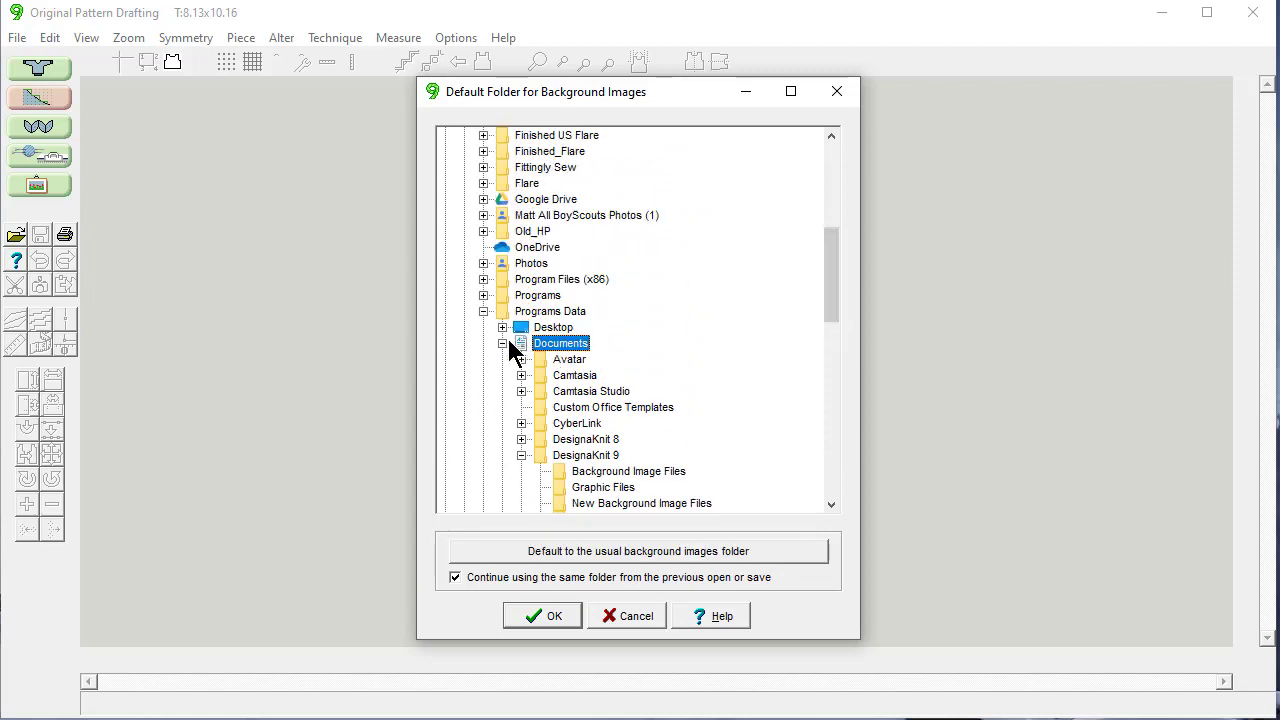
left_click(505, 343)
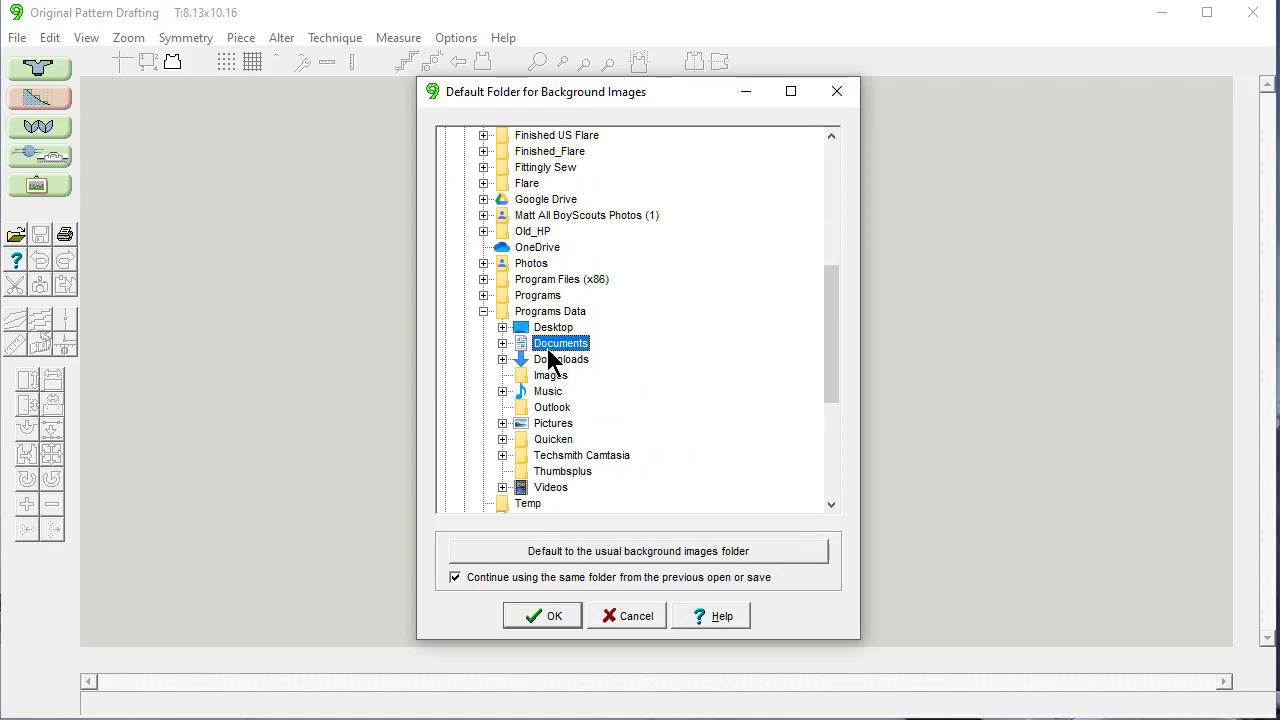
left_click(502, 343)
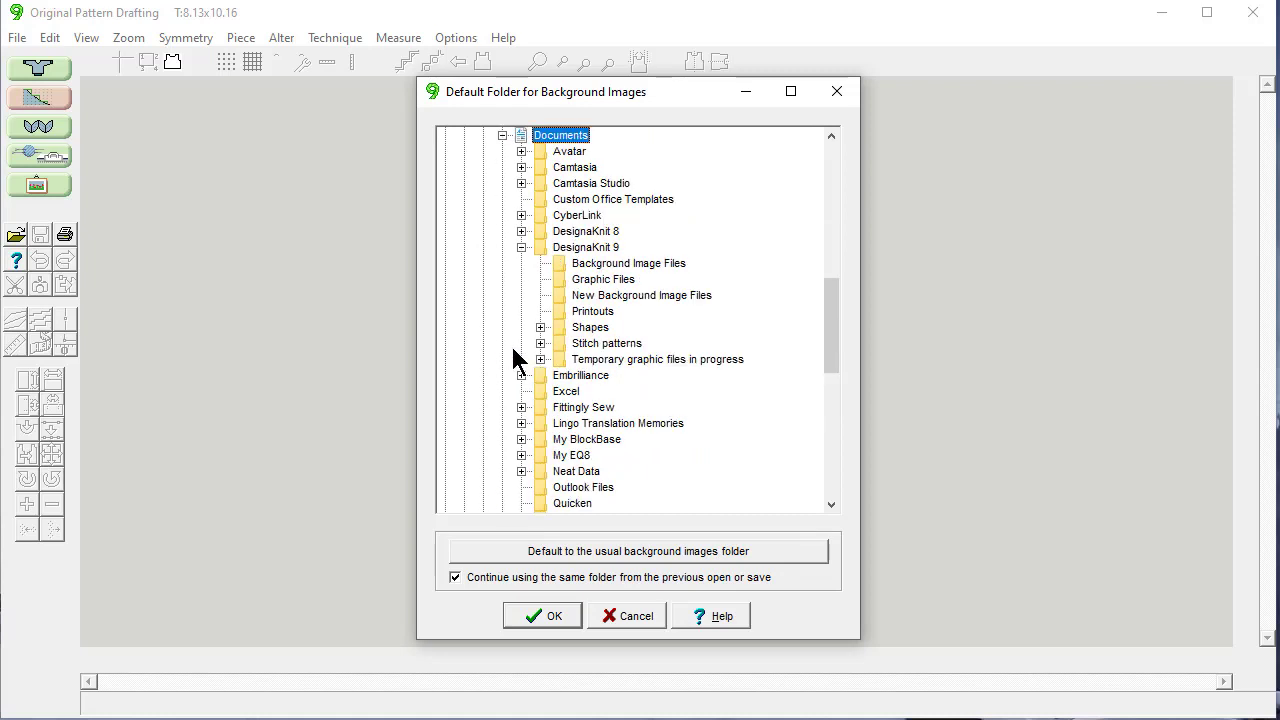
left_click(586, 248)
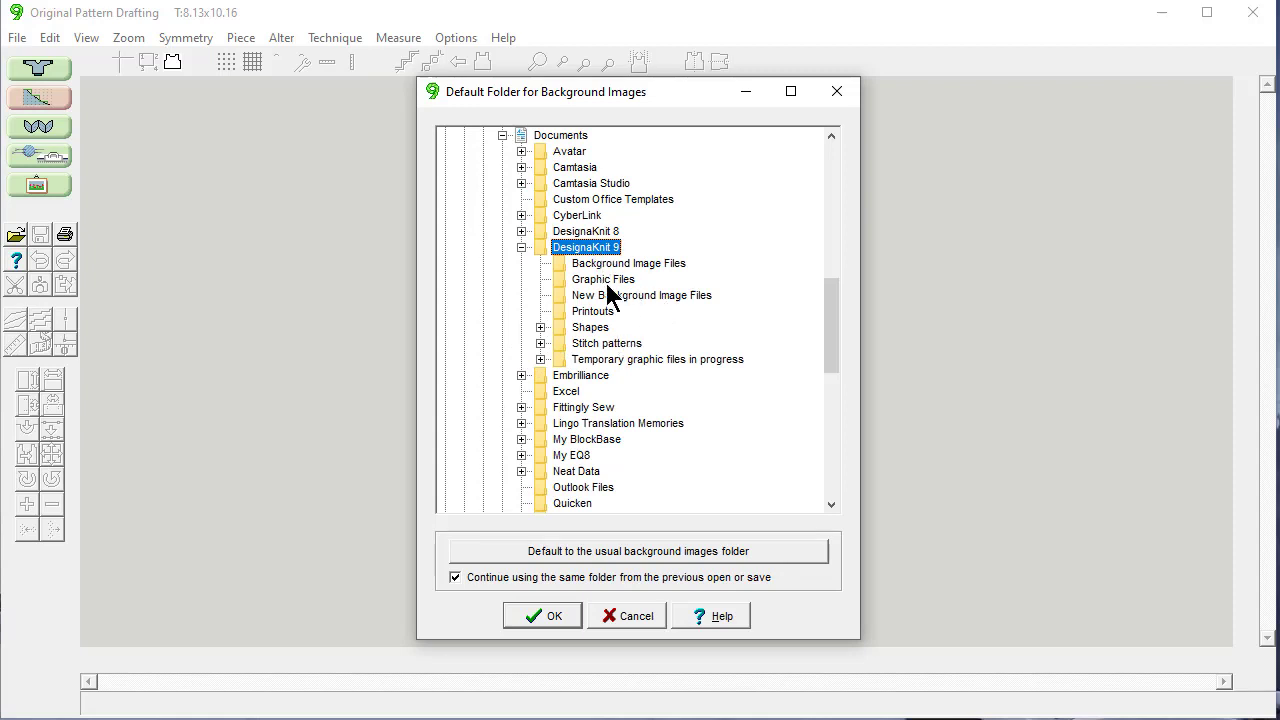
left_click(590, 297)
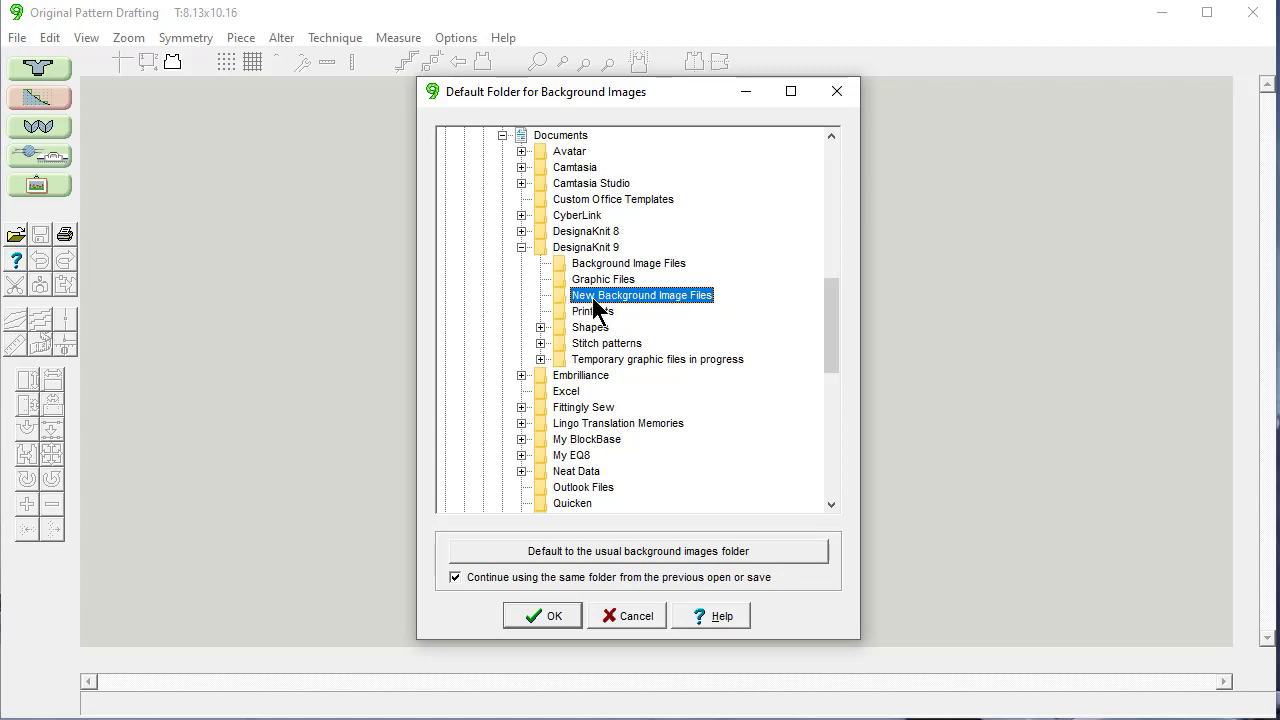
left_click(545, 607)
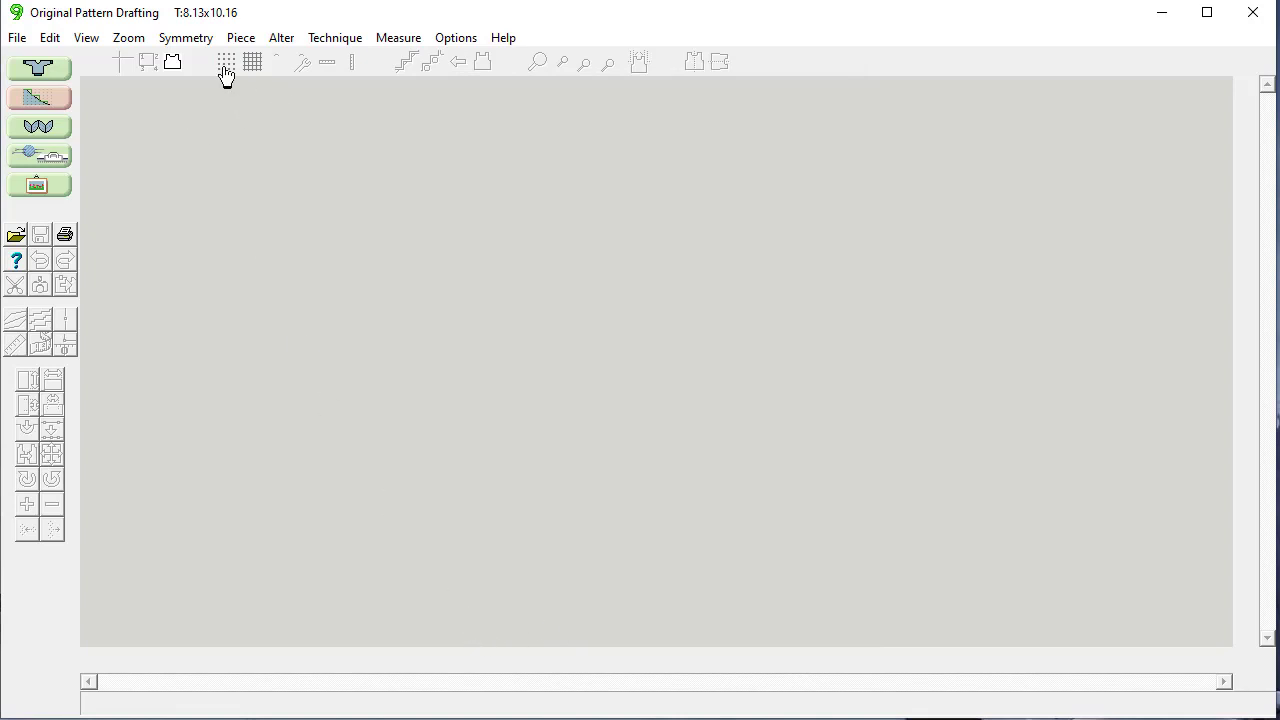
Create a new 20 x 30 inch four-point piece with default tension, named 'Pants Front'
left_click(246, 36)
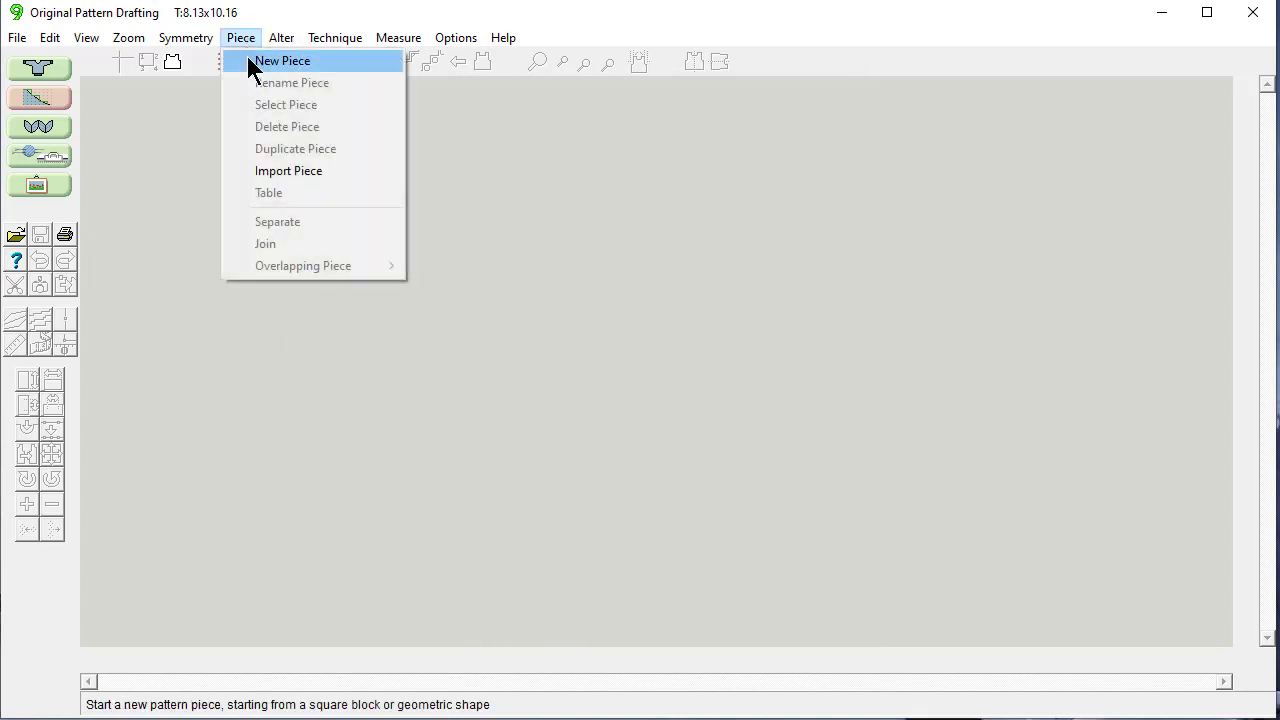
left_click(247, 58)
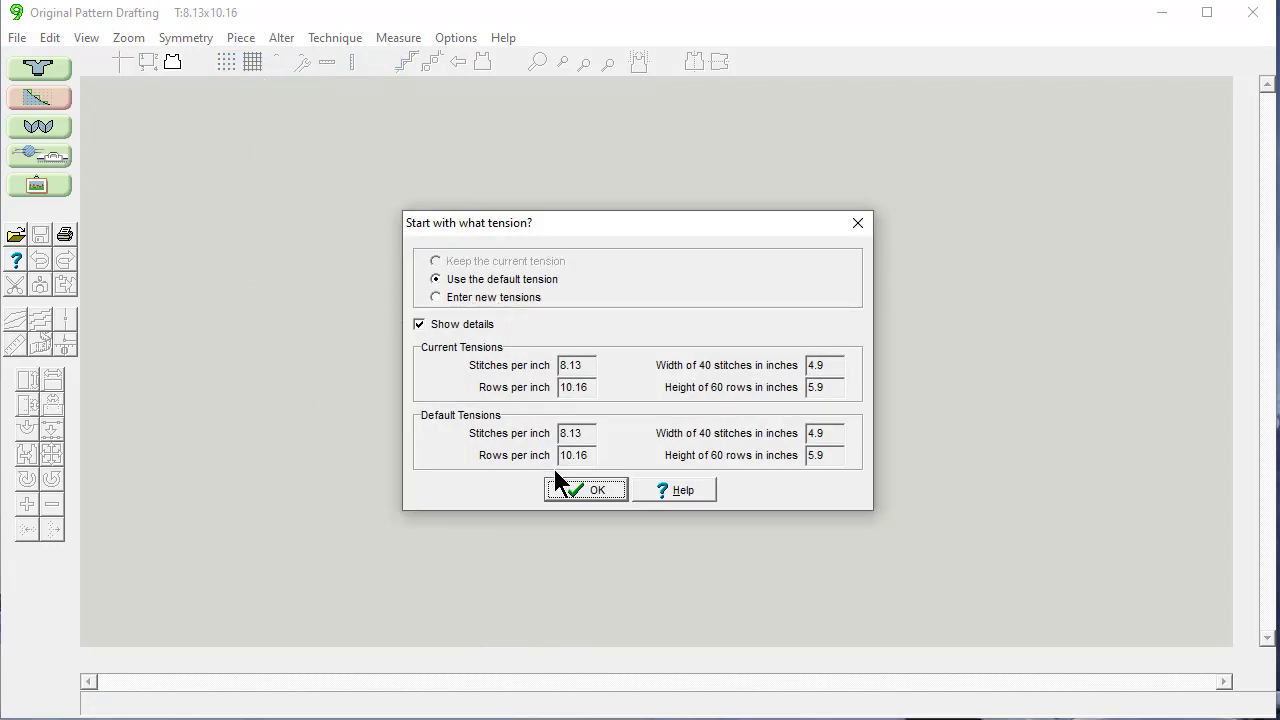
left_click(586, 491)
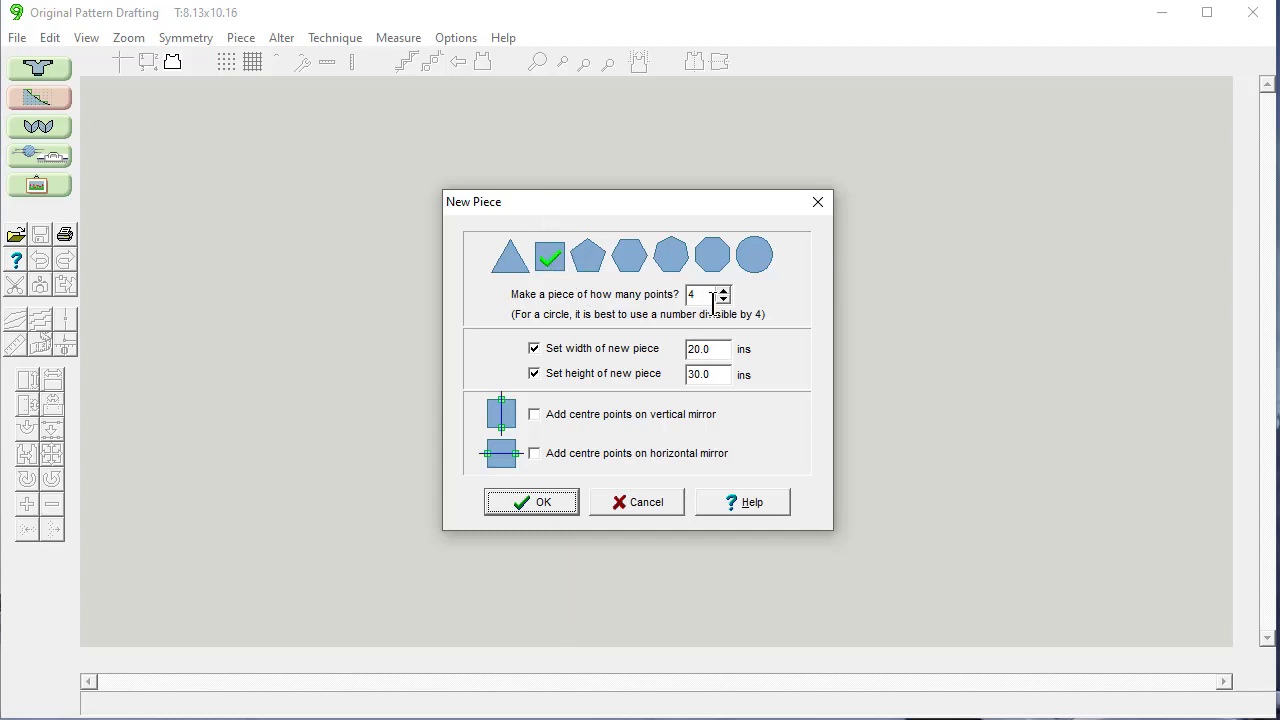
left_click(719, 349)
left_click(536, 502)
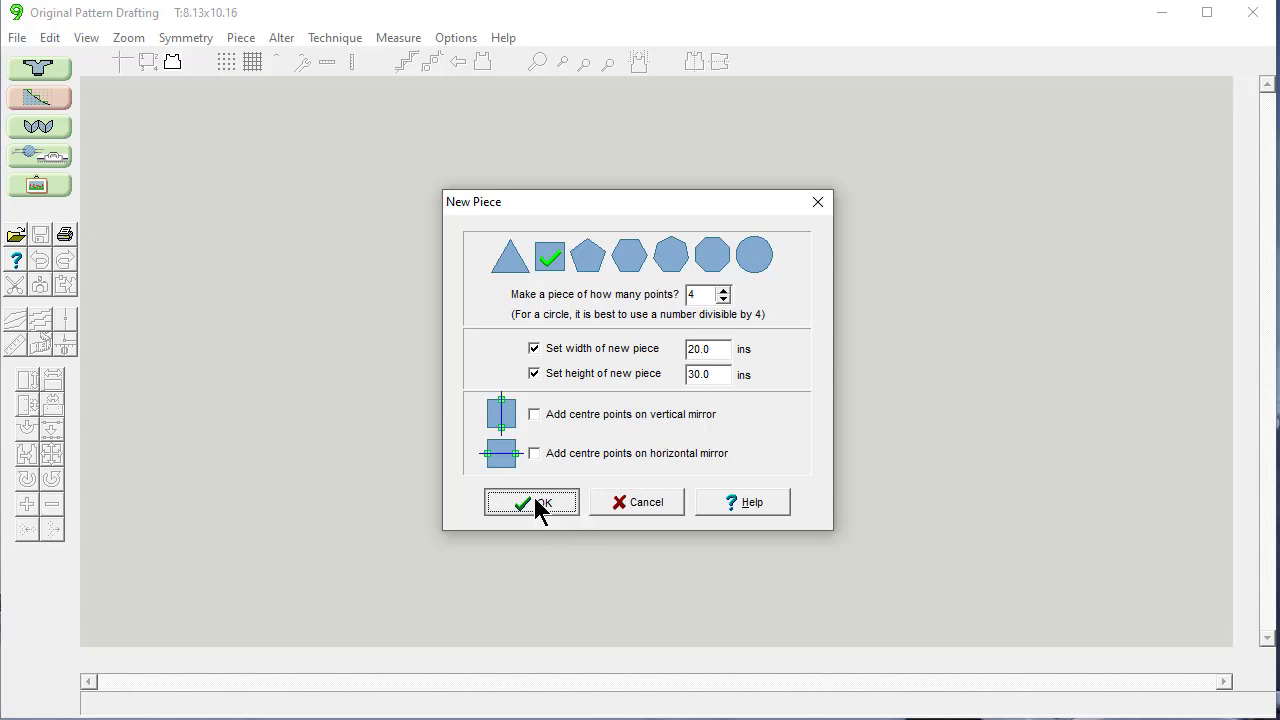
type("Pan")
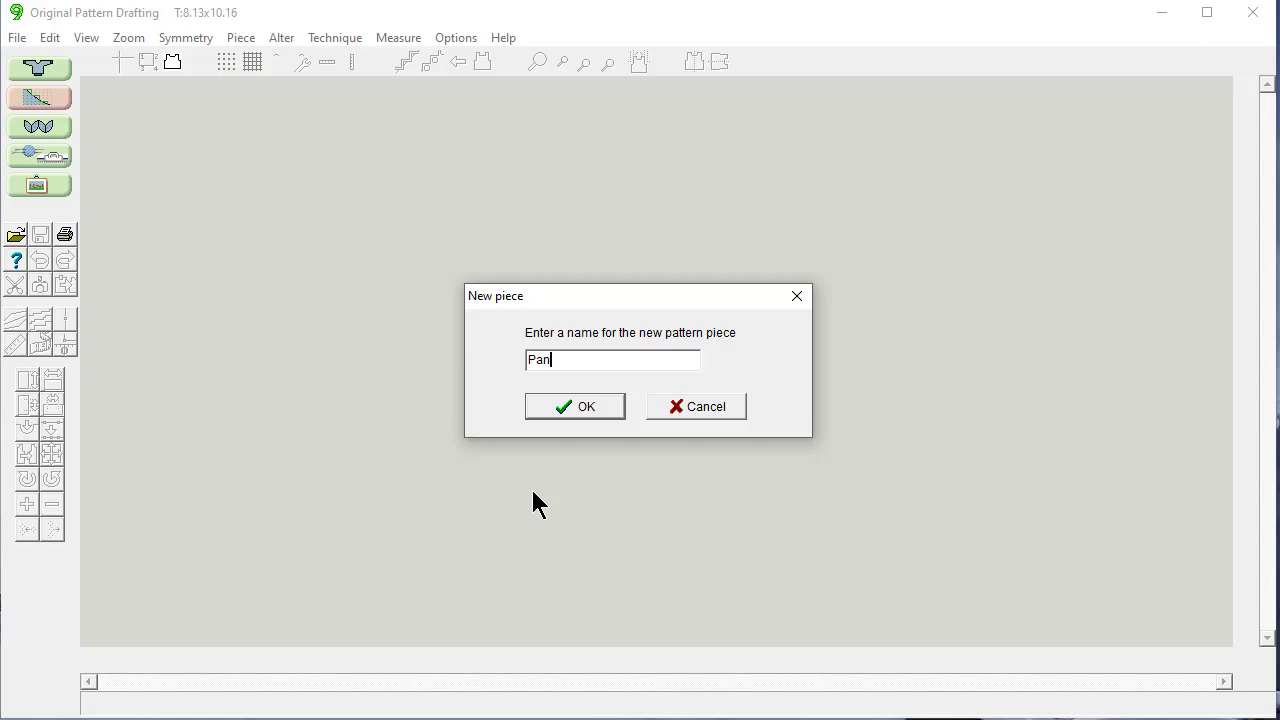
type("ts Front")
key("Return")
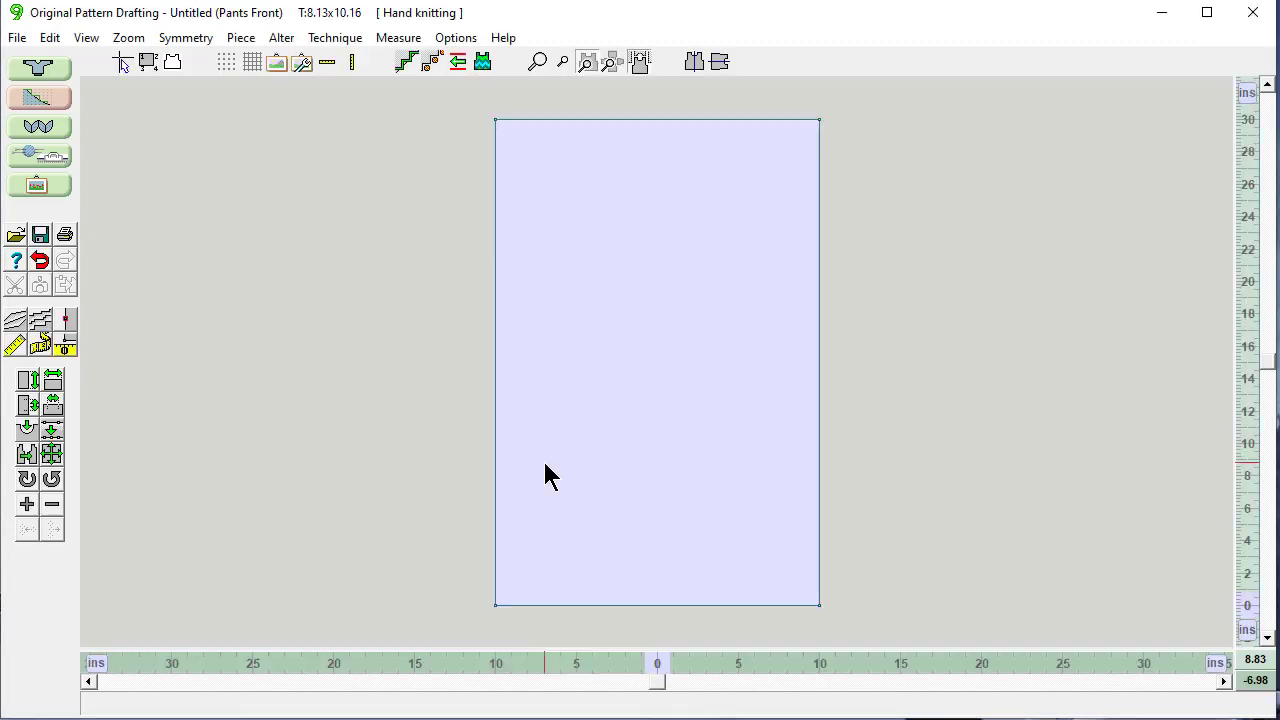
Load FS2 Pants size 12.jpg as the tracing background image
left_click(277, 64)
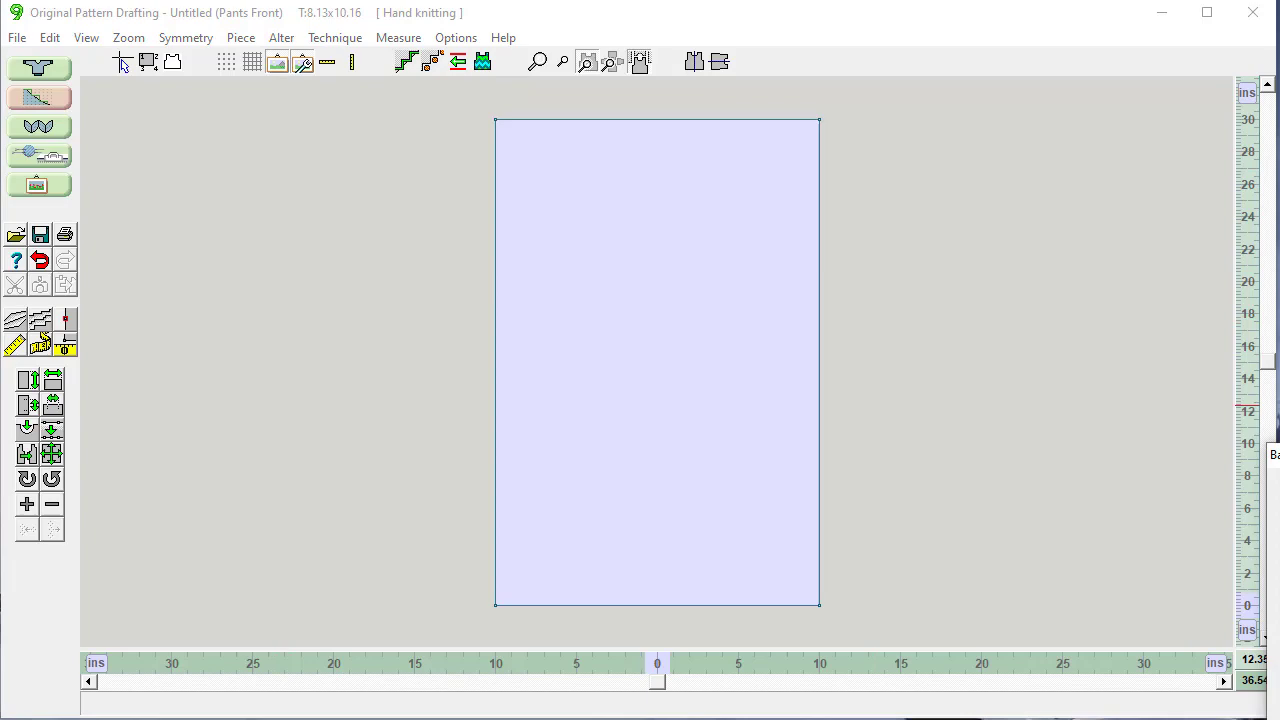
left_click_drag(1276, 455, 1010, 122)
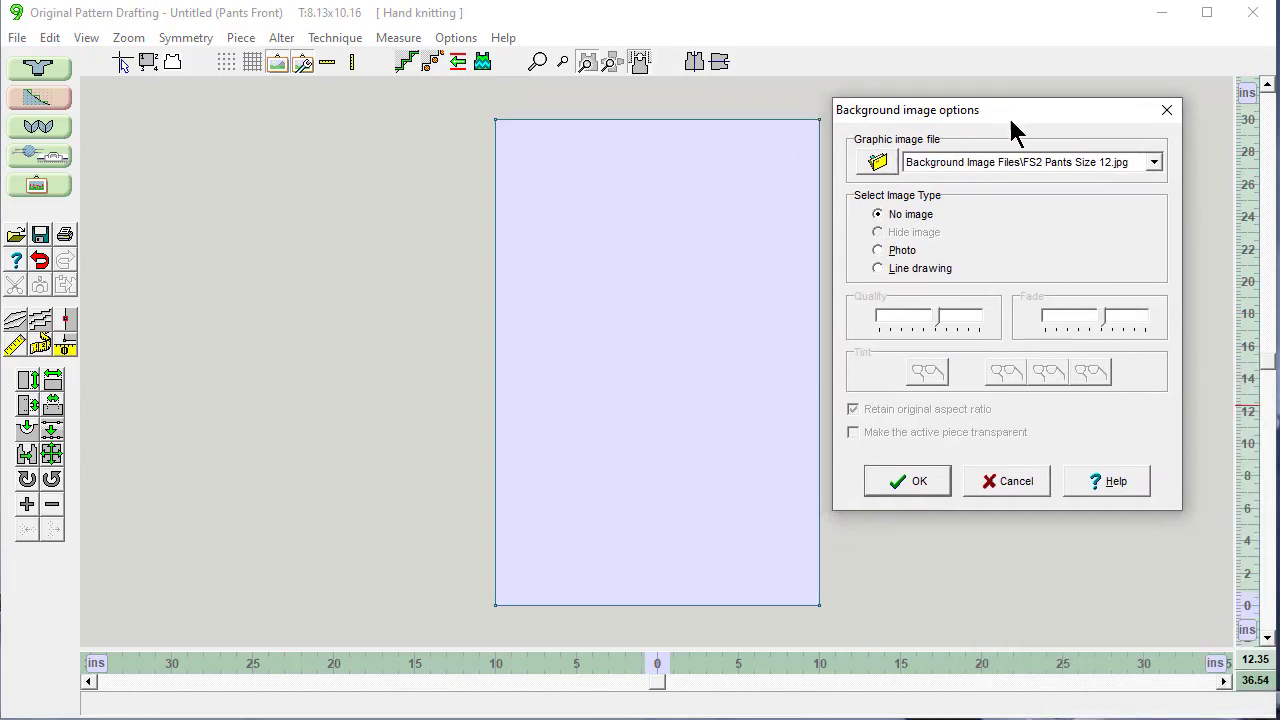
left_click(877, 163)
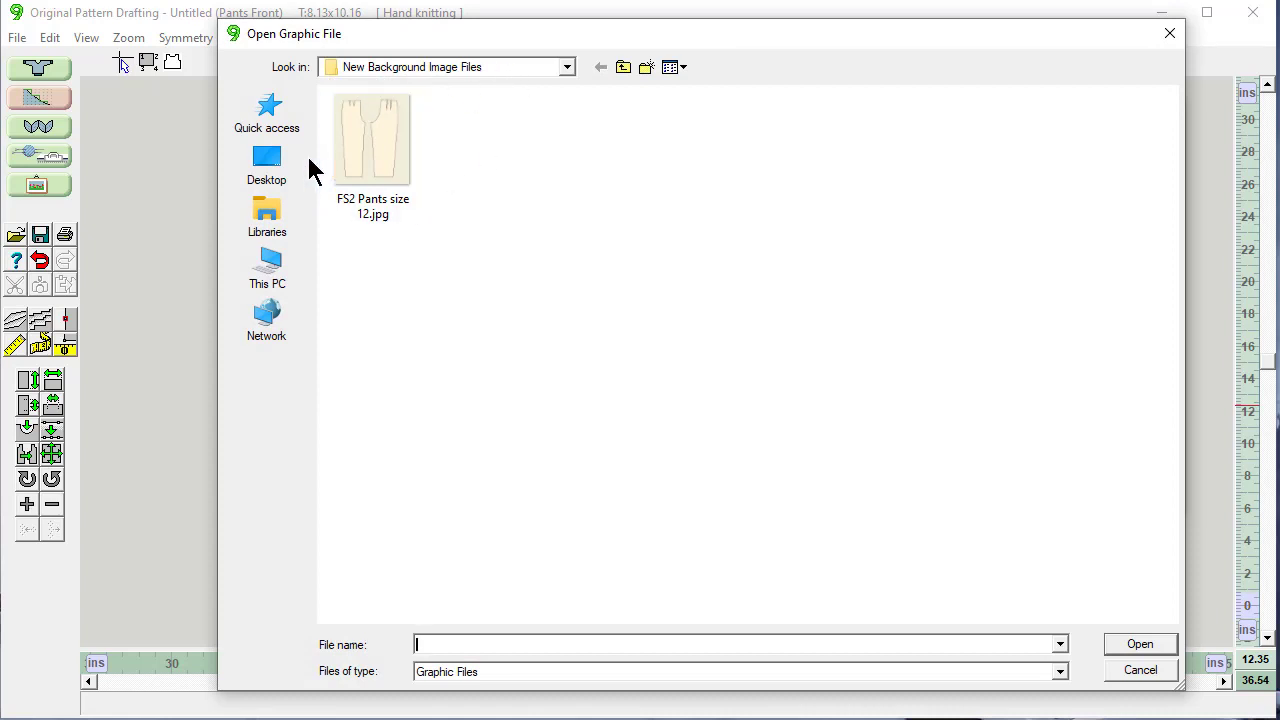
left_click(380, 153)
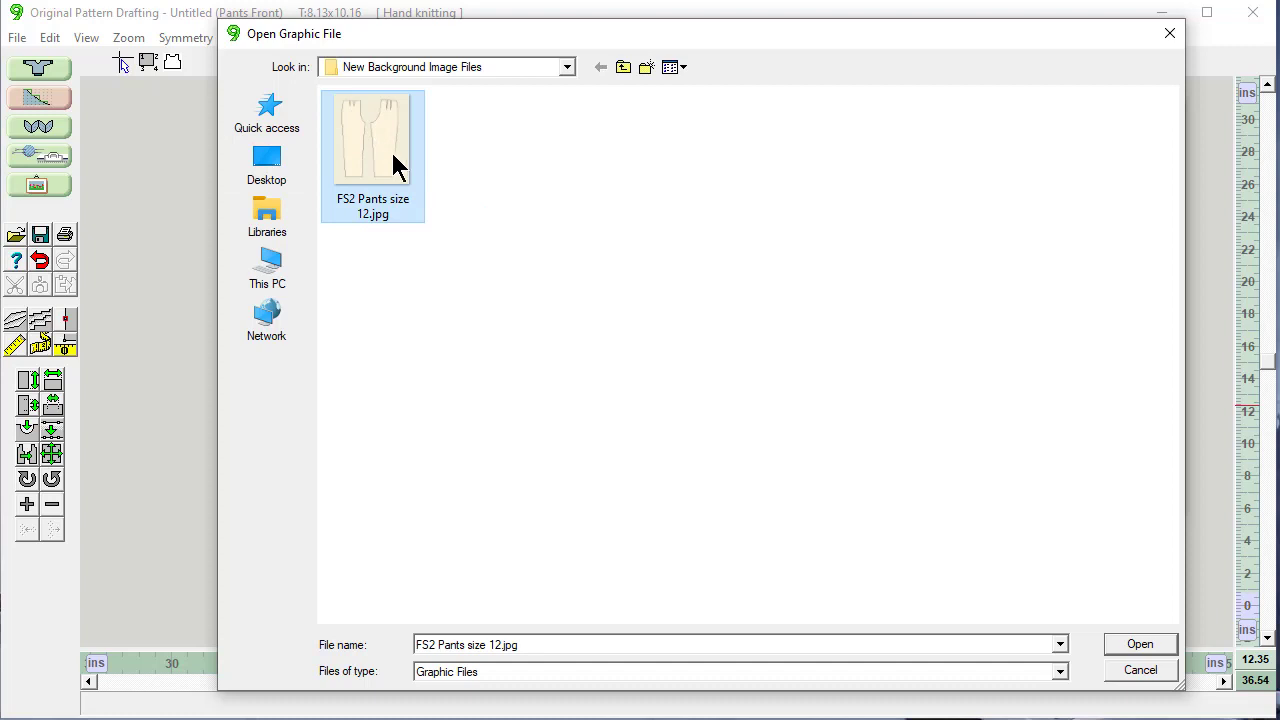
left_click(1138, 646)
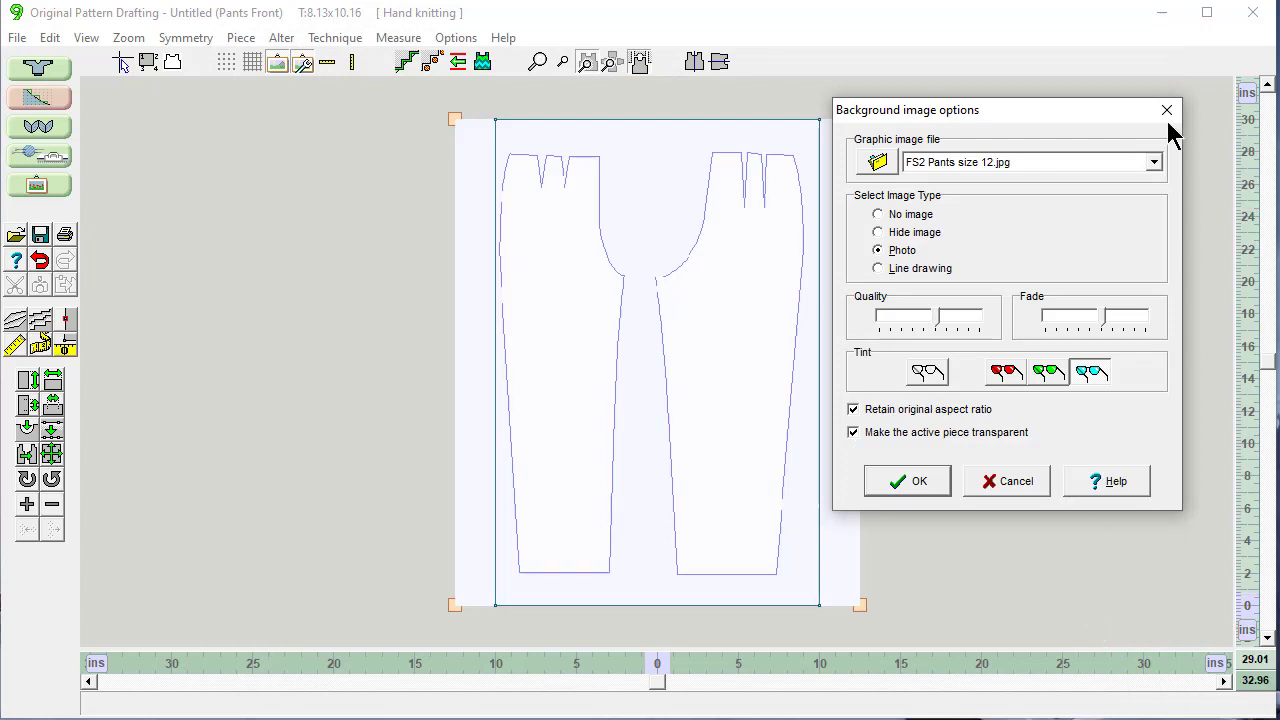
Tint the background image cyan, apply the settings, and select the piece's top-left corner
left_click_drag(1000, 114, 1050, 96)
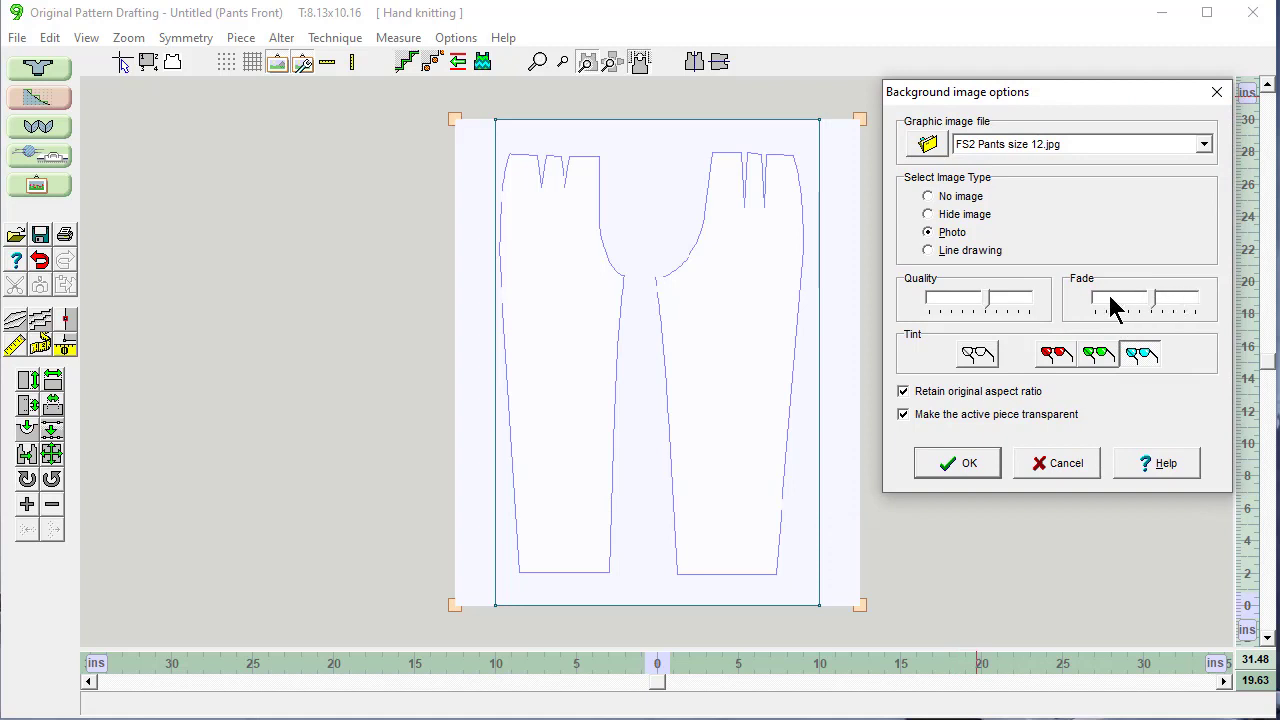
left_click(806, 309)
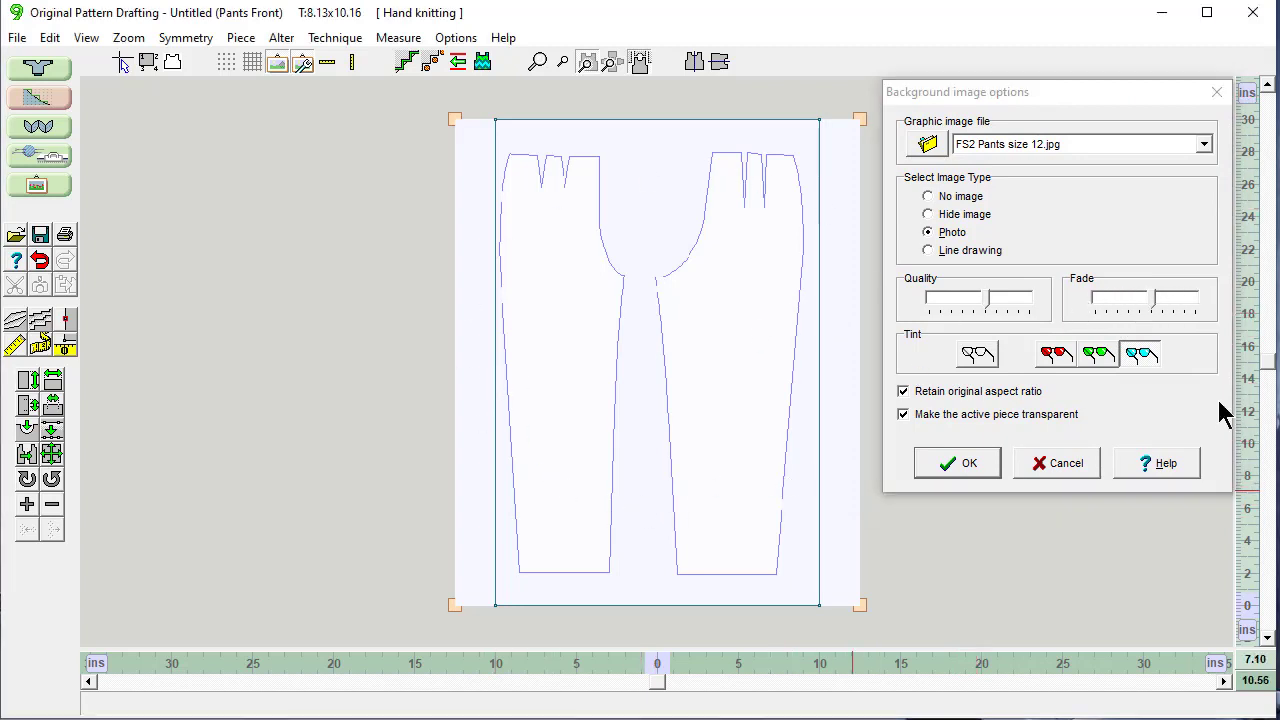
left_click(1099, 354)
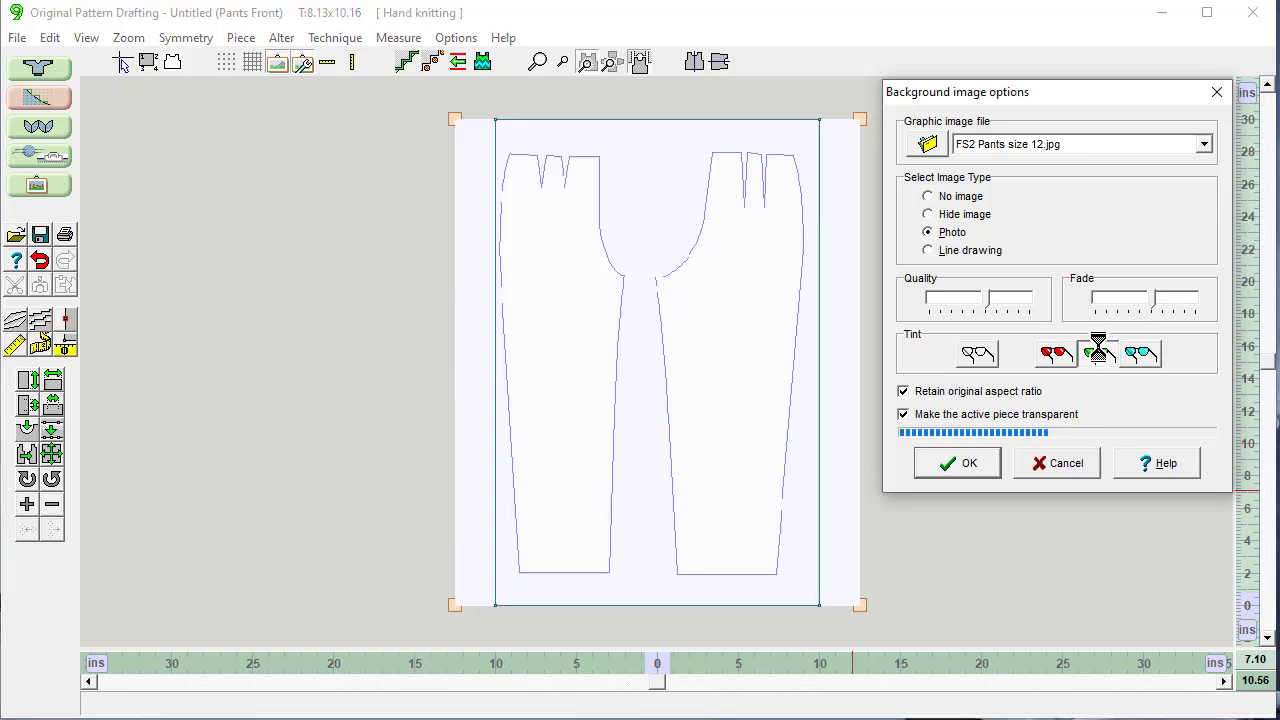
left_click(1056, 354)
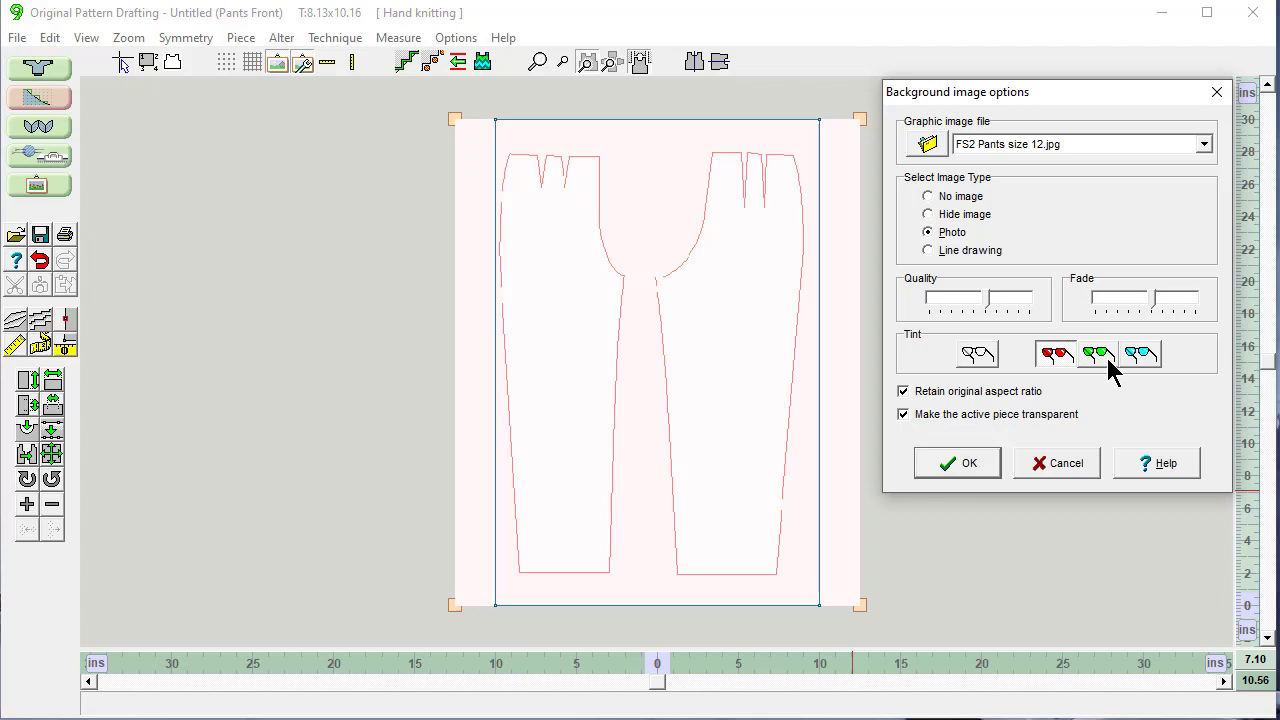
left_click(1143, 356)
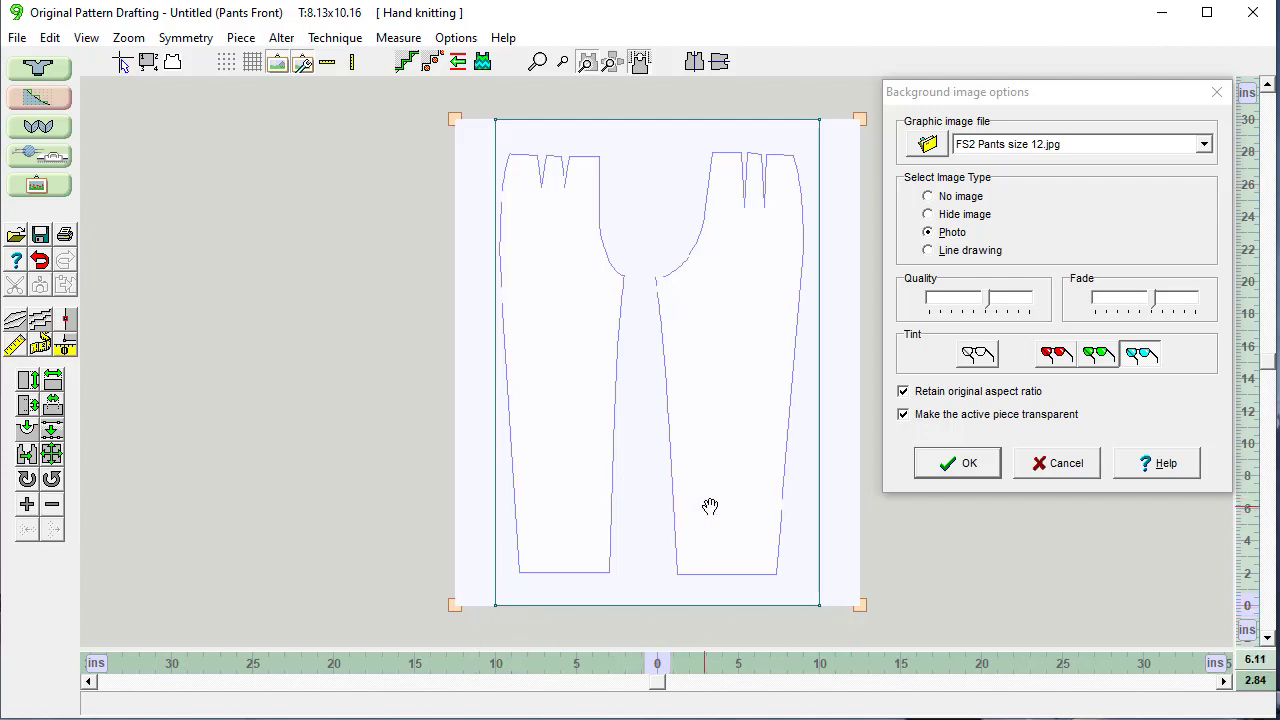
left_click(955, 463)
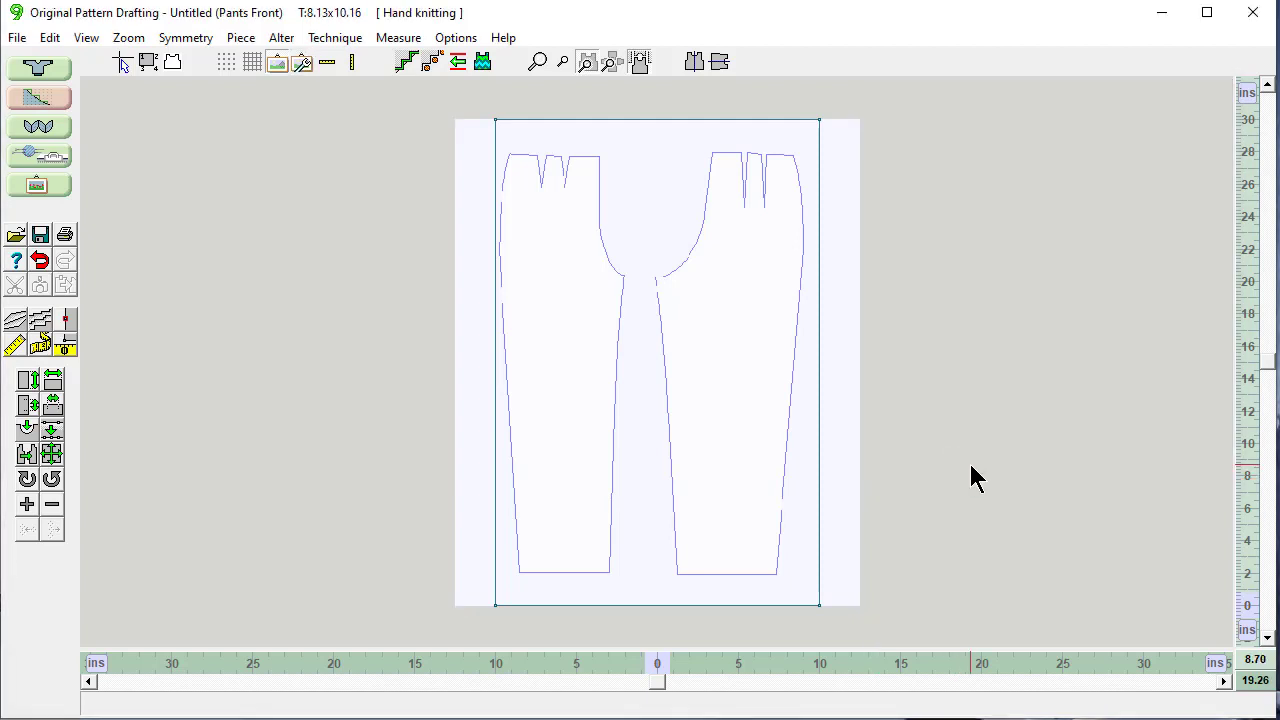
left_click(495, 120)
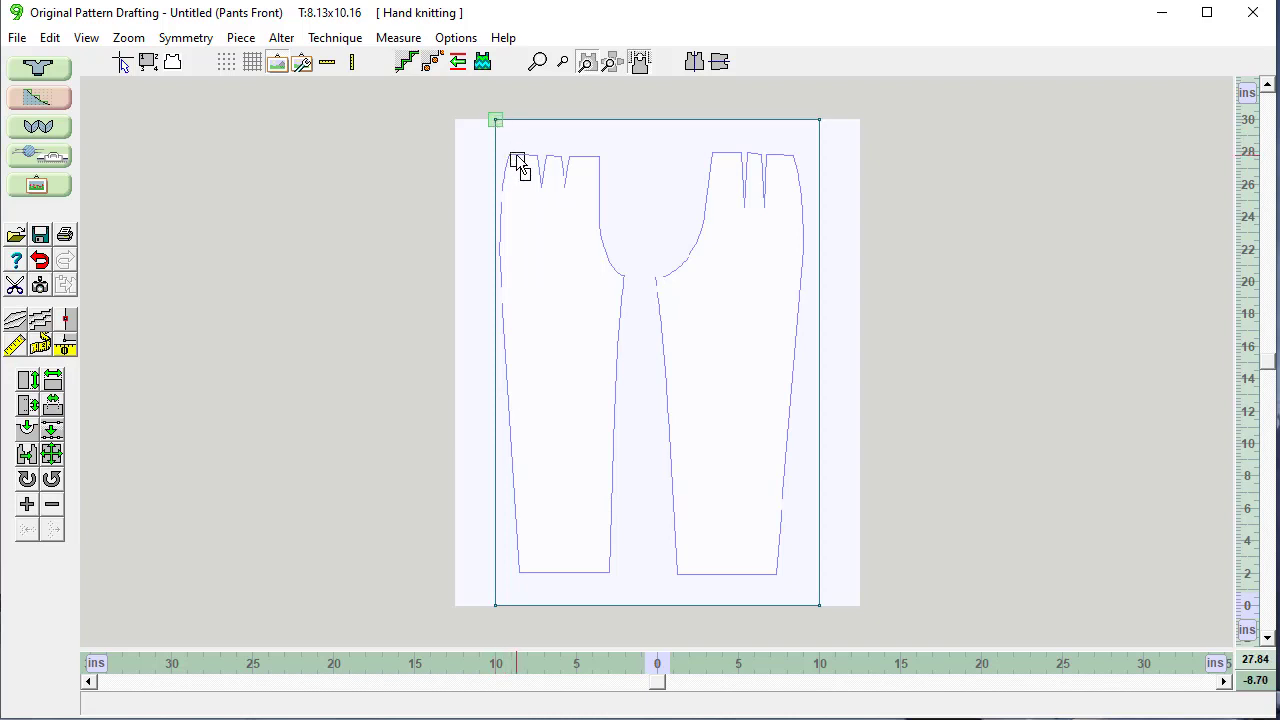
Place the rectangle's four corners on the left leg's waist and hem corners in the image
left_click(512, 155)
left_click(820, 121)
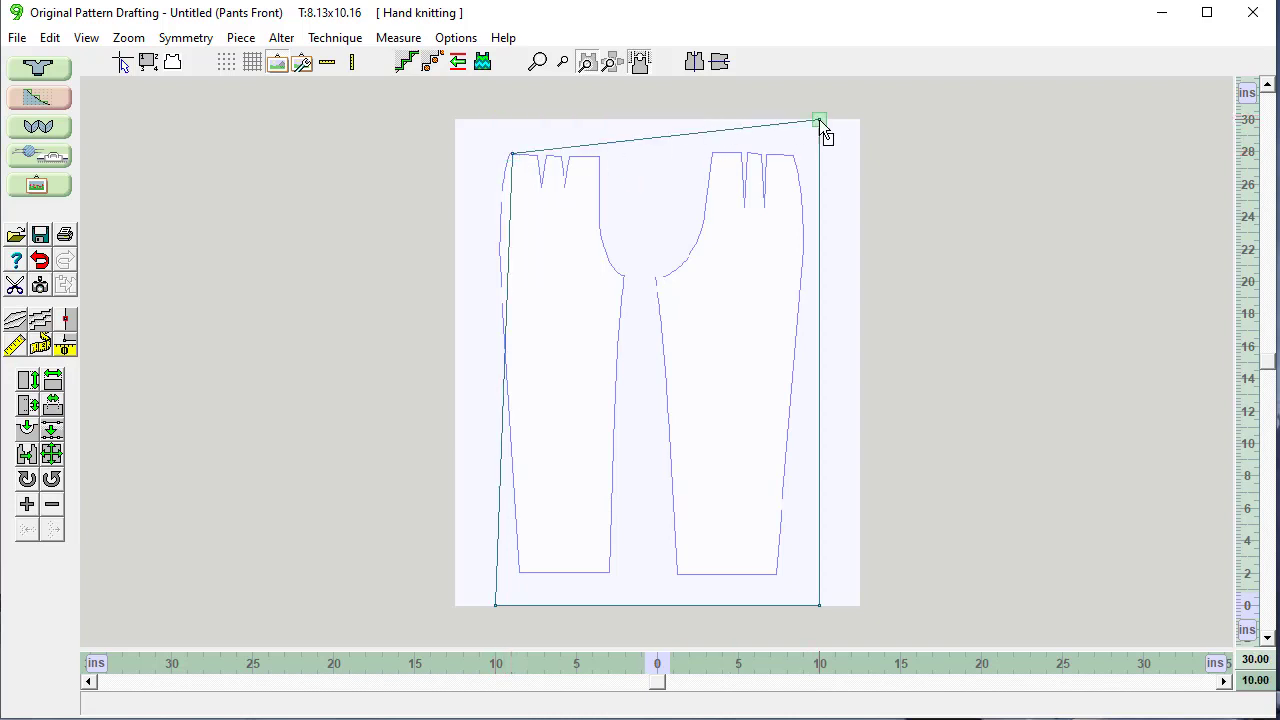
left_click(597, 164)
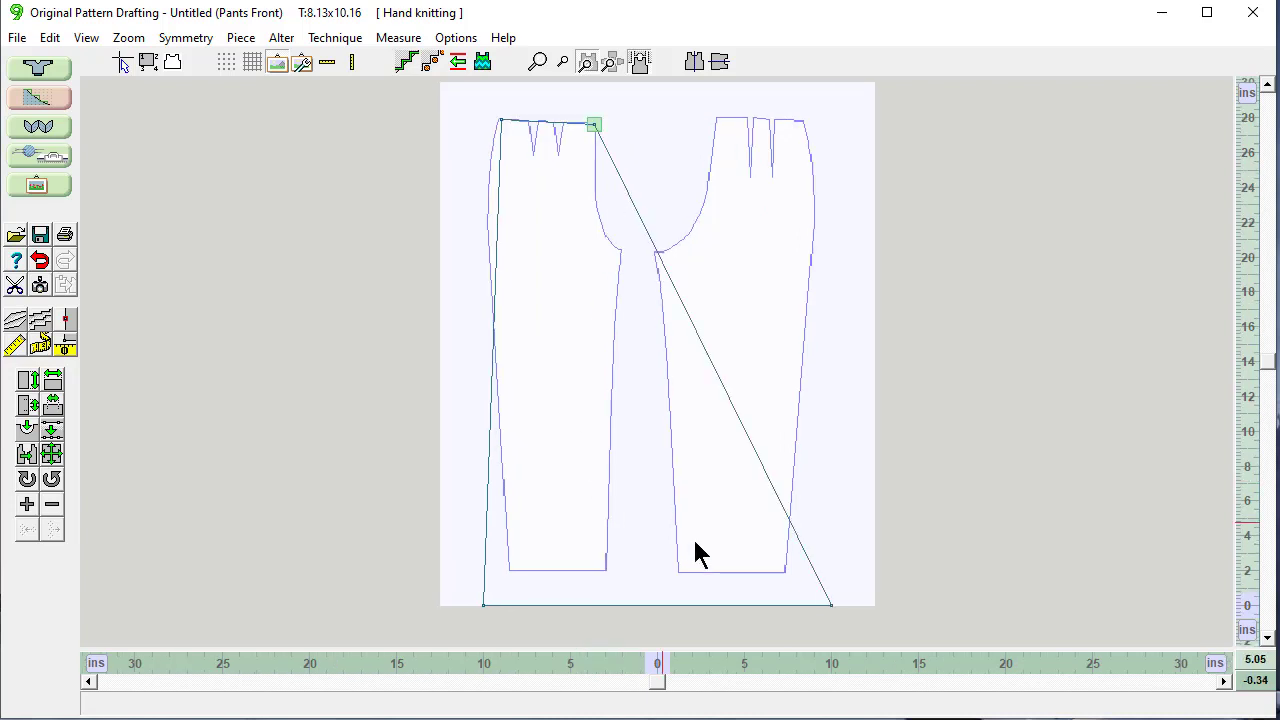
left_click(831, 606)
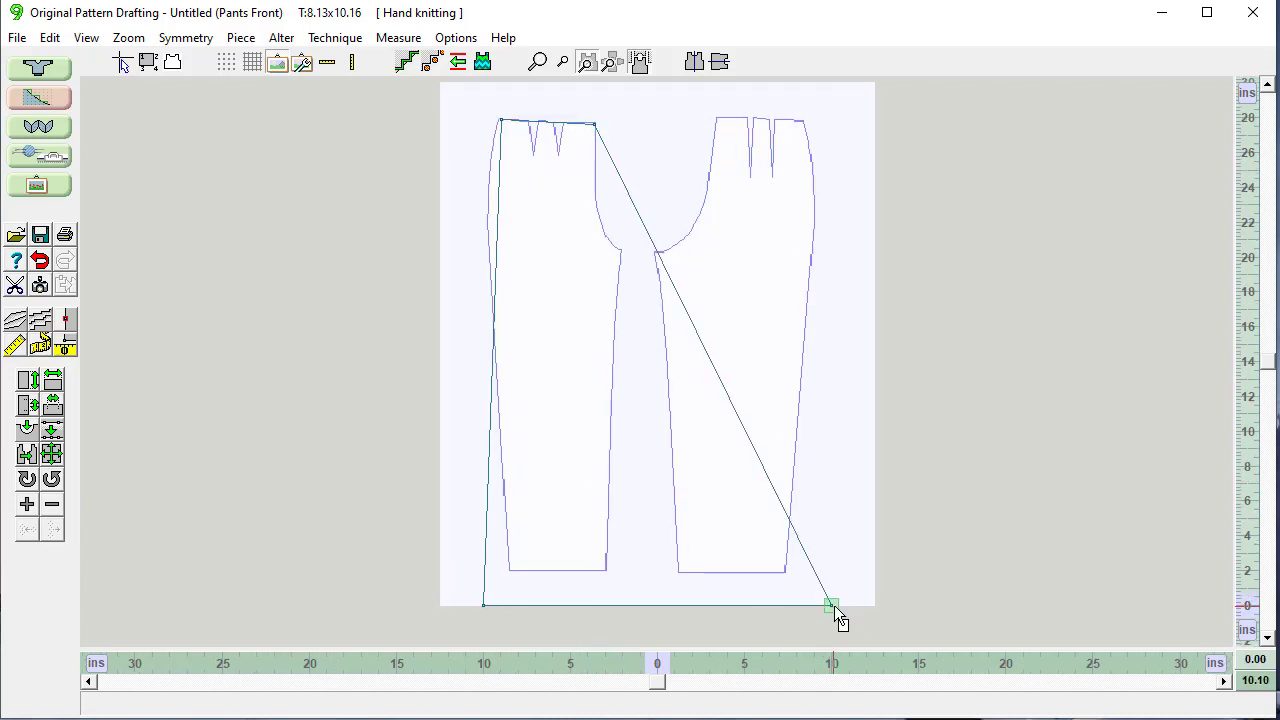
left_click(607, 577)
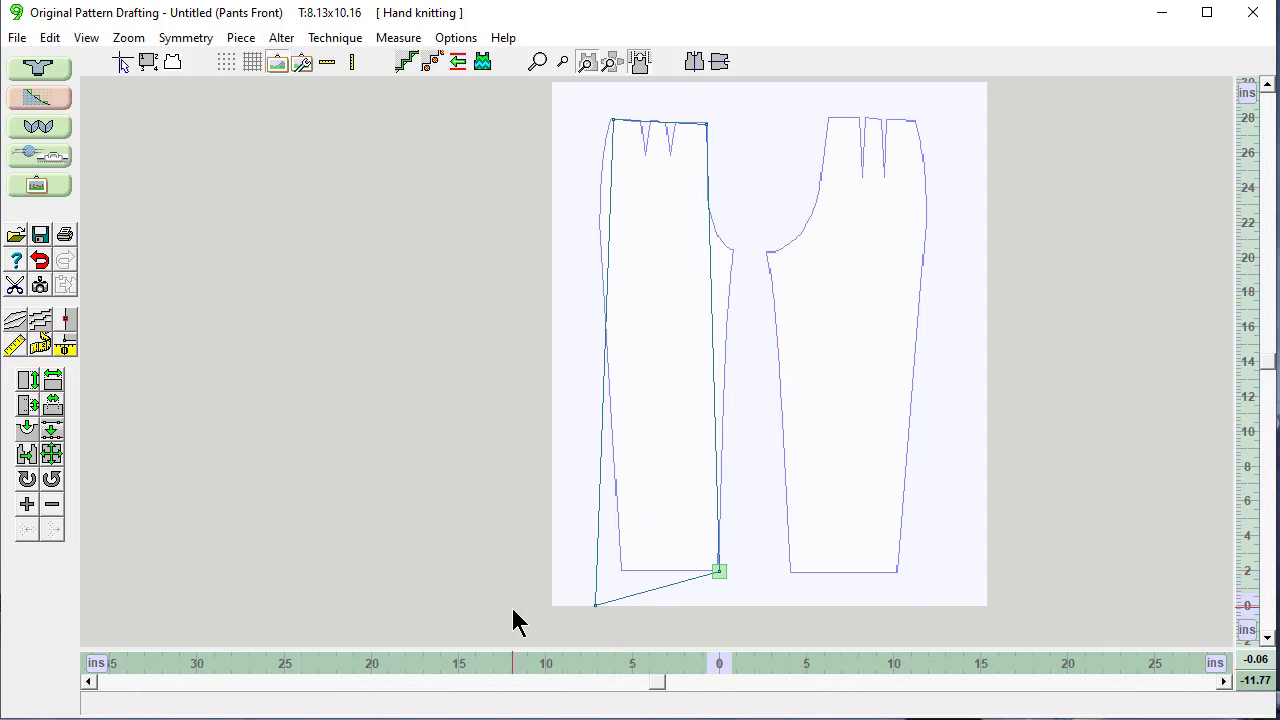
left_click(595, 606)
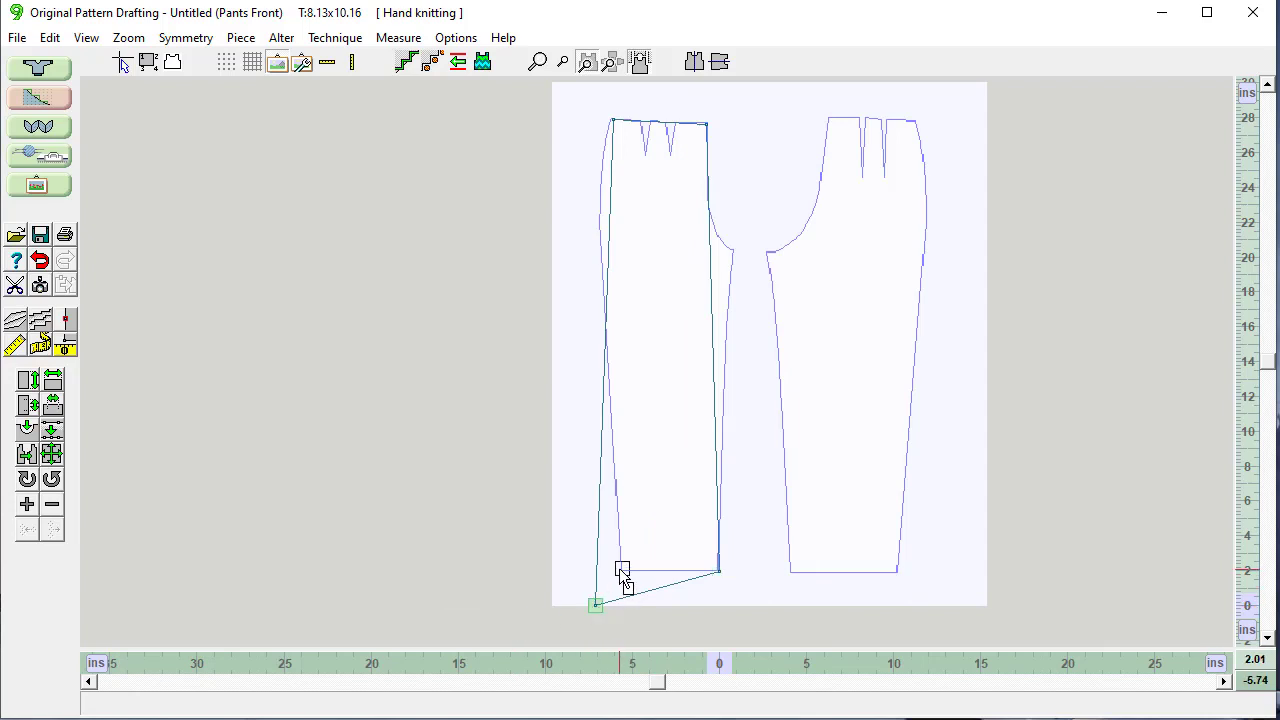
left_click(621, 570)
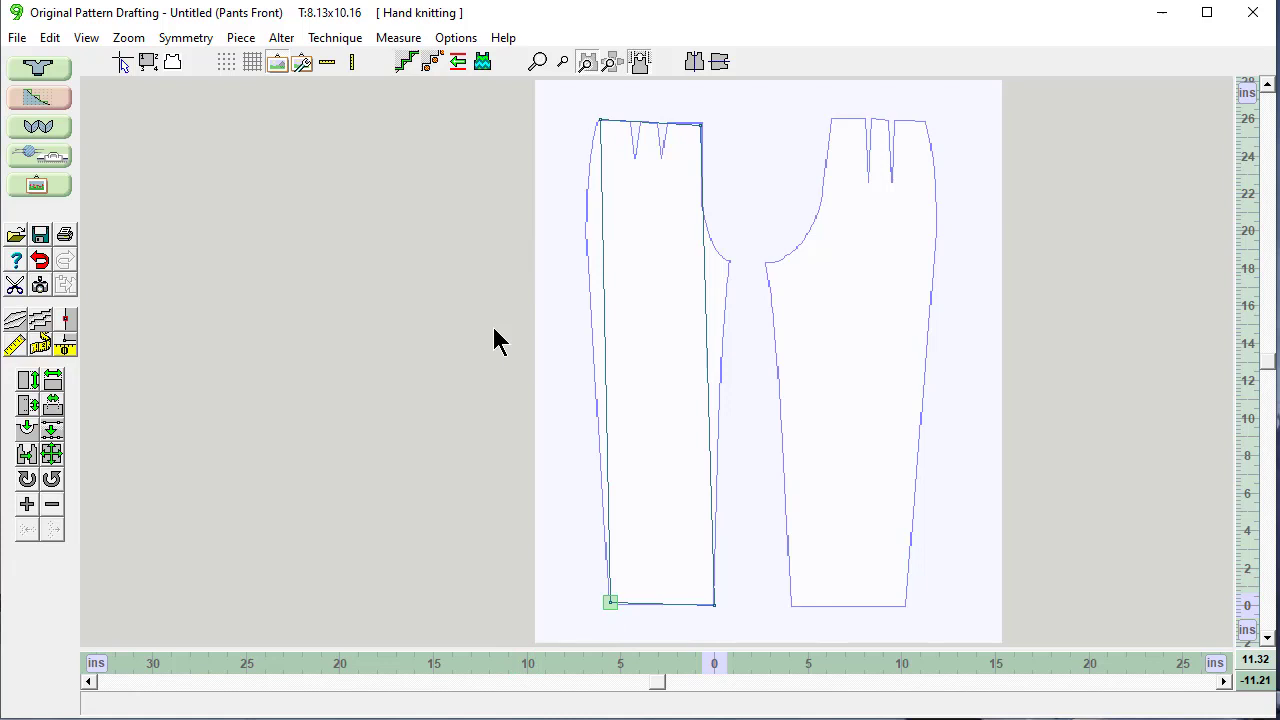
Zoom in and nudge the bottom-left corner left and down onto the pattern's hem corner
left_click(537, 62)
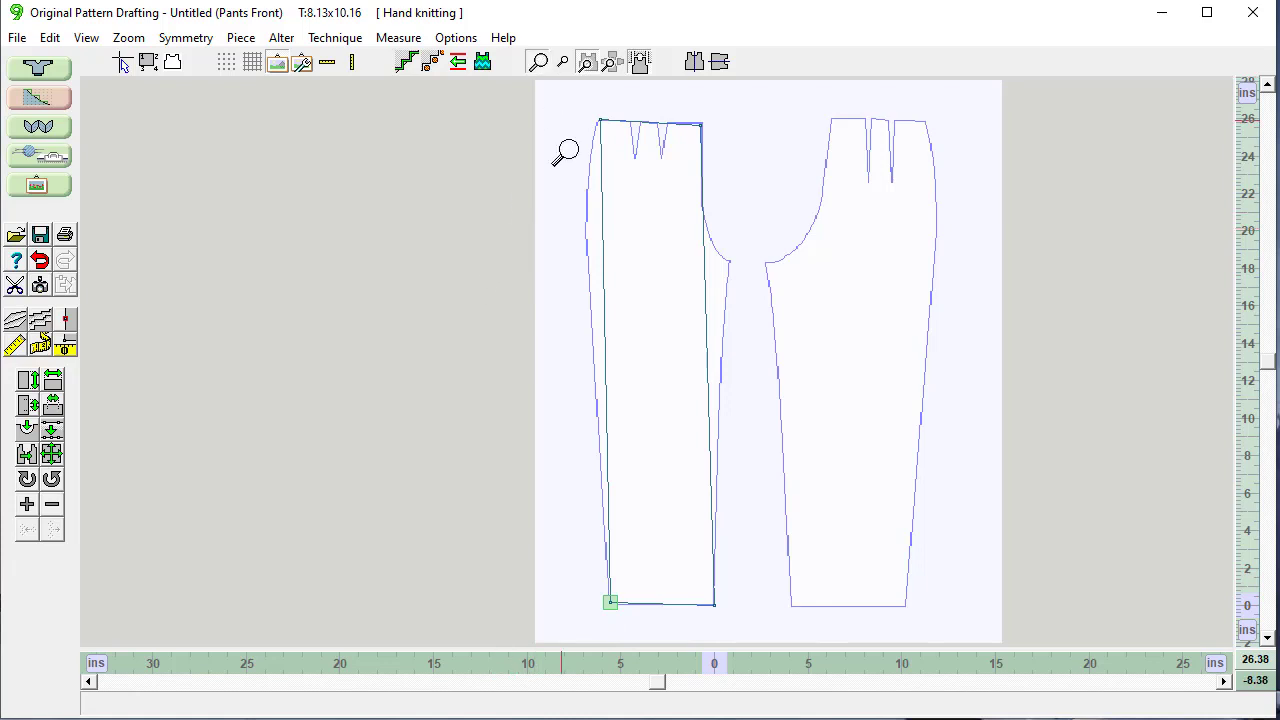
left_click(603, 583)
left_click(672, 322)
left_click(647, 386)
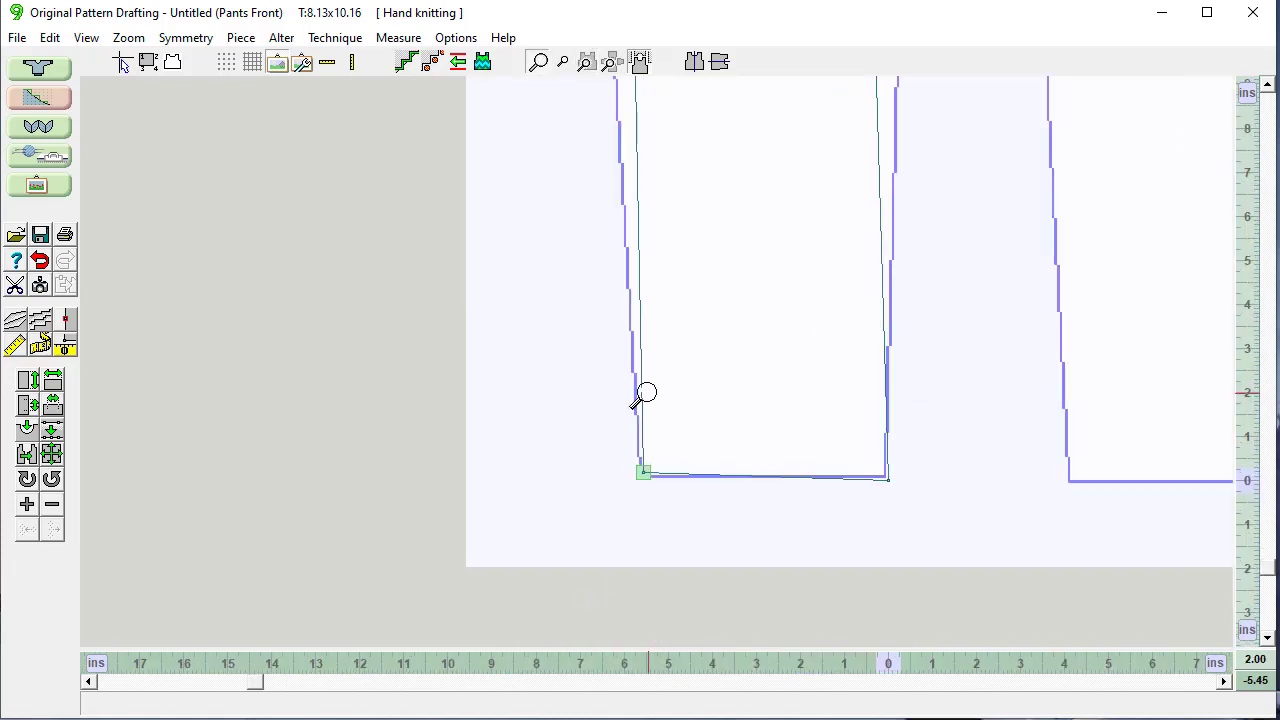
left_click(643, 395)
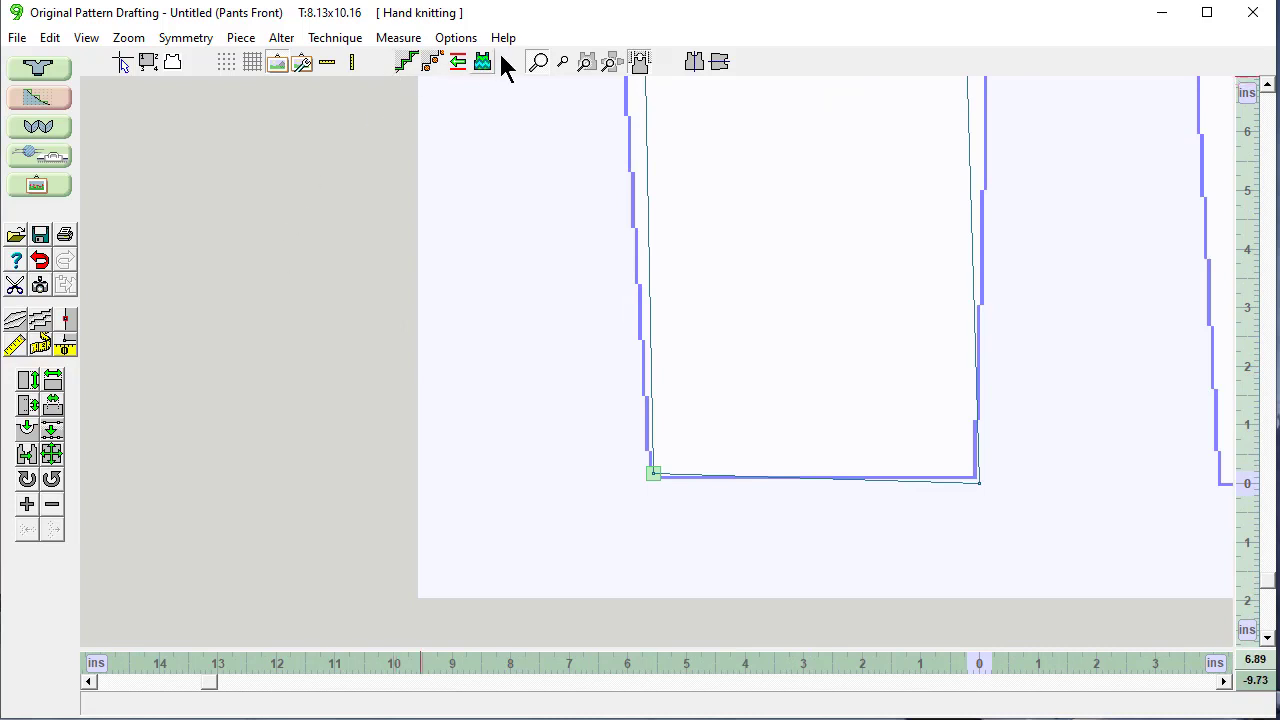
left_click(538, 64)
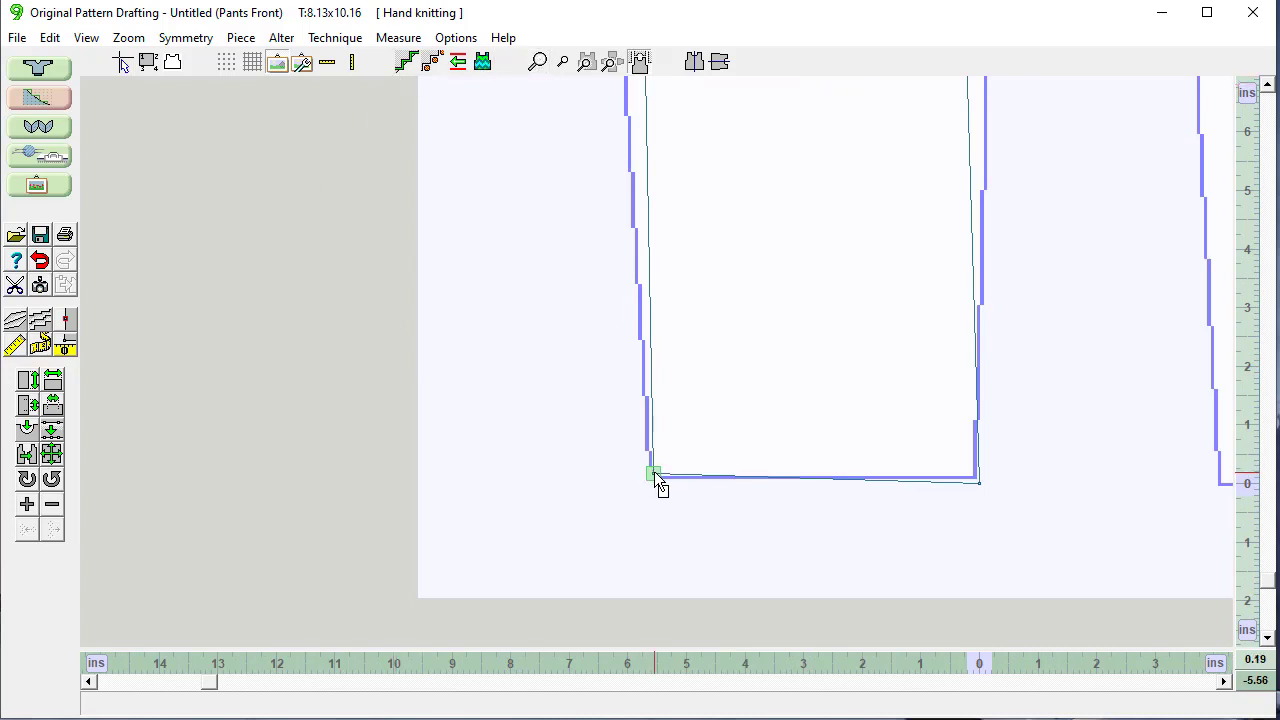
key("Left")
key("Down")
key("Left")
key("Left")
key("Left")
key("Left")
key("Left")
key("Left")
key("Down")
key("Down")
key("Down")
key("Down")
key("Down")
key("Down")
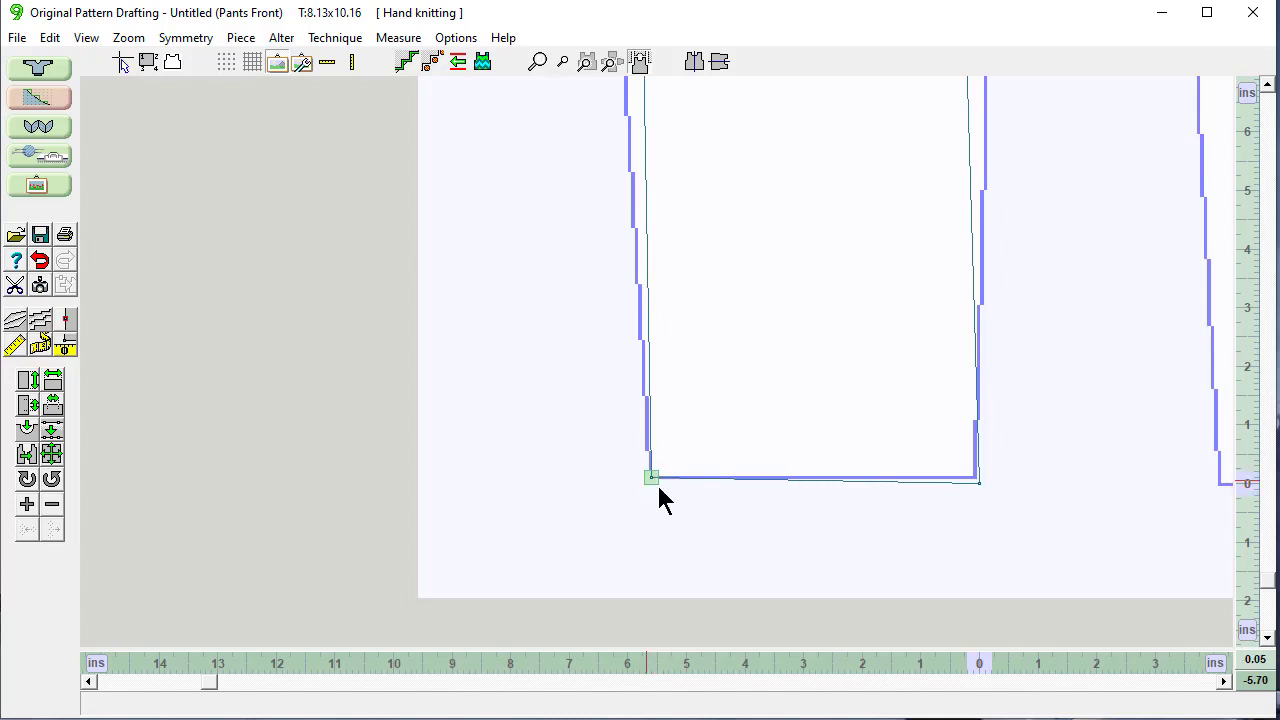
left_click(979, 485)
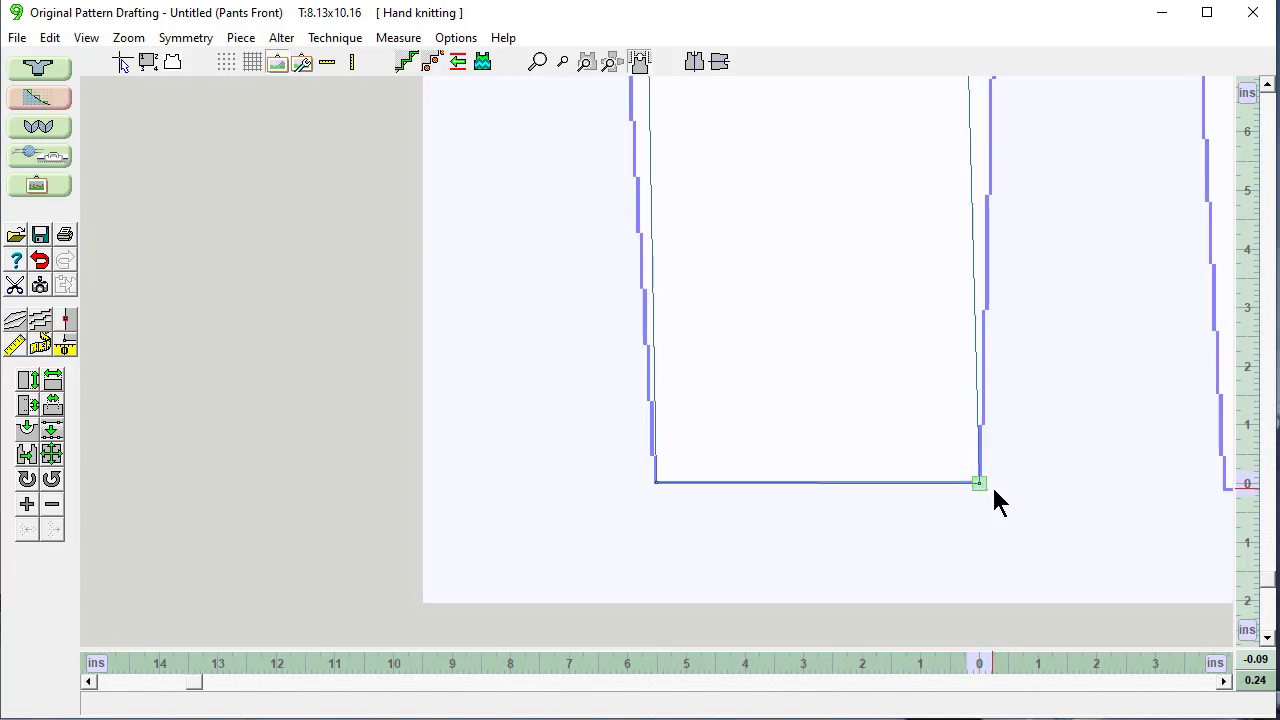
left_click(1267, 87)
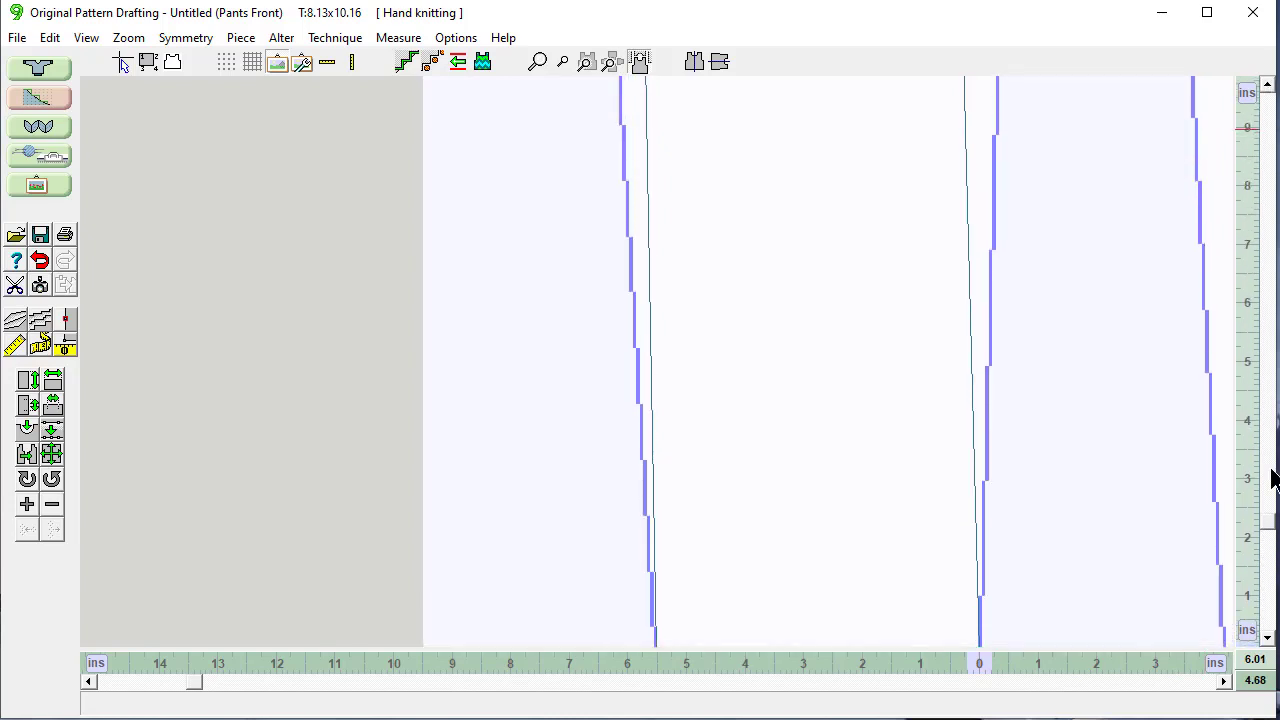
Add points up the left side edge from about 4 inches to about 20 inches
left_click(1267, 637)
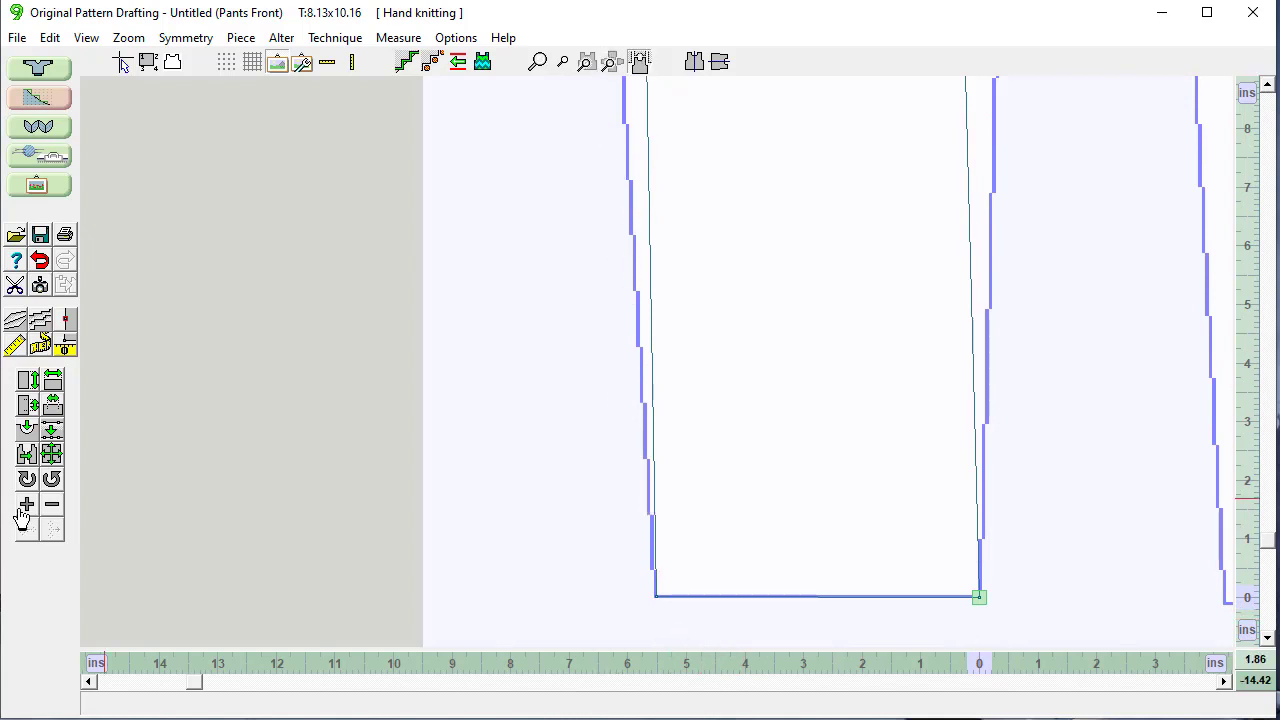
key("F2")
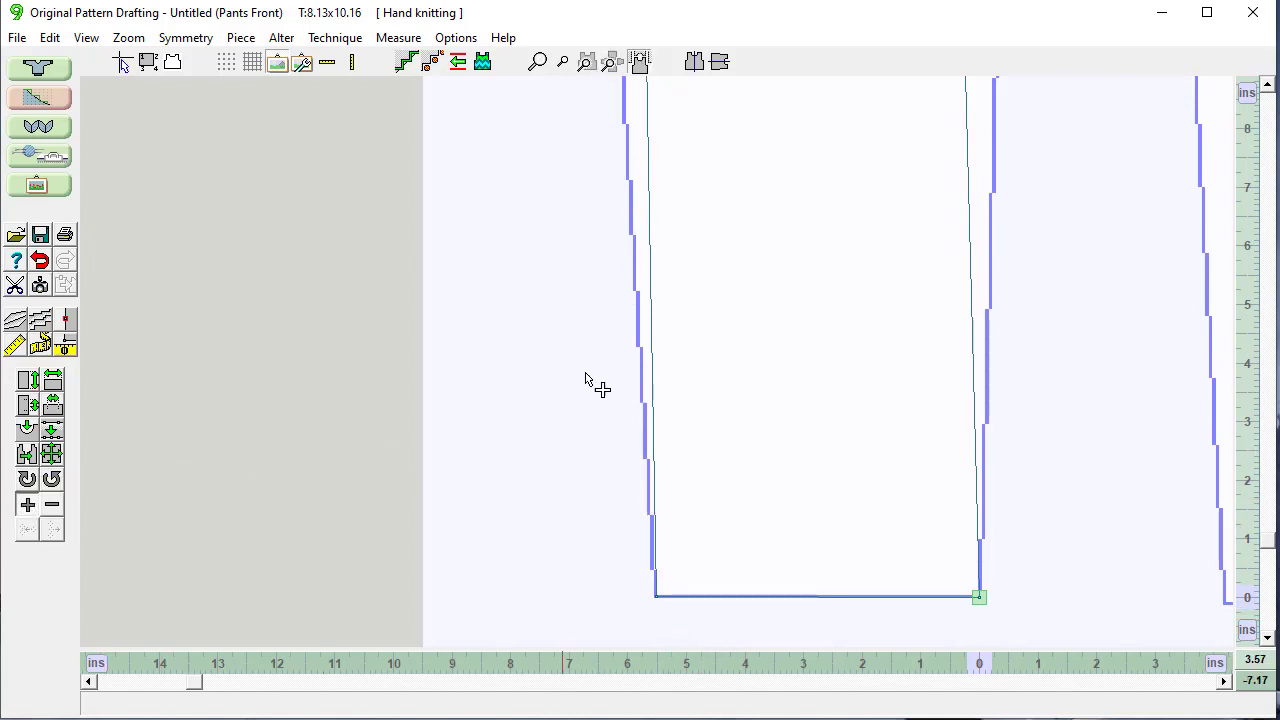
left_click(642, 354)
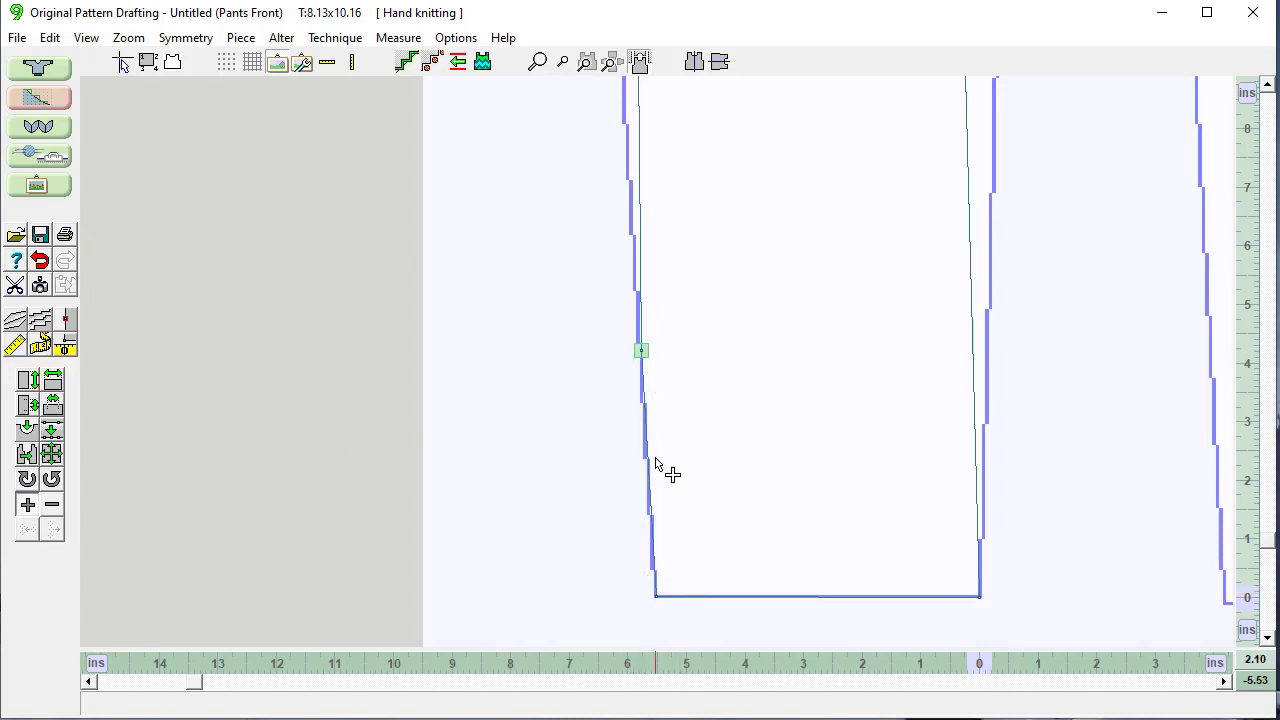
left_click(627, 123)
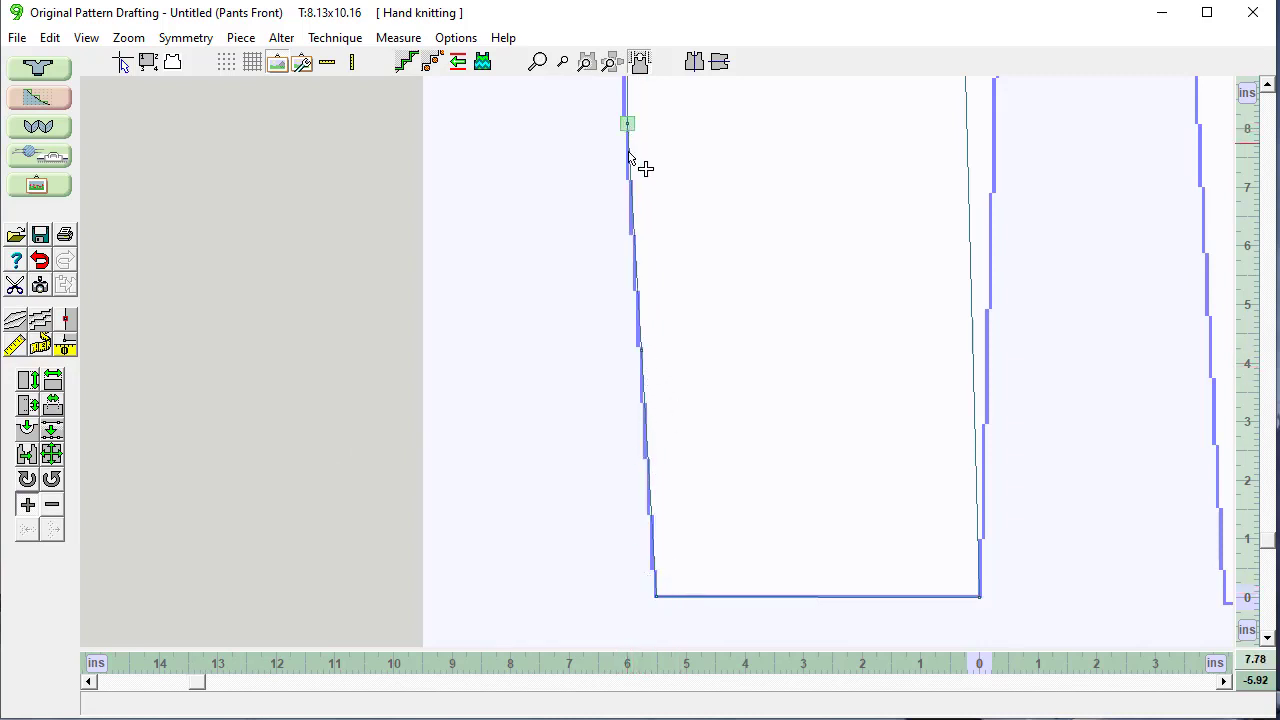
left_click(1268, 112)
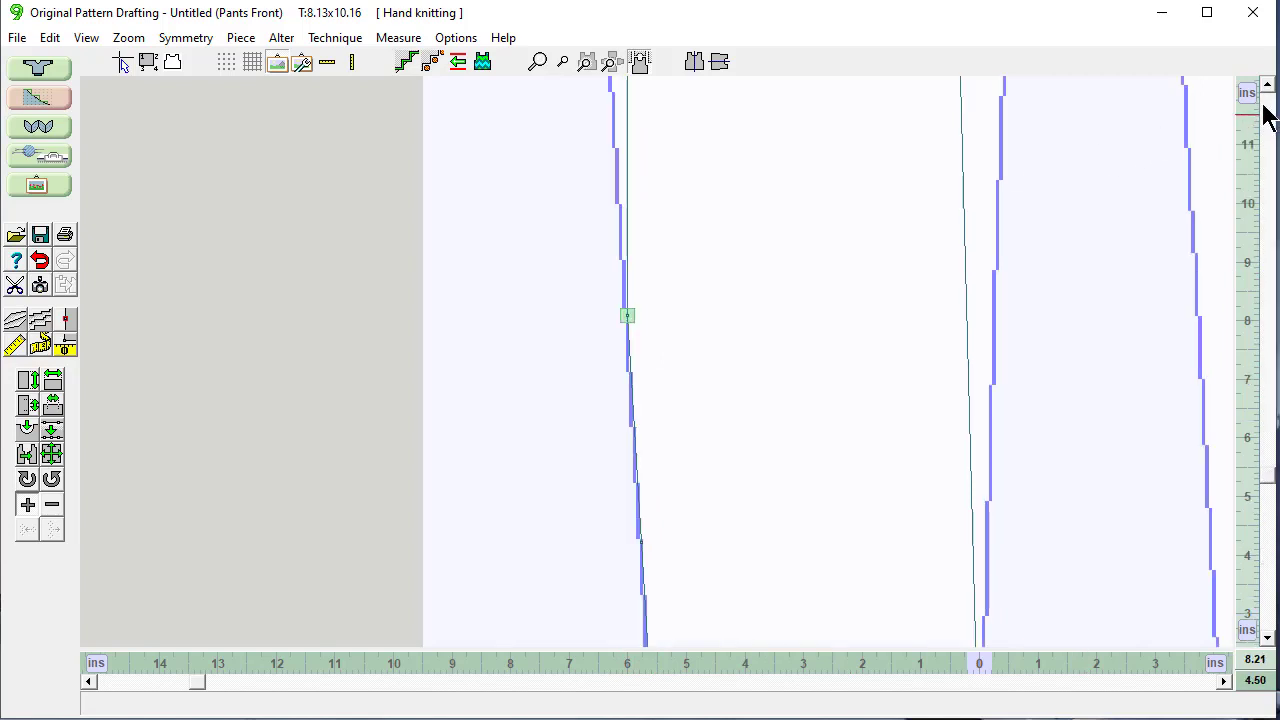
left_click(1268, 112)
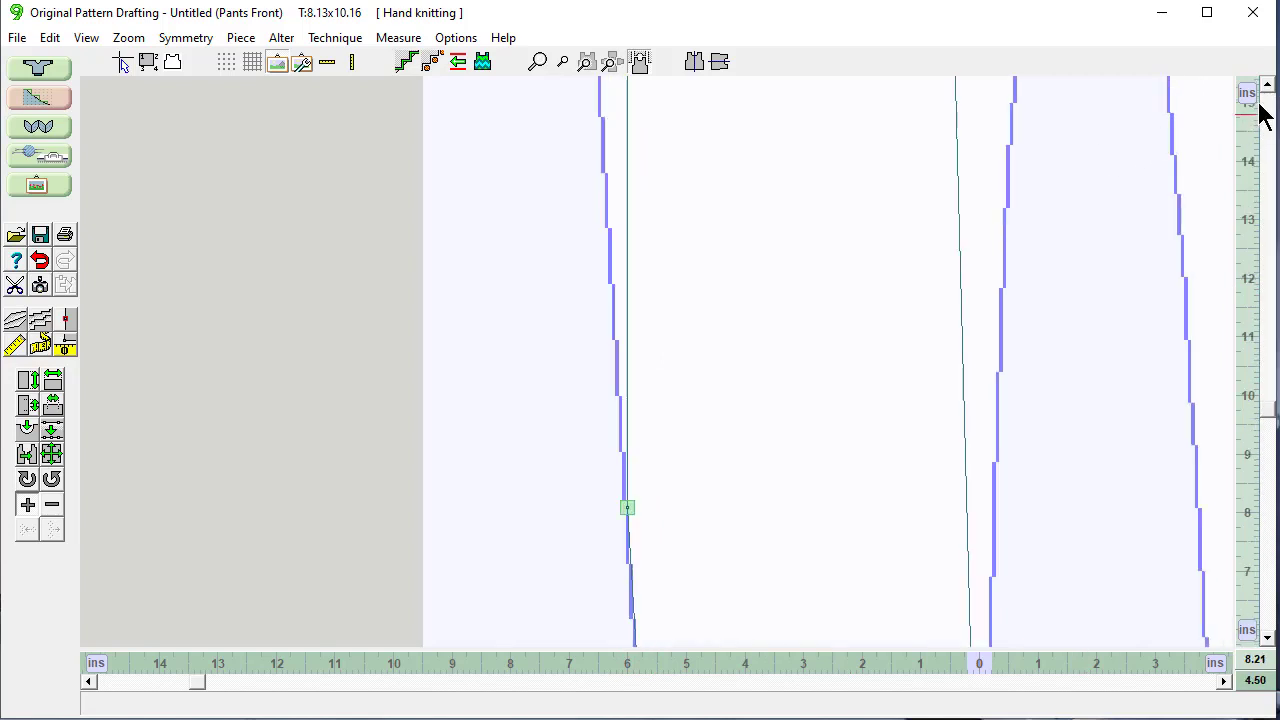
left_click(606, 195)
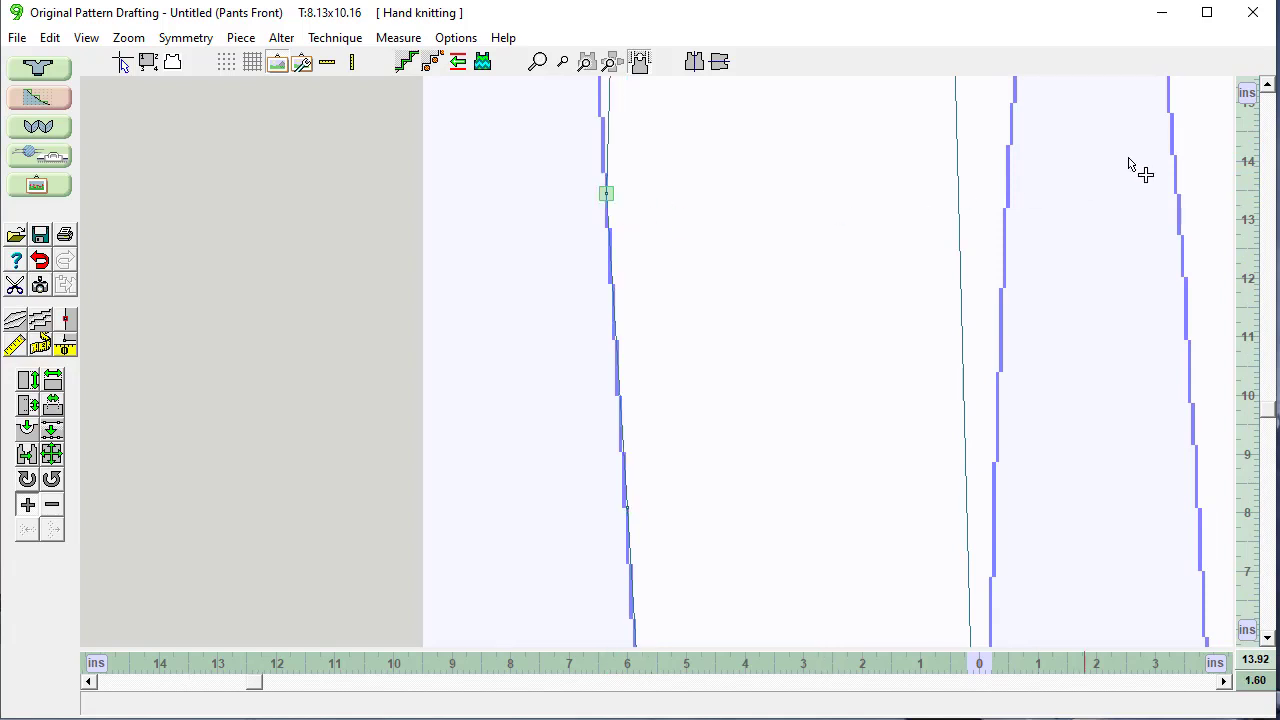
left_click(1268, 112)
left_click(1268, 112)
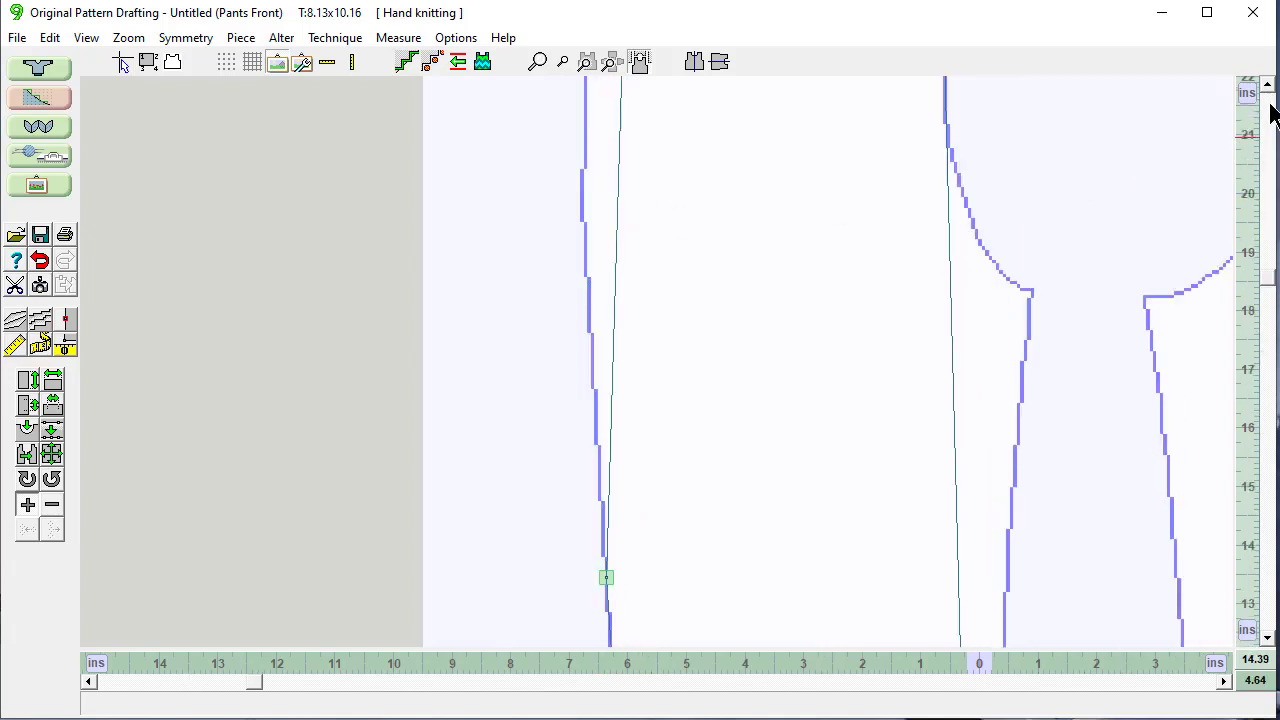
left_click(582, 180)
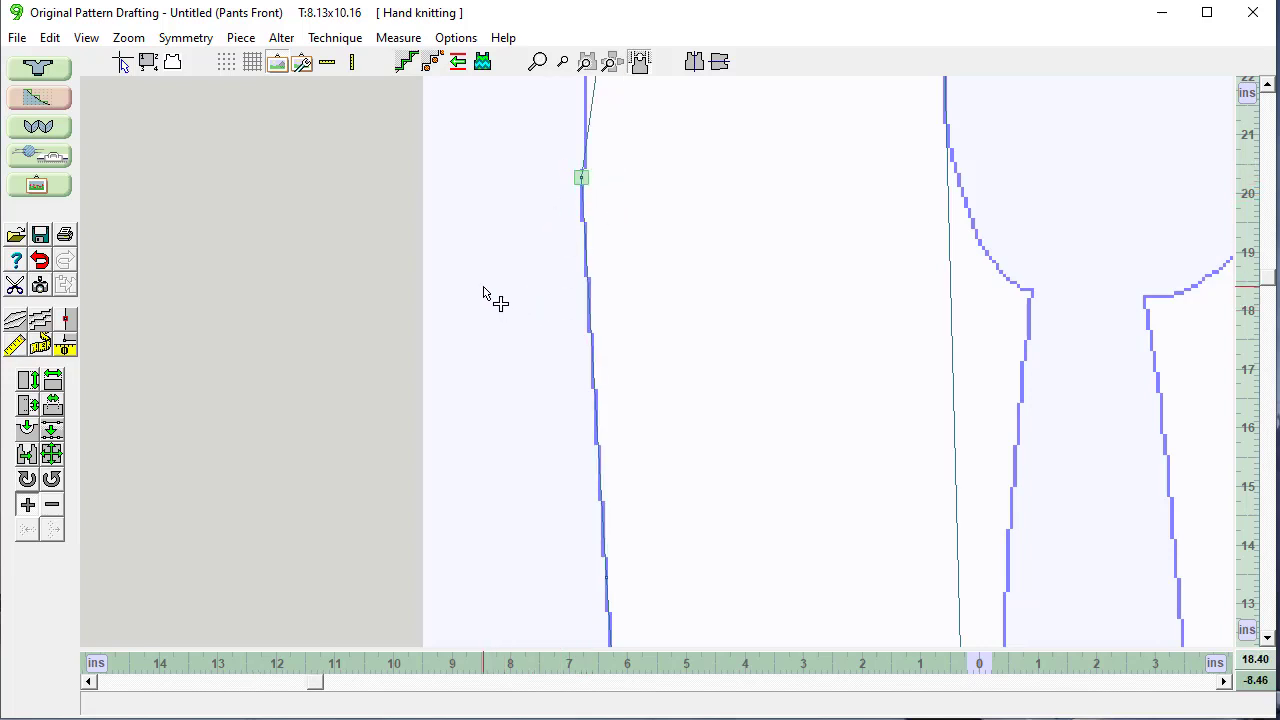
Add points along the curving upper left edge, nudging one onto the pattern line
left_click(1270, 112)
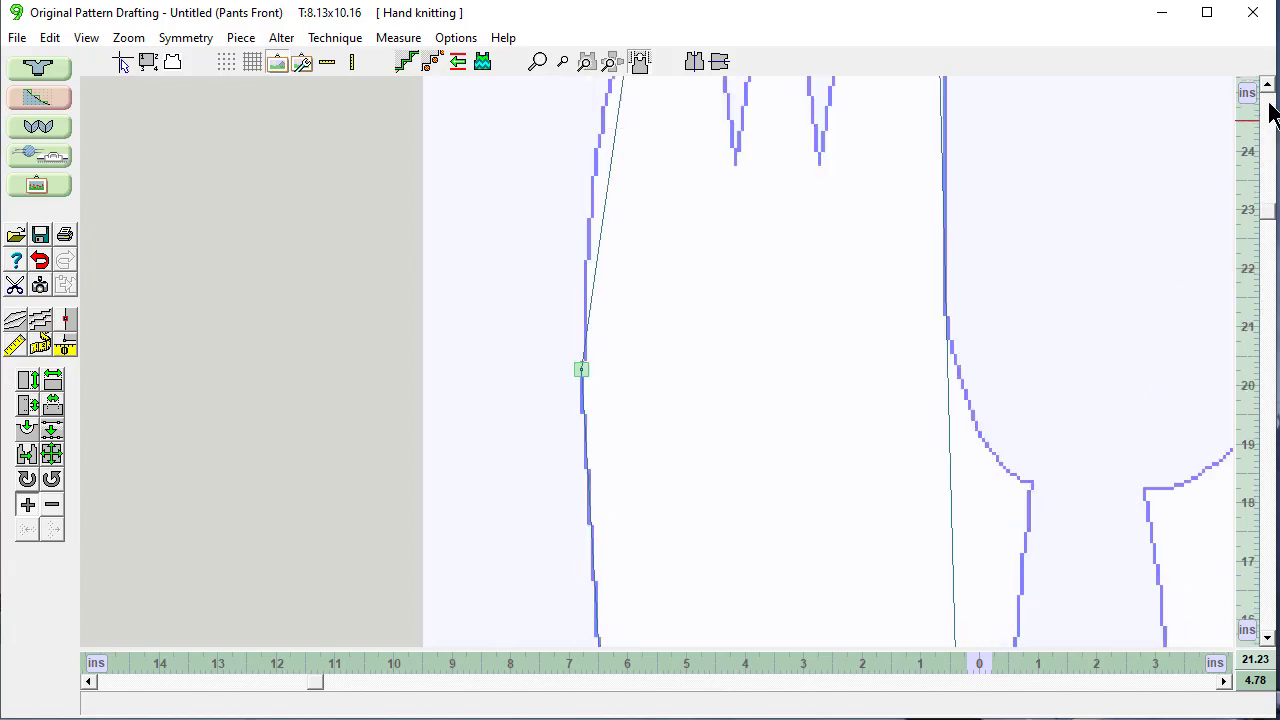
left_click(586, 252)
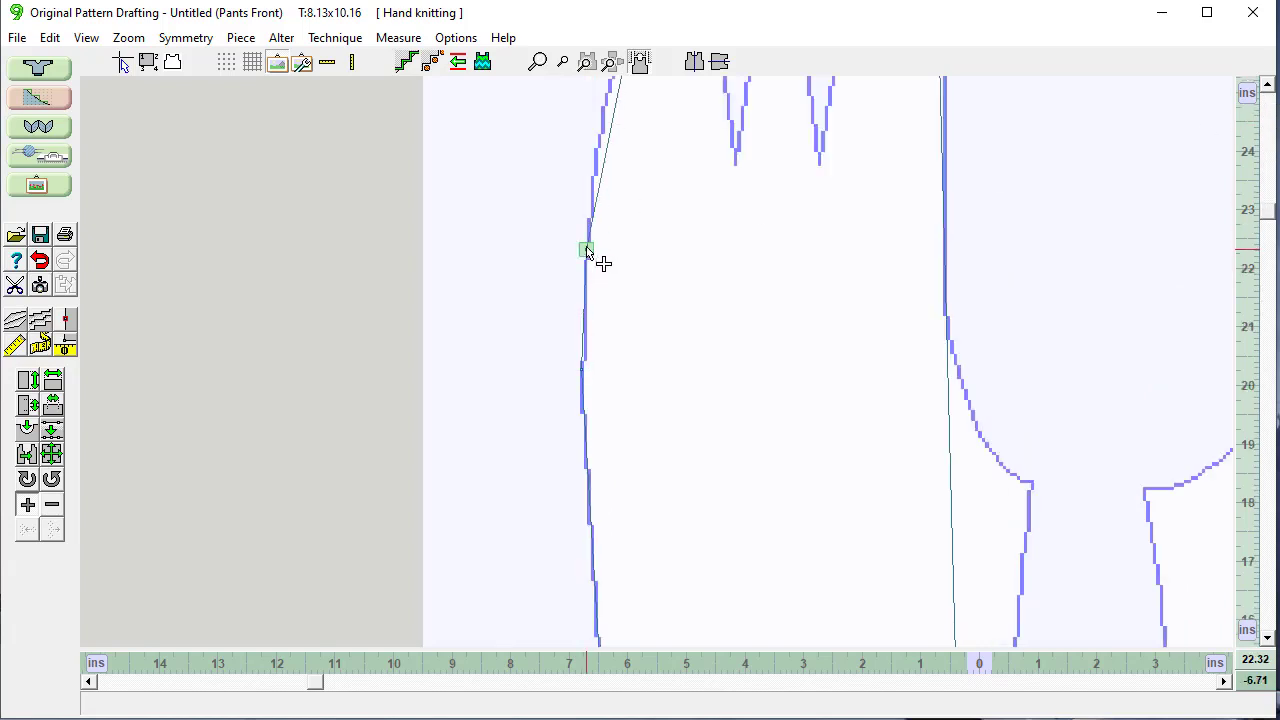
left_click(595, 152)
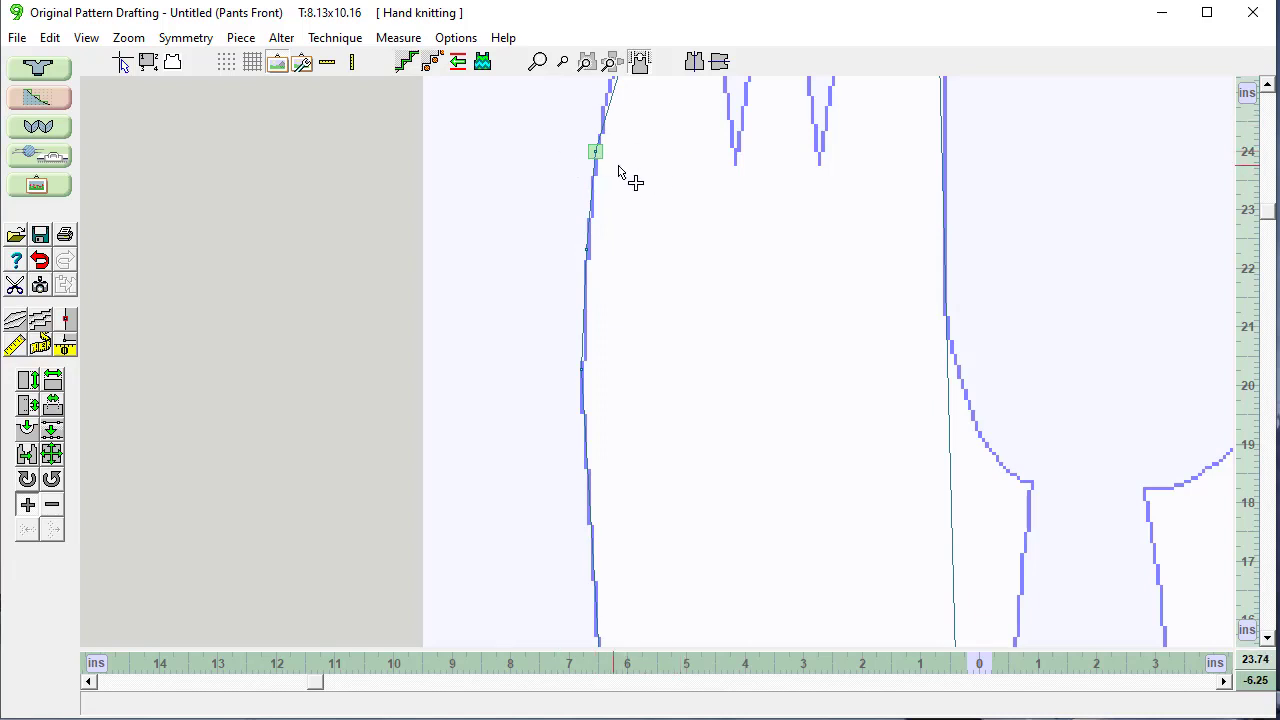
key("Right")
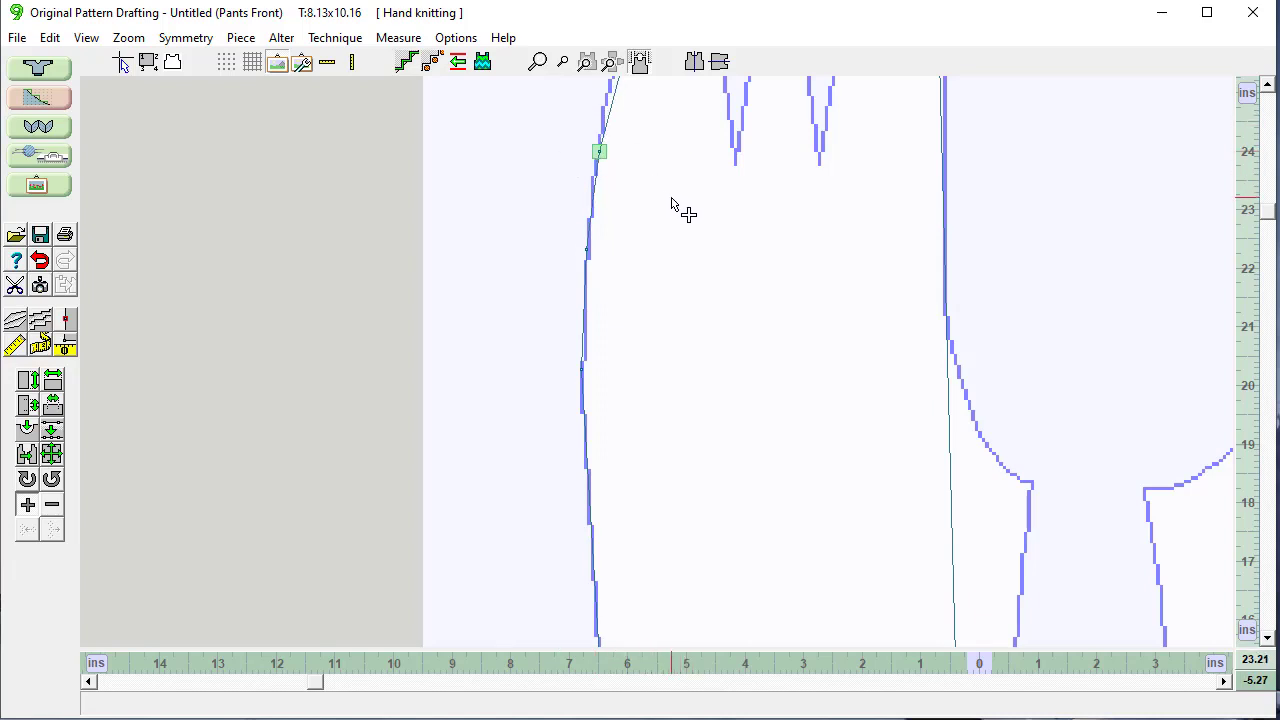
key("Left")
left_click(1267, 85)
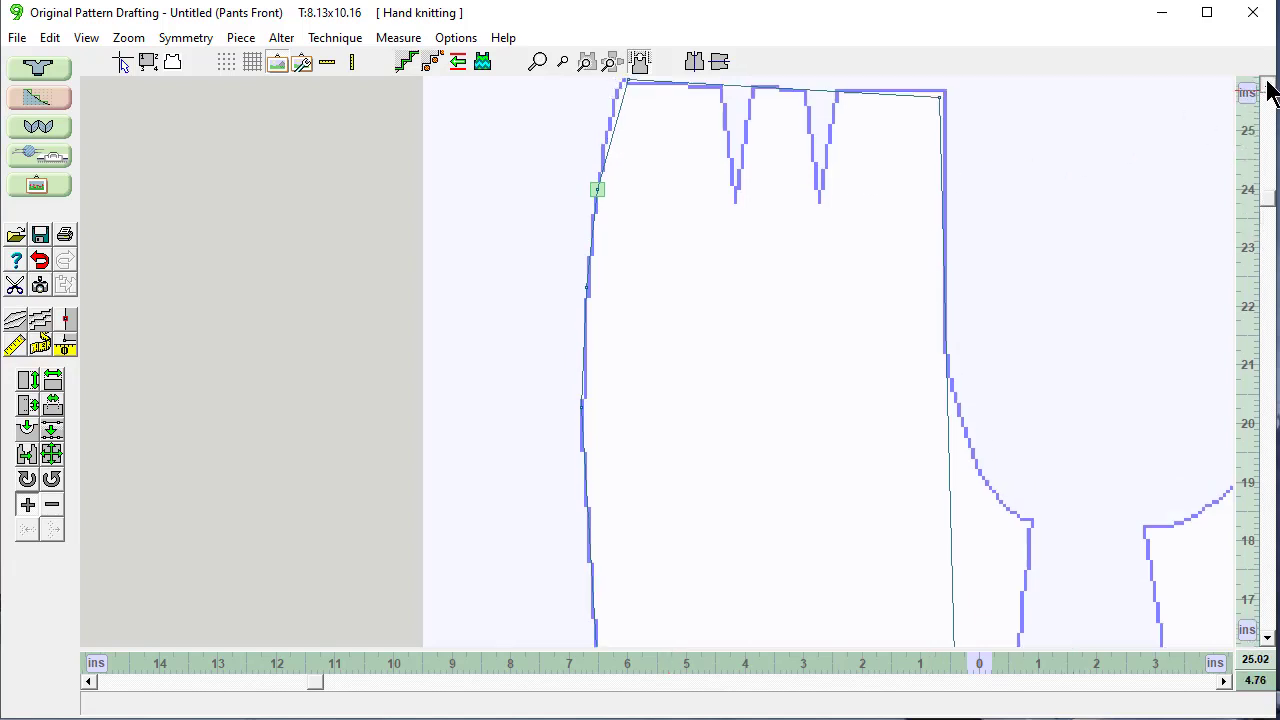
left_click(1267, 87)
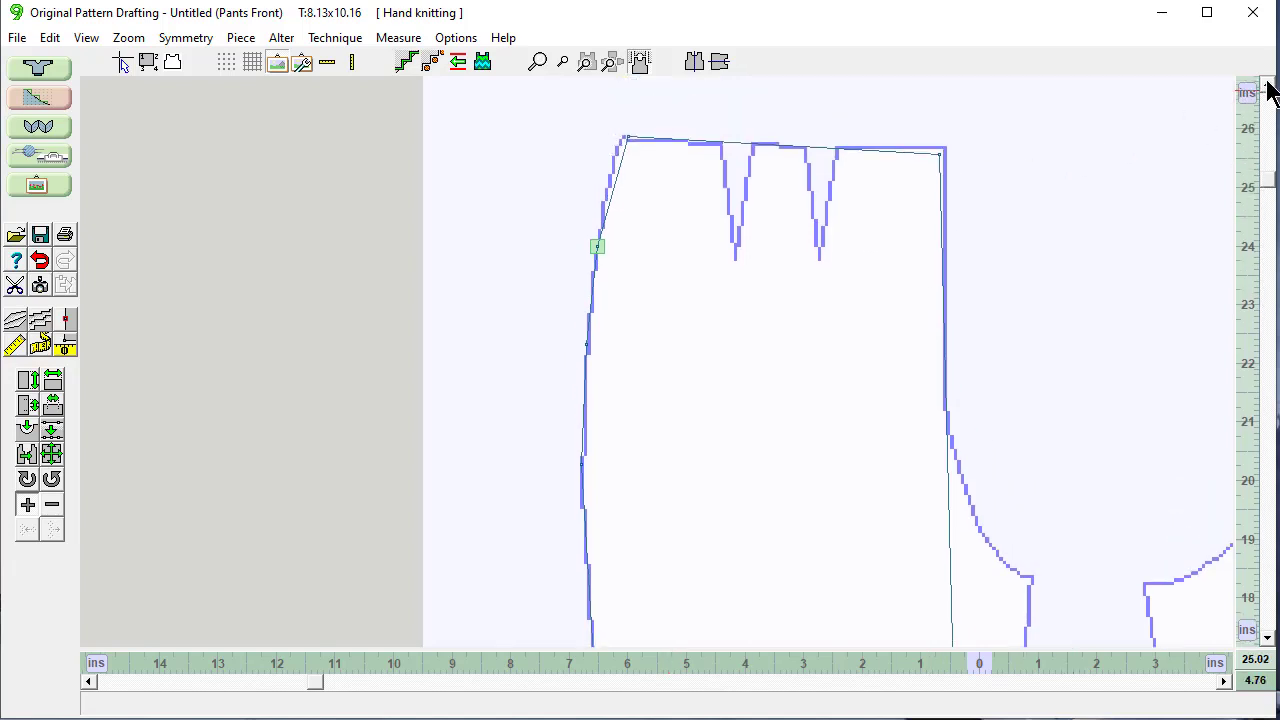
left_click(610, 178)
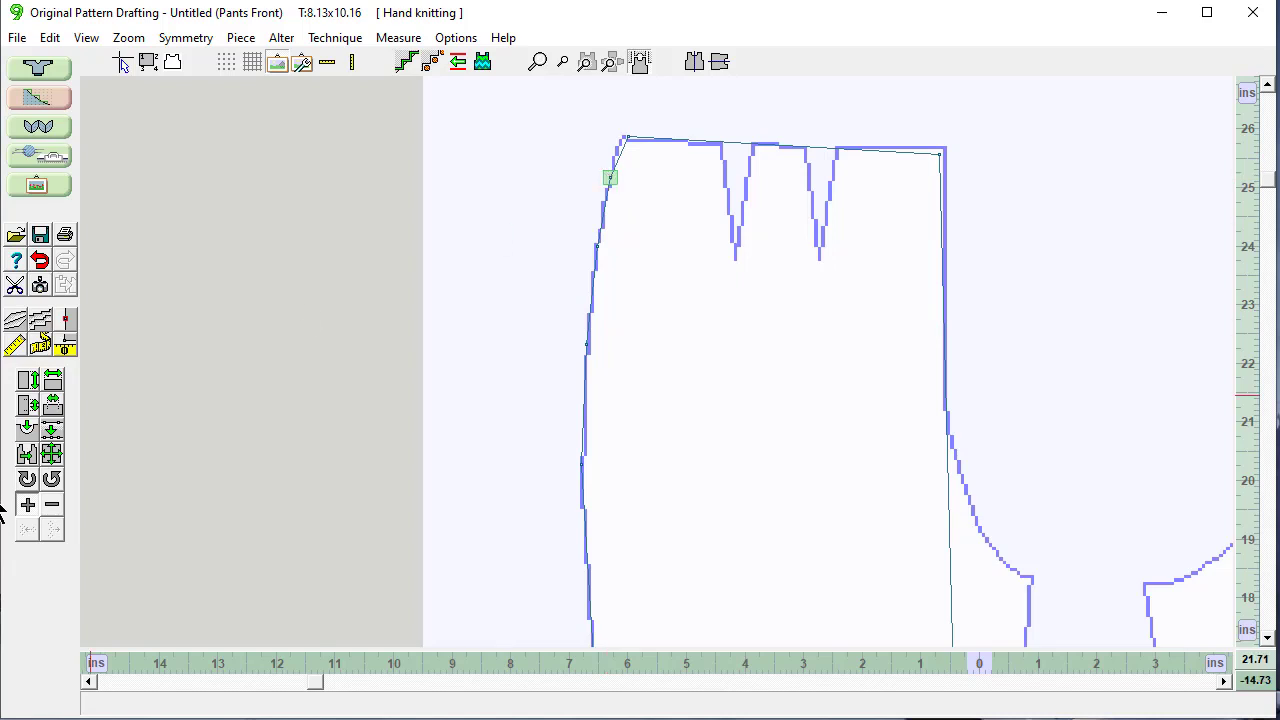
Nudge the top-left and top-right corners onto the trouser image's waistline corners
left_click(626, 137)
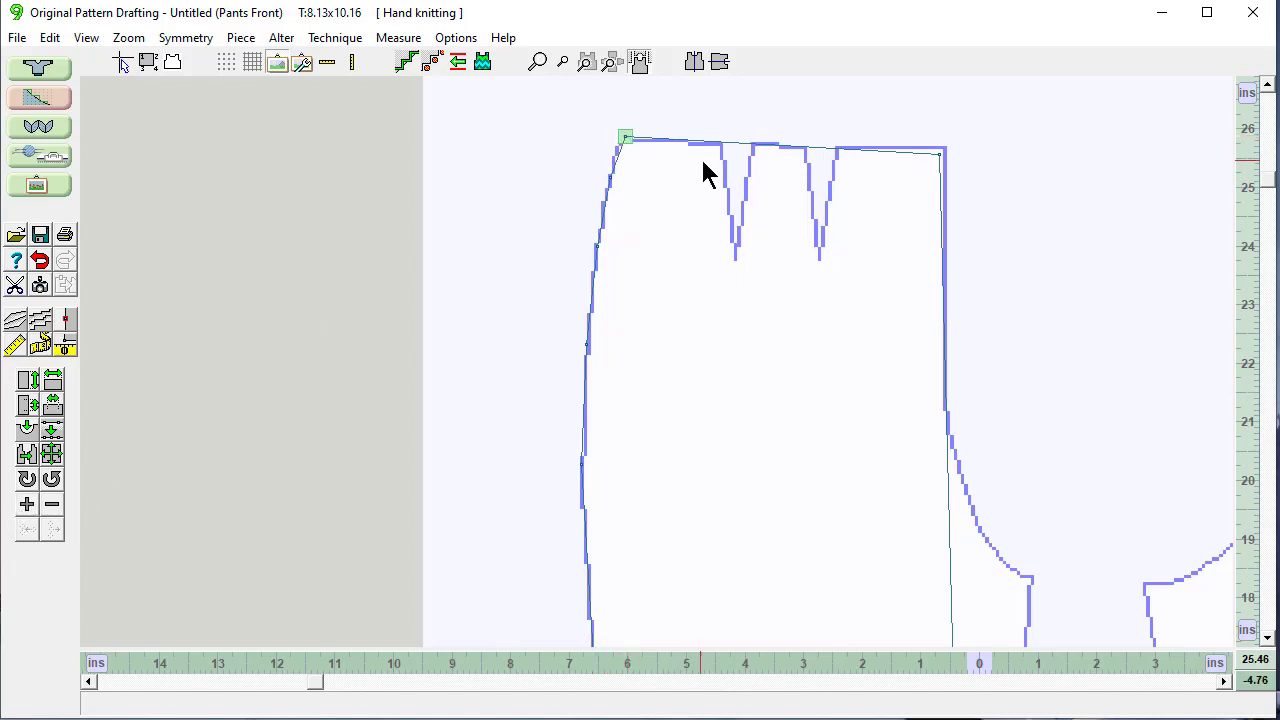
key("Left")
key("Down")
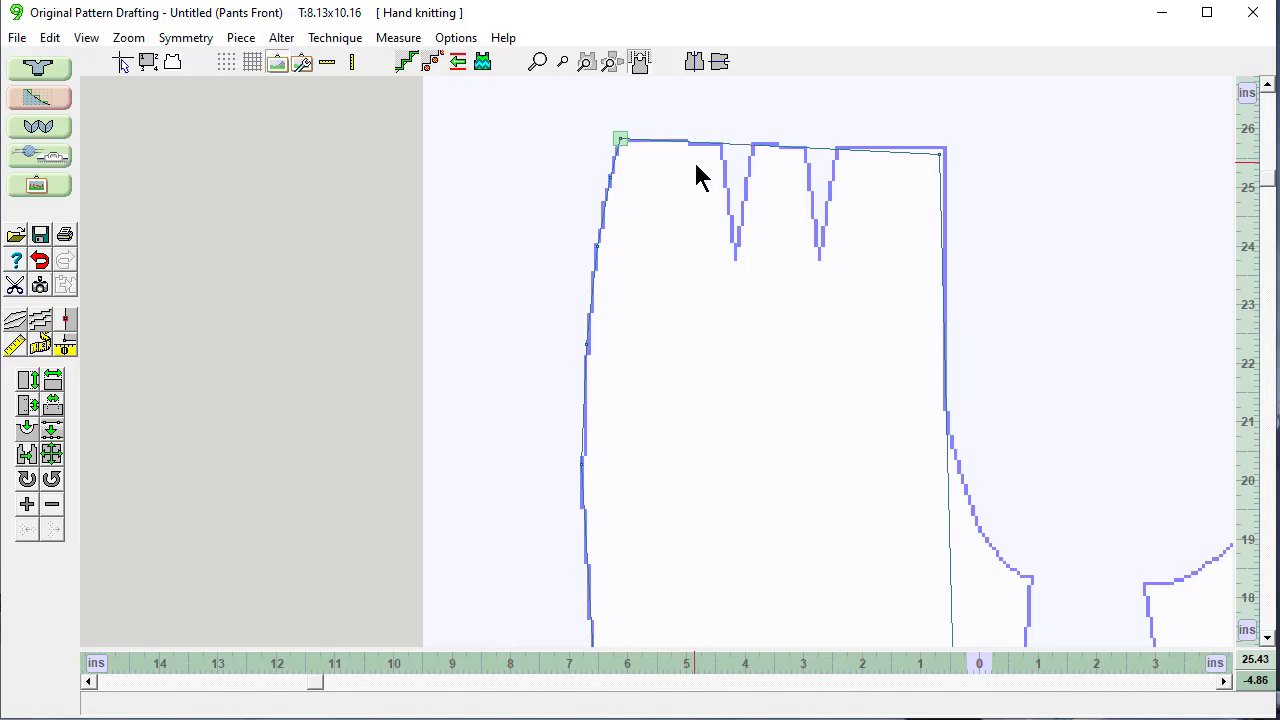
left_click(941, 157)
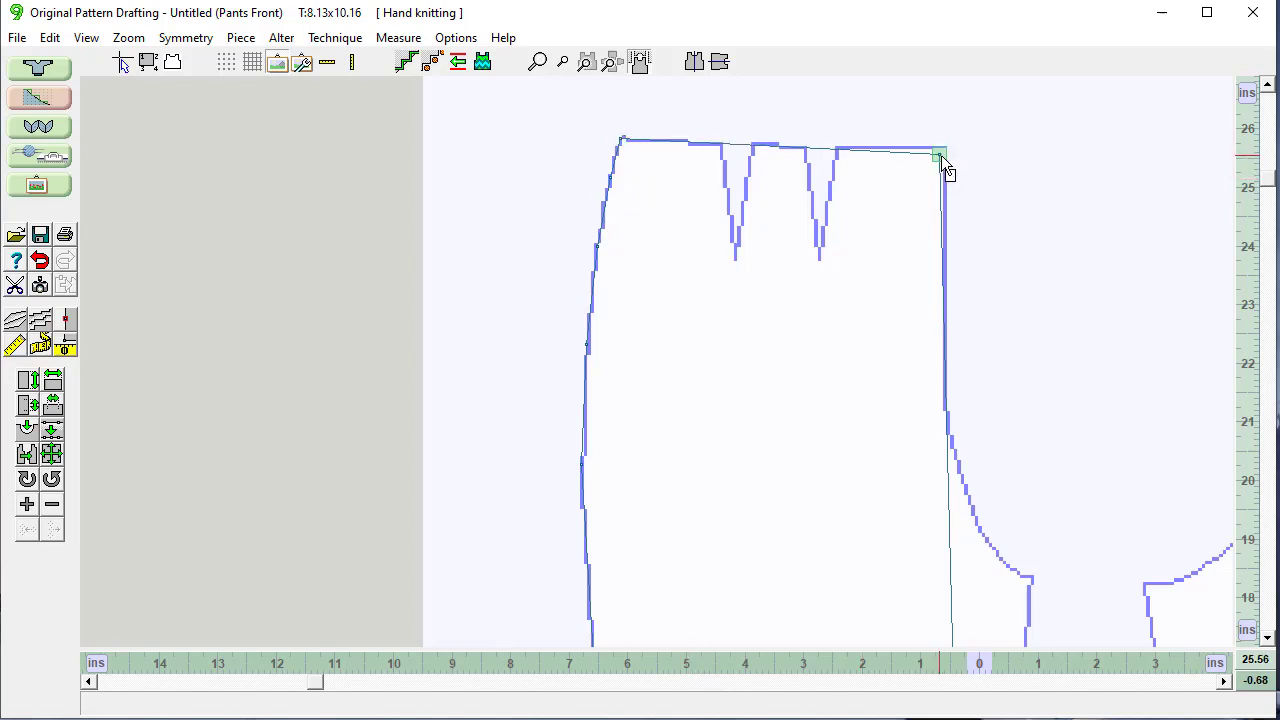
key("Up")
key("Up")
key("Up")
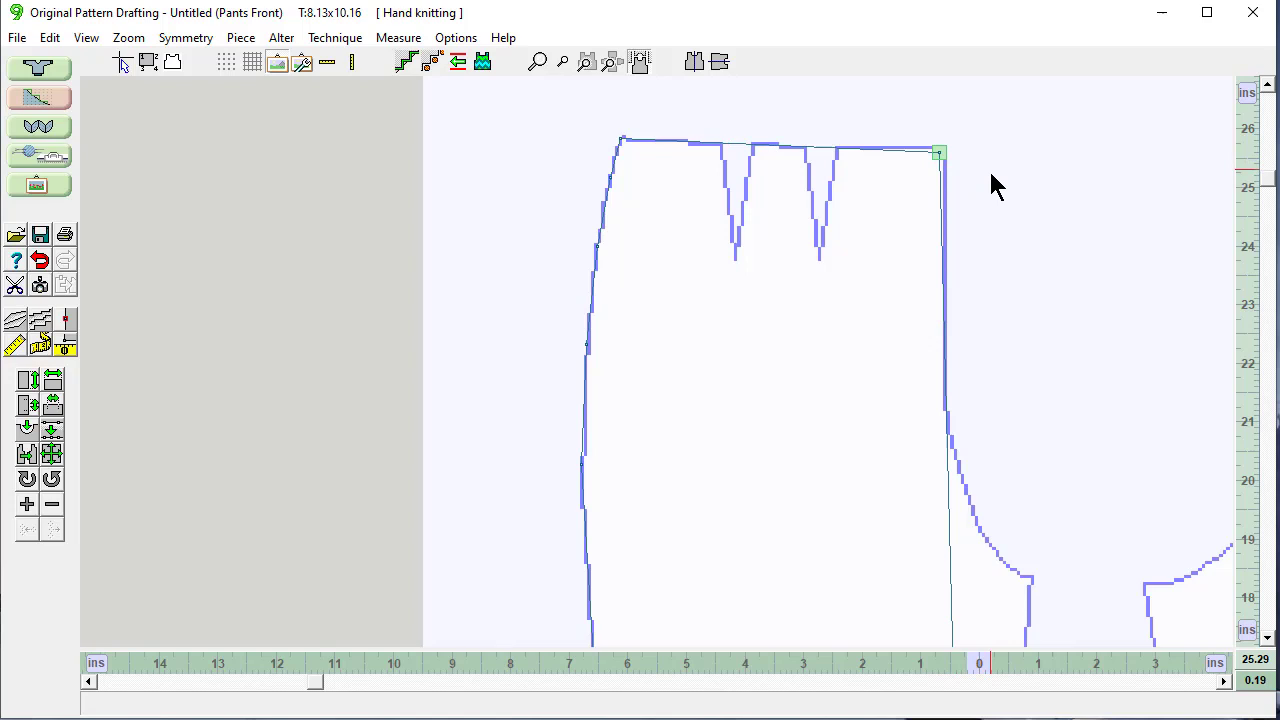
key("Right")
key("Right")
key("Right")
key("Right")
key("Right")
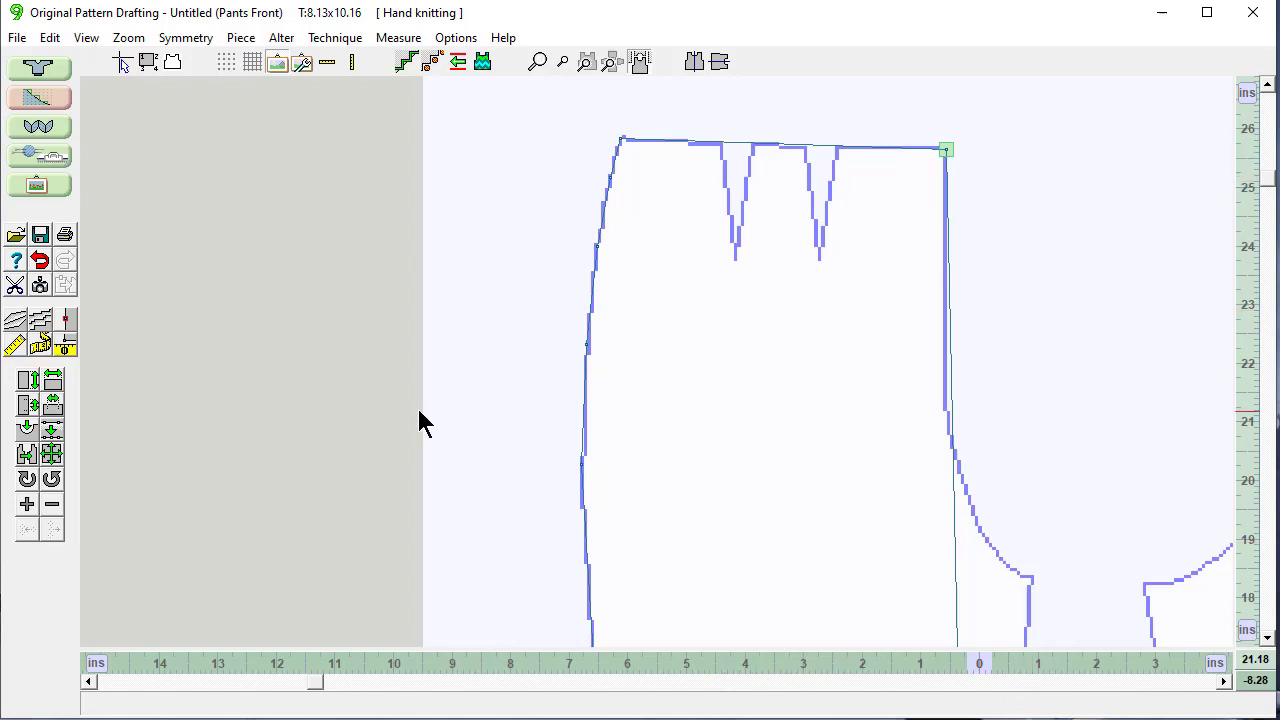
left_click(27, 504)
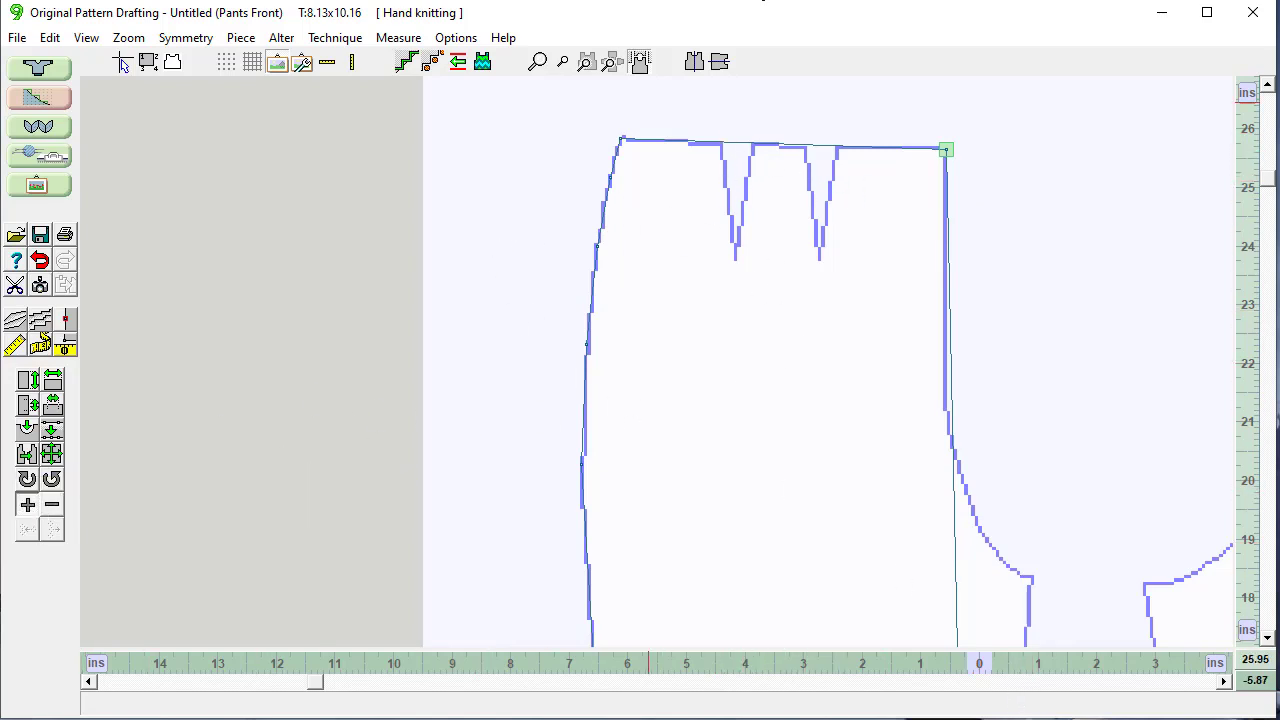
Add four waistline points at the dart positions and show the point numbers
left_click(721, 145)
left_click(755, 145)
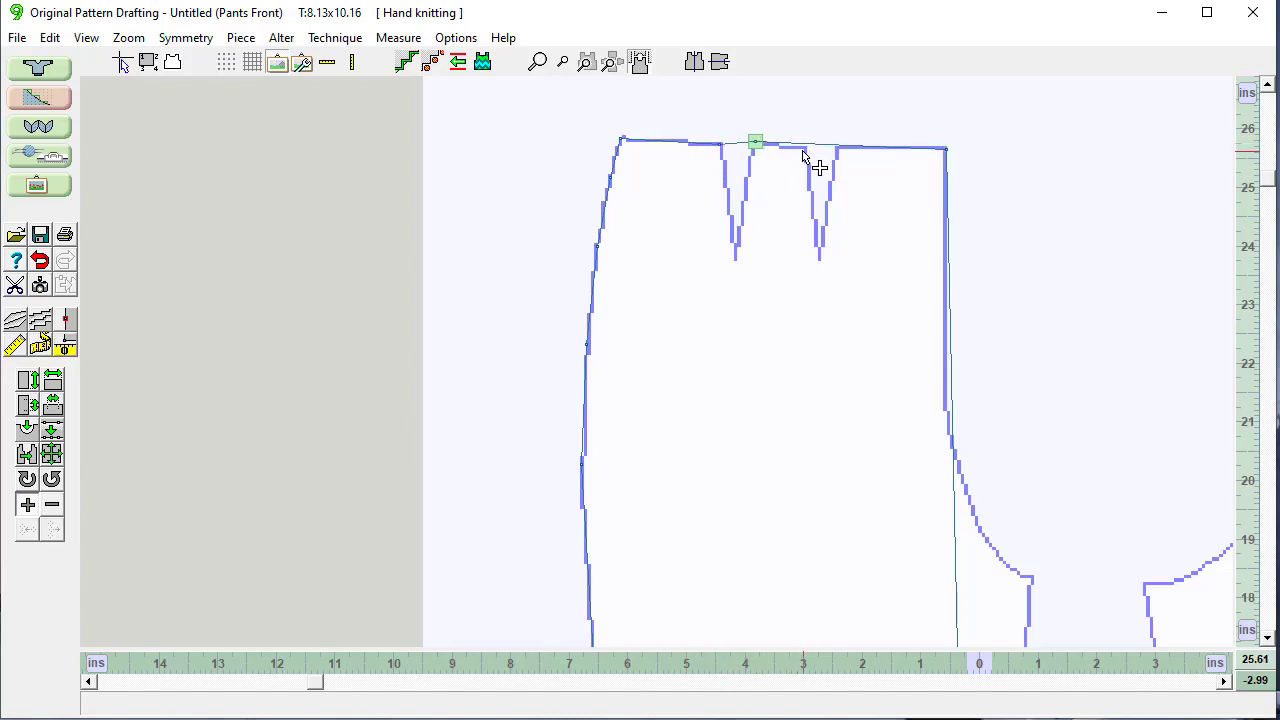
left_click(803, 147)
left_click(837, 149)
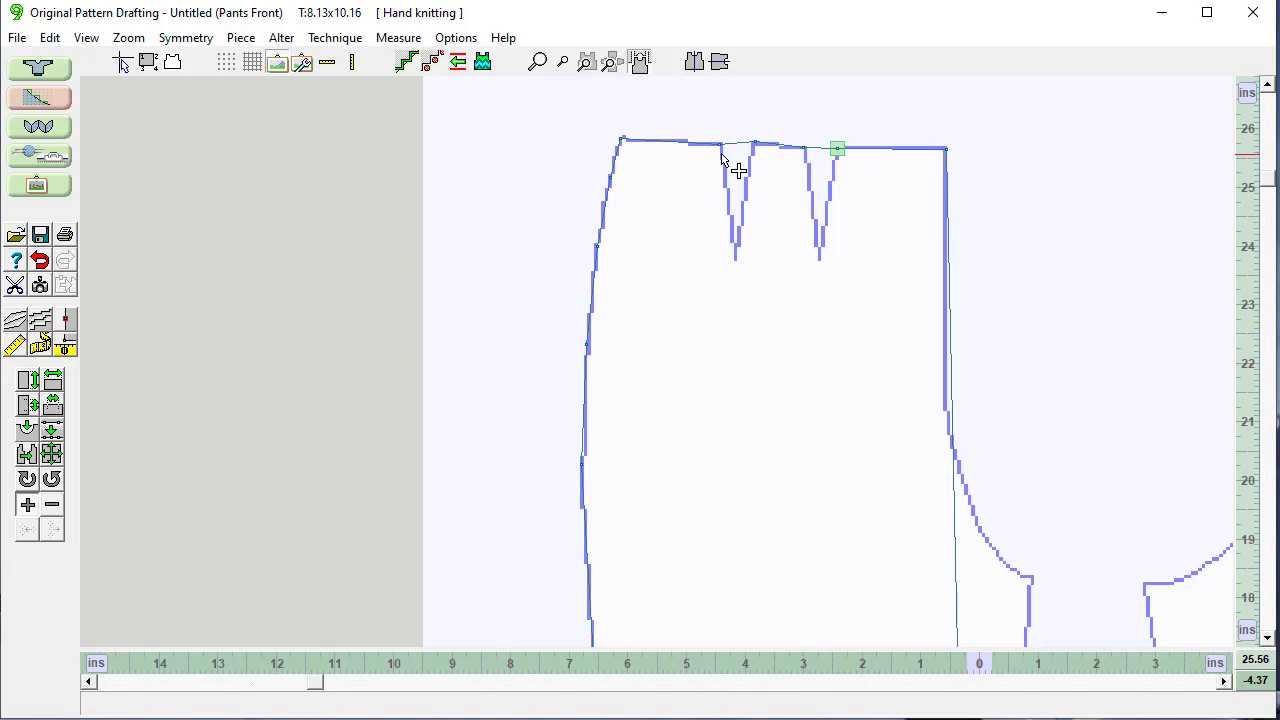
left_click(27, 504)
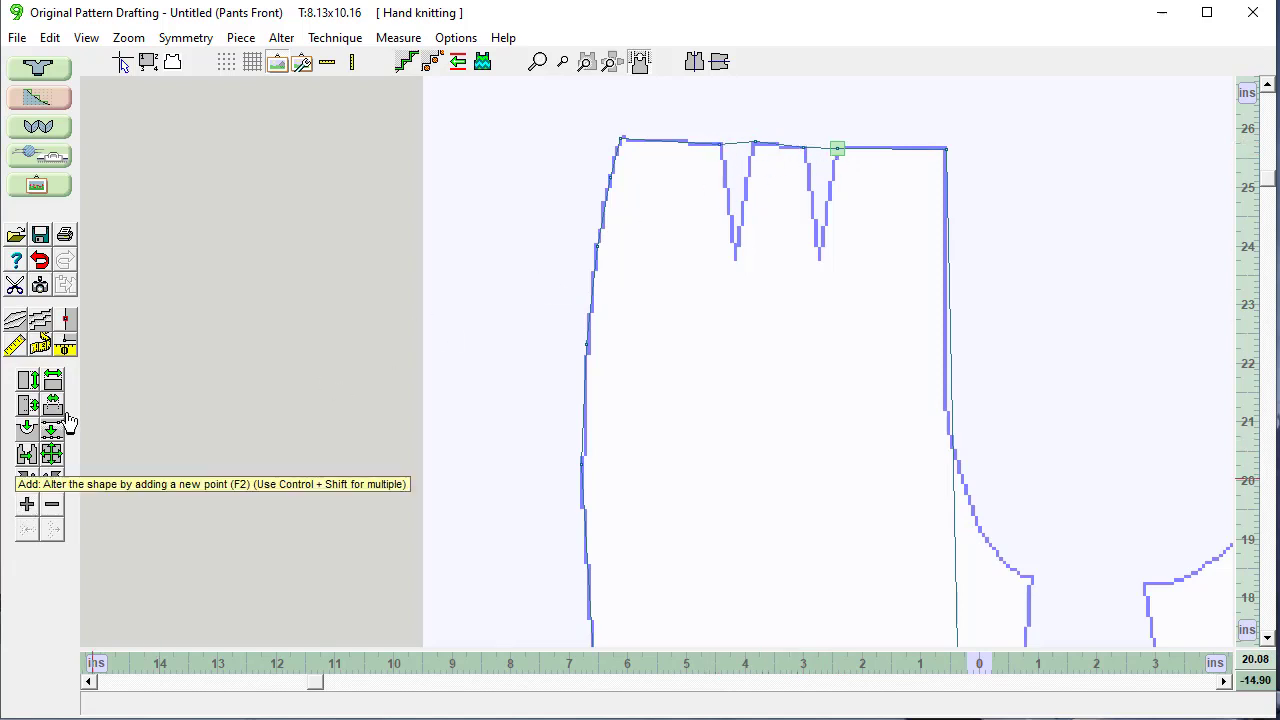
left_click(148, 62)
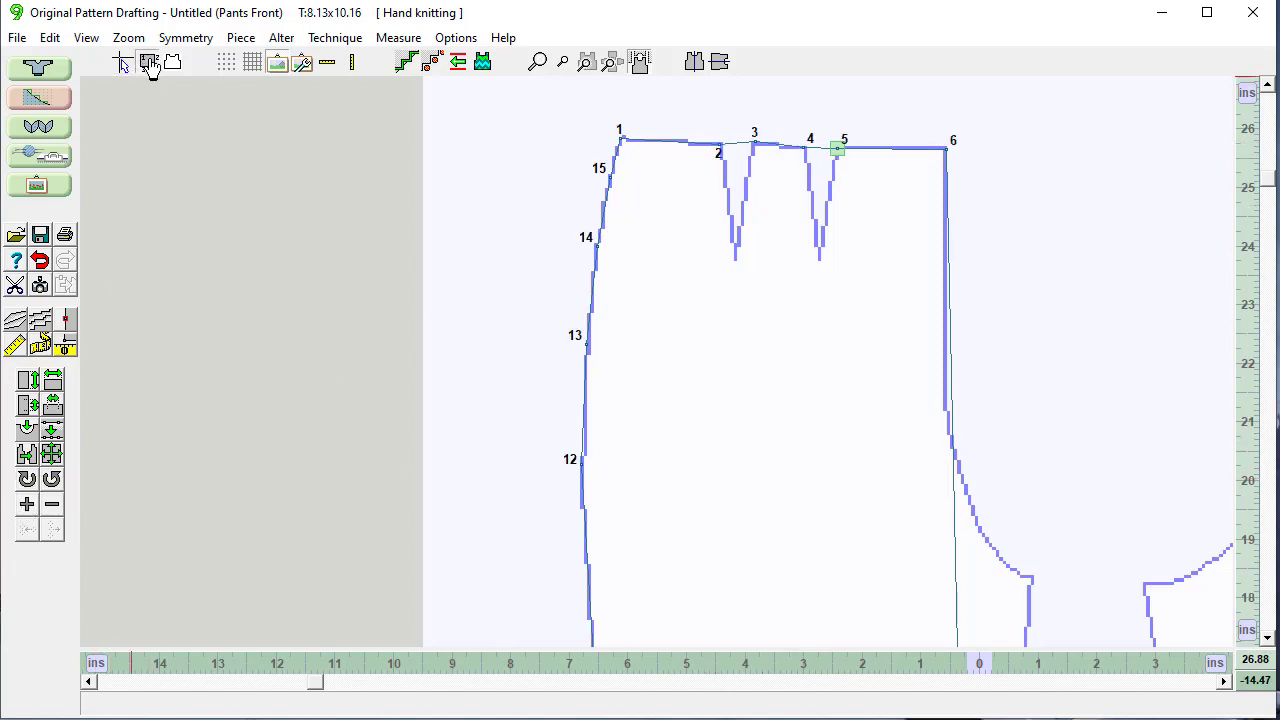
left_click(761, 151)
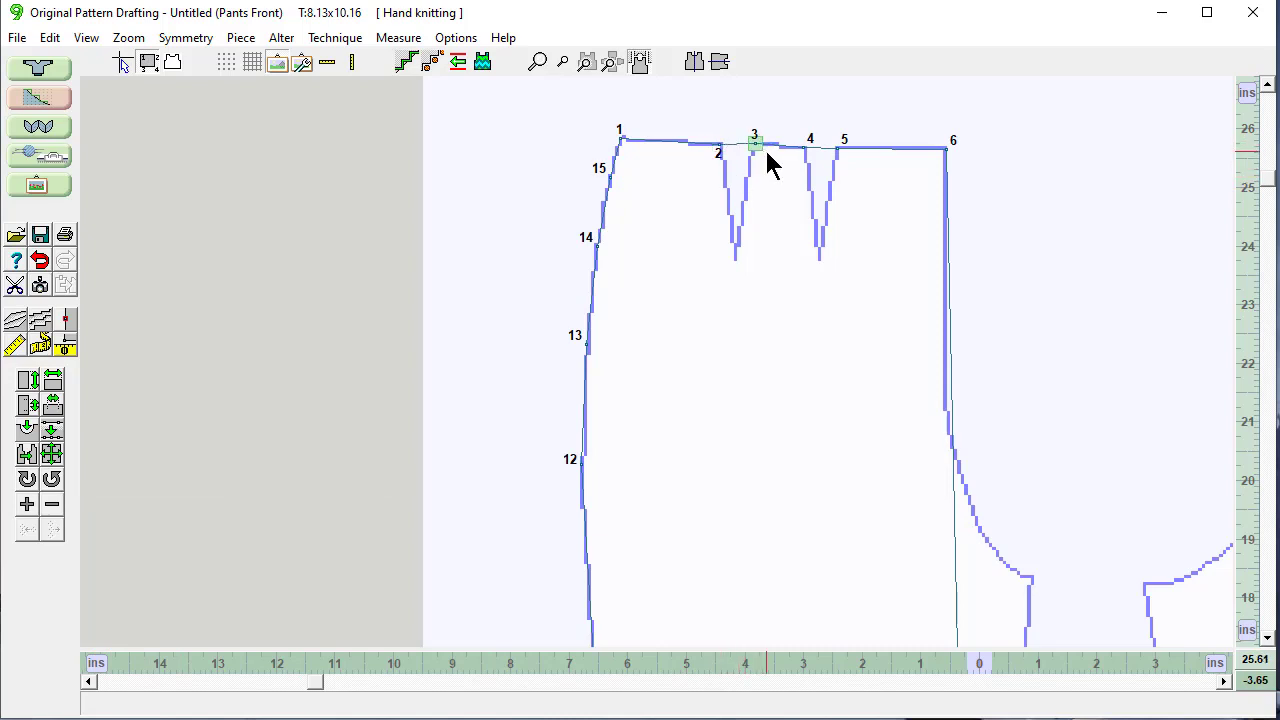
left_click(803, 148)
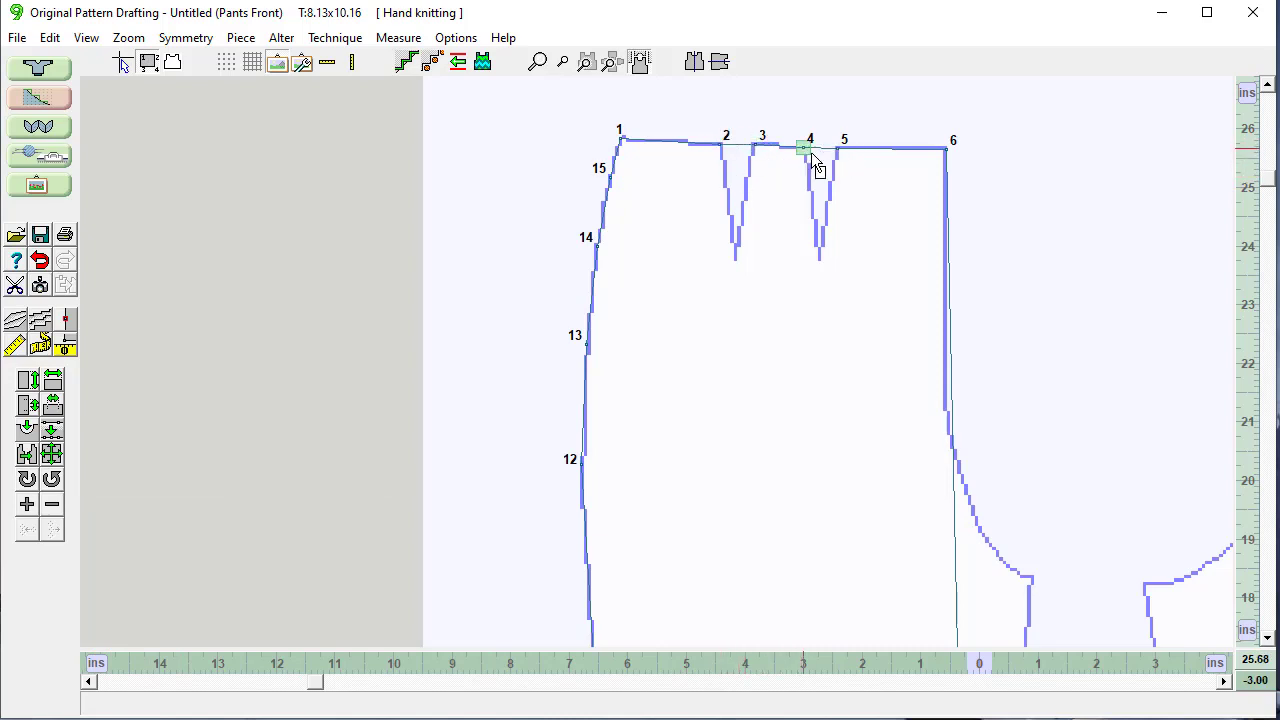
left_click(838, 149)
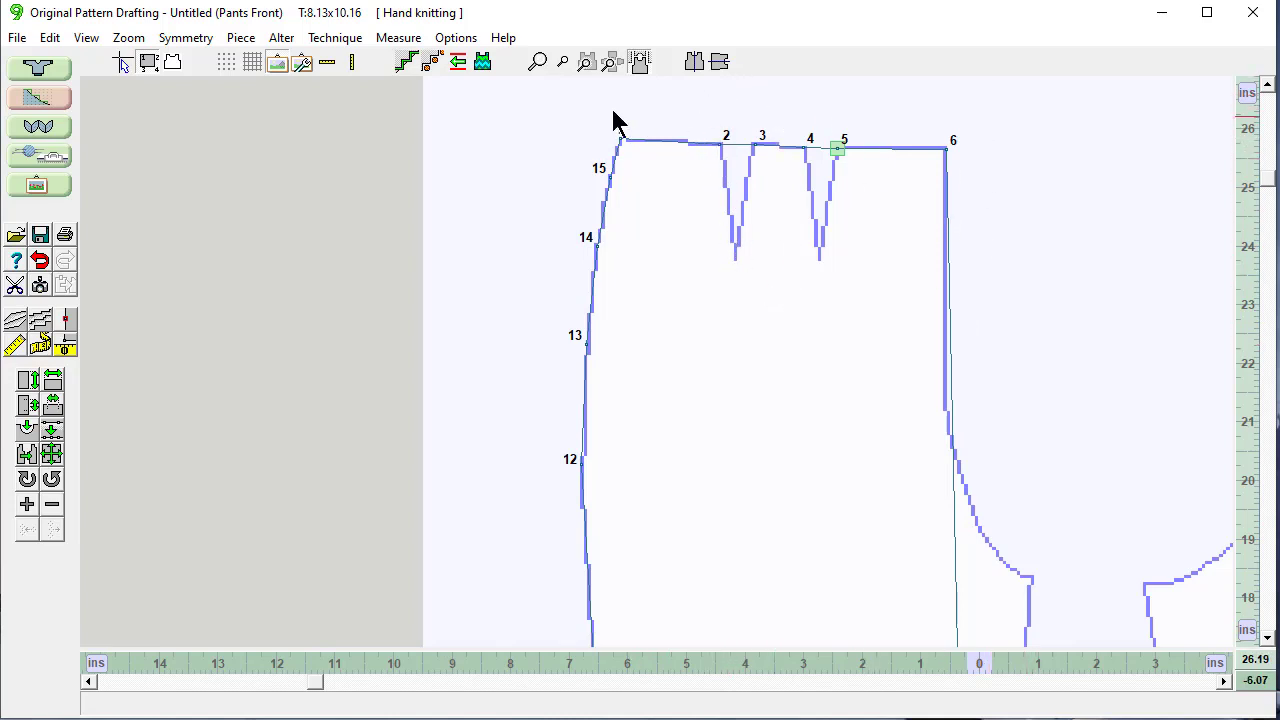
Insert a point in each waist dart and pull it down to the dart tip
left_click(27, 510)
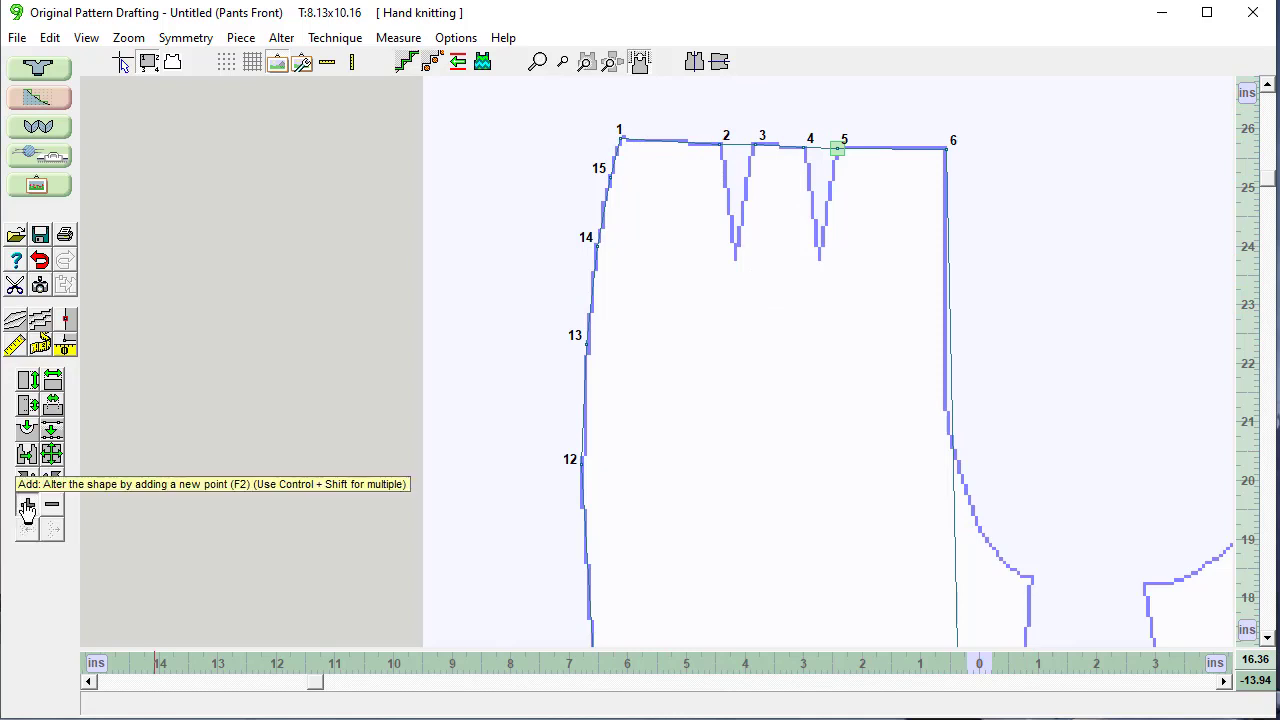
left_click(735, 147)
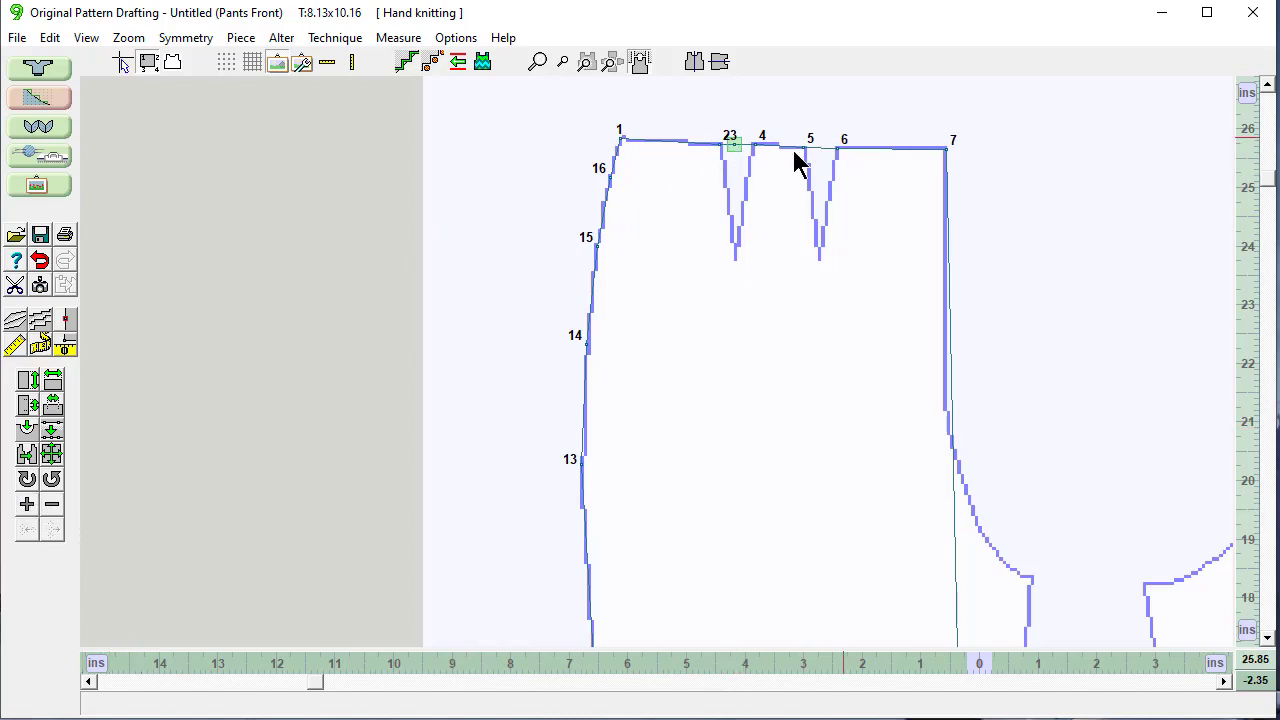
left_click(735, 263)
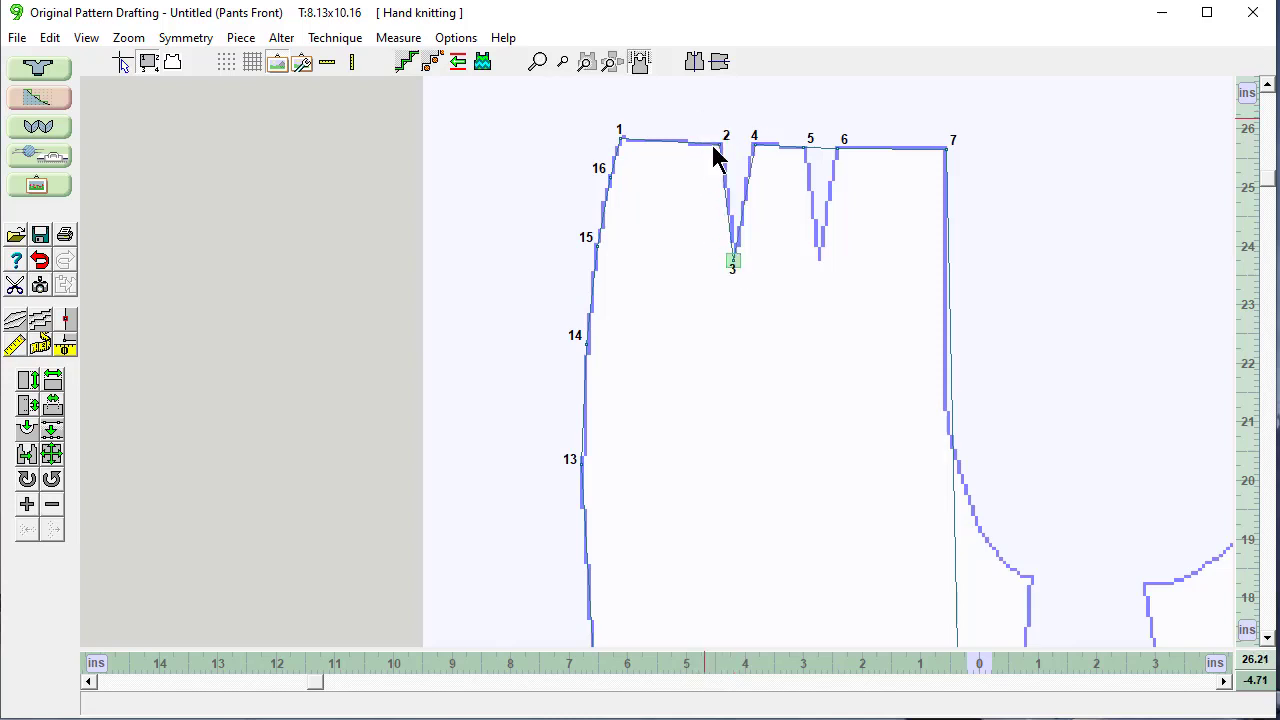
left_click(27, 504)
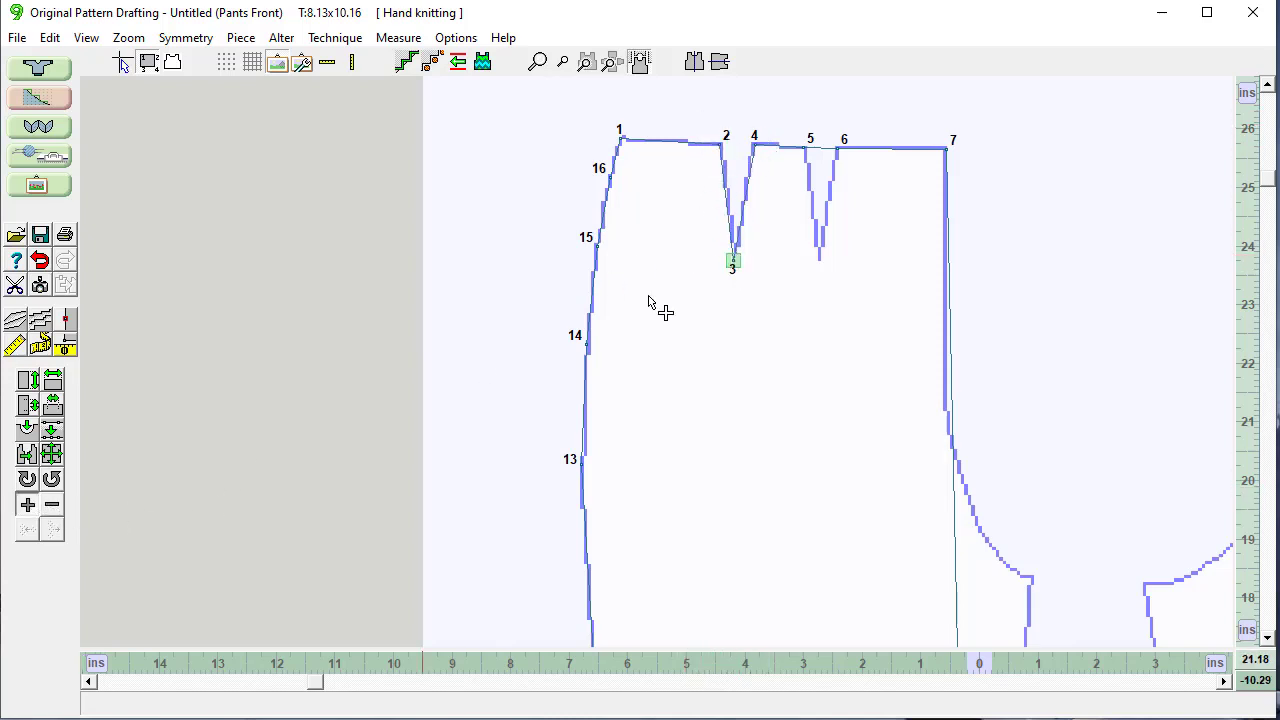
left_click(824, 152)
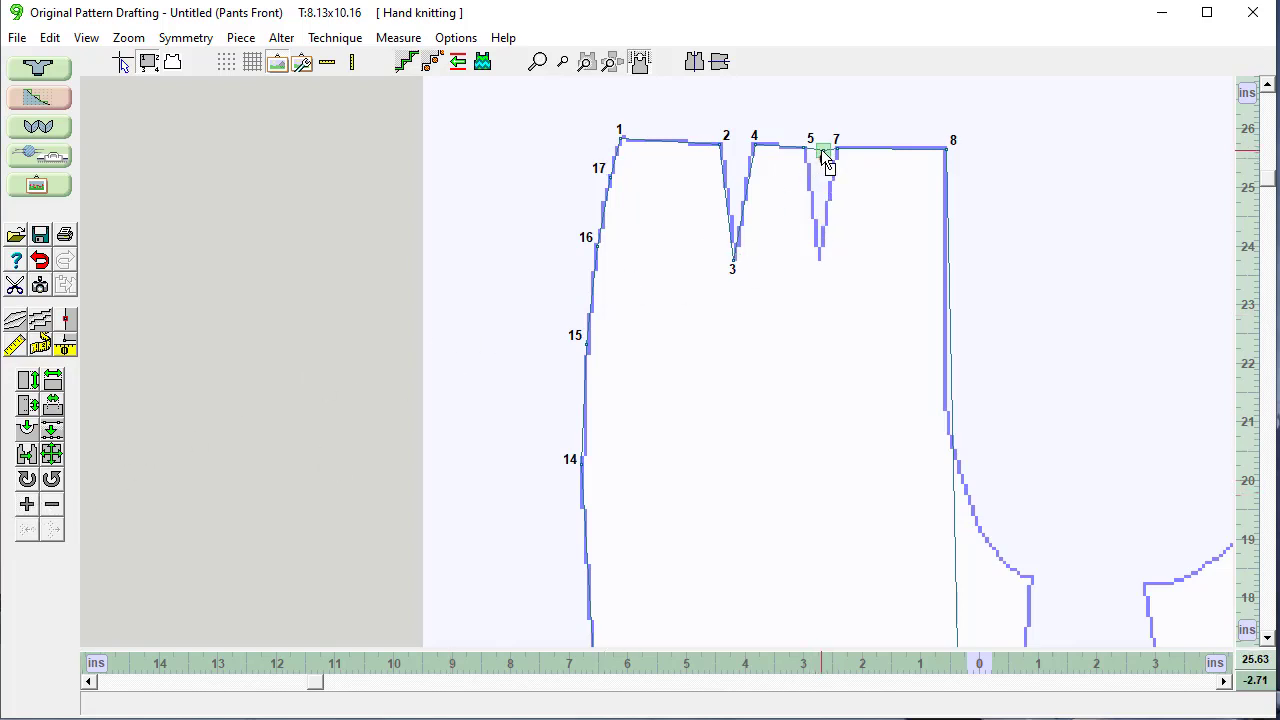
left_click(819, 265)
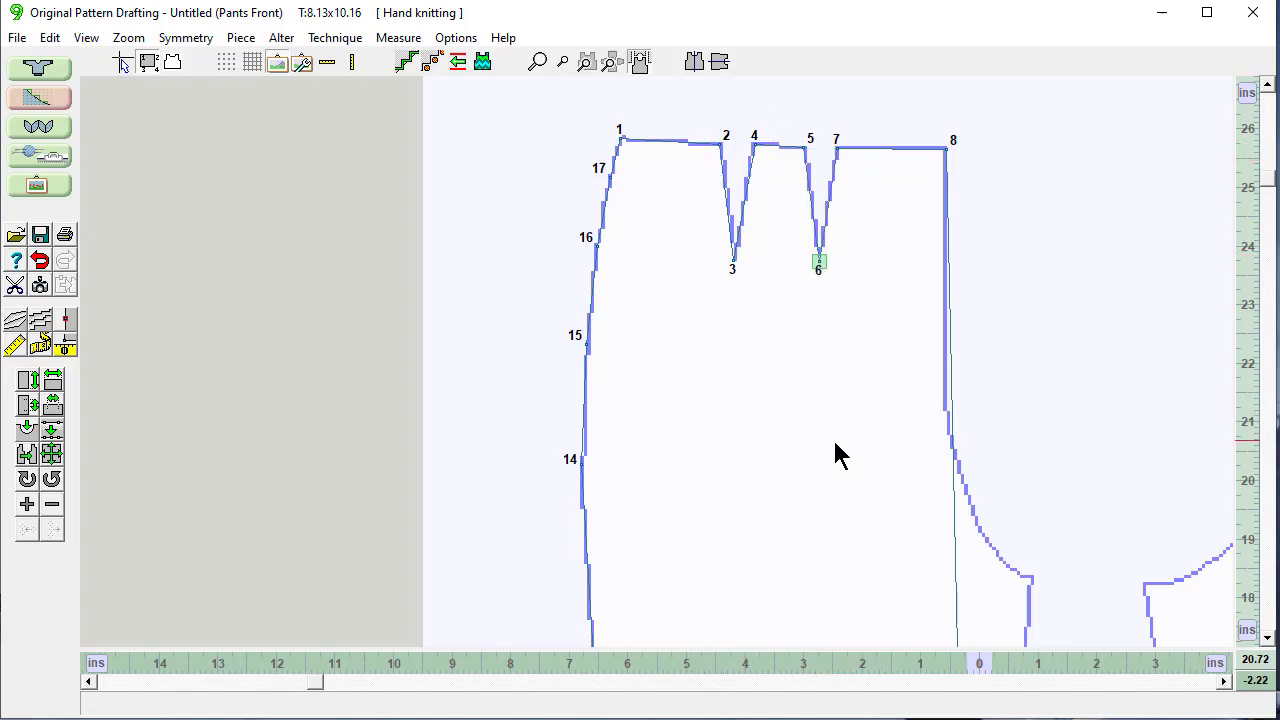
Add seven points along the front crotch curve down to its bottom
left_click(27, 504)
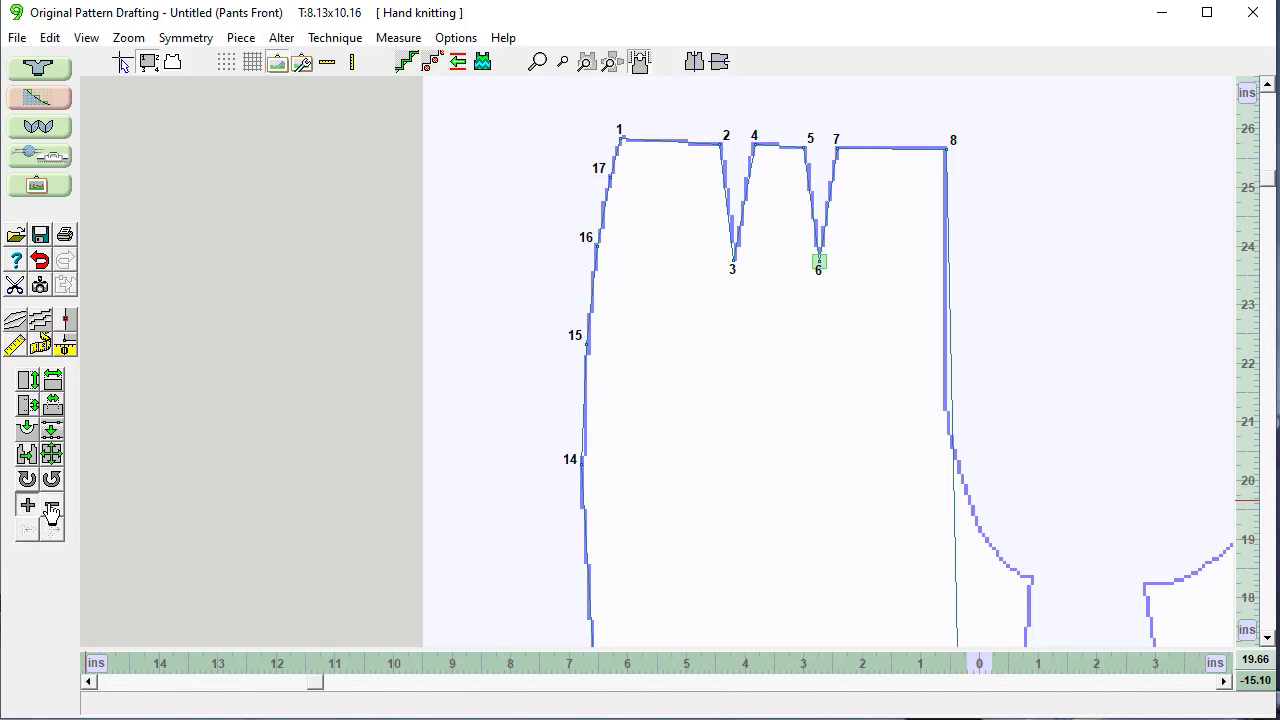
left_click(944, 376)
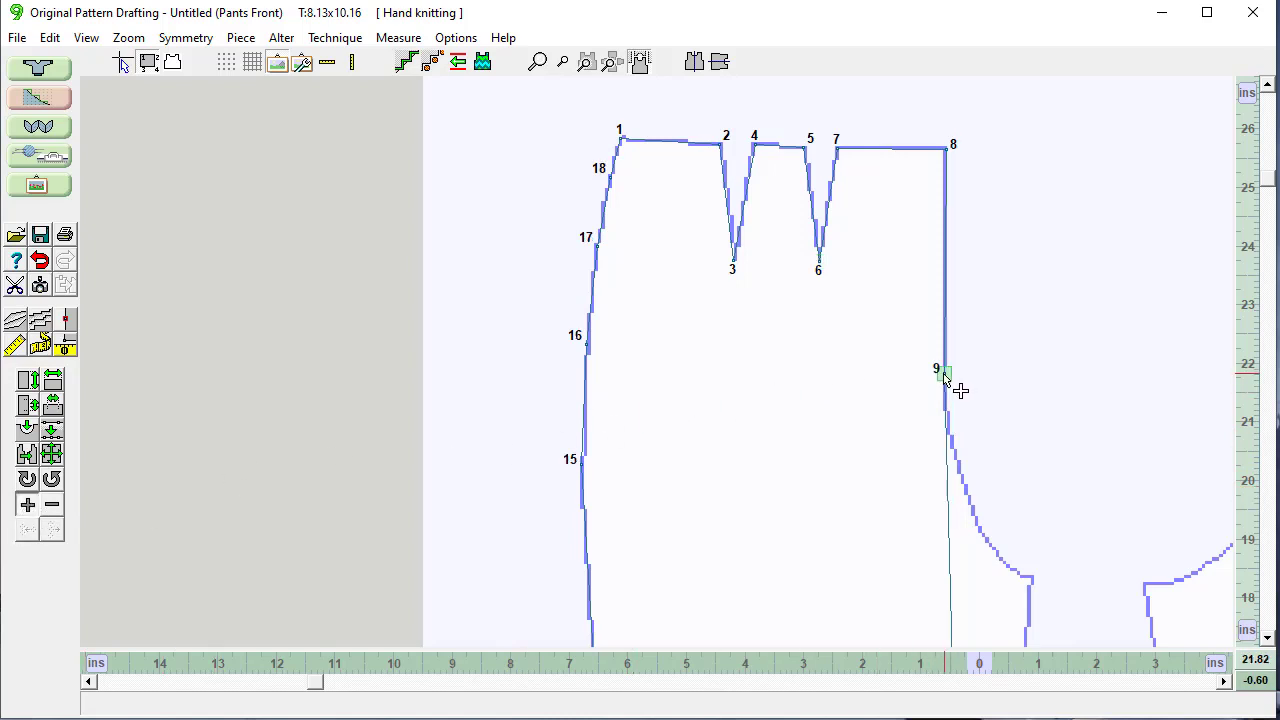
left_click(968, 497)
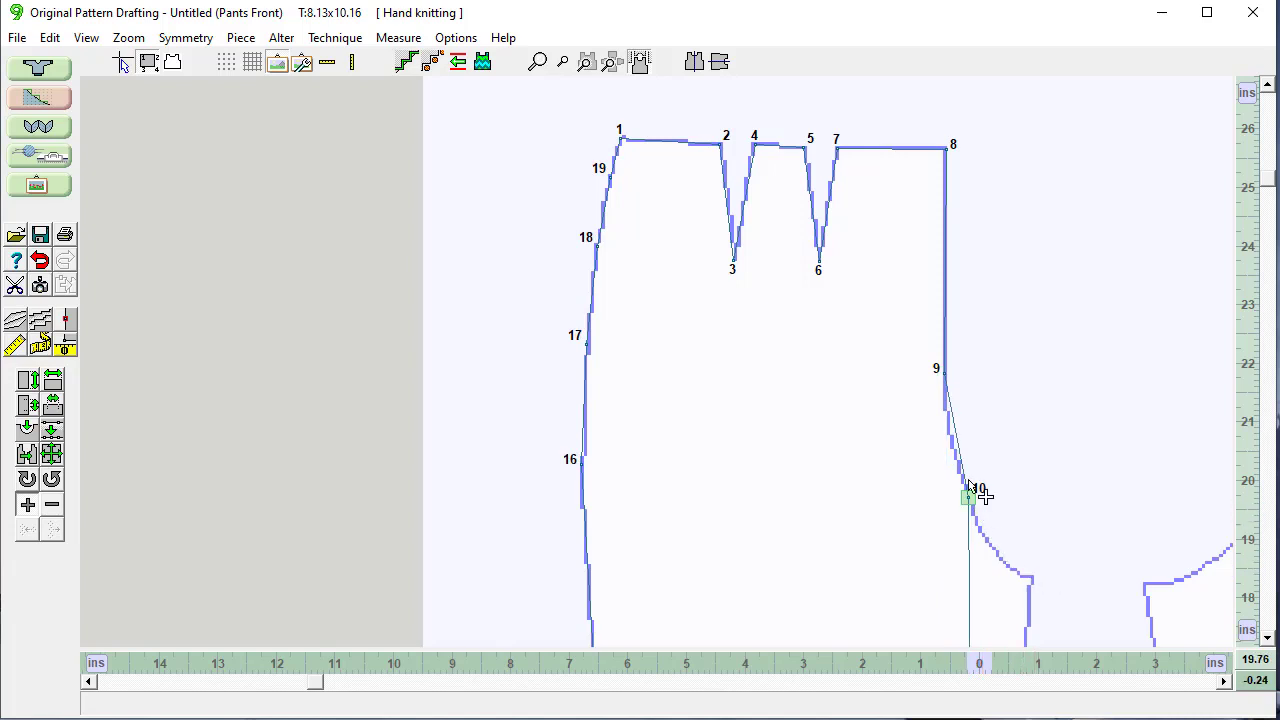
left_click(953, 450)
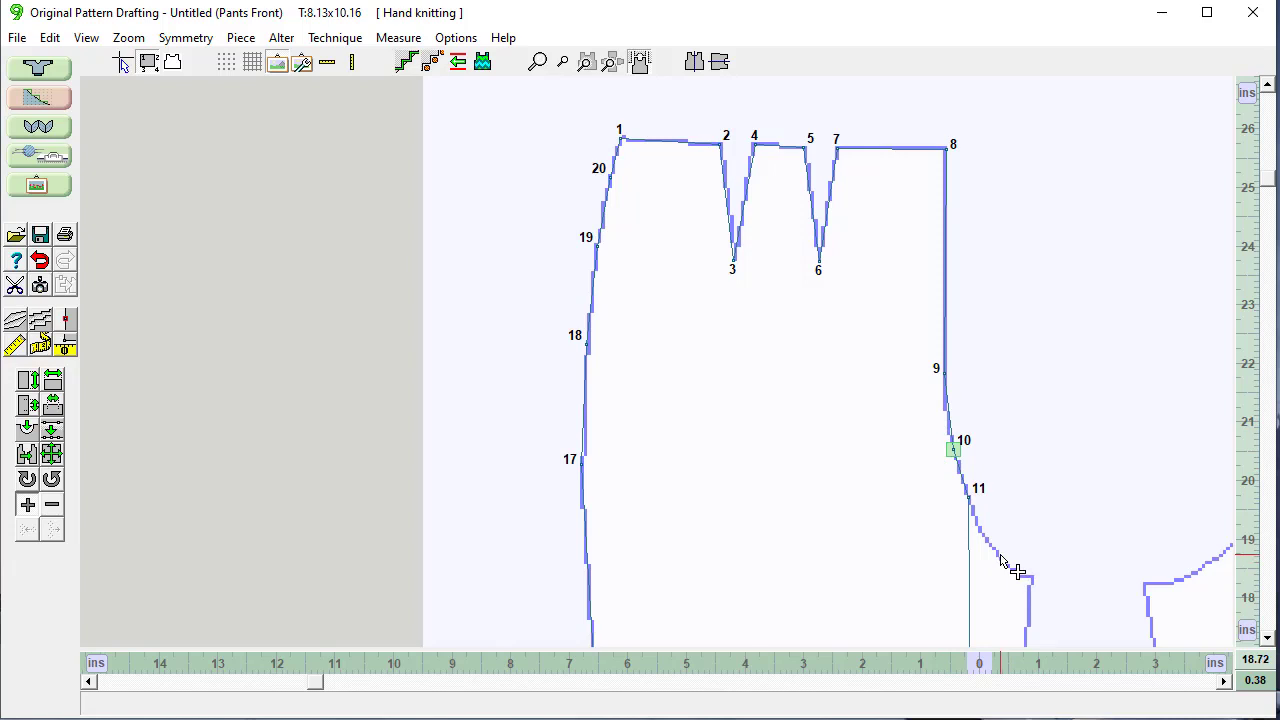
left_click(1000, 552)
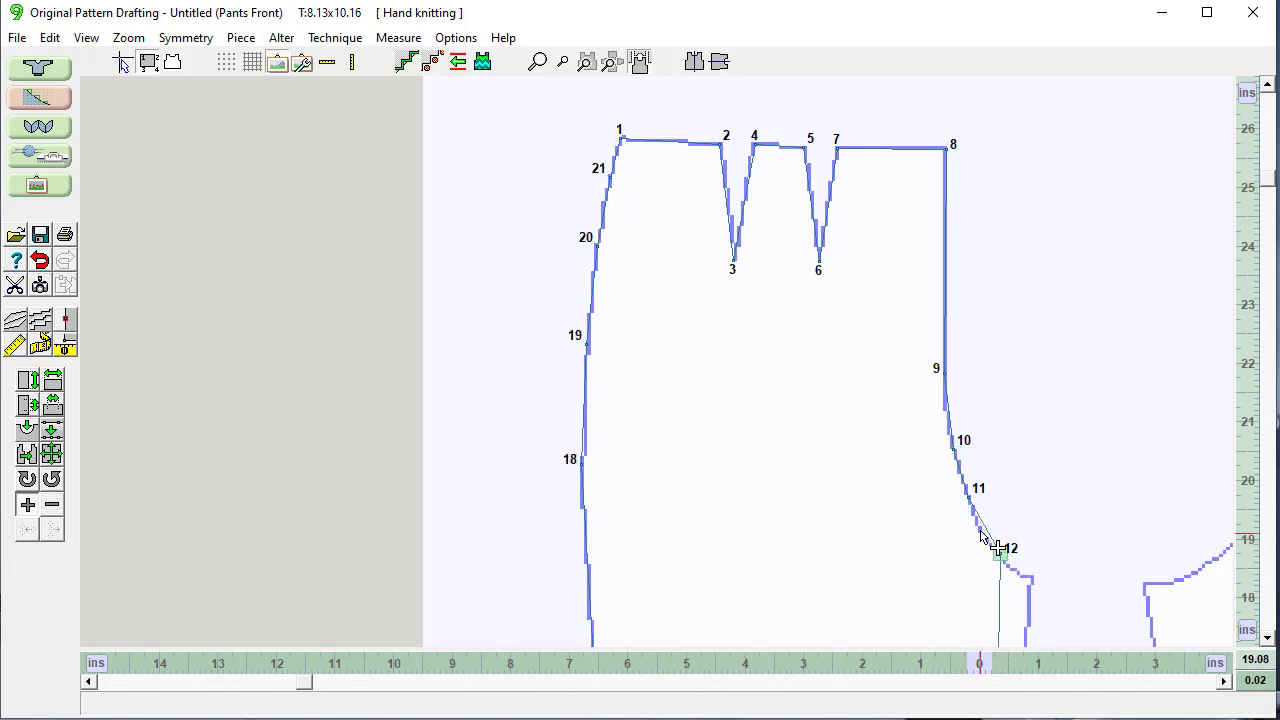
left_click(983, 530)
left_click(1030, 575)
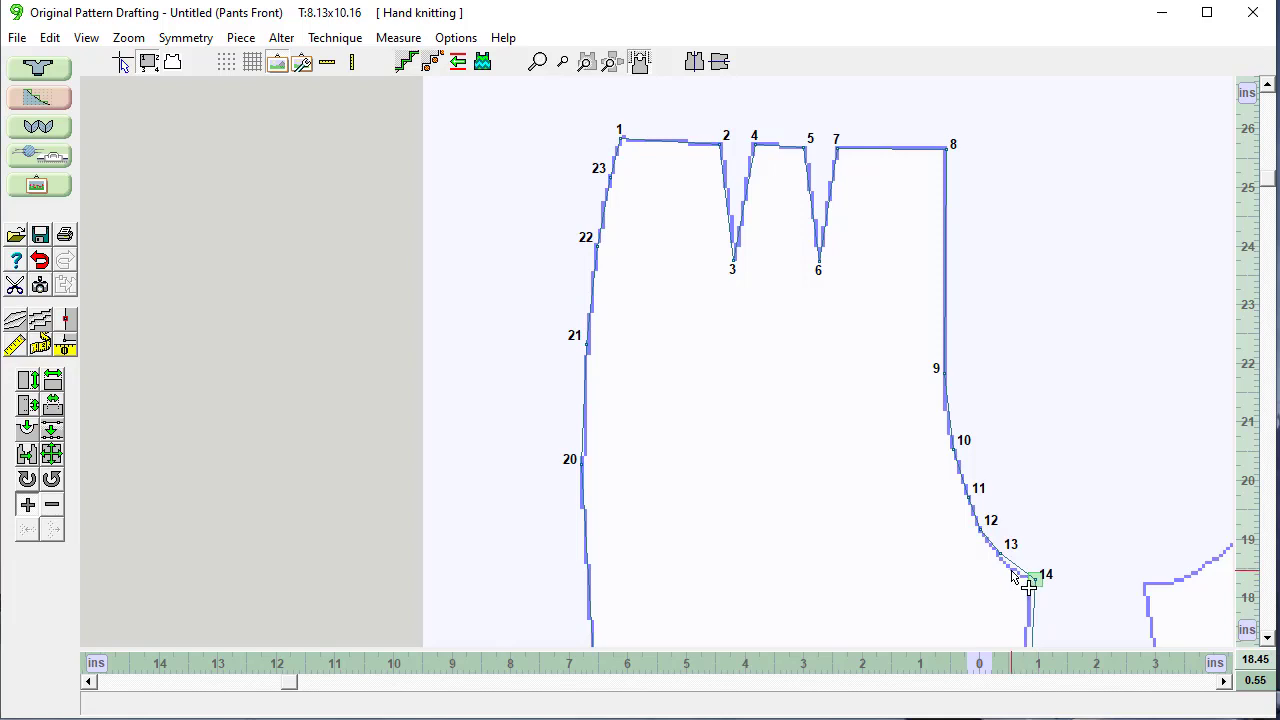
left_click(1012, 572)
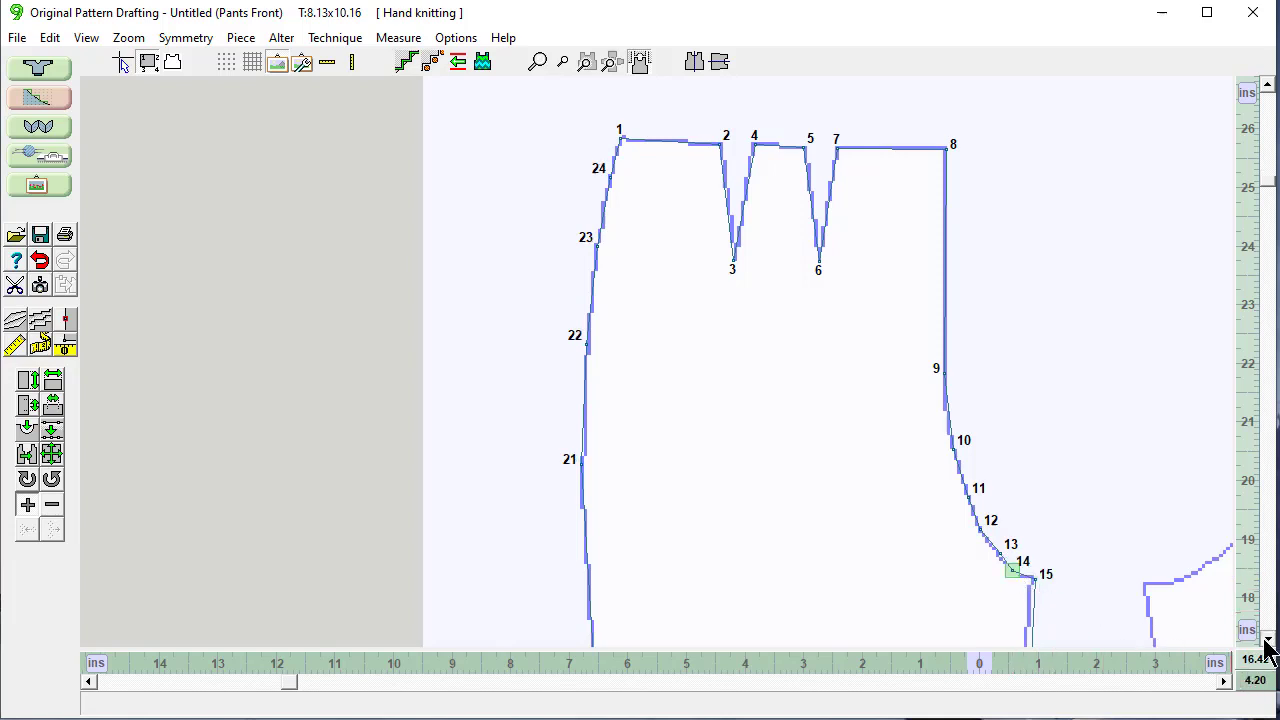
Add points down the inside leg line, scrolling toward the hem
left_click_drag(1264, 642, 1264, 642)
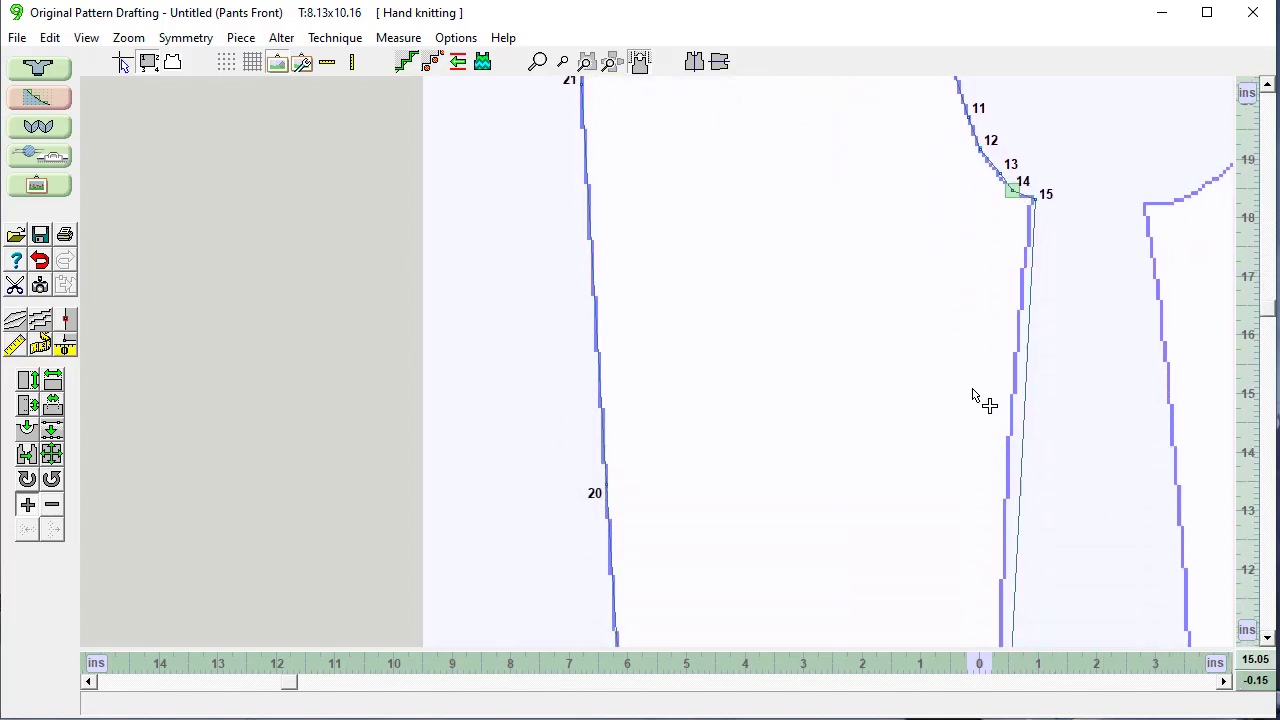
left_click(1014, 357)
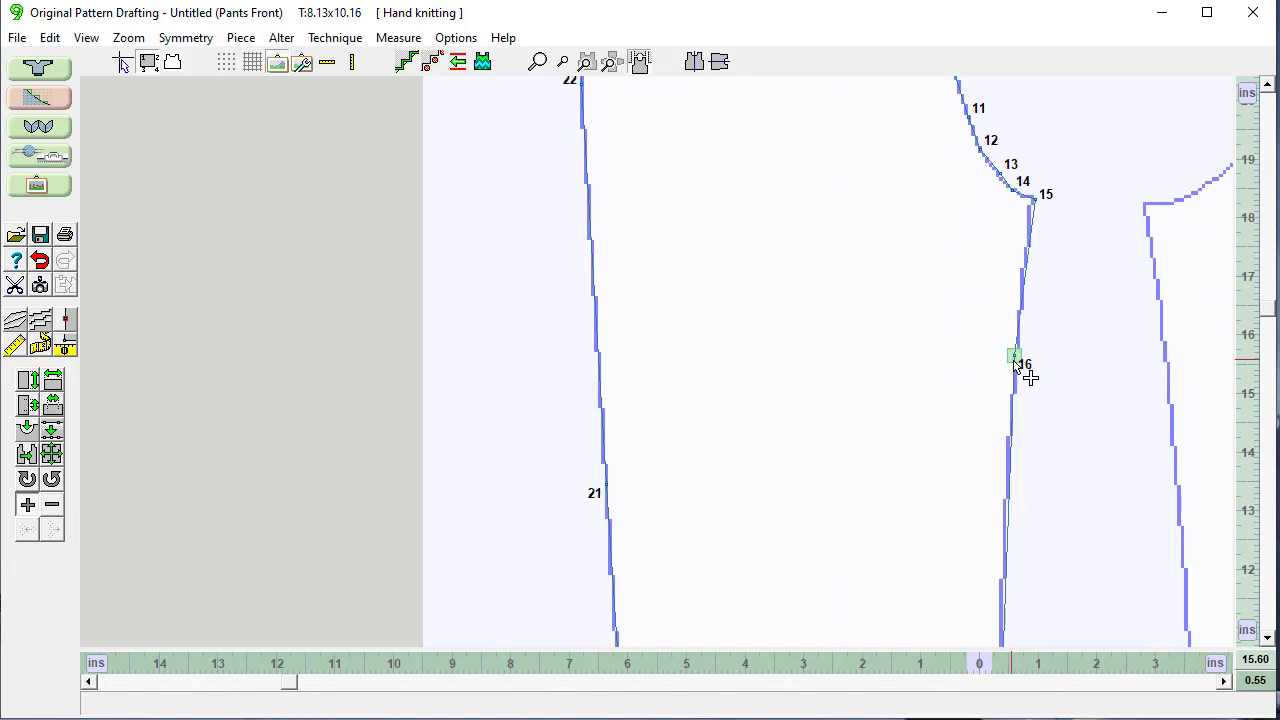
left_click(27, 504)
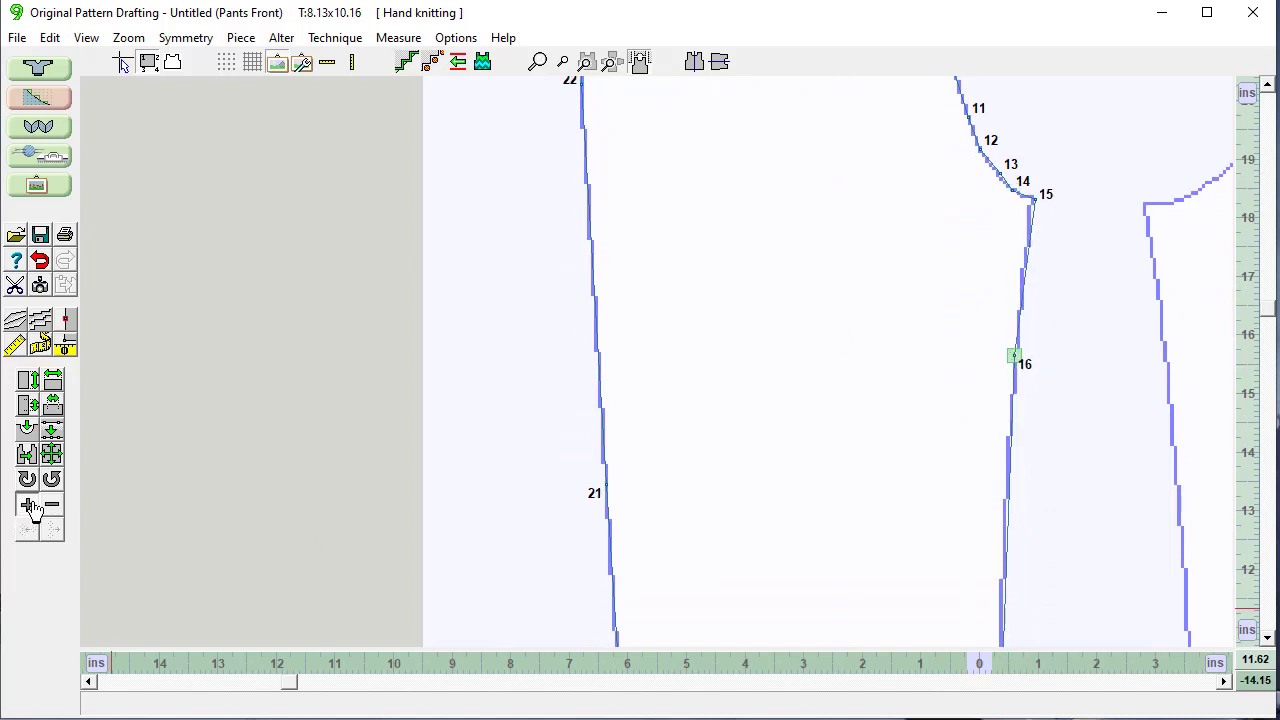
left_click(1032, 199)
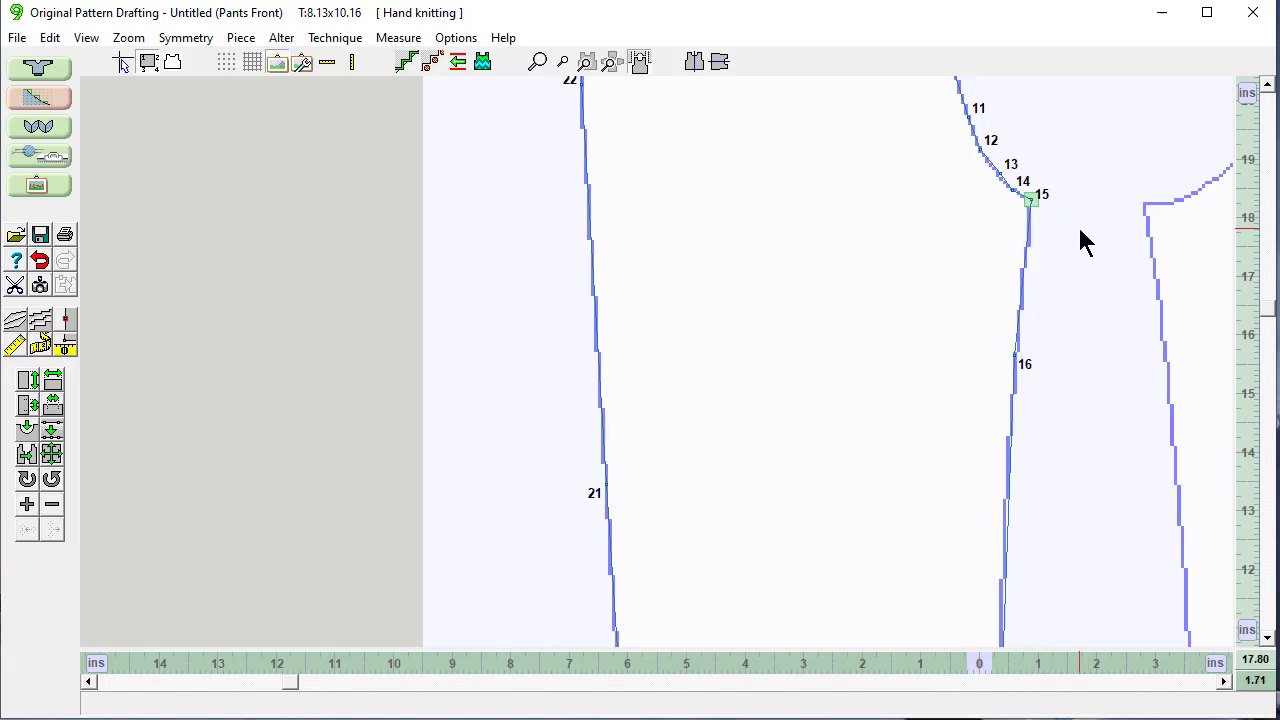
left_click(27, 505)
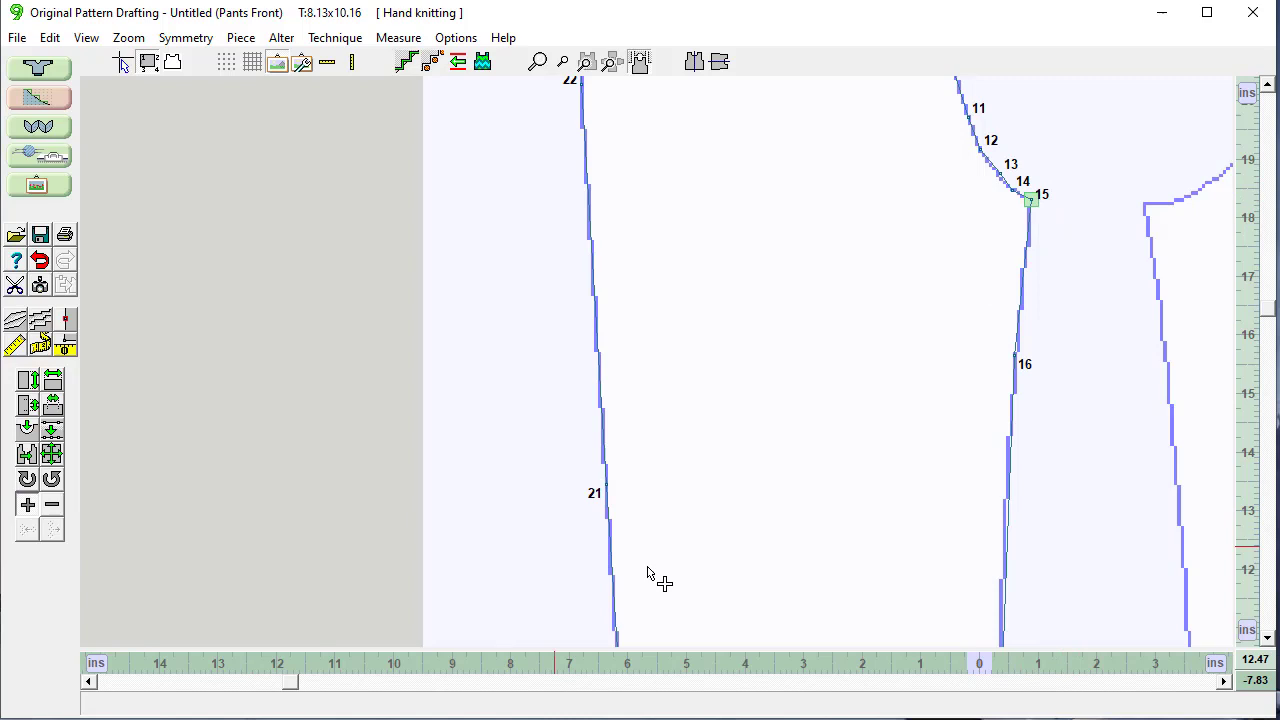
left_click(1000, 637)
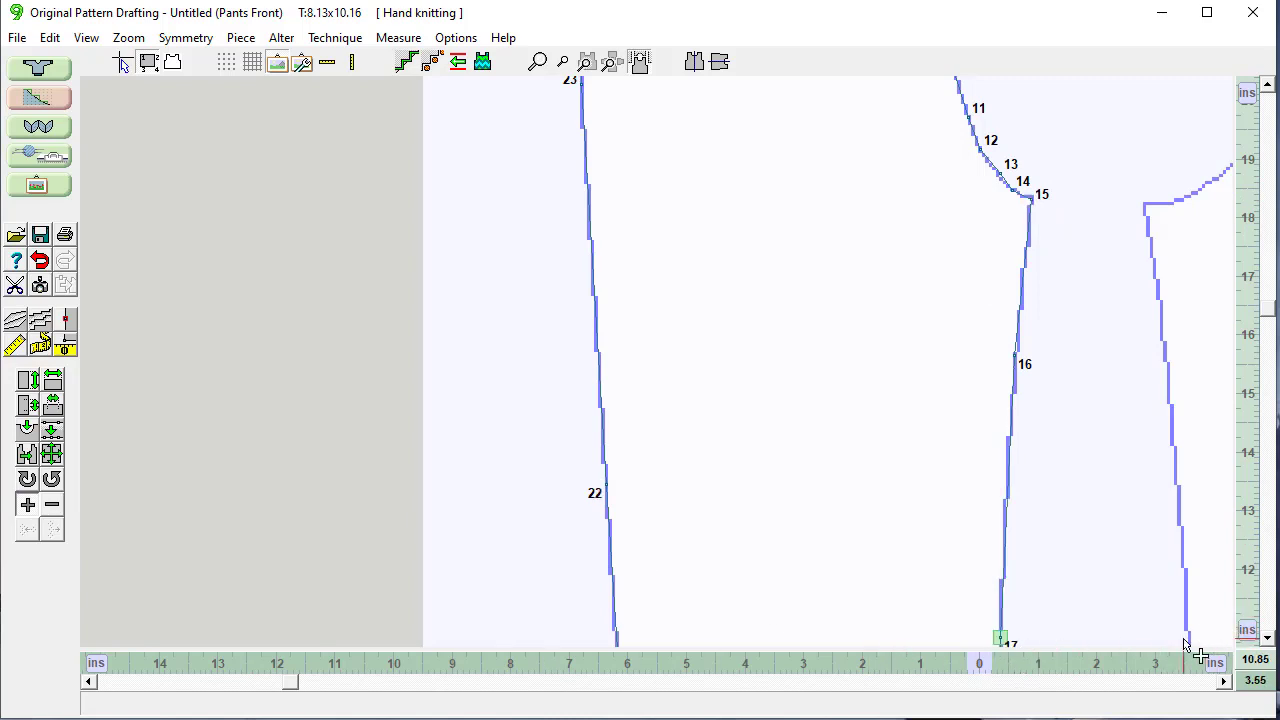
scroll(1271, 620, "down", 6)
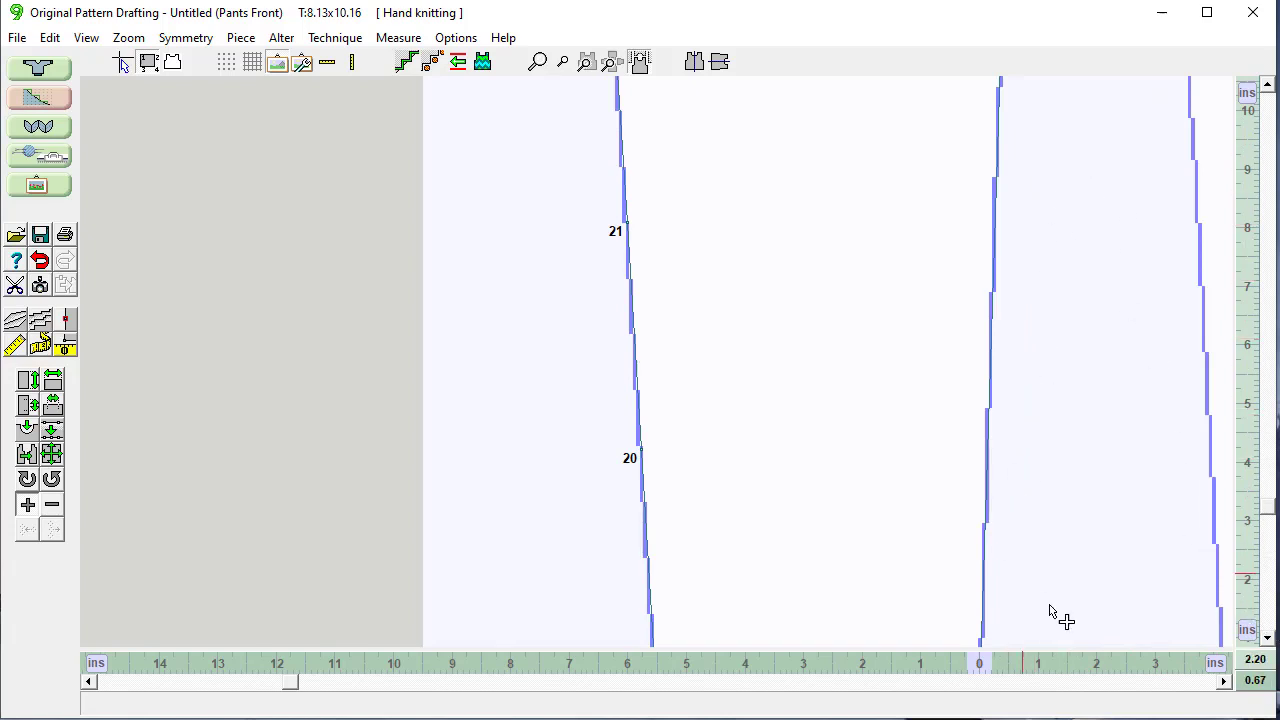
scroll(1270, 625, "down", 2)
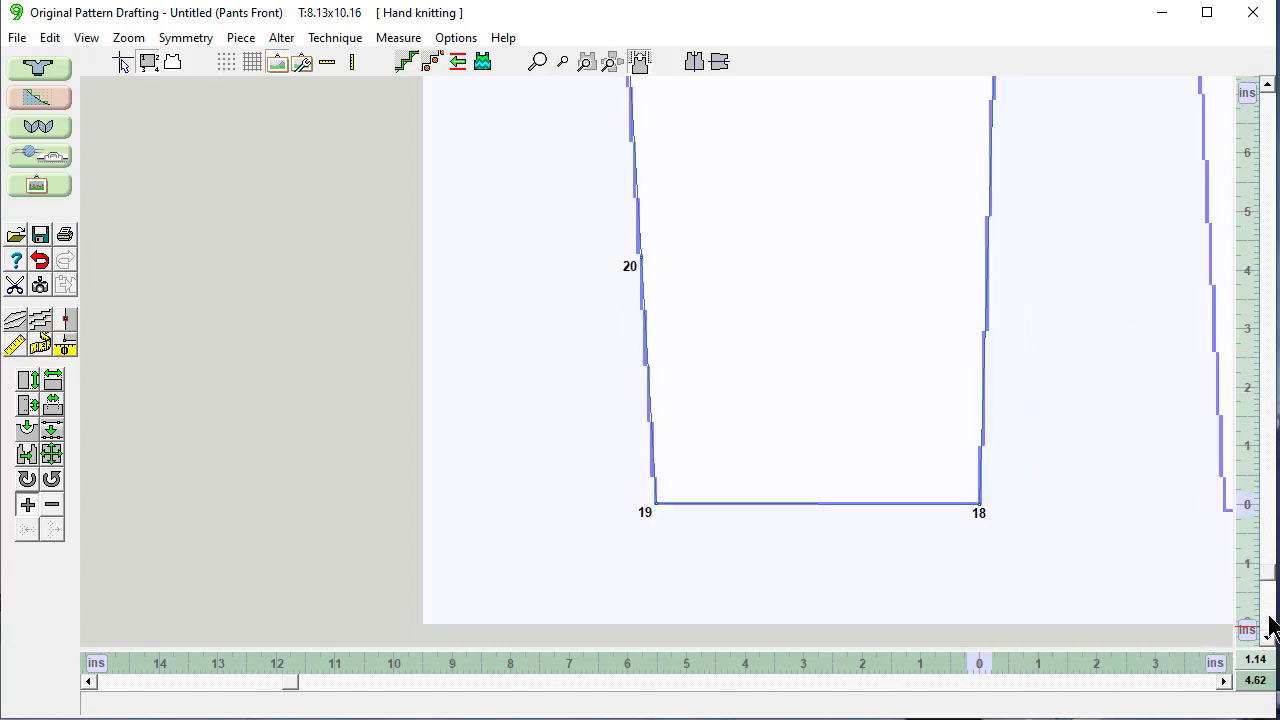
Centre the Pants Front piece, hide the background photo, and turn off Transparent view
left_click(27, 504)
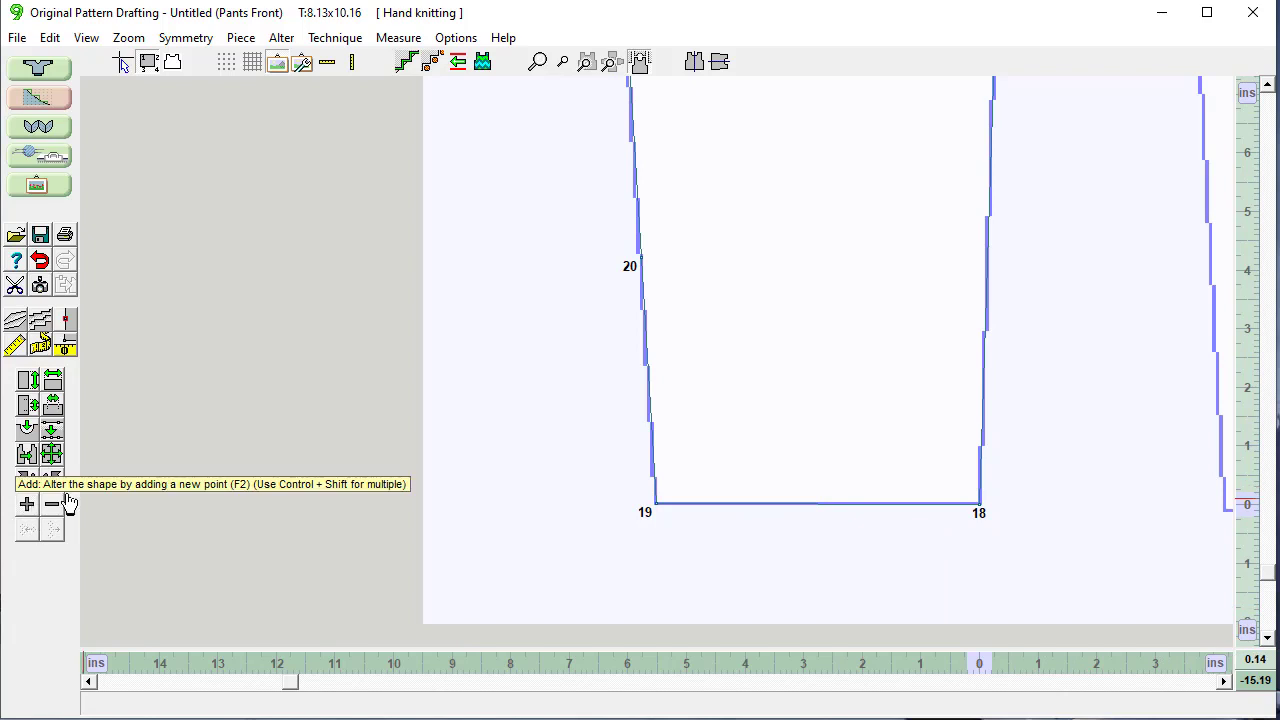
left_click(587, 64)
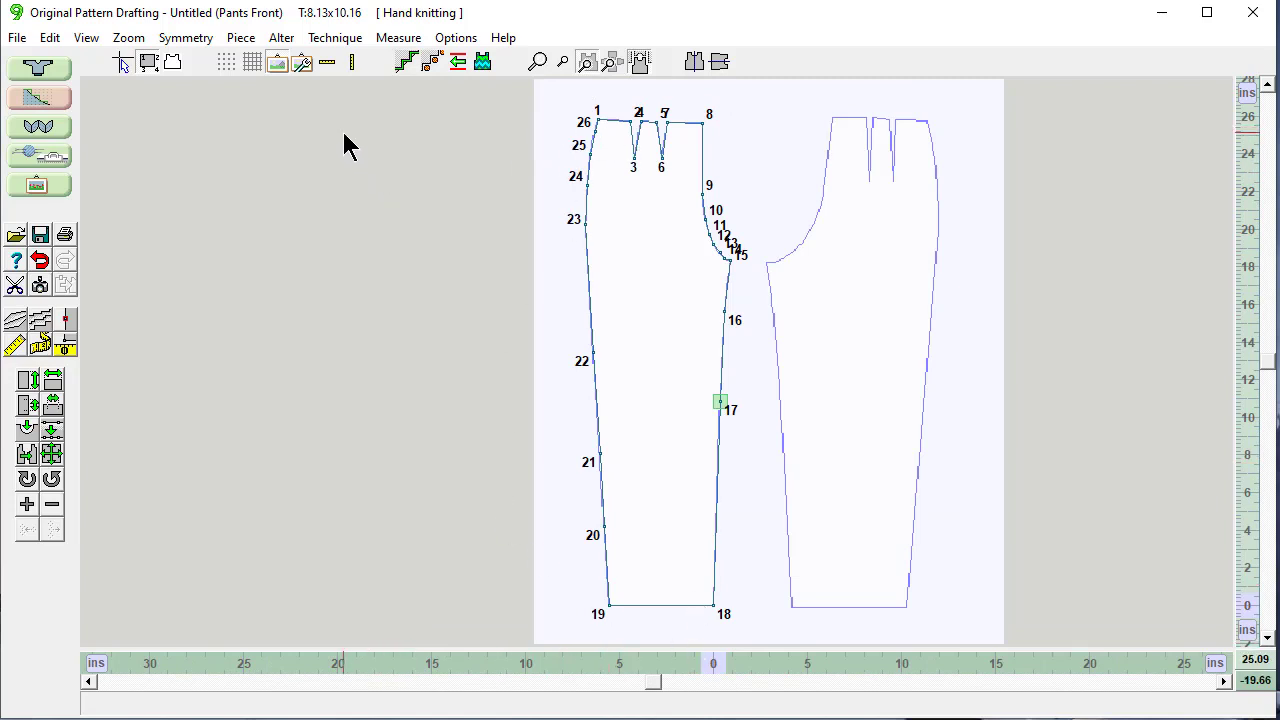
left_click(277, 65)
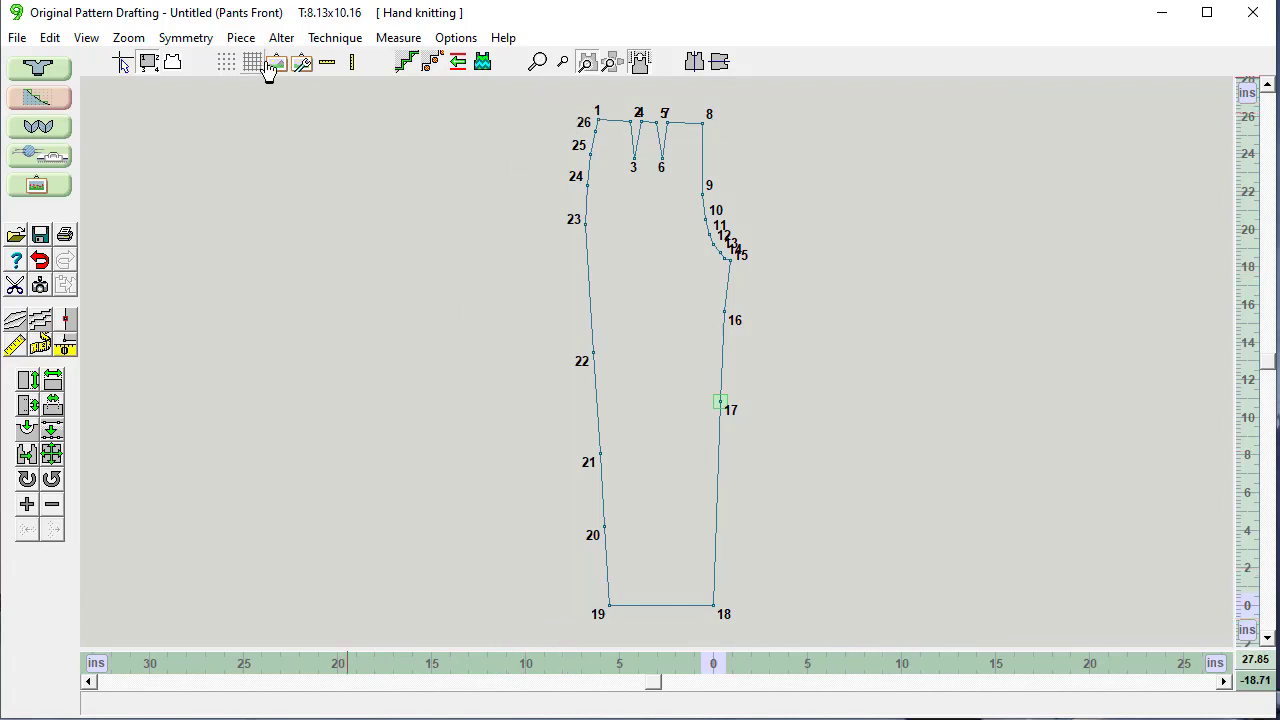
left_click(87, 38)
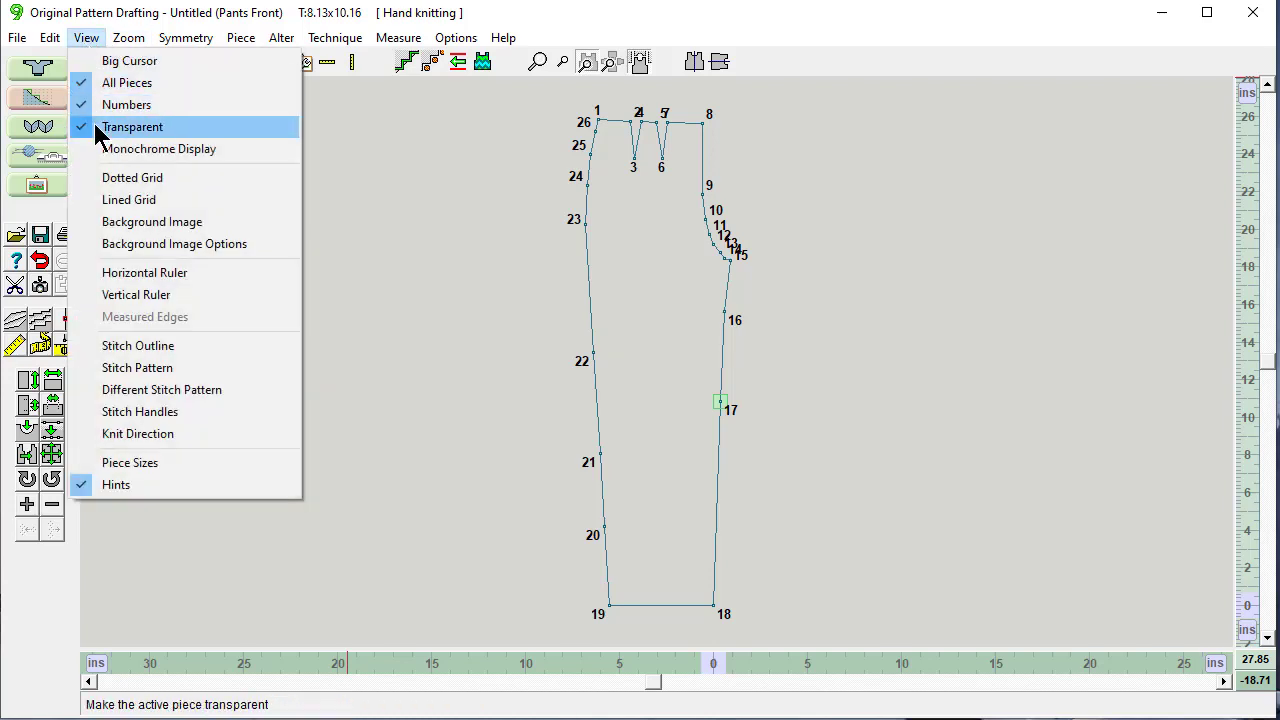
left_click(128, 130)
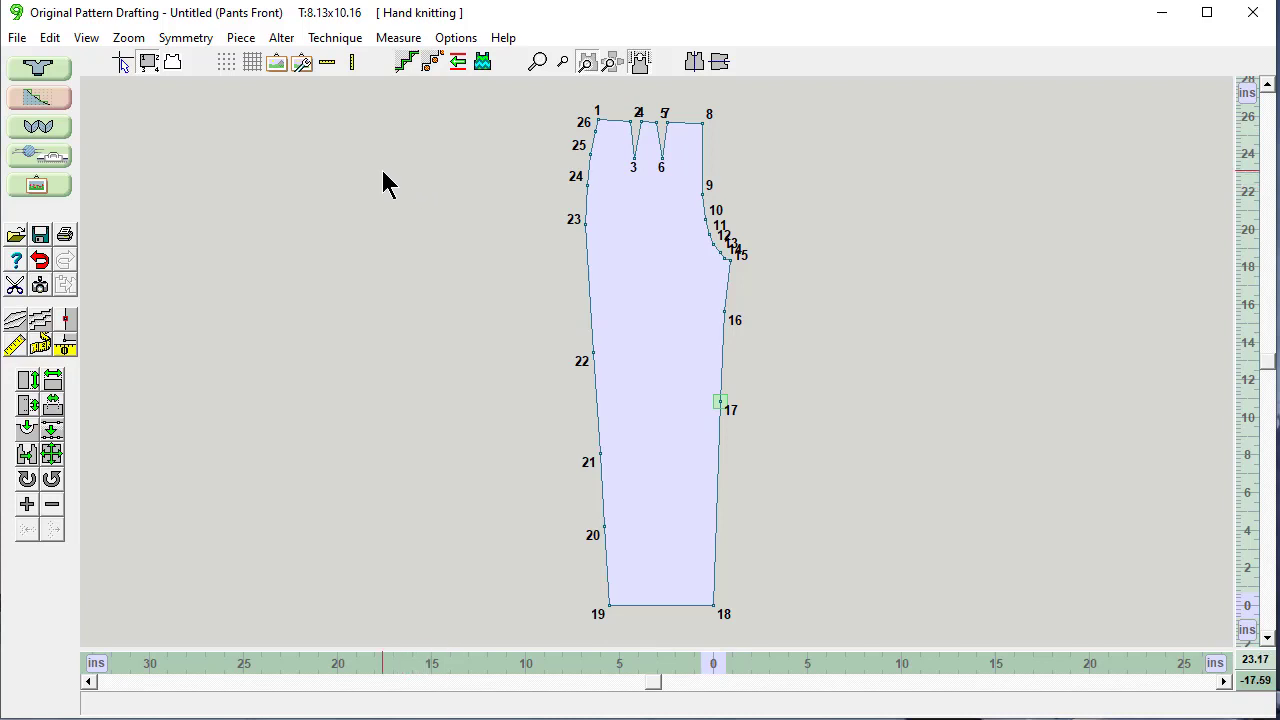
Measure the side seam from point 19 to 26 (25.9) and hide the point numbers
left_click(40, 346)
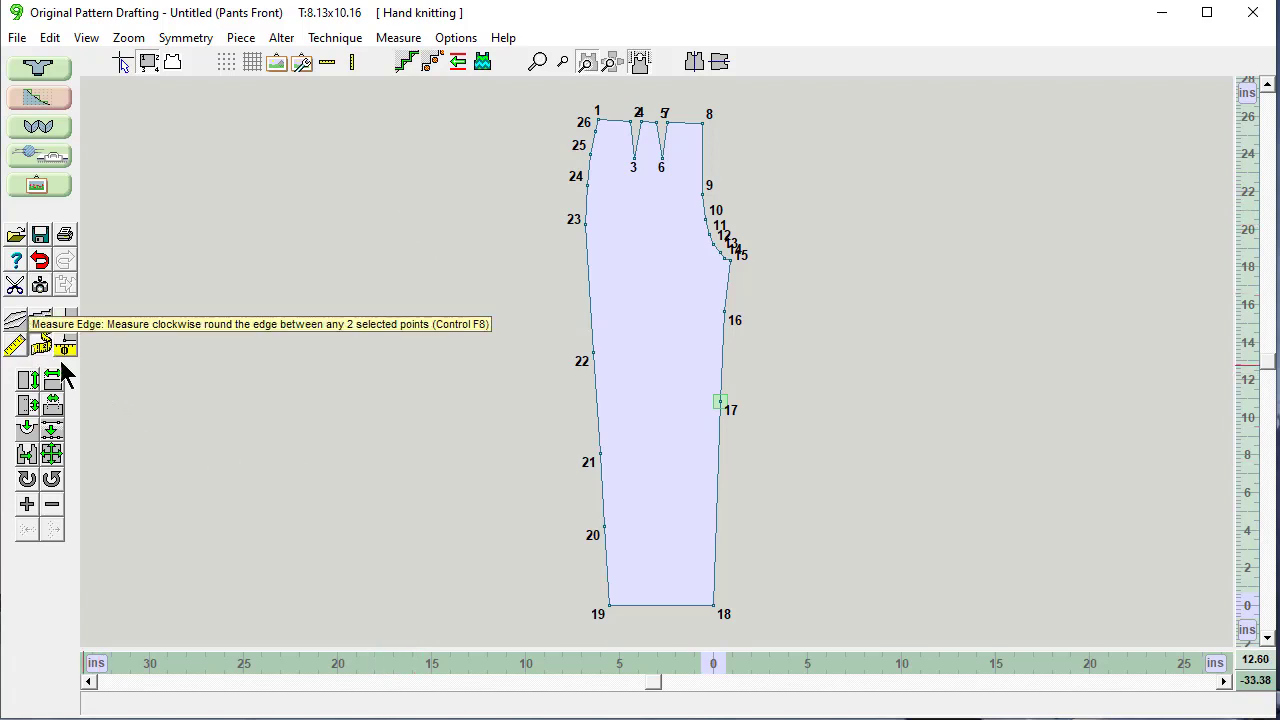
left_click(608, 605)
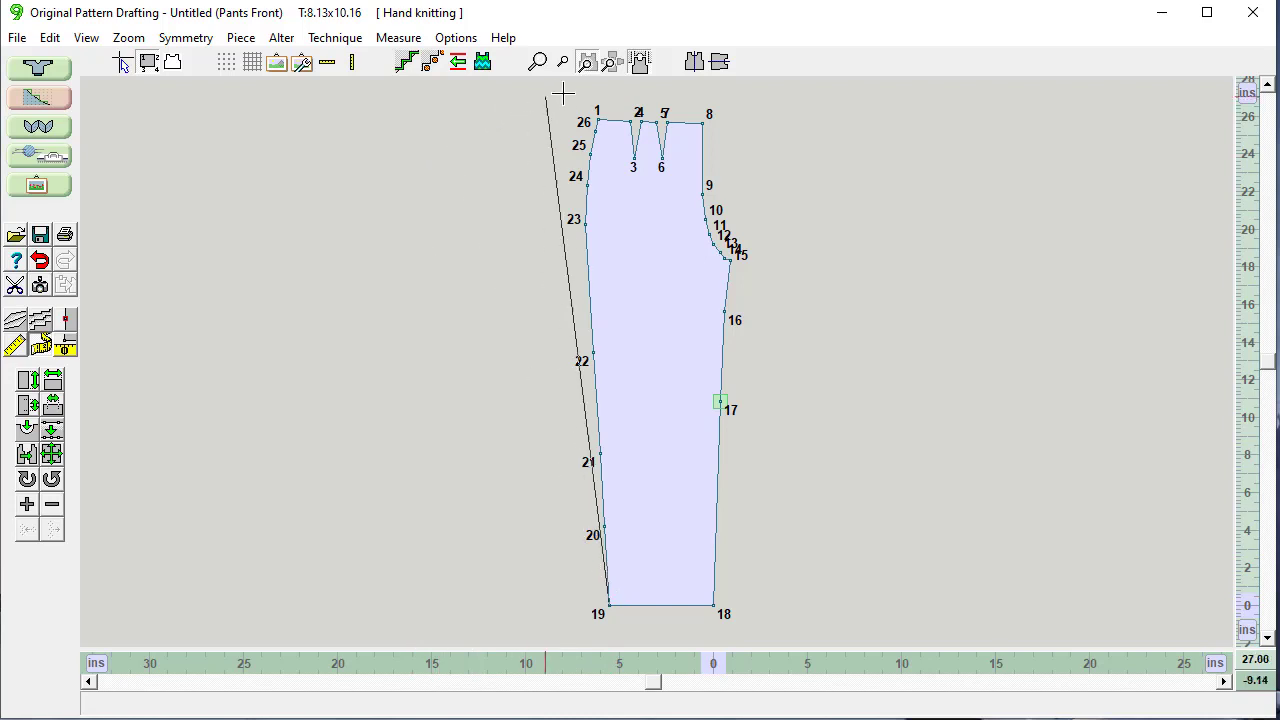
left_click(598, 121)
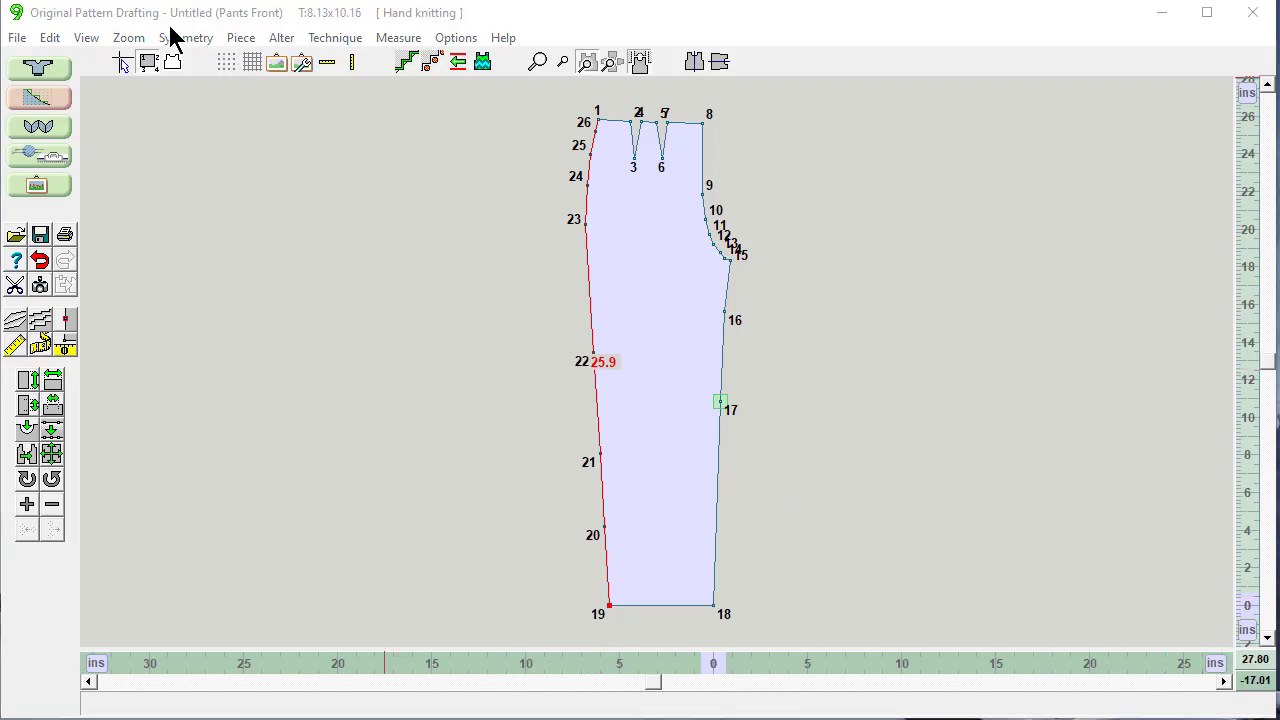
left_click(147, 63)
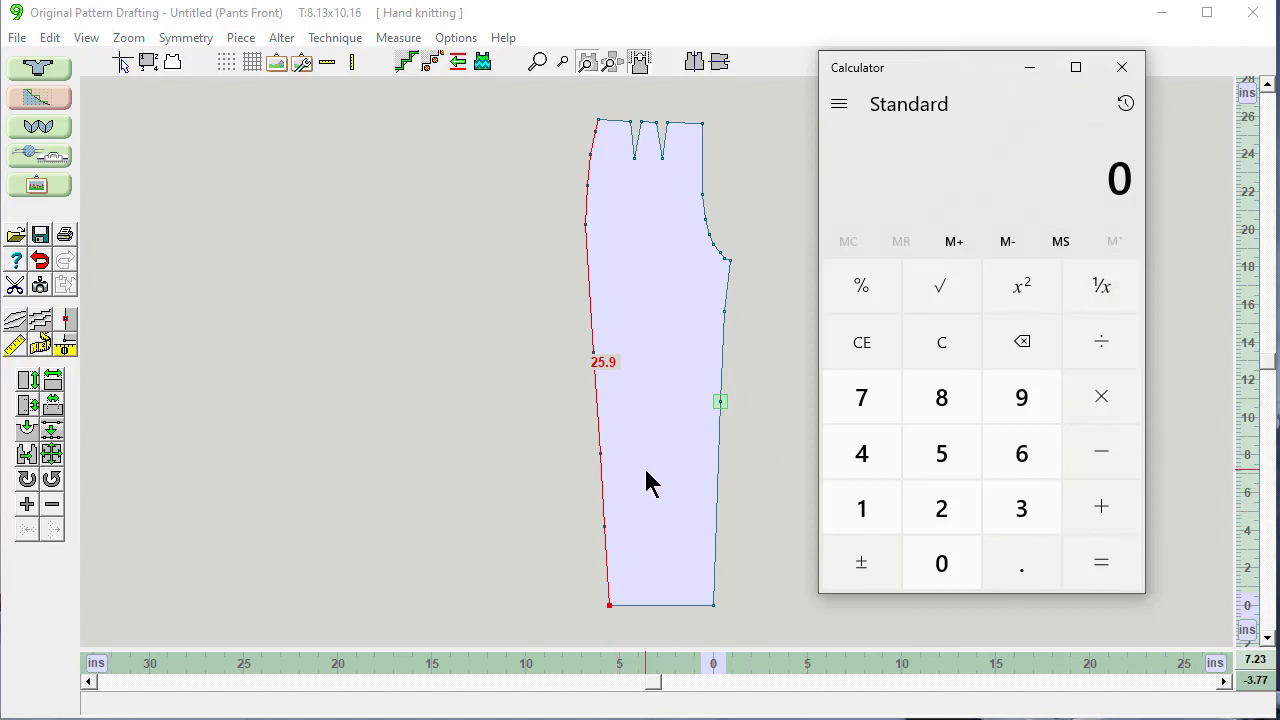
Enter the sloper seam length 40.278 on the Windows Calculator
left_click(858, 455)
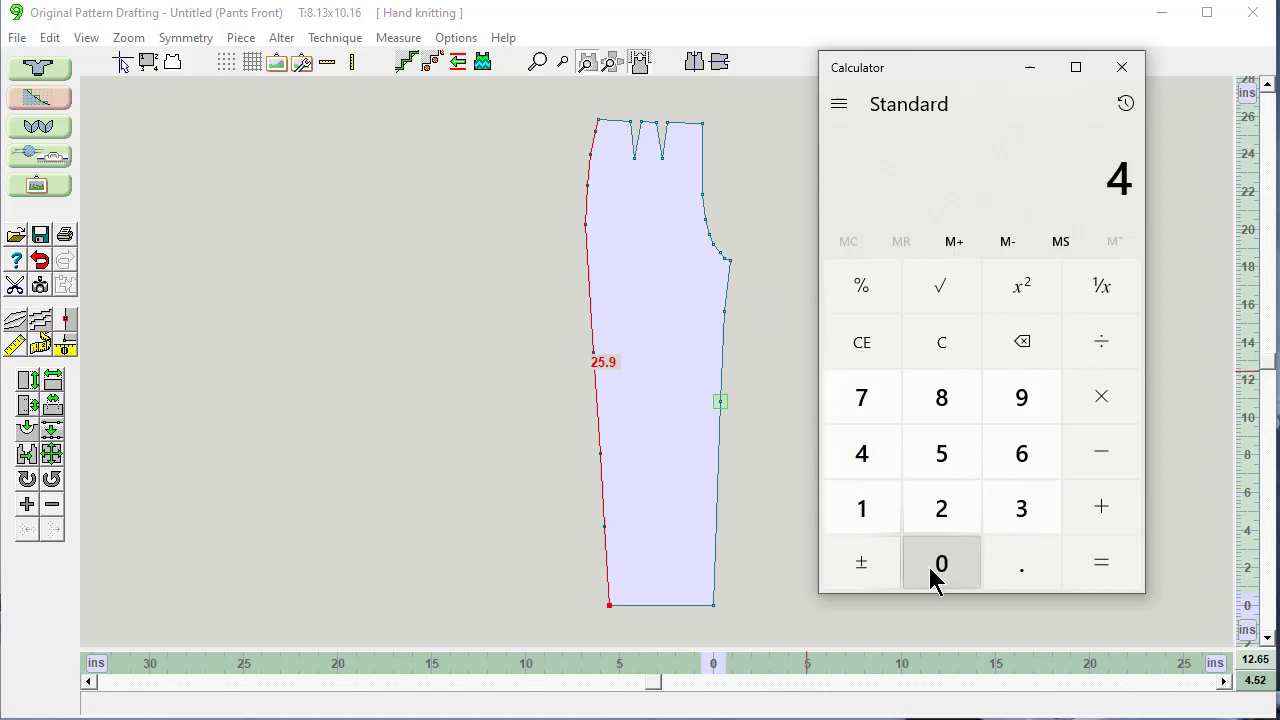
left_click(937, 566)
left_click(1021, 566)
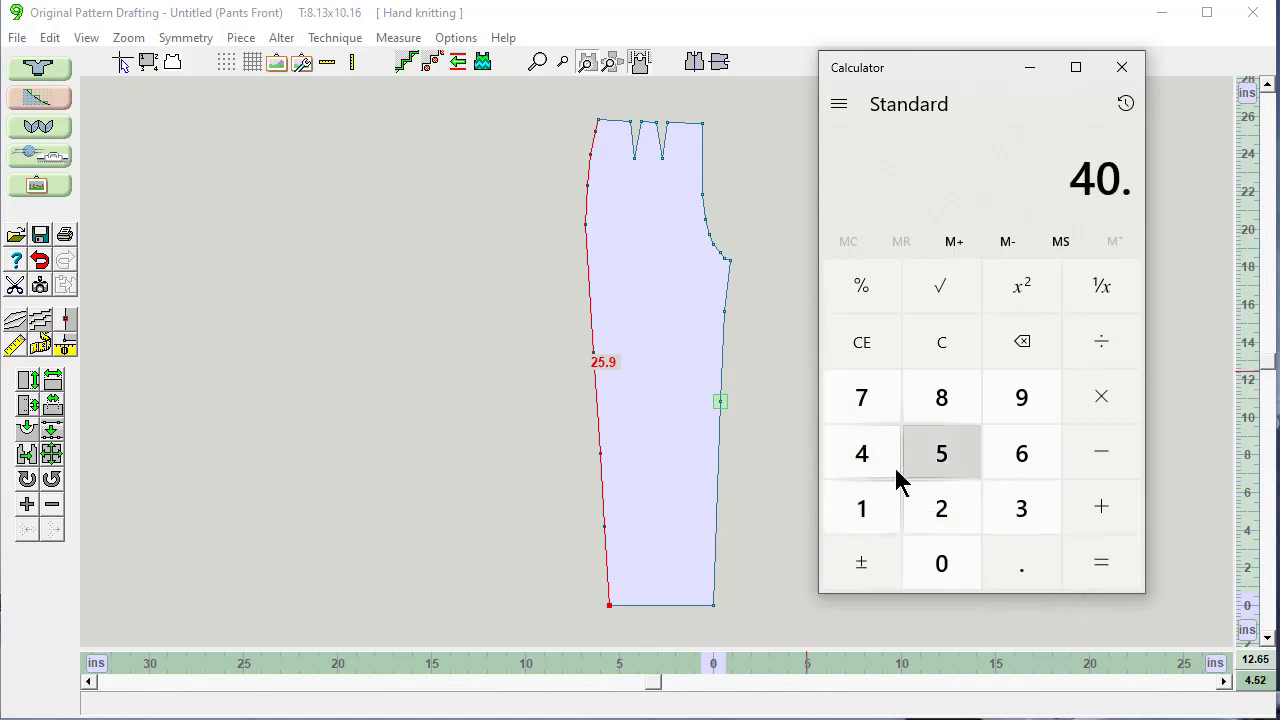
left_click(941, 508)
left_click(861, 398)
left_click(942, 400)
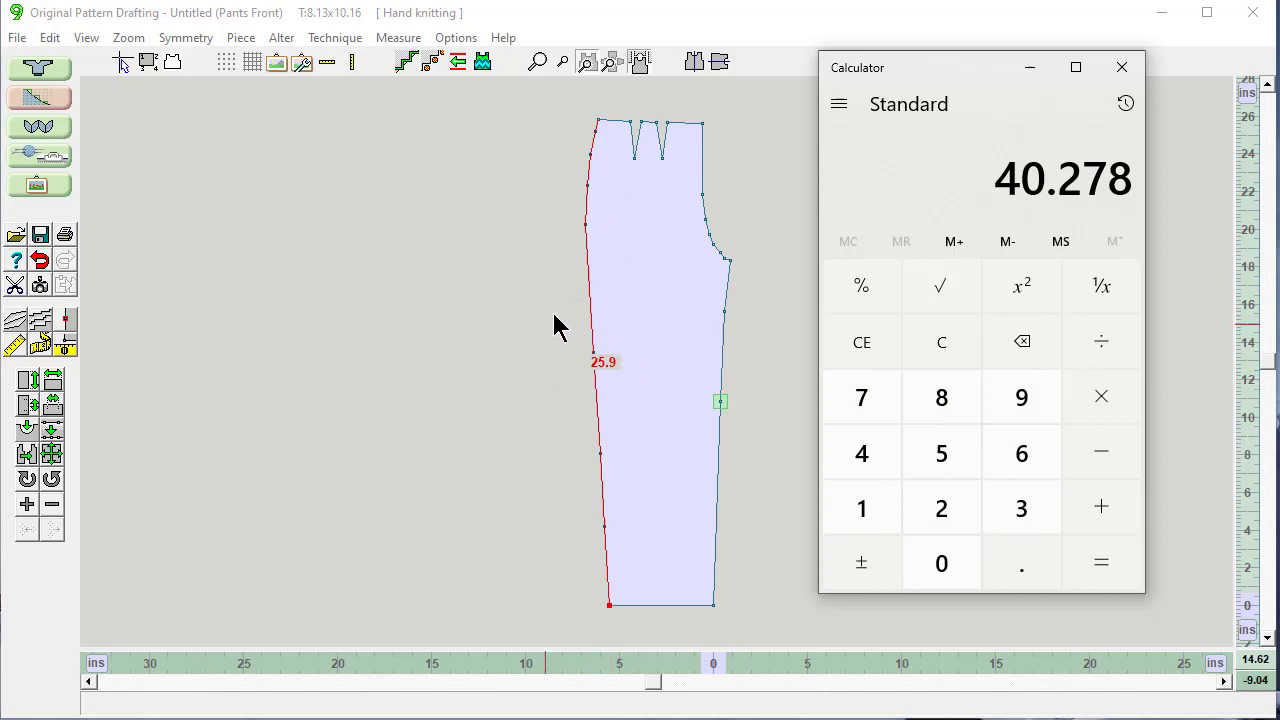
Divide by 25.9 to get the scale ratio 1.555135135135135, then minimize the calculator
left_click(1104, 342)
left_click(928, 508)
left_click(935, 458)
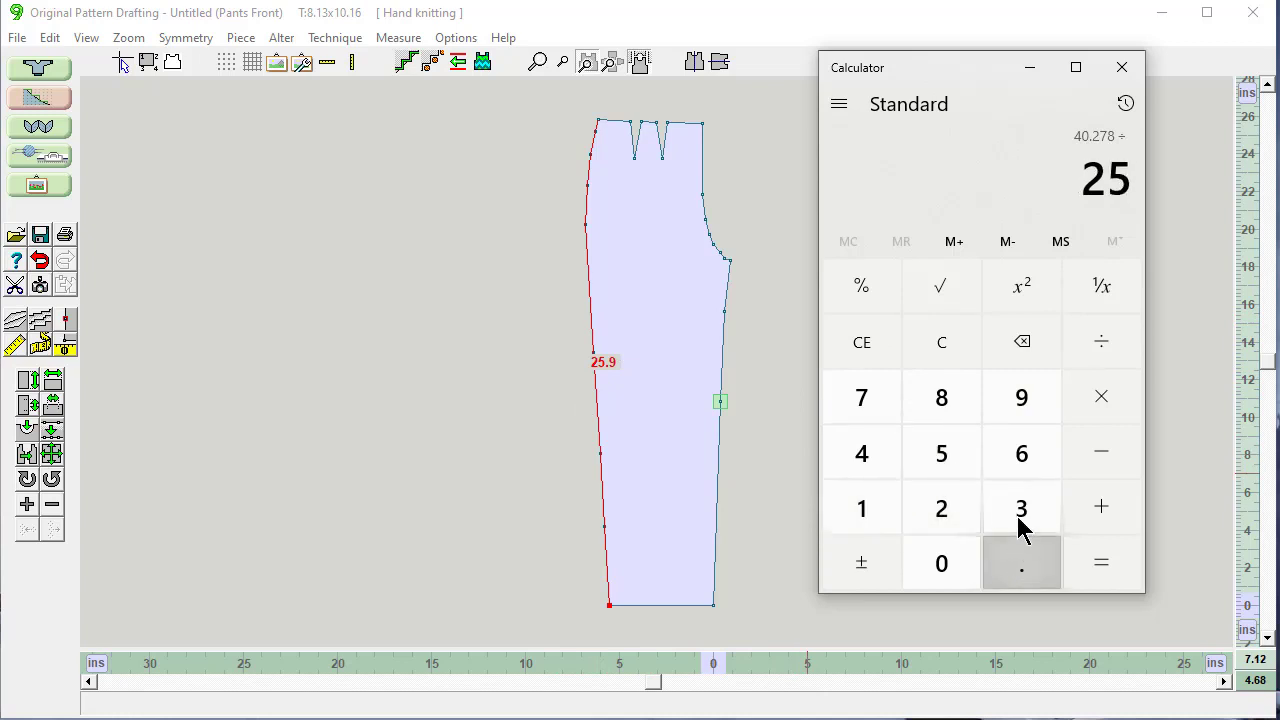
left_click(1020, 560)
left_click(1020, 400)
left_click(1101, 568)
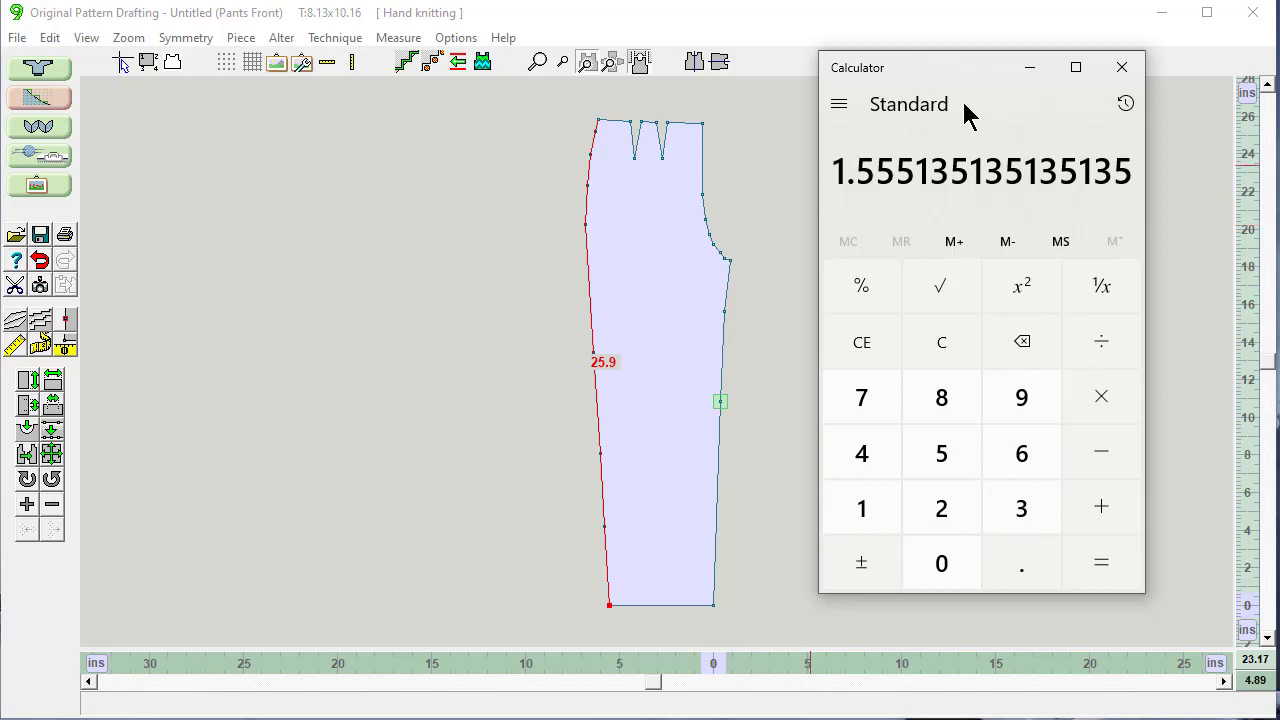
left_click(1030, 72)
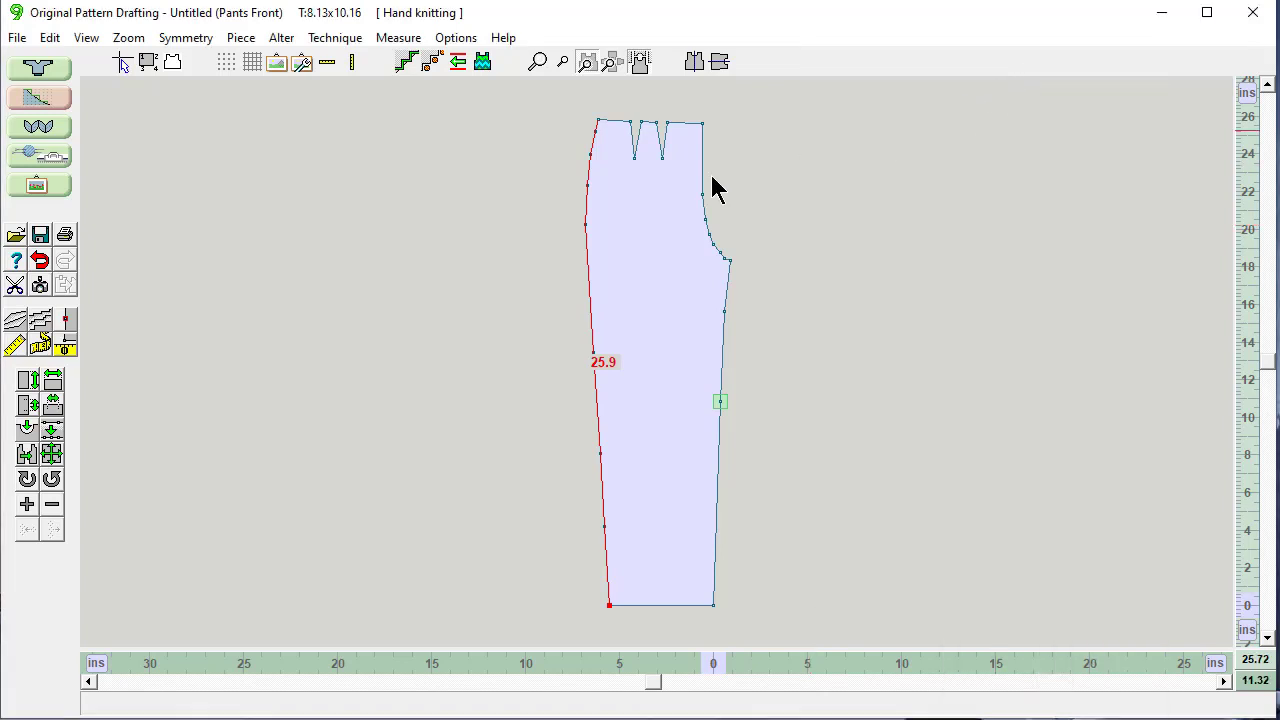
Rescale the whole Pants Front piece by 1.555 so its side seam measures 40.3
left_click(52, 455)
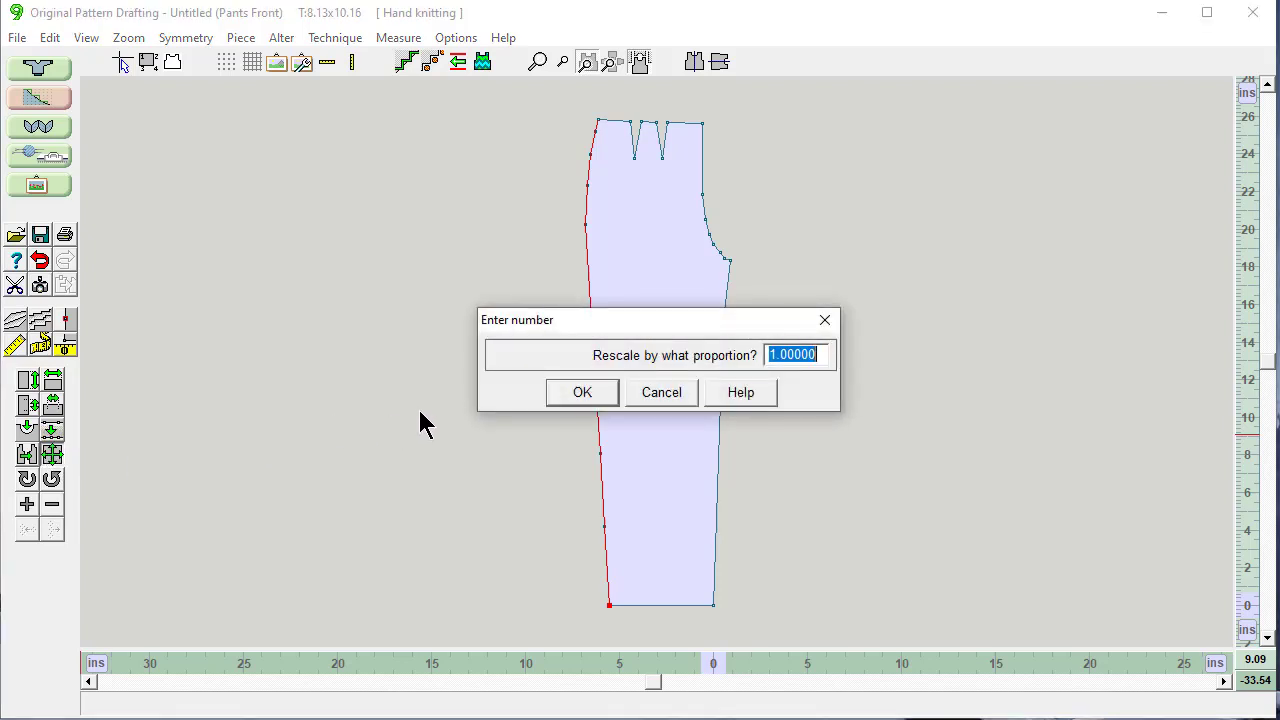
type("1.555")
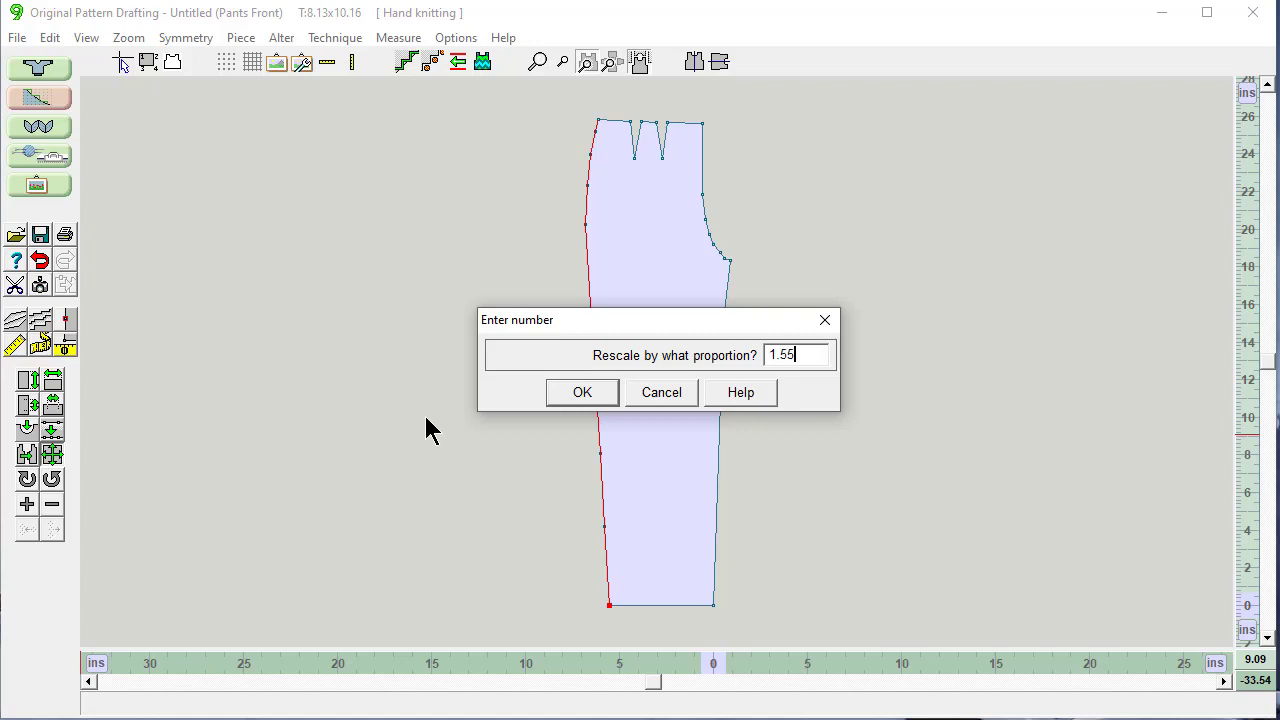
left_click(580, 400)
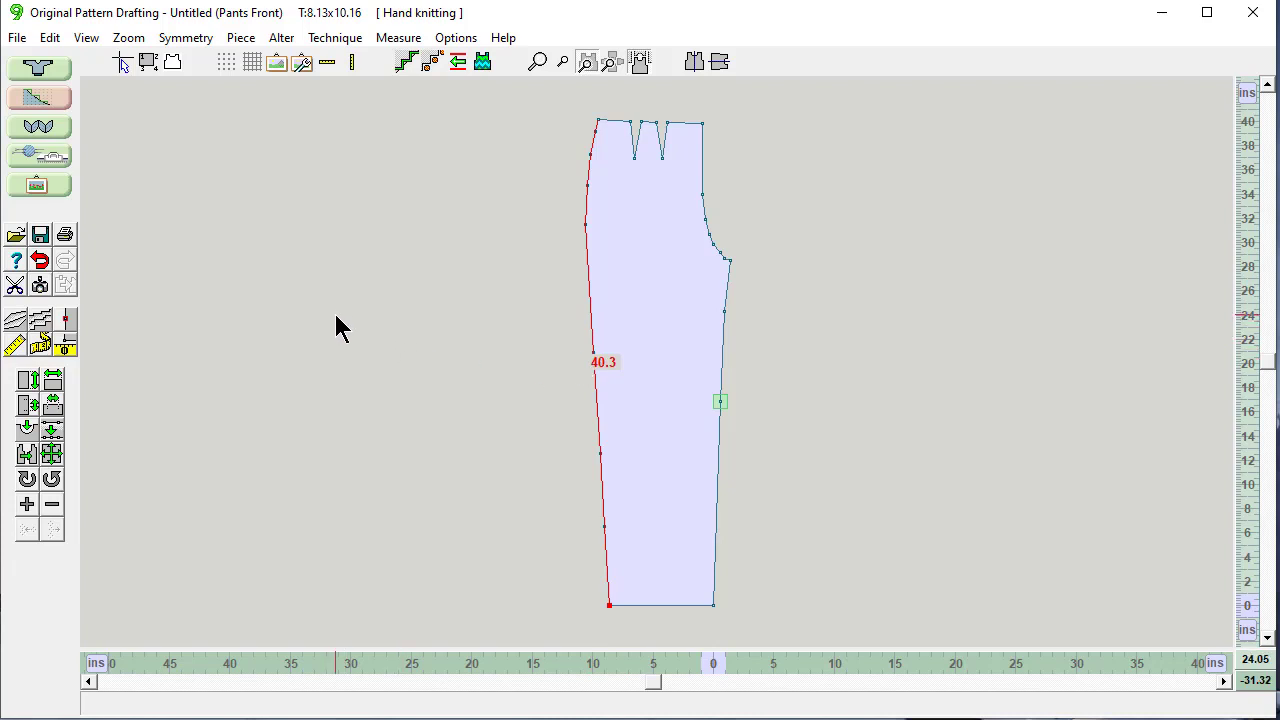
Create a new 4-point 20 x 30 ins rectangle piece named 'Pants back'
left_click(241, 38)
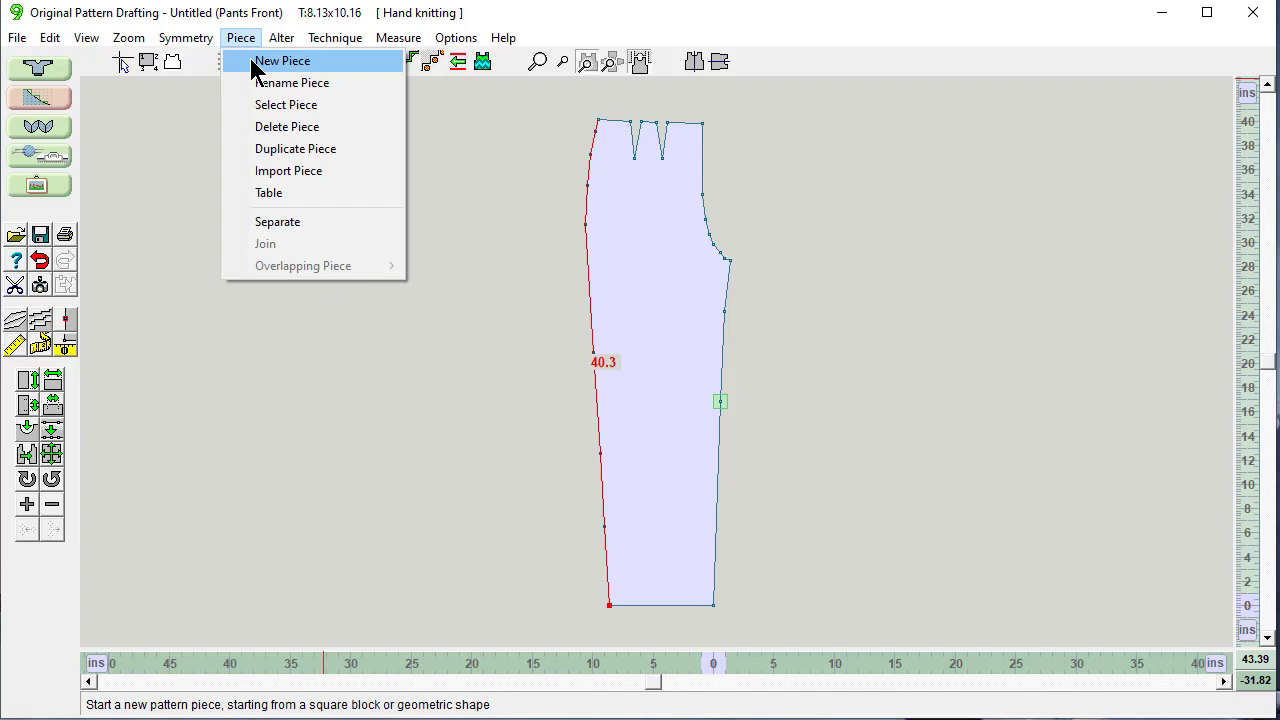
left_click(250, 60)
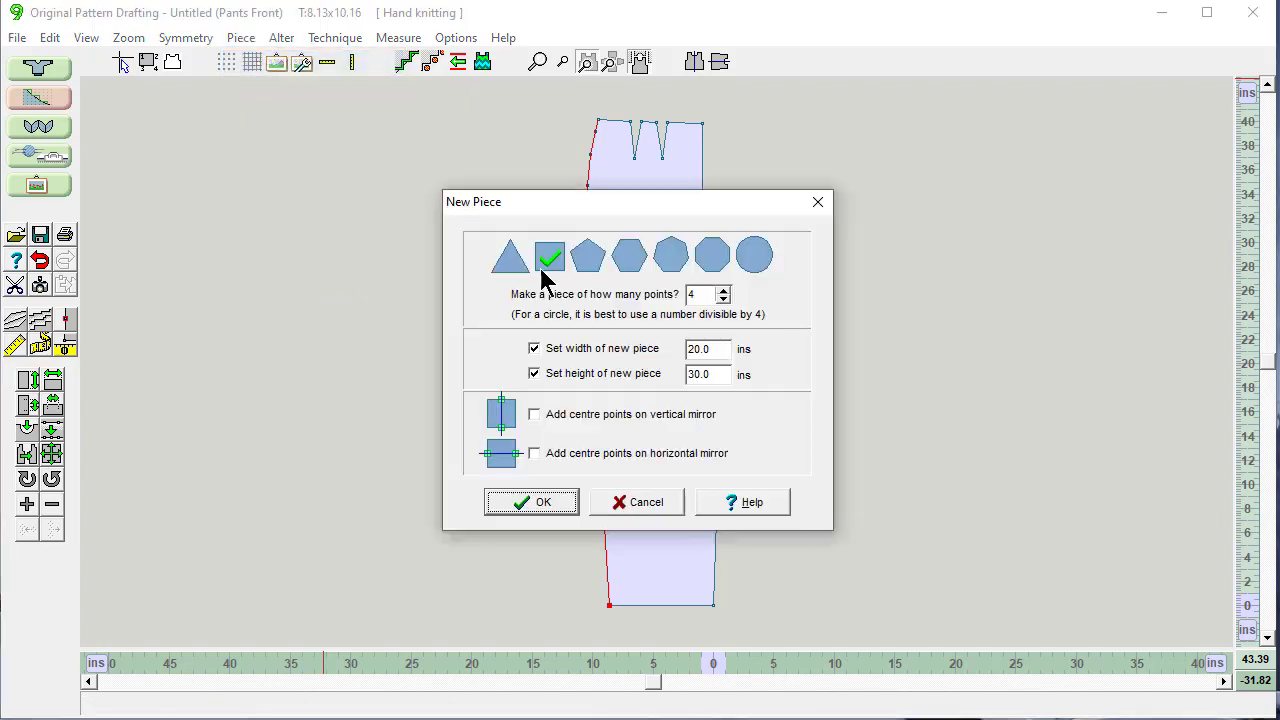
left_click(532, 505)
type("P")
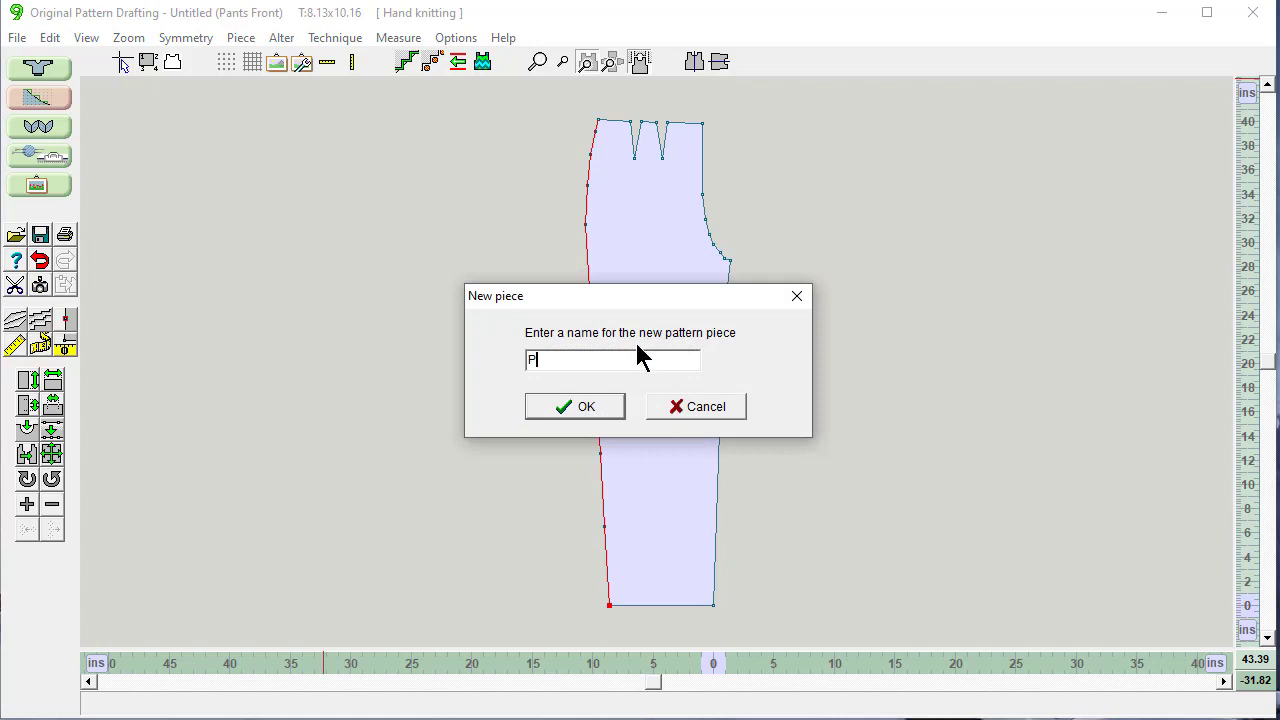
type("ants back")
key("Return")
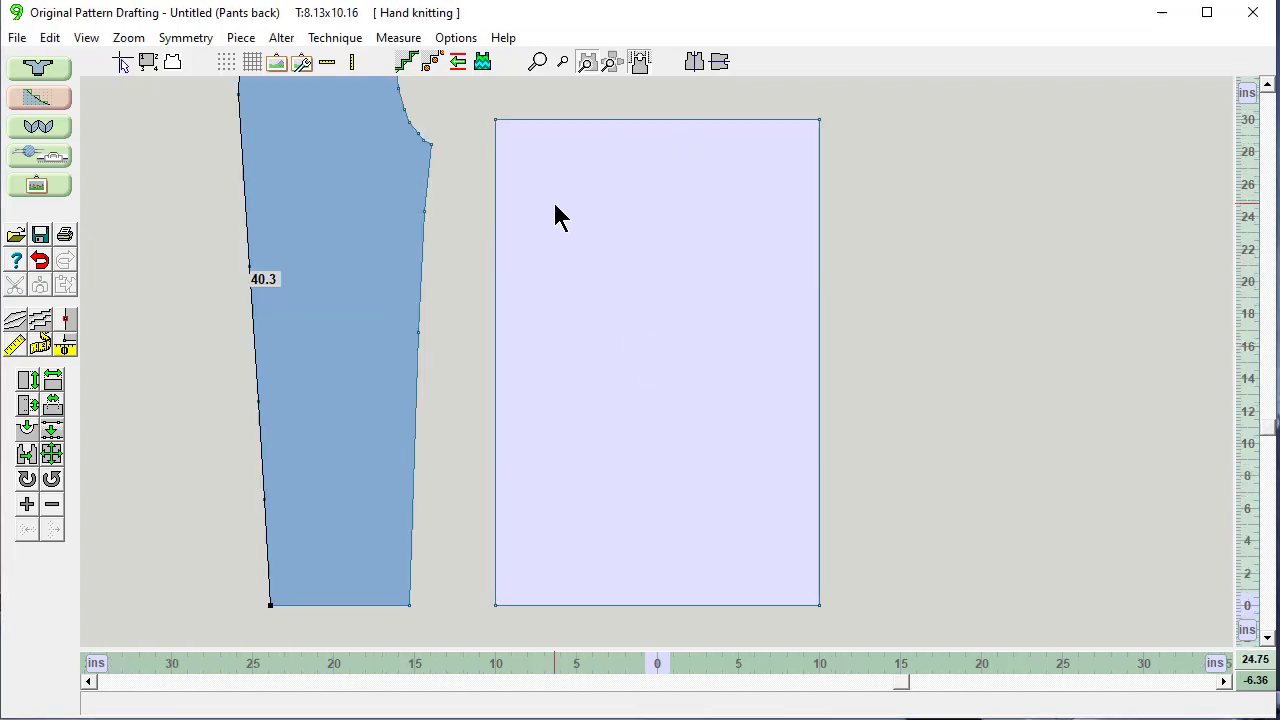
Show FS2 Pants size 12.jpg as a Photo-type background behind the Pants back rectangle
left_click(278, 64)
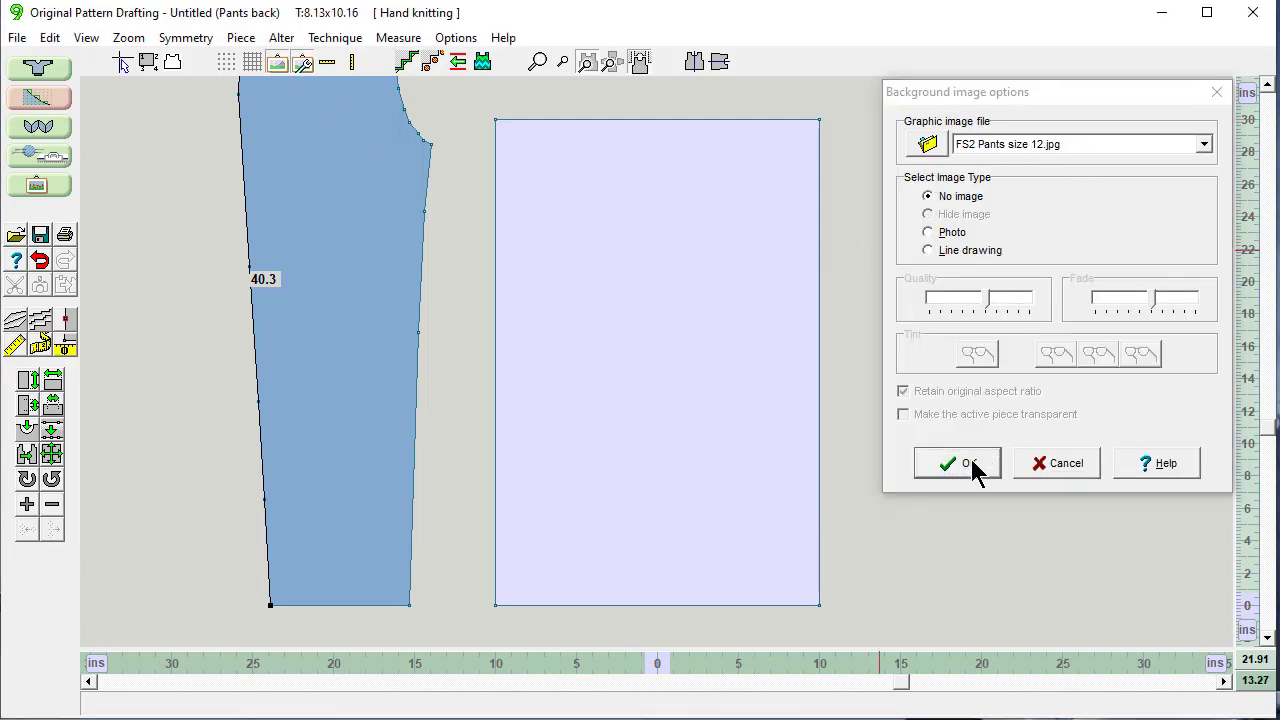
left_click(924, 230)
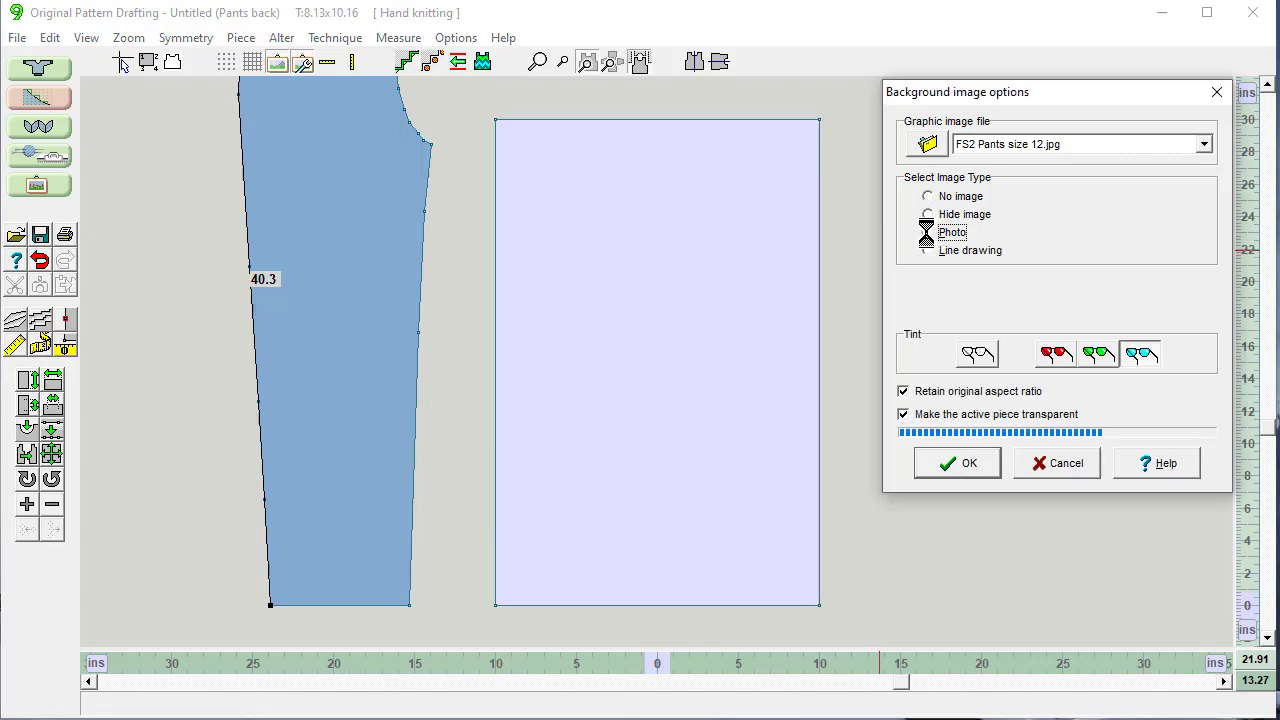
left_click(651, 263)
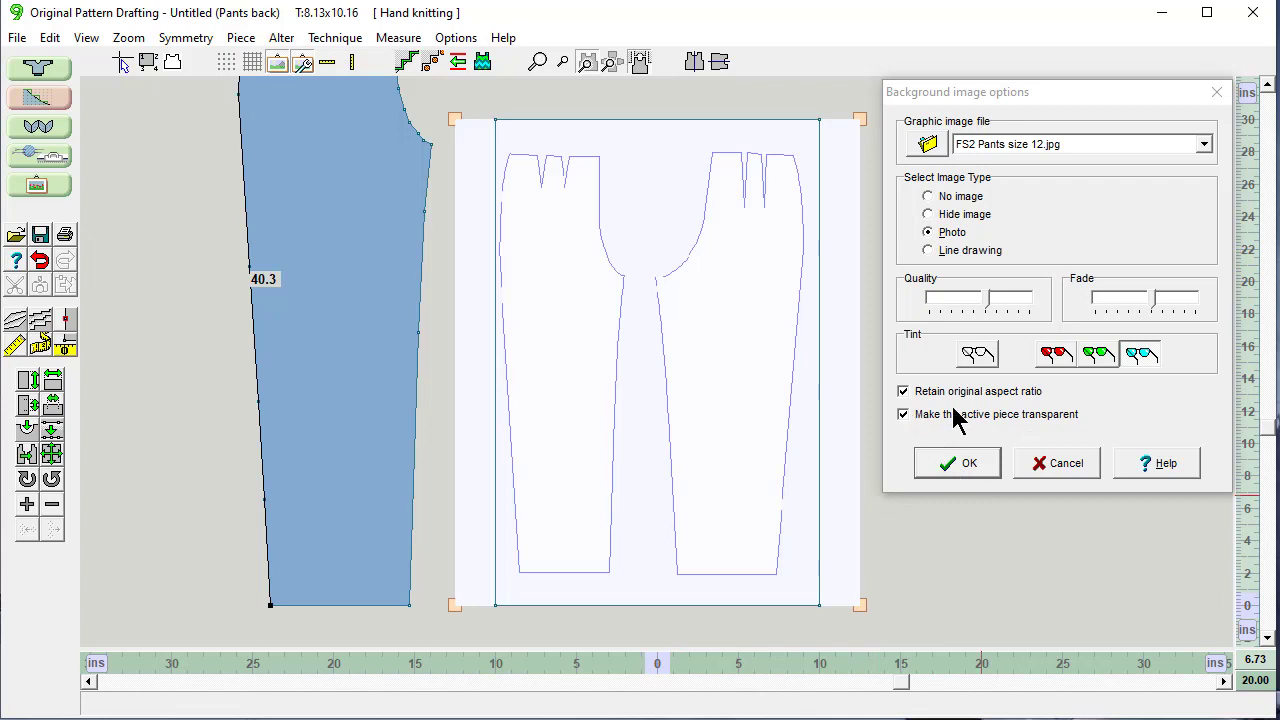
left_click(961, 468)
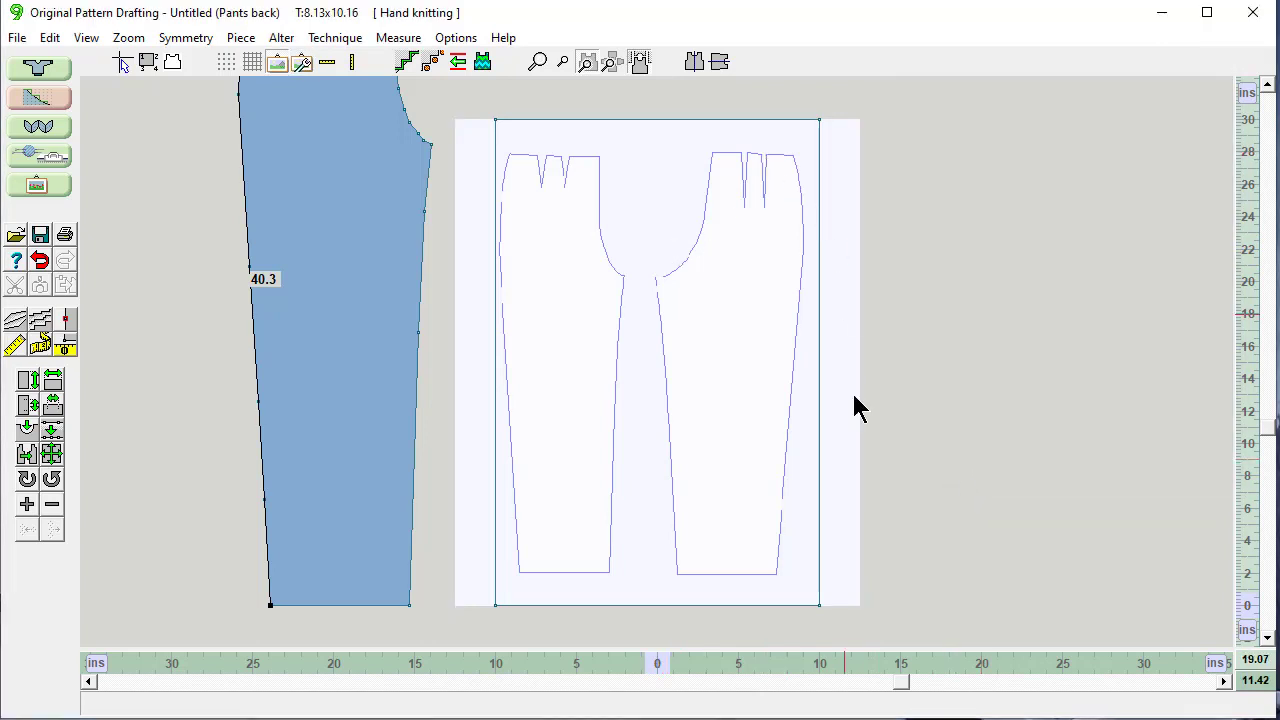
Move the rectangle's four corners onto the back trouser photo's waistband and hem corners
left_click(495, 120)
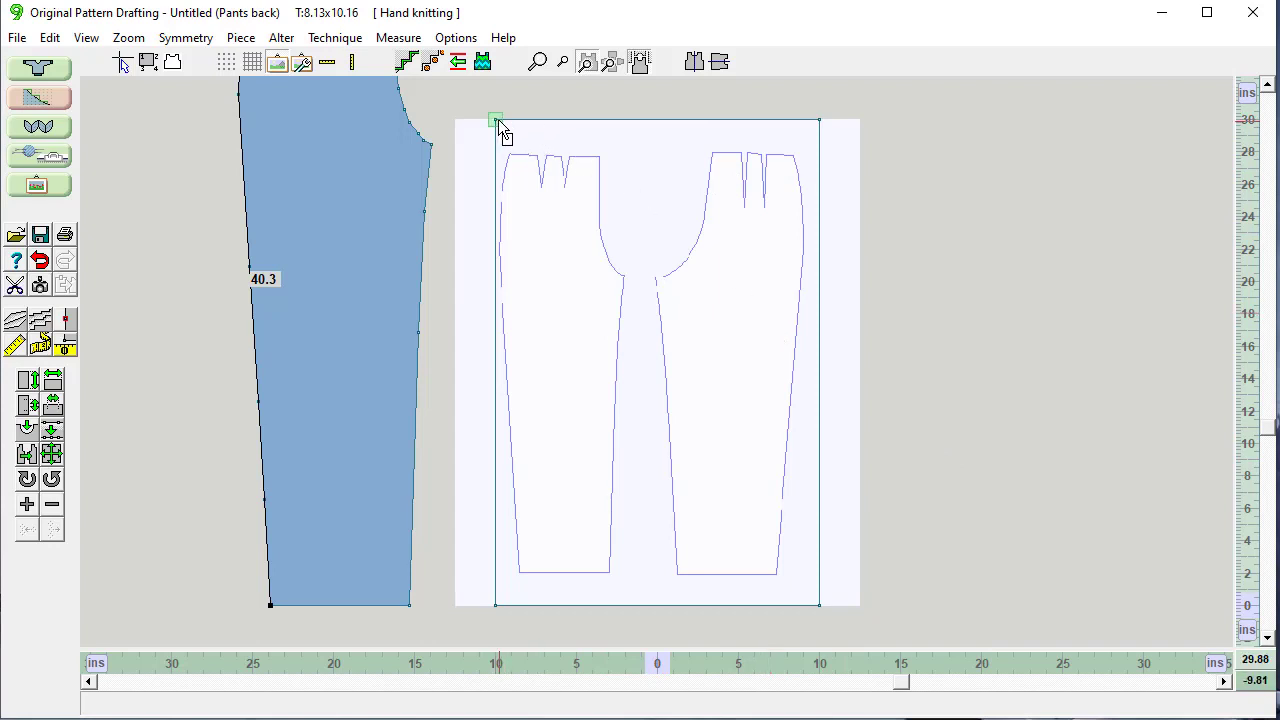
left_click(714, 156)
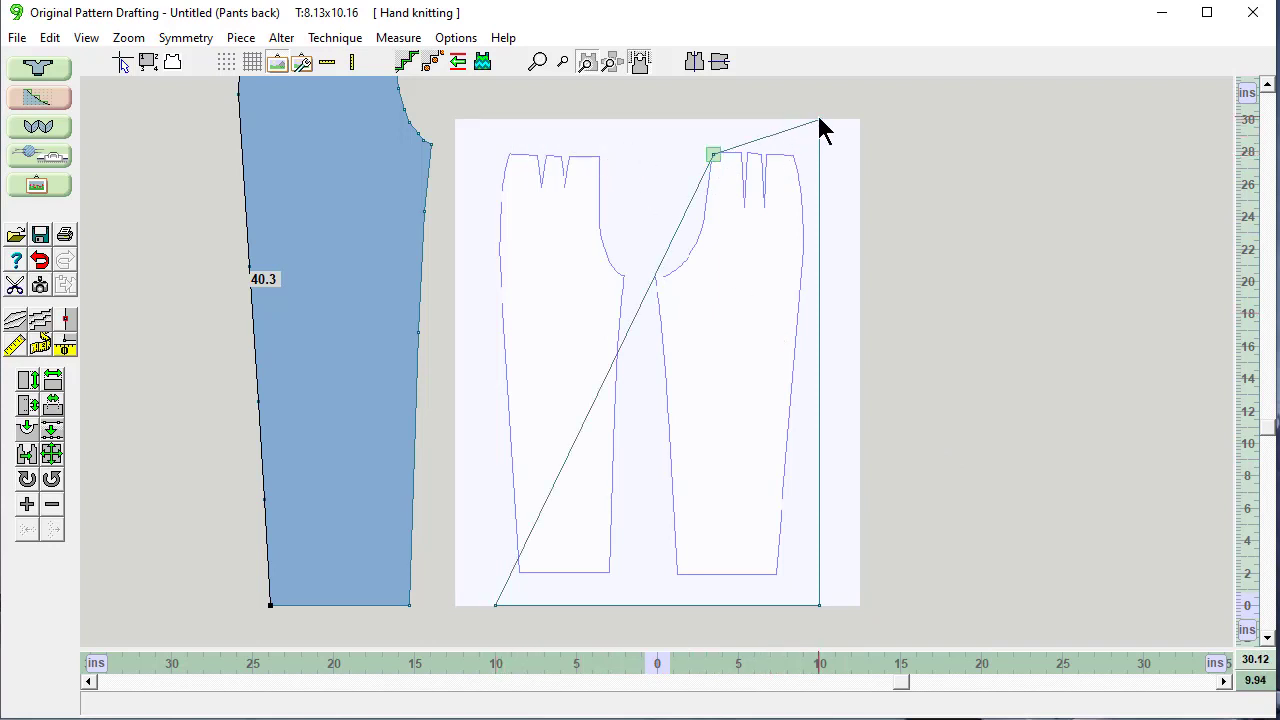
left_click(819, 120)
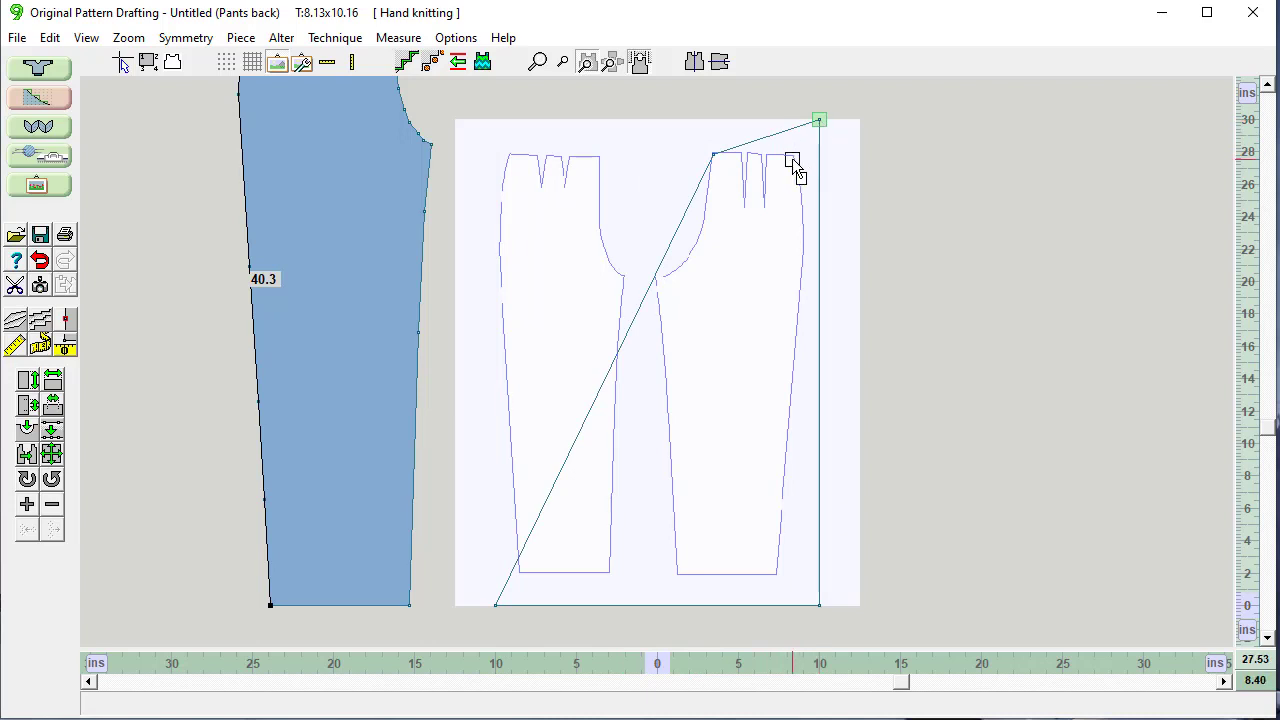
left_click(792, 160)
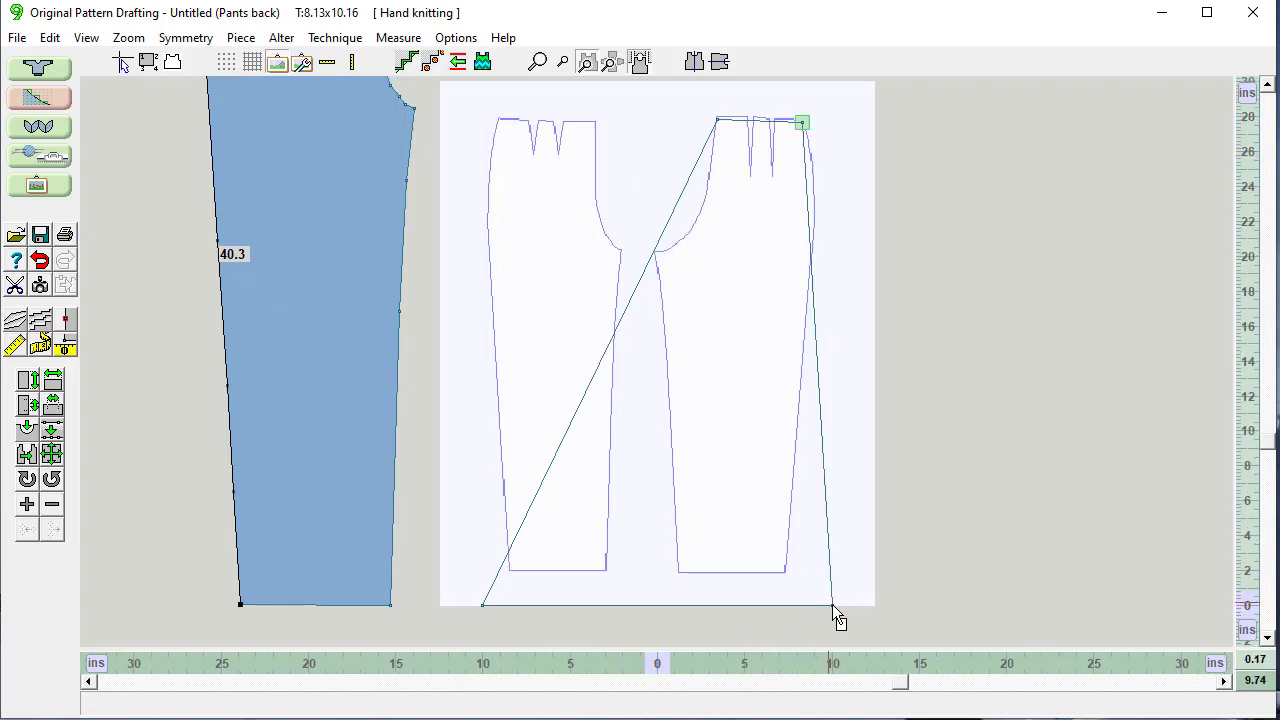
left_click(830, 604)
left_click(784, 572)
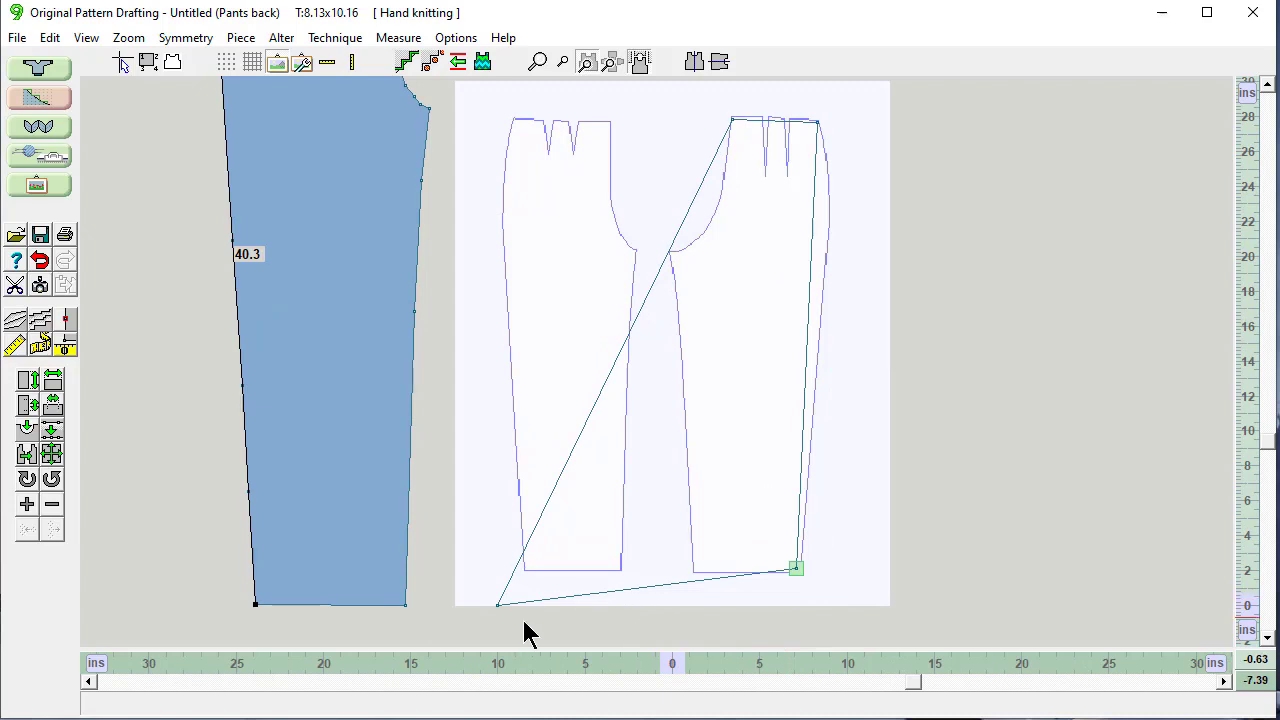
left_click(496, 605)
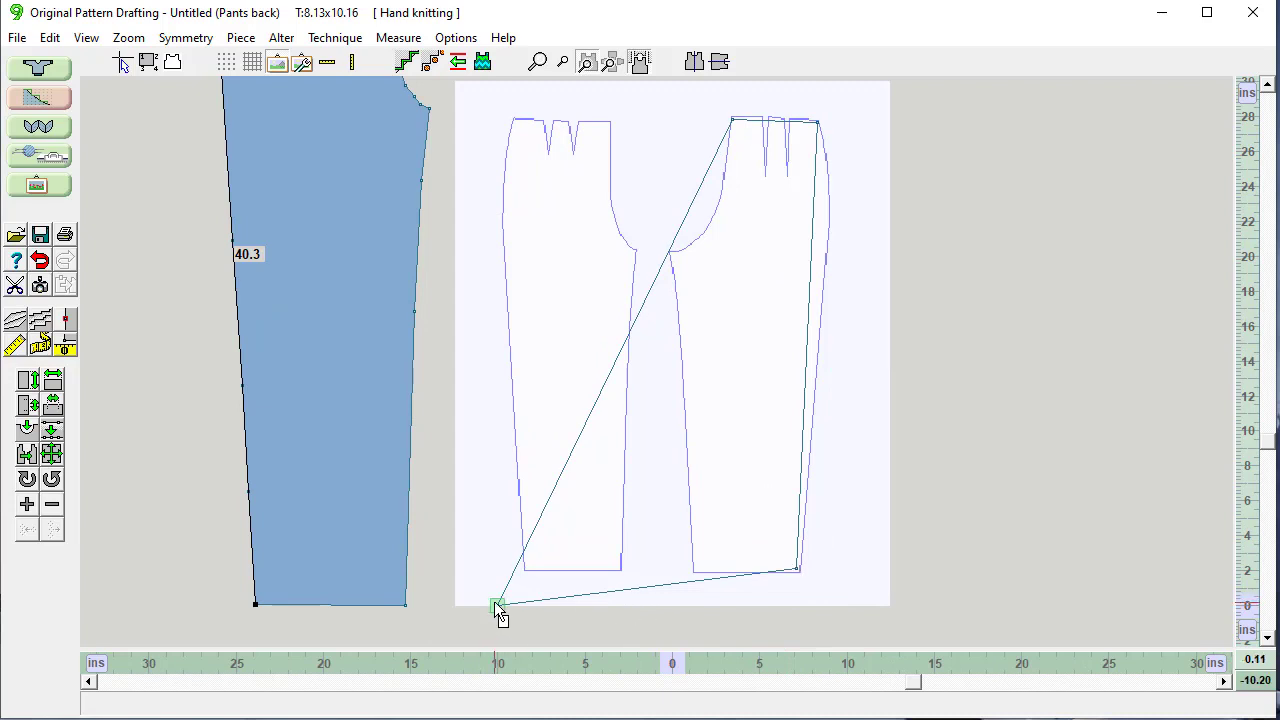
left_click(692, 574)
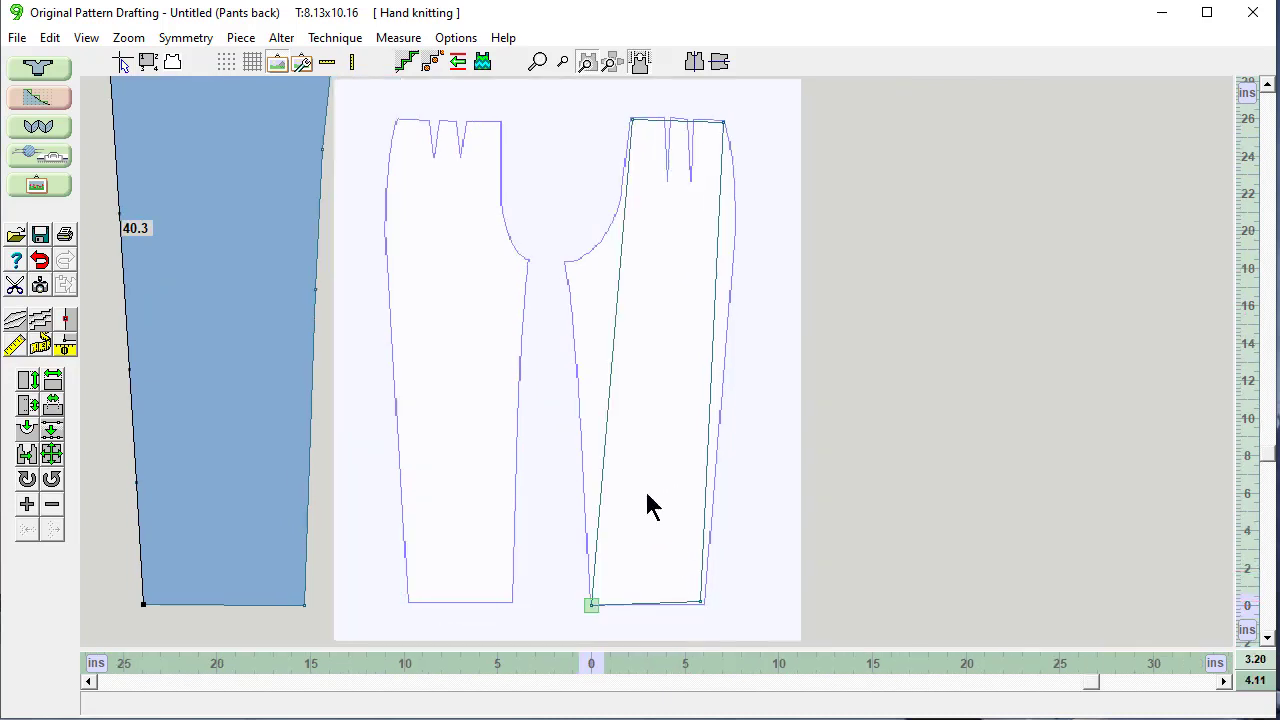
left_click(537, 62)
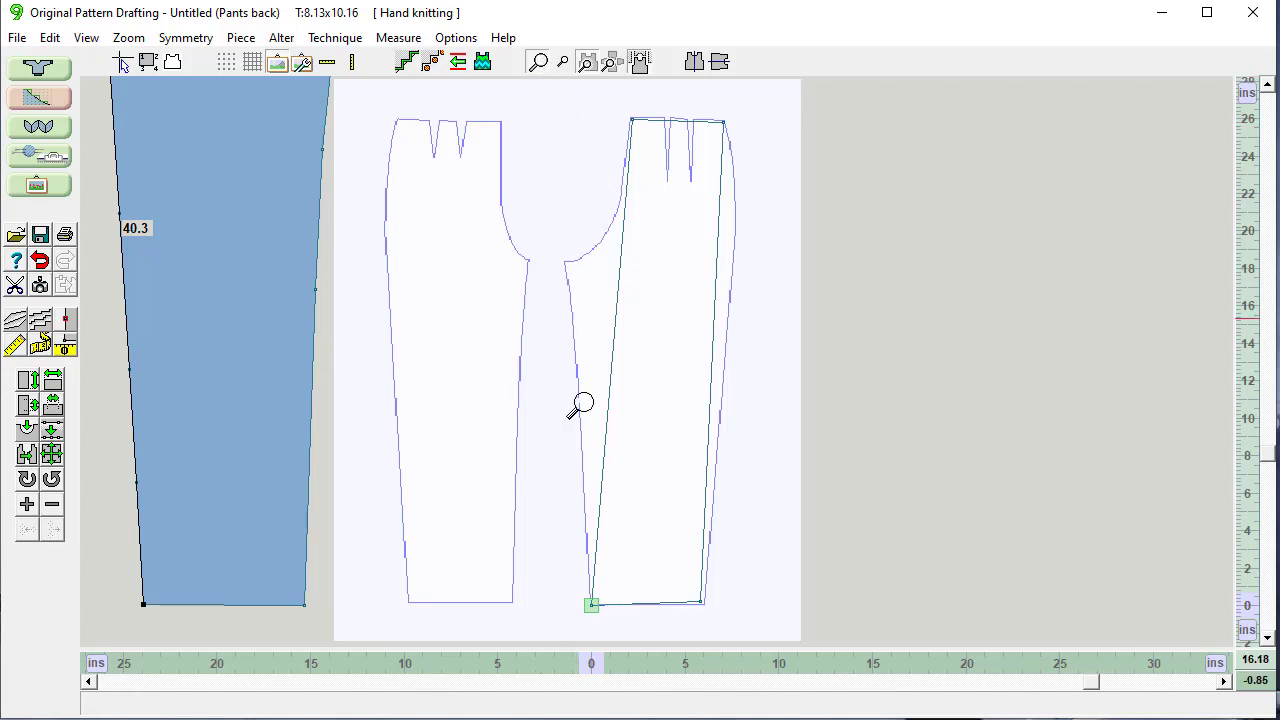
Zoom in on the hem and set both lower corner points exactly on the photo's hem corners
left_click(617, 568)
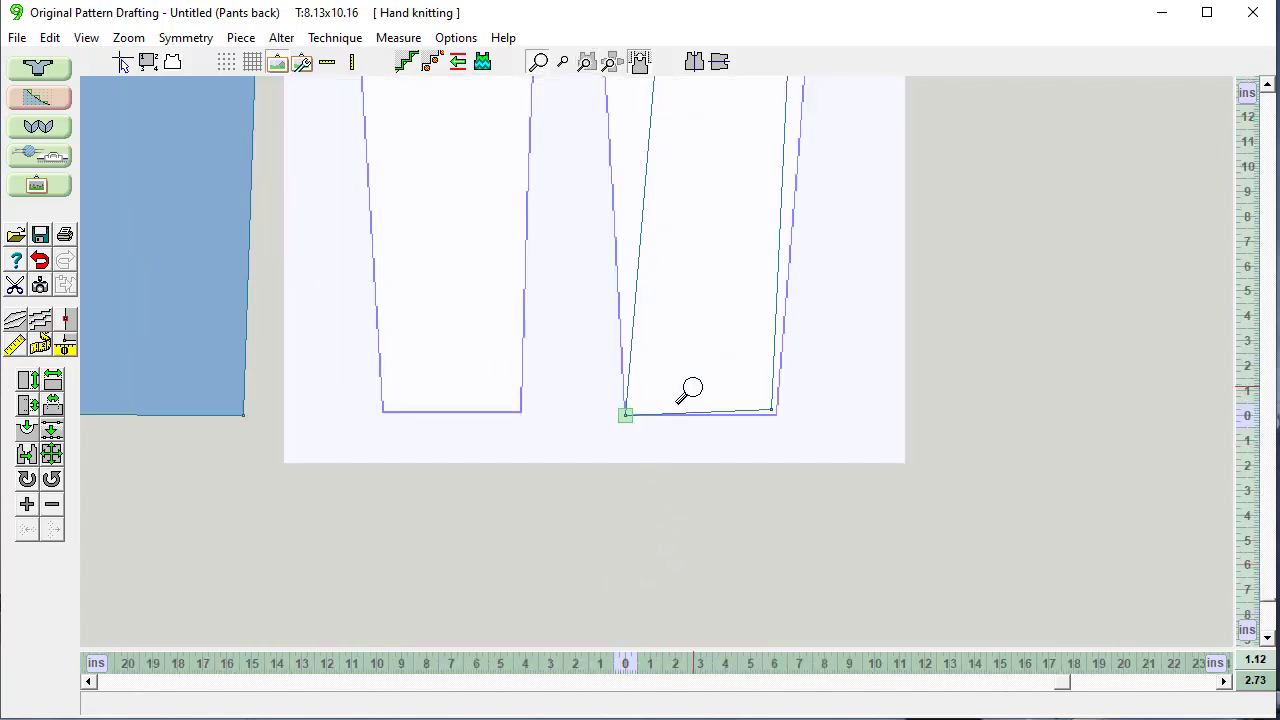
left_click(680, 384)
left_click(677, 383)
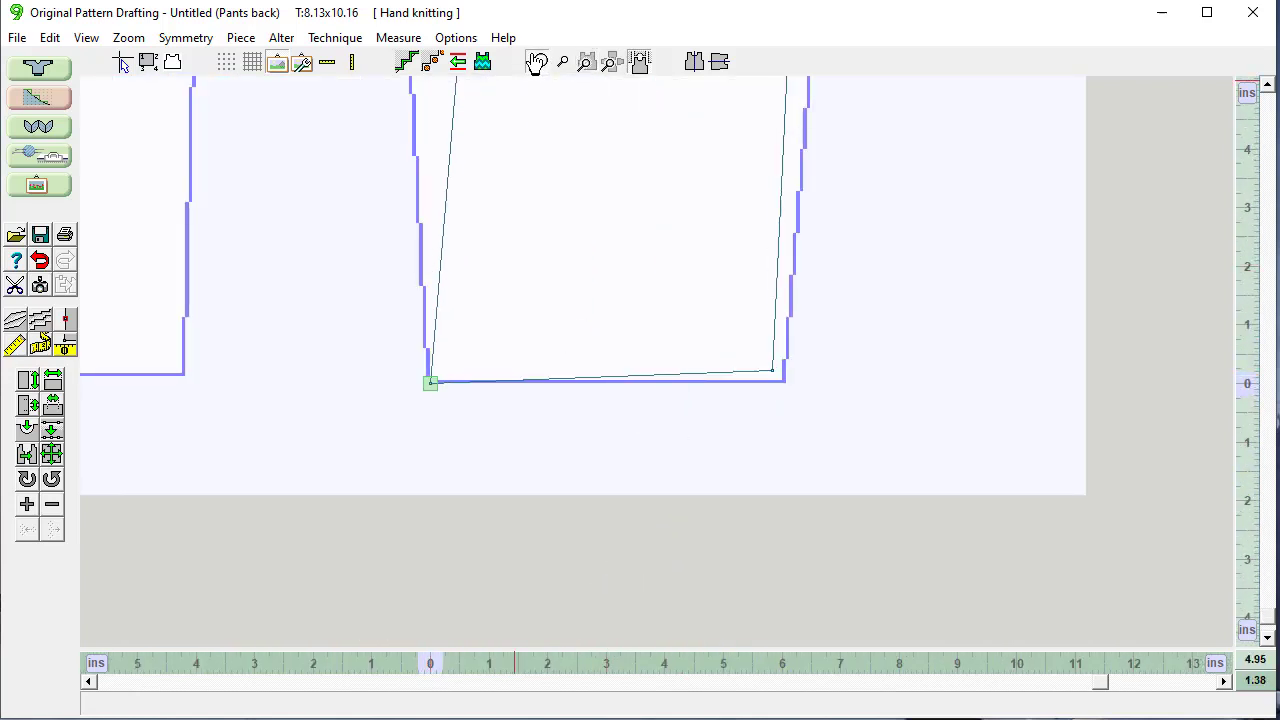
left_click(771, 369)
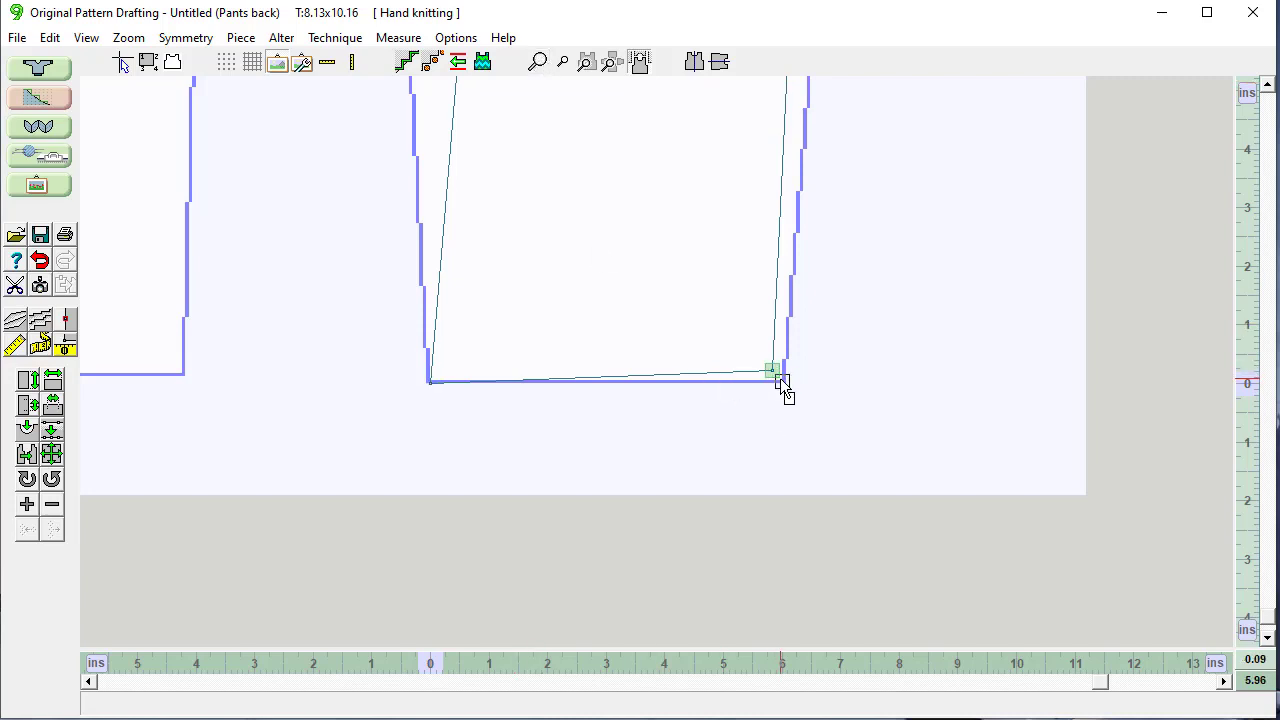
left_click(780, 380)
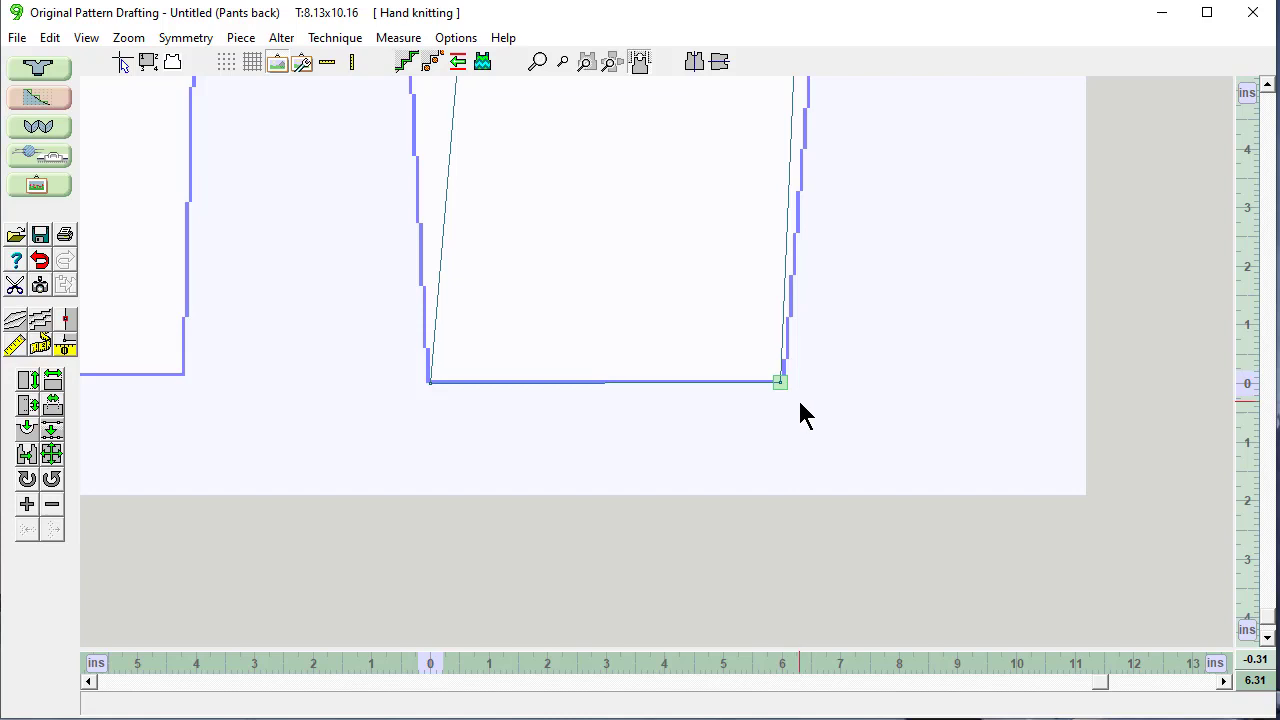
left_click(431, 384)
left_click_drag(434, 386, 432, 385)
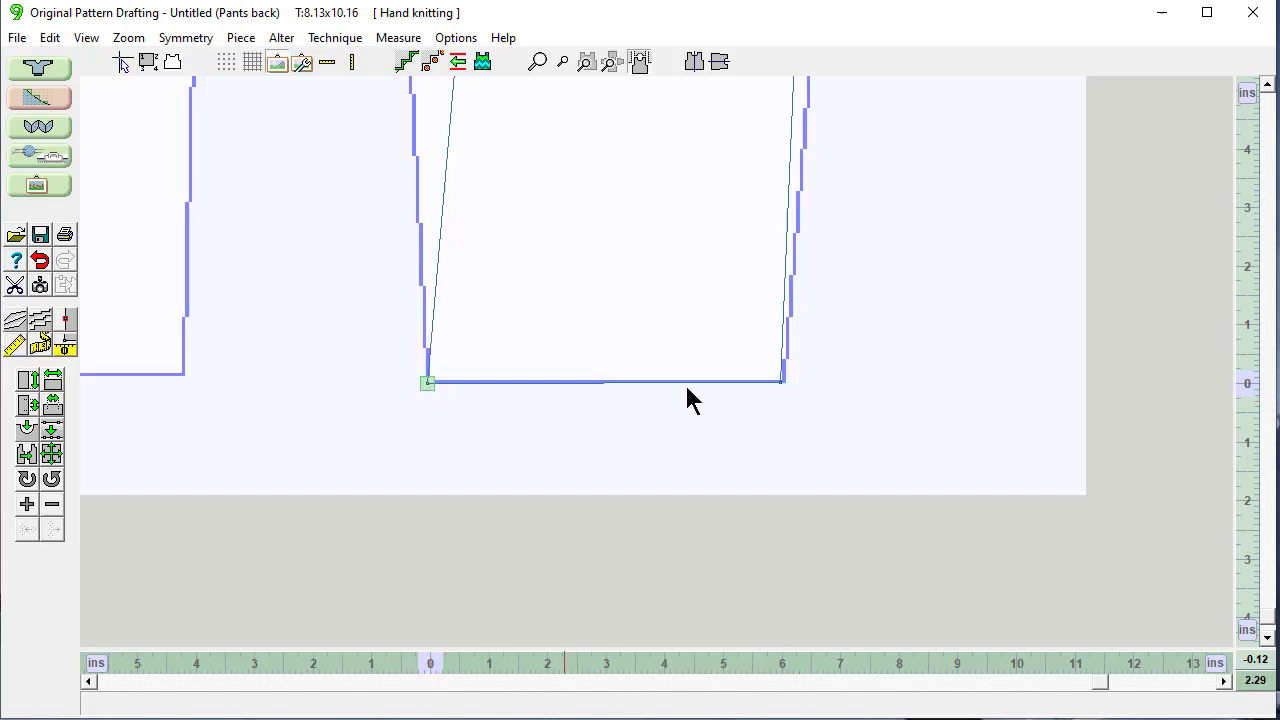
left_click(1266, 88)
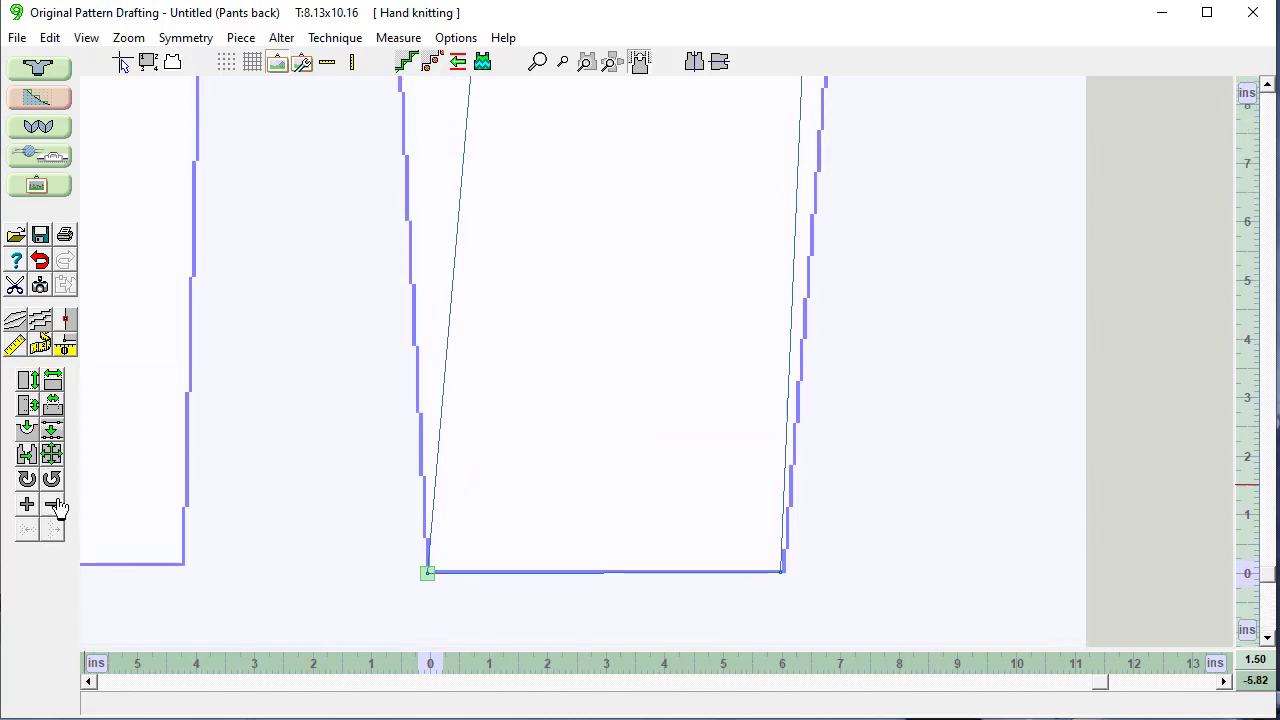
Add points up the Pants back's left inseam, following the photo outline
left_click(27, 504)
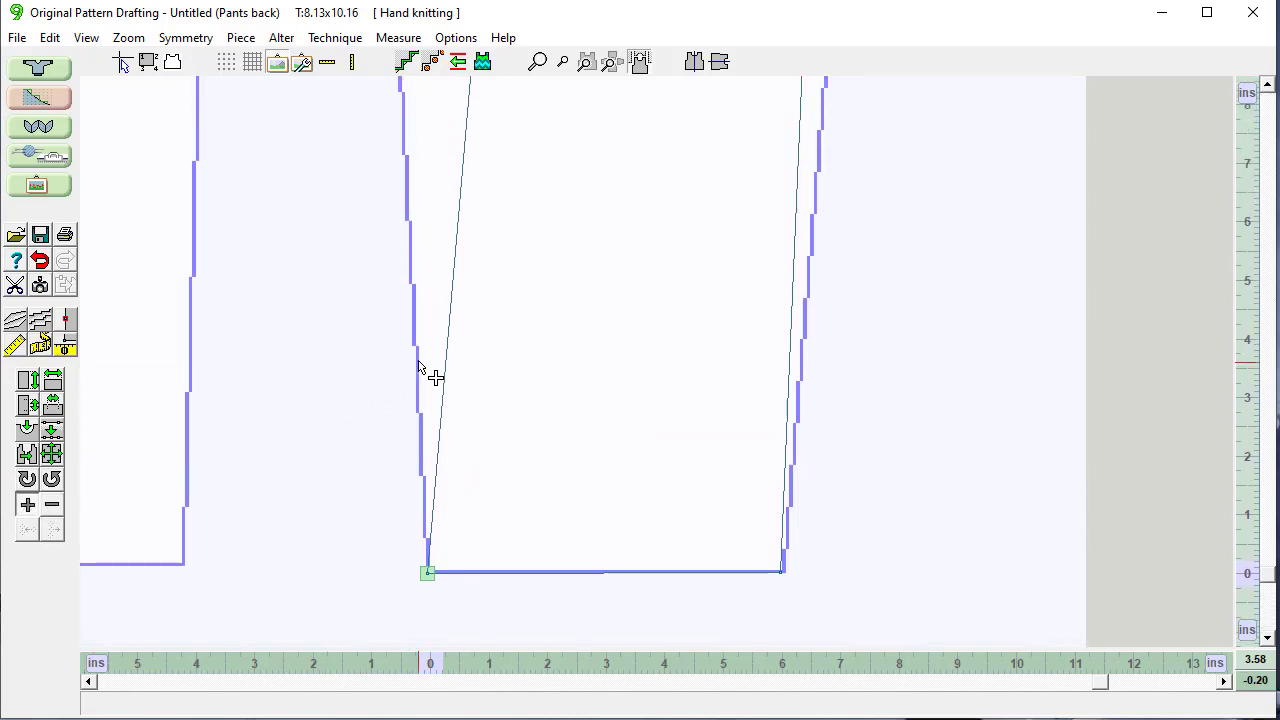
left_click(414, 308)
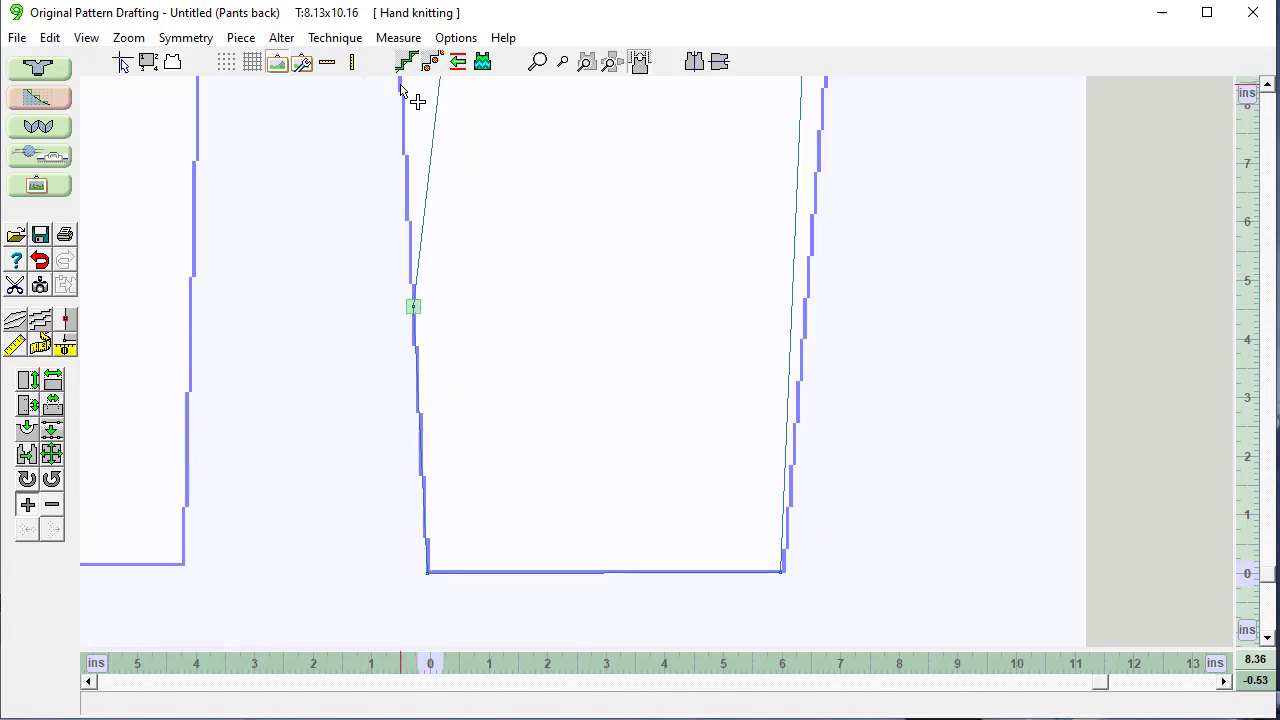
left_click(1270, 112)
left_click(1270, 112)
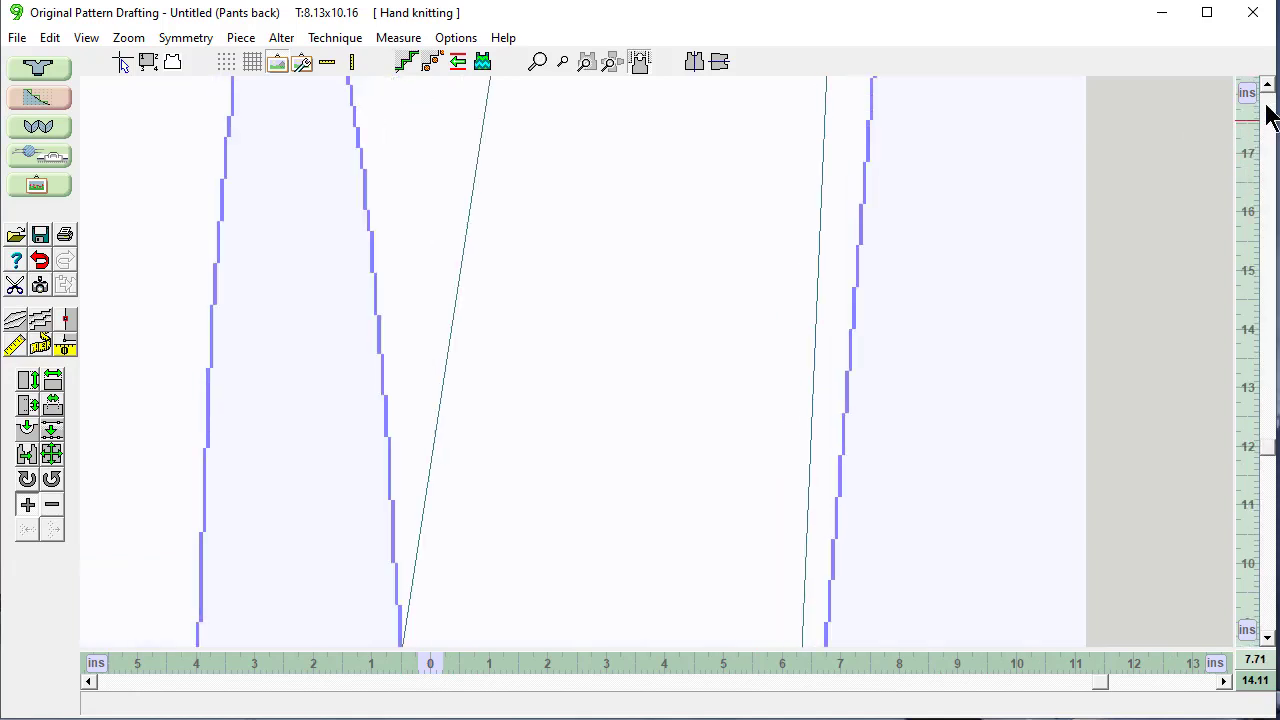
left_click(378, 320)
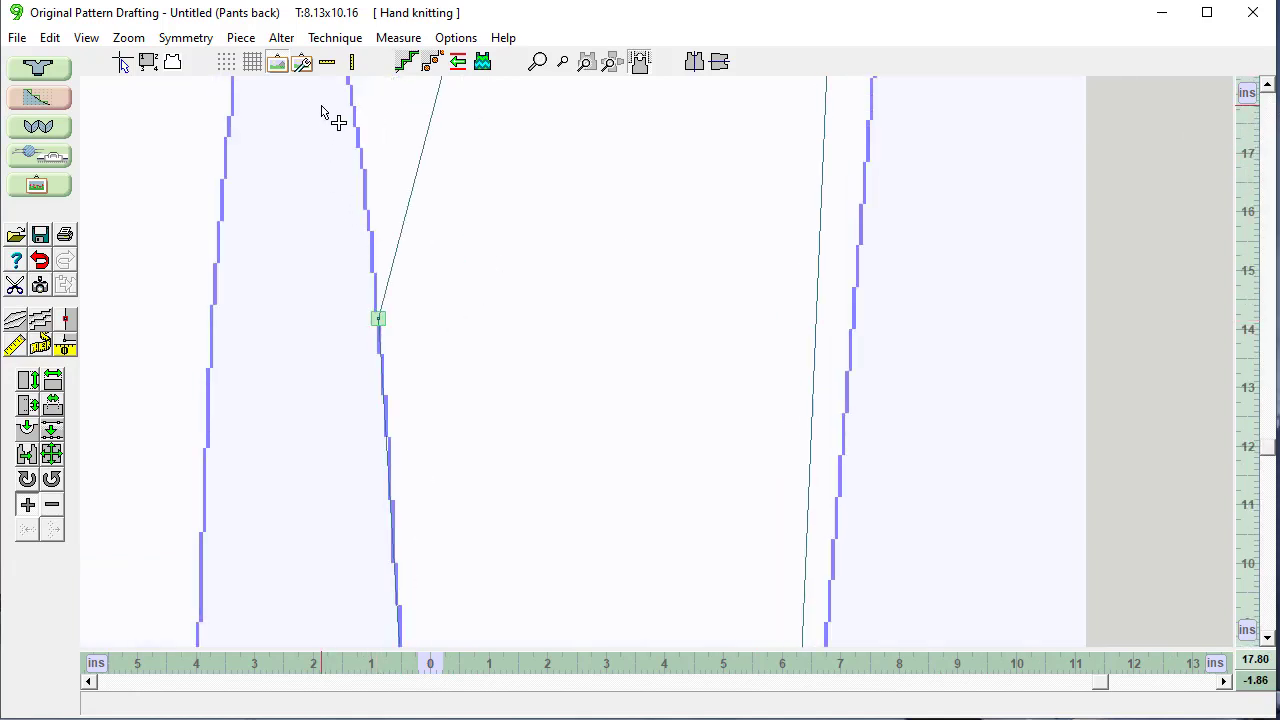
left_click(352, 90)
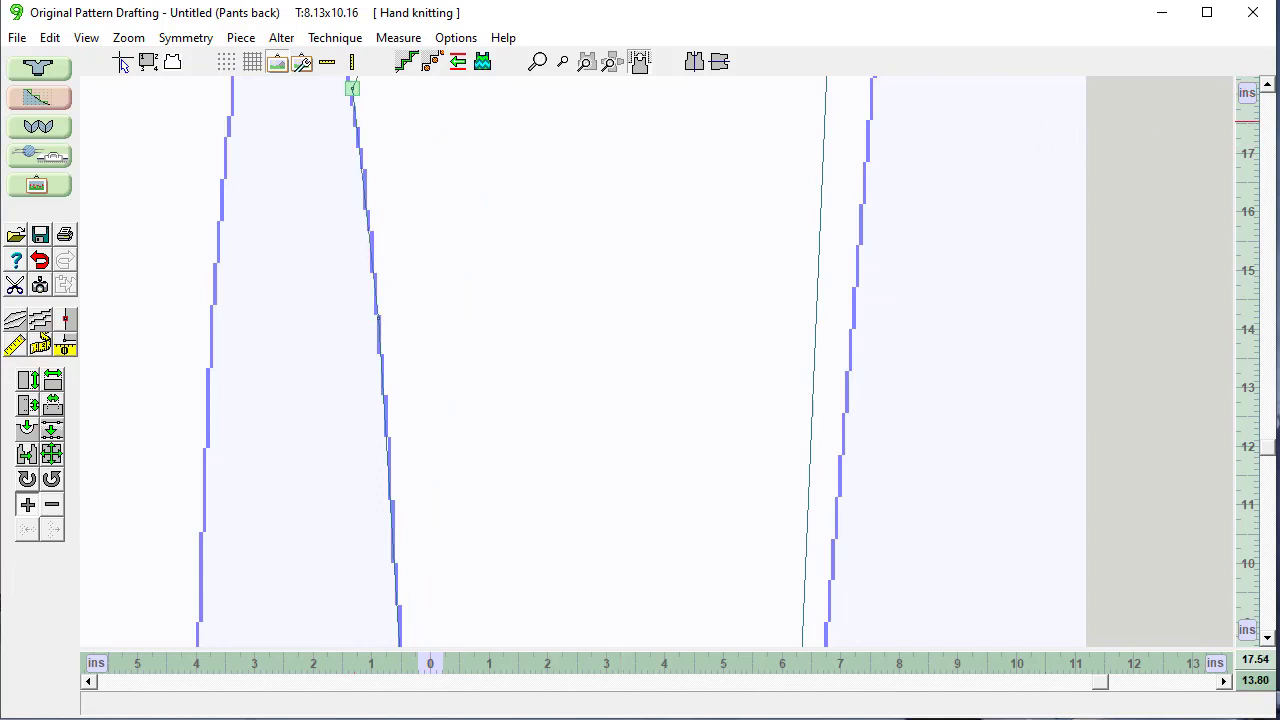
left_click(1271, 115)
left_click(1271, 115)
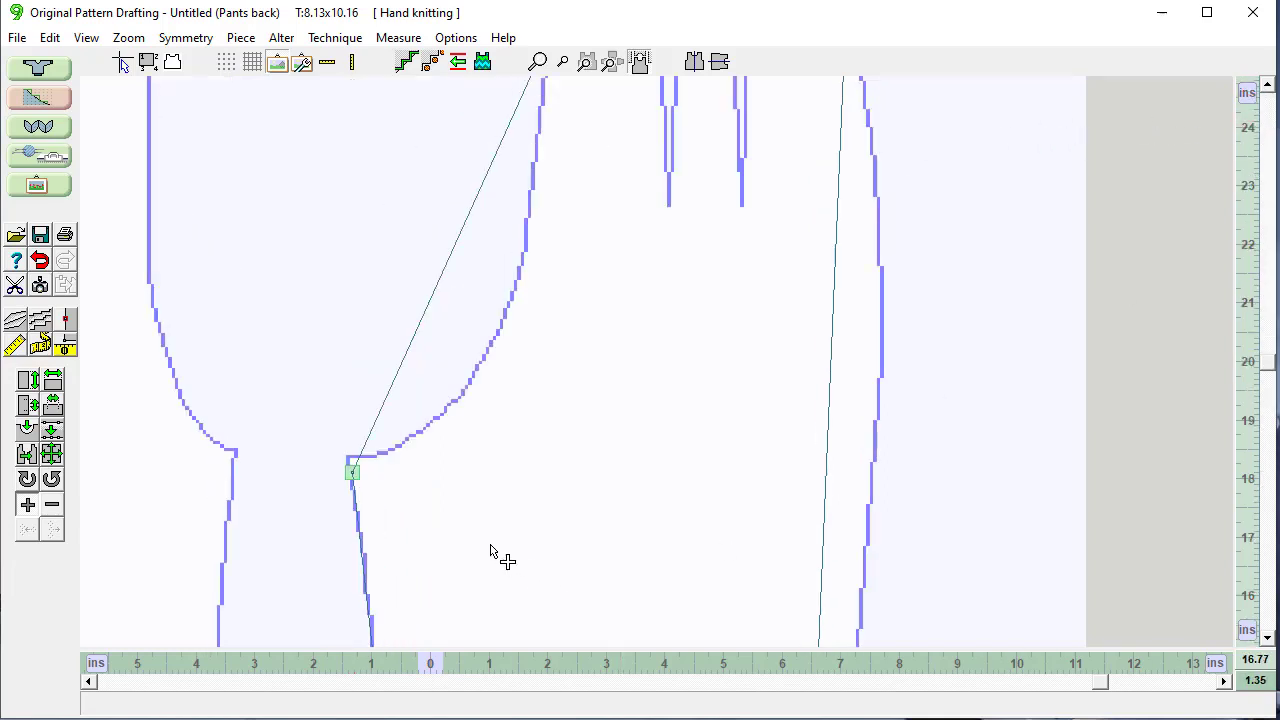
Move a point onto the crotch corner and add points around the crotch curve toward the waist
left_click(28, 505)
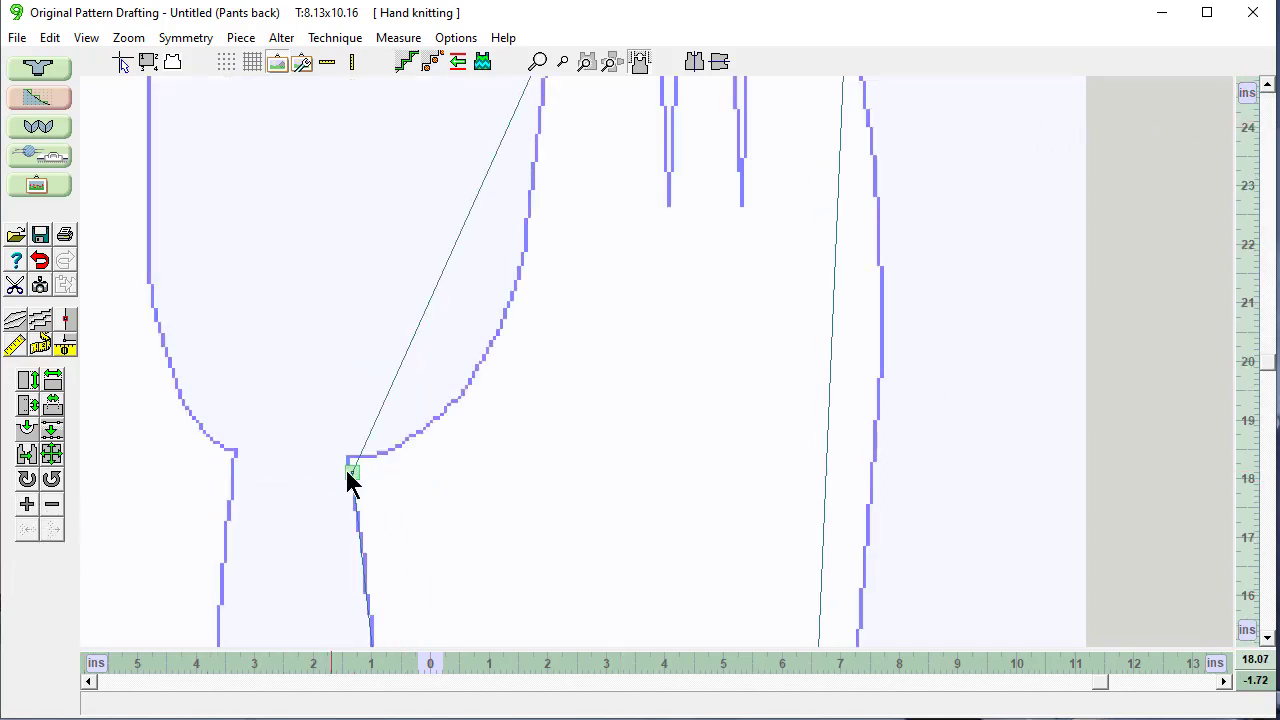
left_click_drag(352, 474, 347, 456)
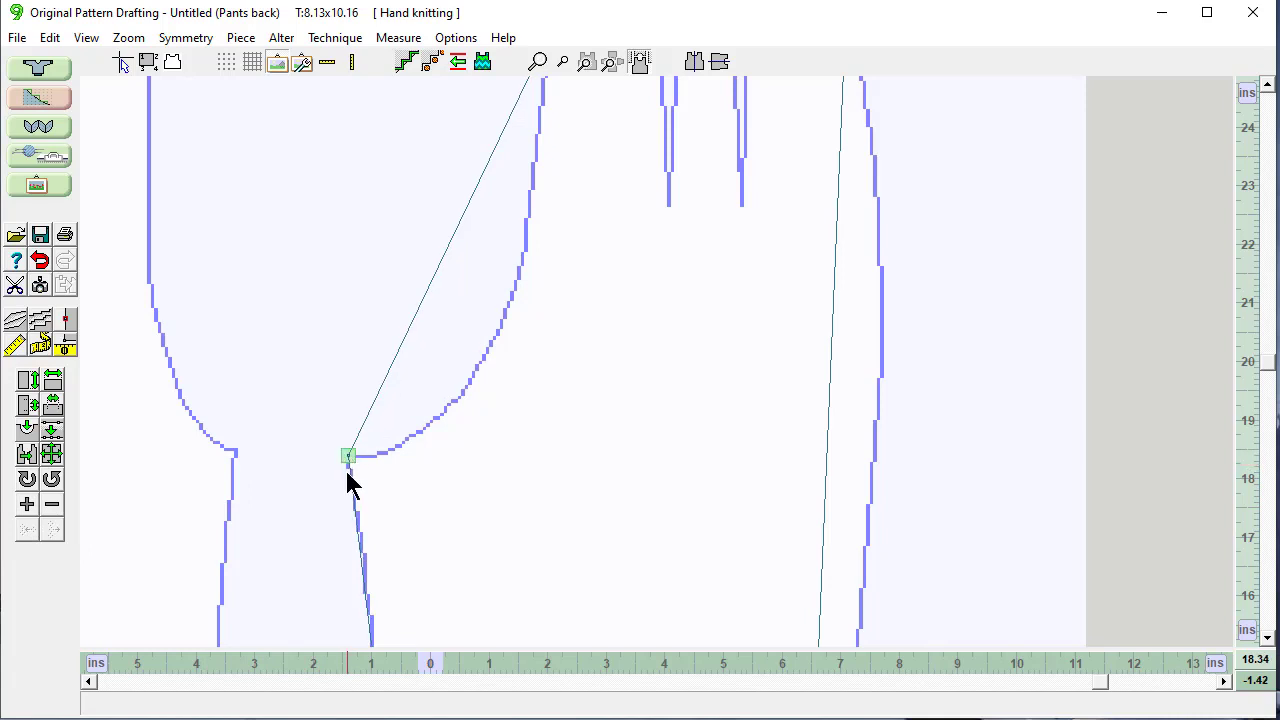
left_click(28, 505)
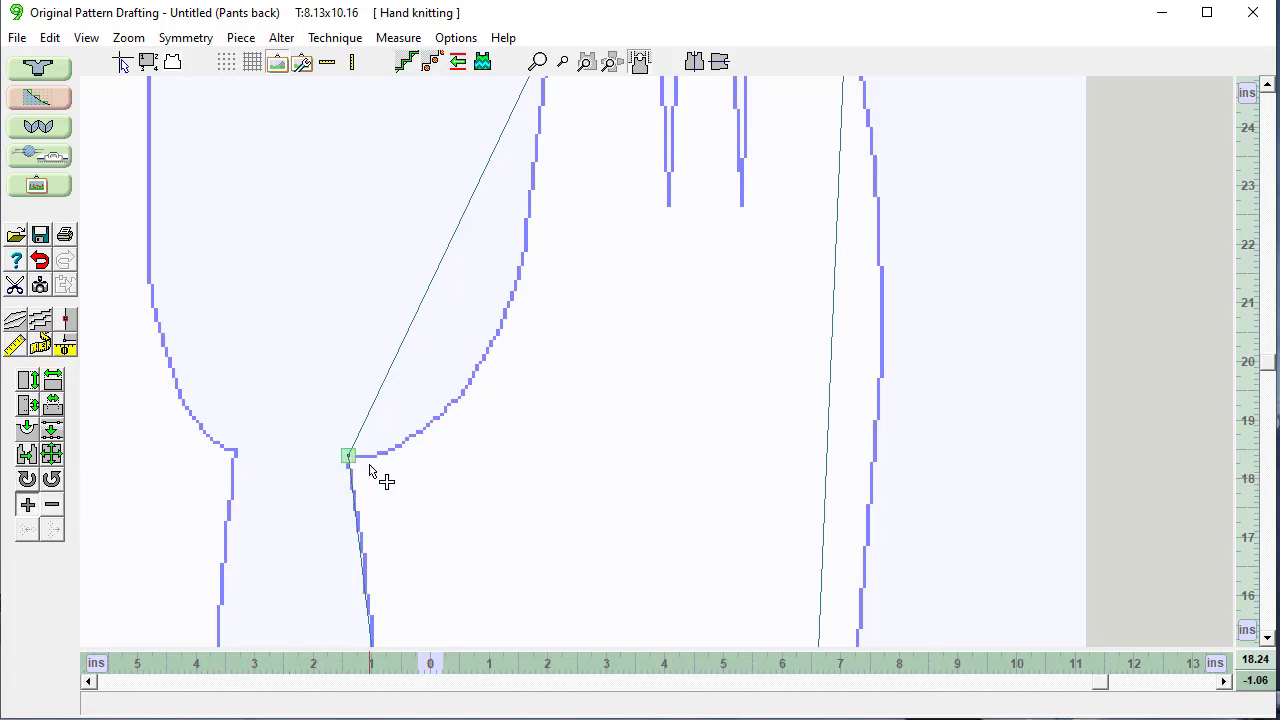
left_click(373, 456)
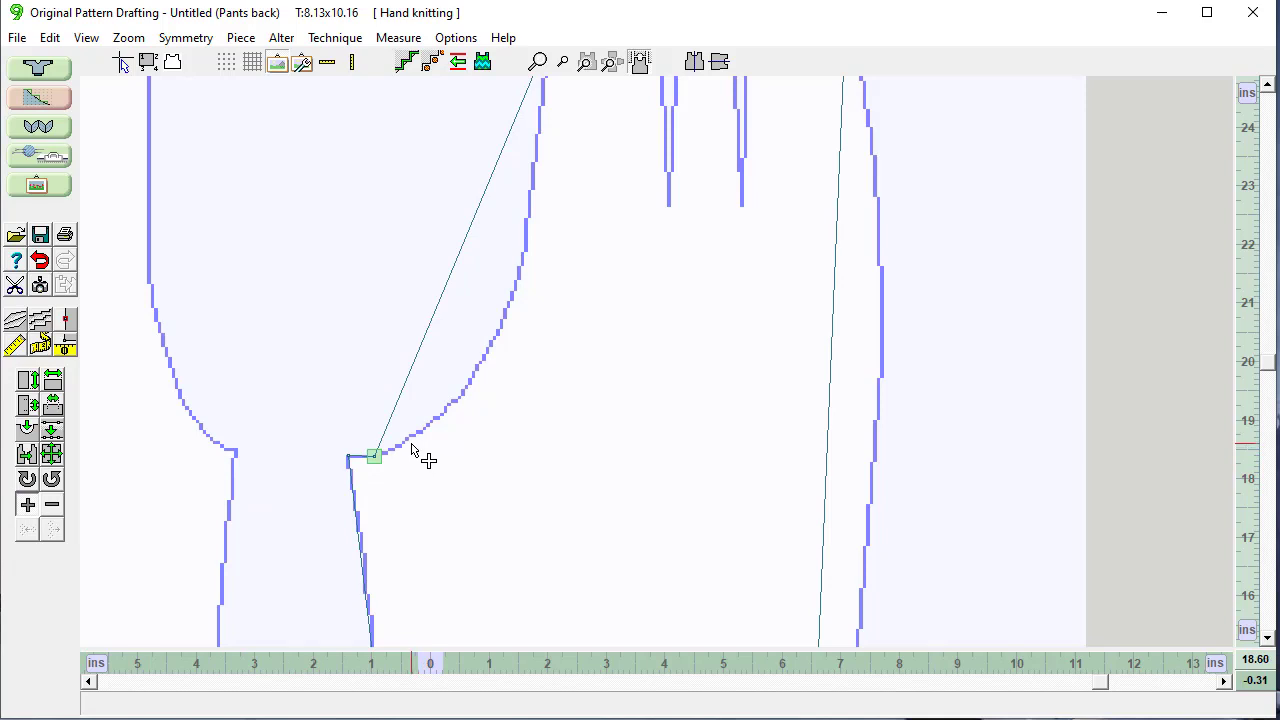
left_click(411, 440)
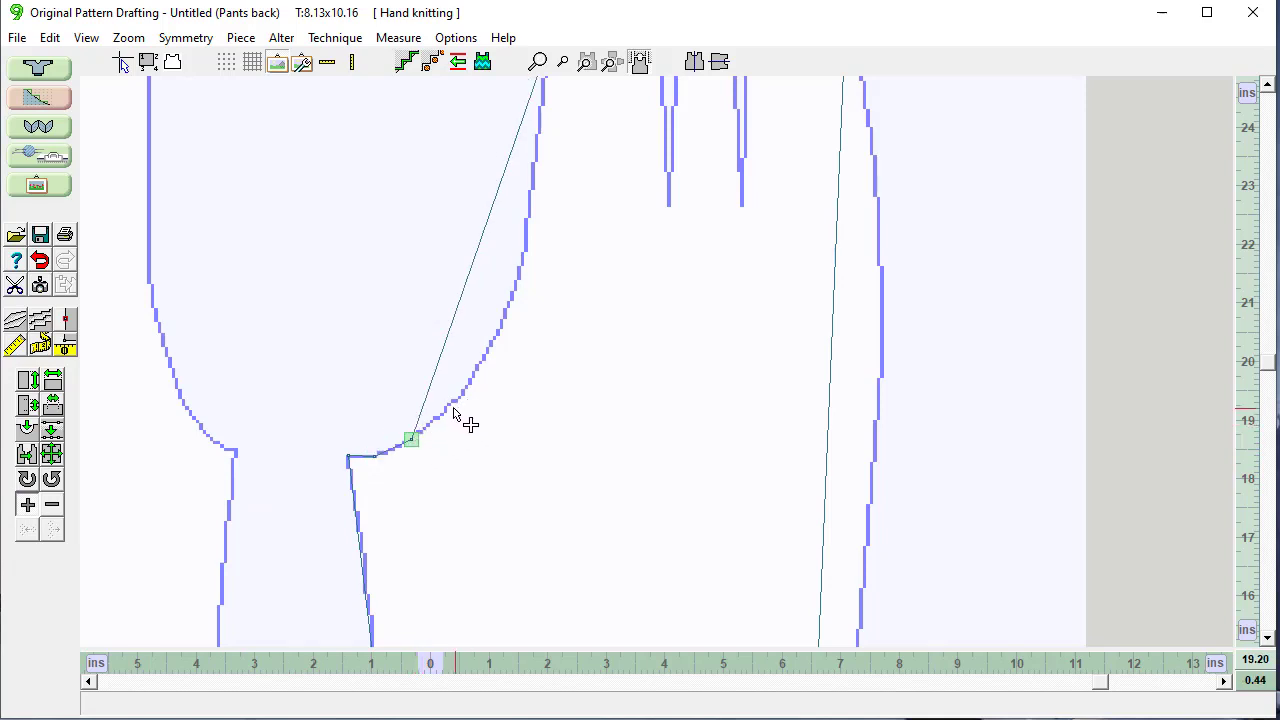
left_click(450, 407)
left_click(483, 356)
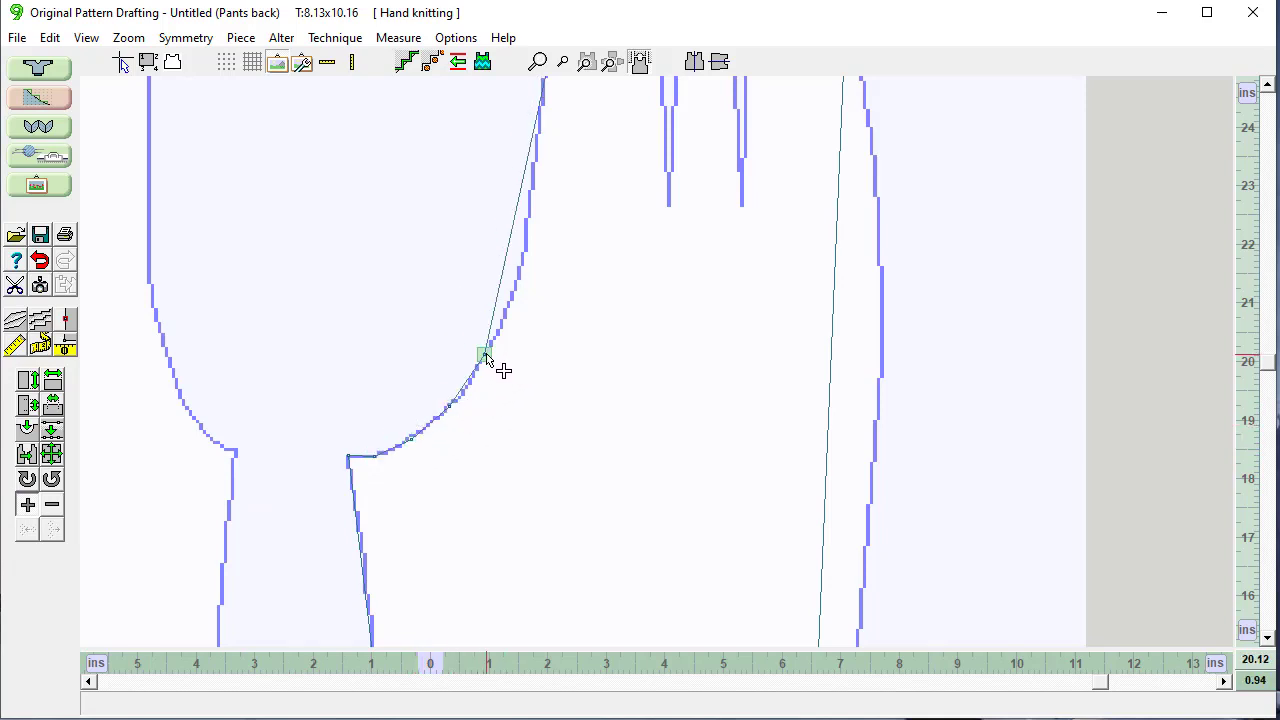
left_click(524, 271)
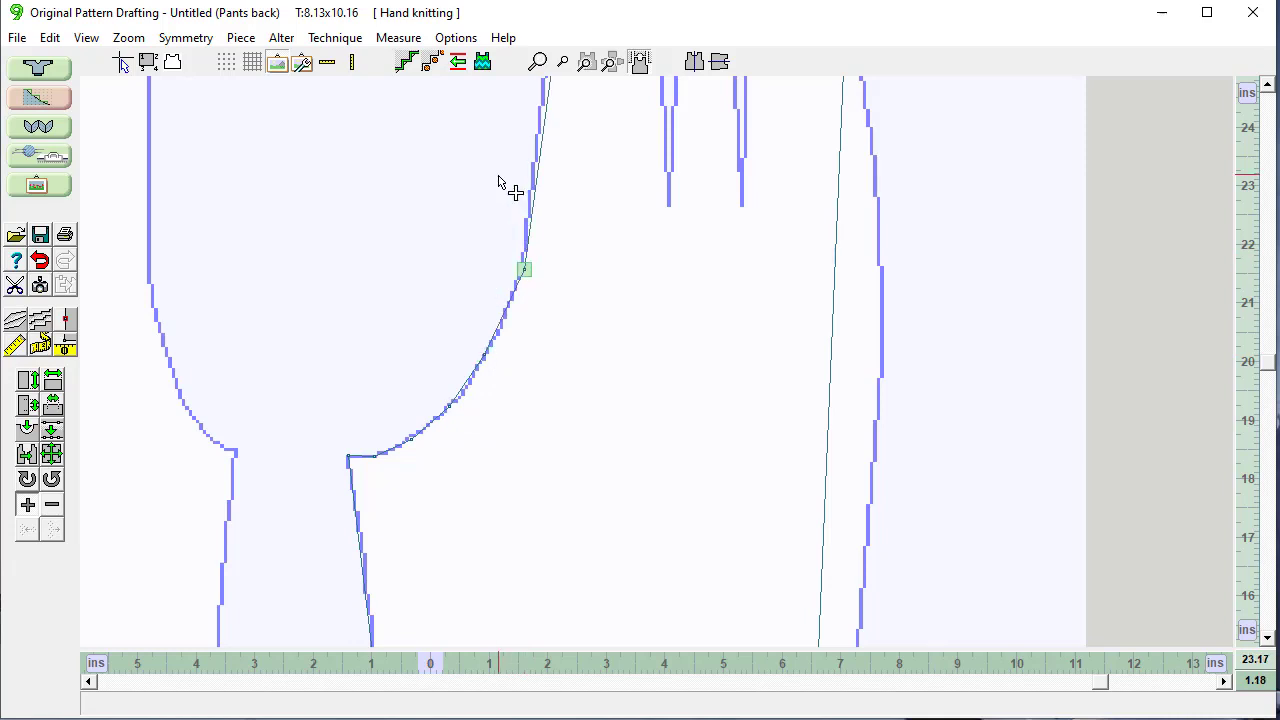
left_click(540, 126)
left_click(1267, 86)
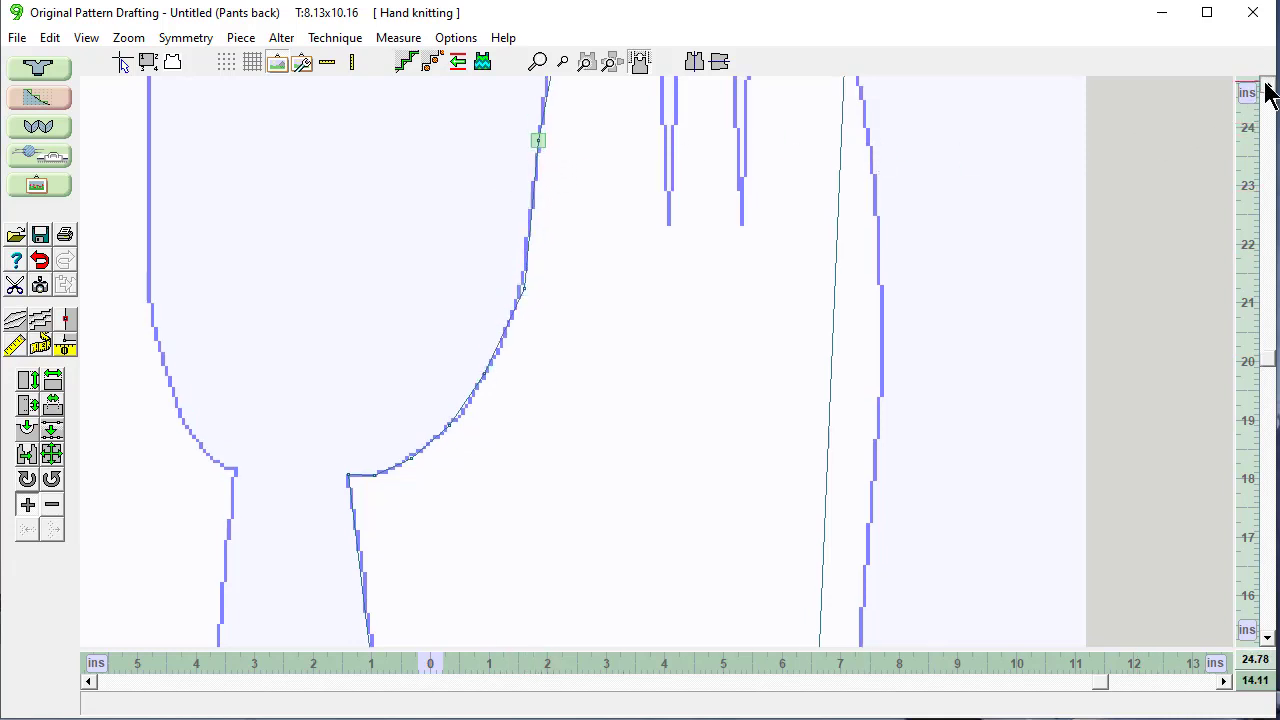
left_click(1267, 86)
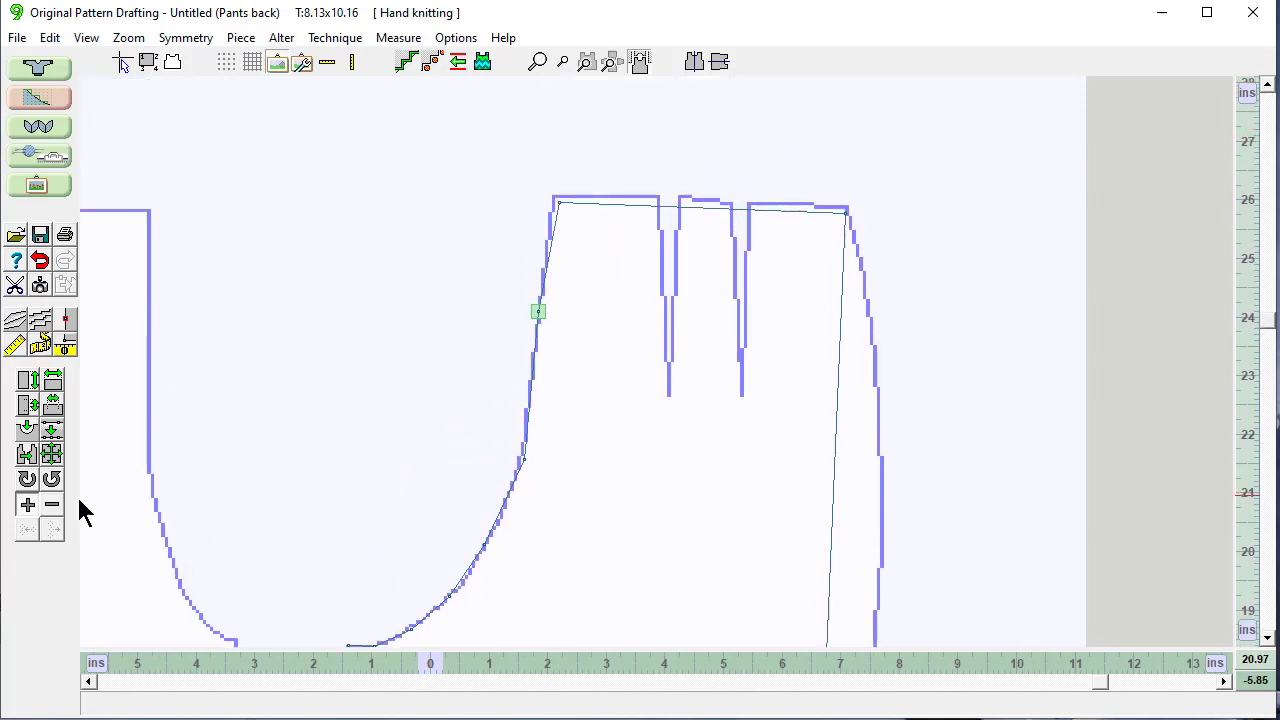
Nudge the left and right waist corner points up onto the waist edge with the arrow keys
left_click(559, 205)
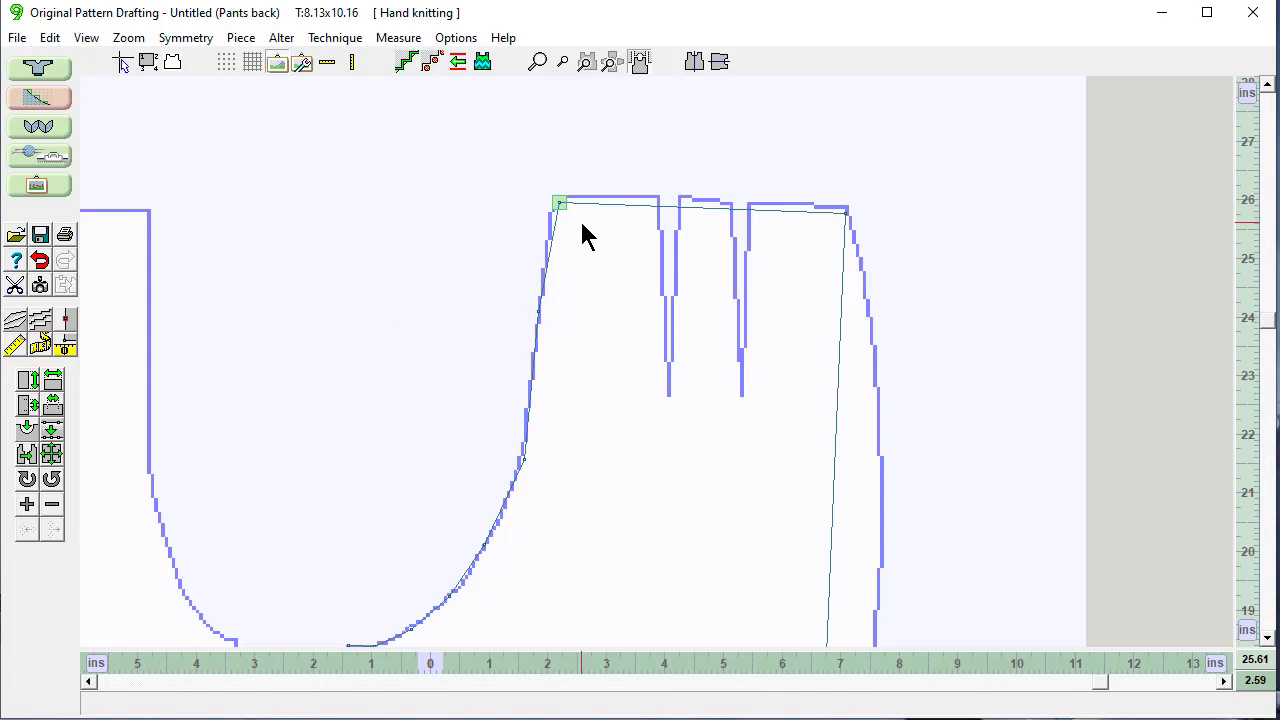
key("Up")
key("Up")
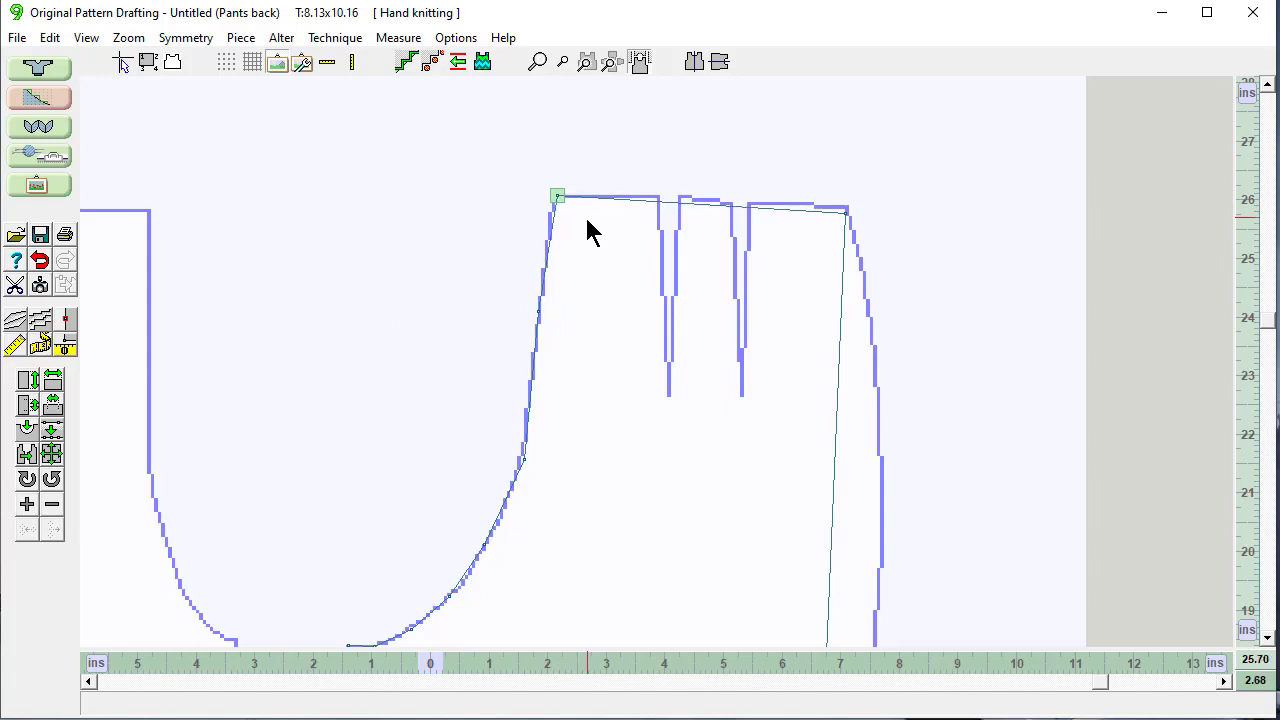
key("Left")
key("Left")
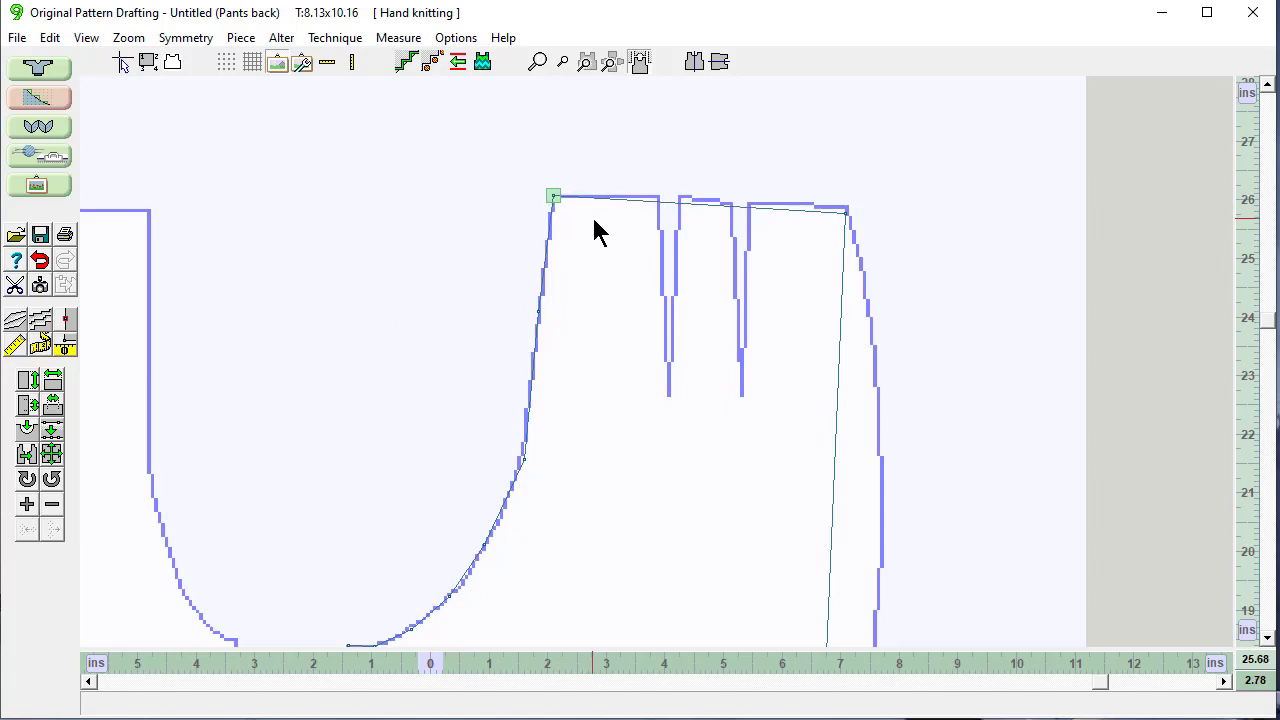
left_click(850, 224)
key("Up")
key("Up")
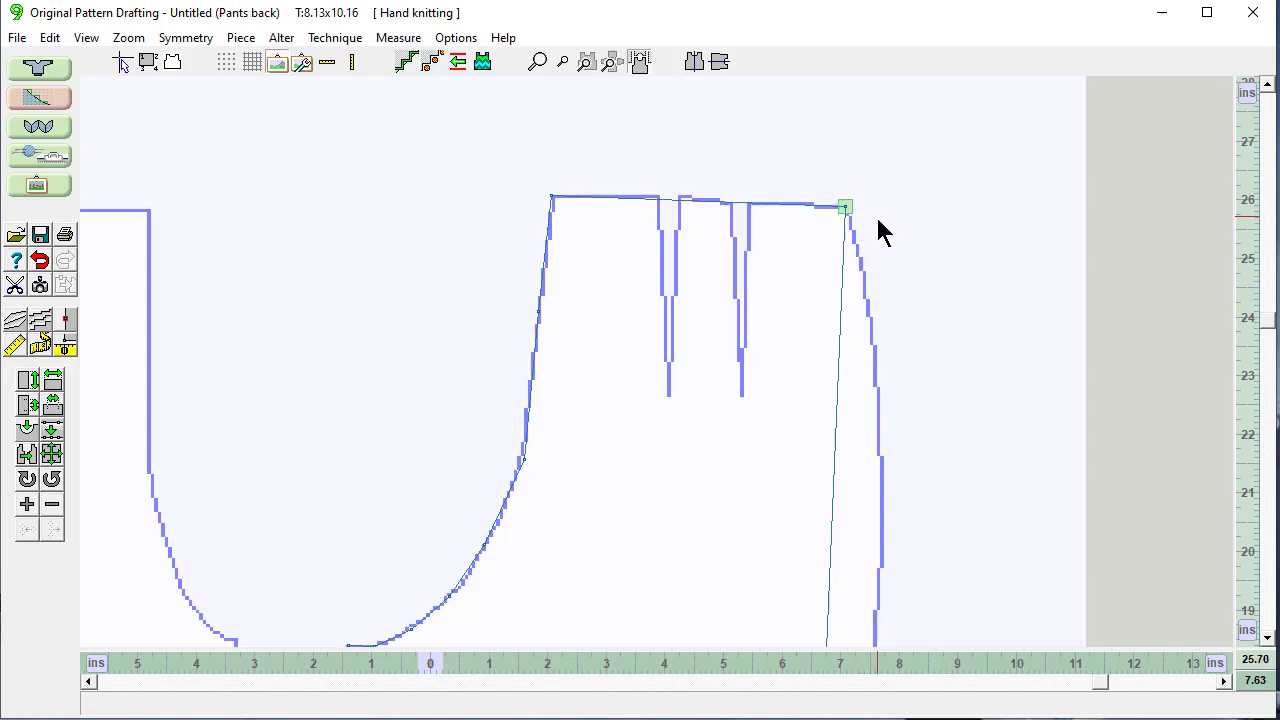
Add points along the waistline at both dart positions
left_click(27, 504)
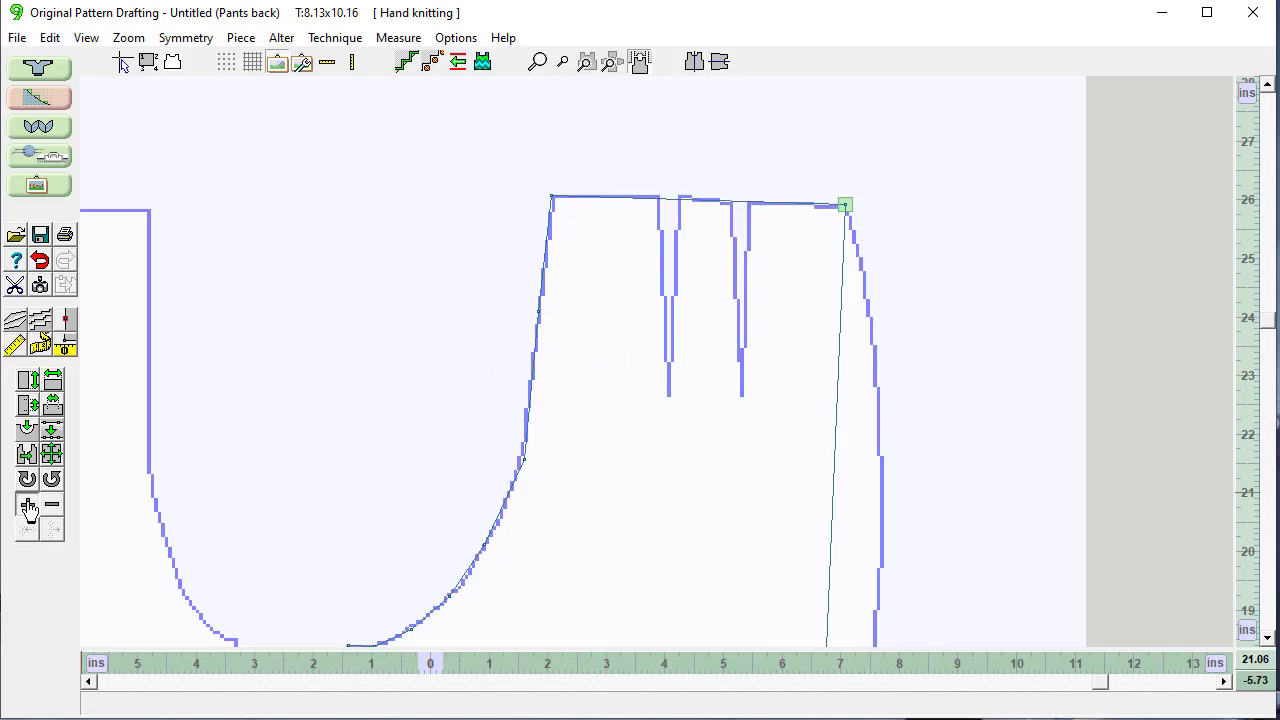
left_click(660, 205)
left_click(728, 207)
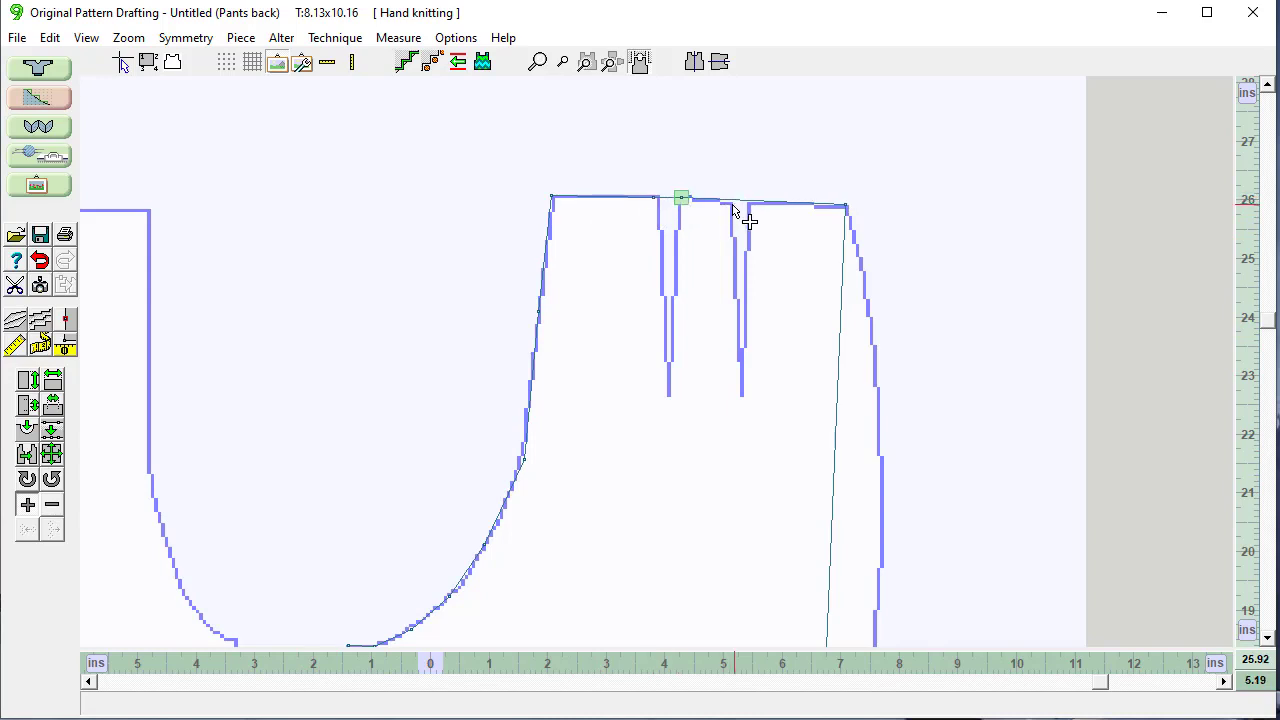
left_click(731, 204)
left_click(752, 205)
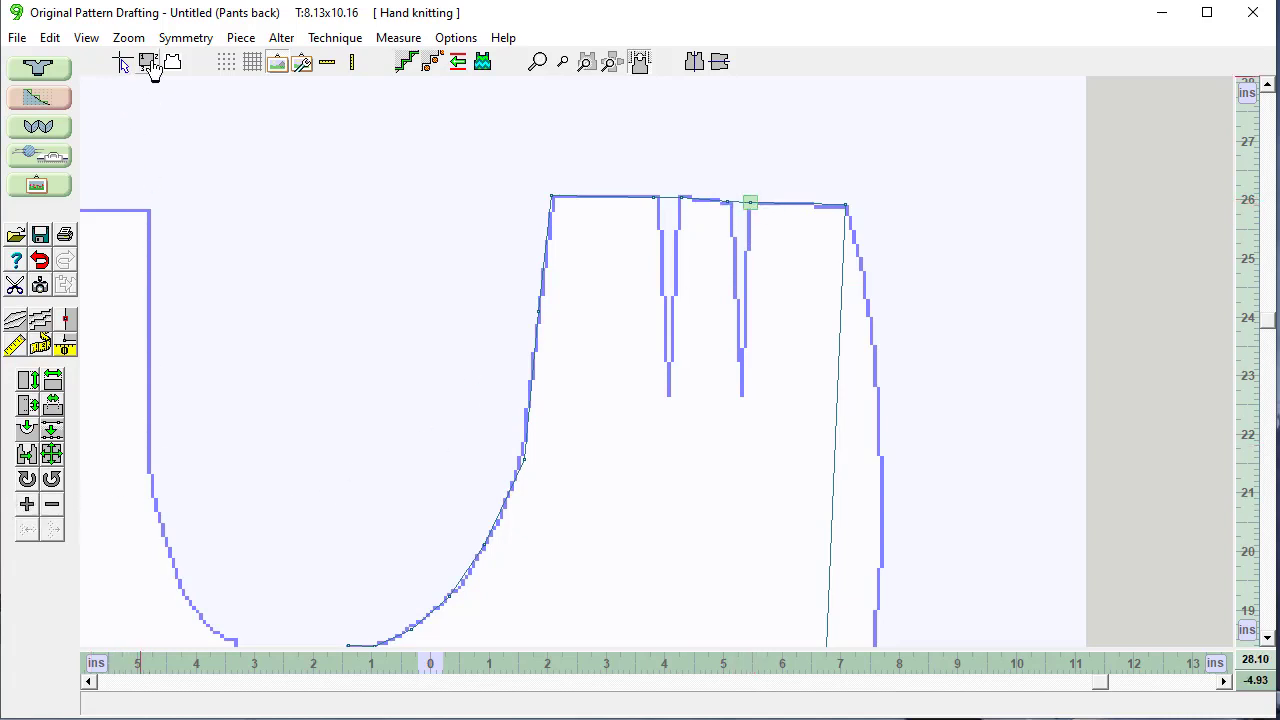
Turn on point numbering, add points at both darts, and pull point 3 down to the first dart tip
left_click(149, 63)
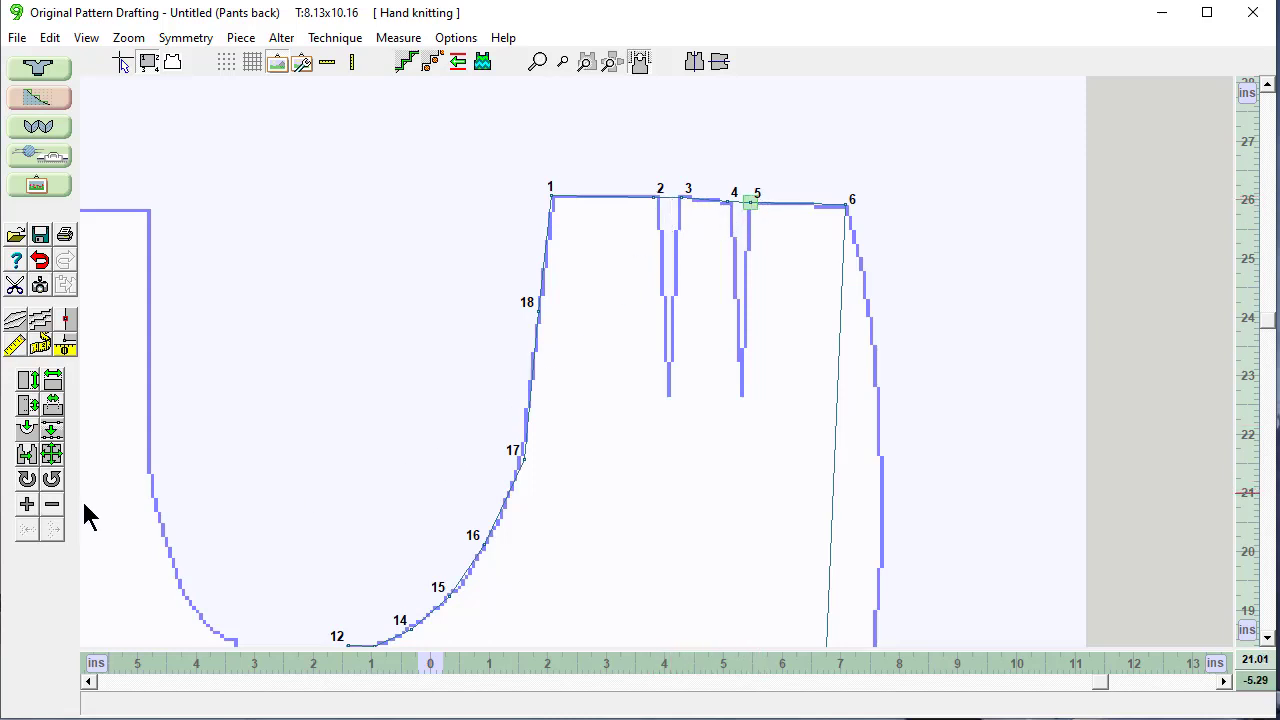
left_click(27, 504)
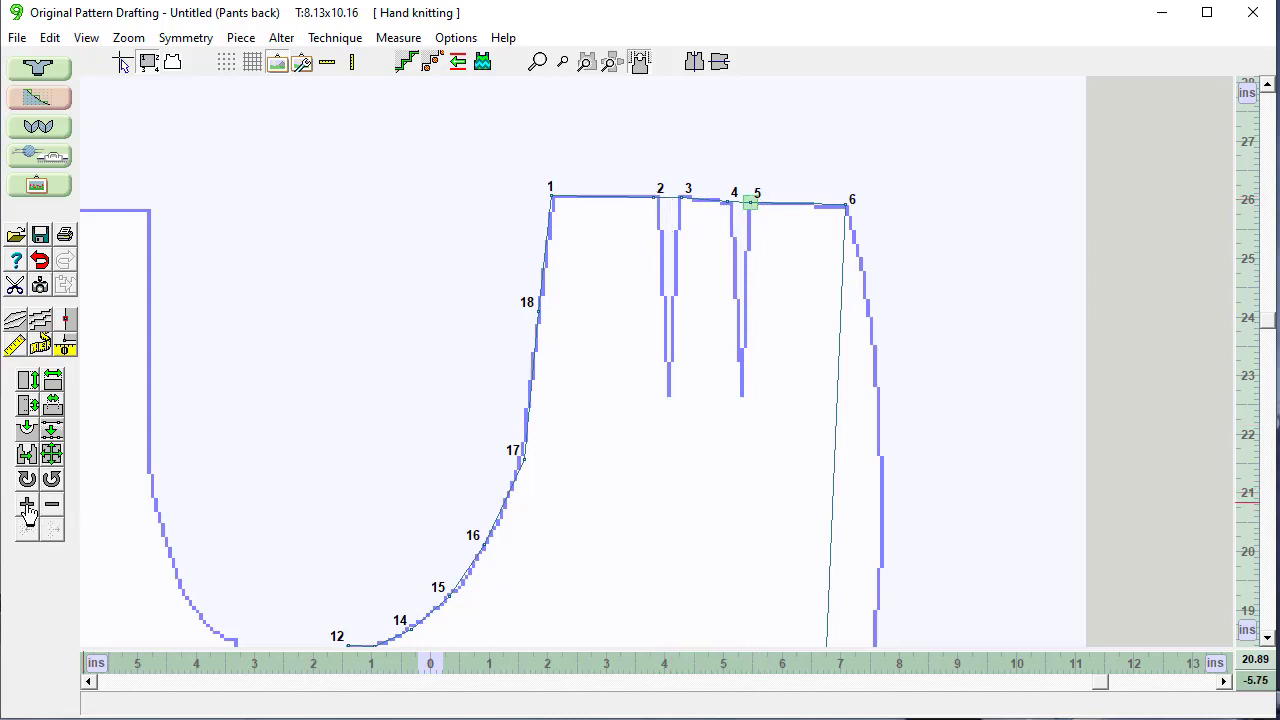
left_click(669, 199)
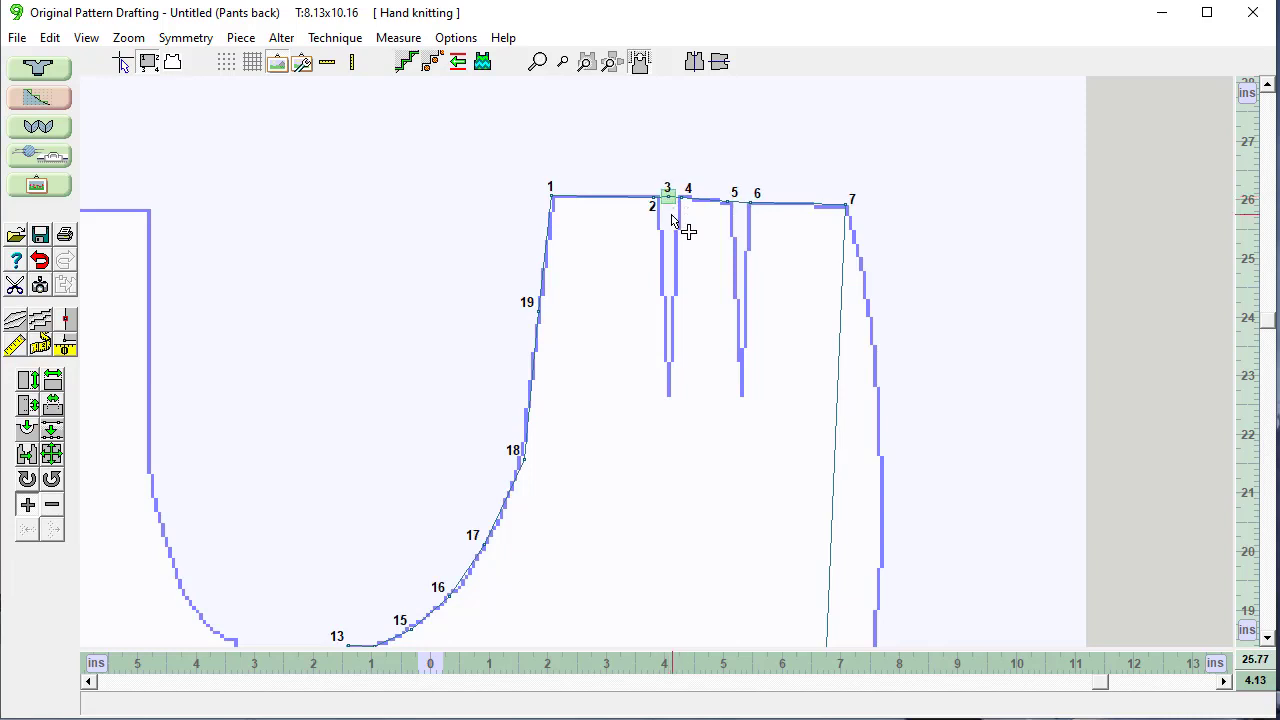
left_click(744, 203)
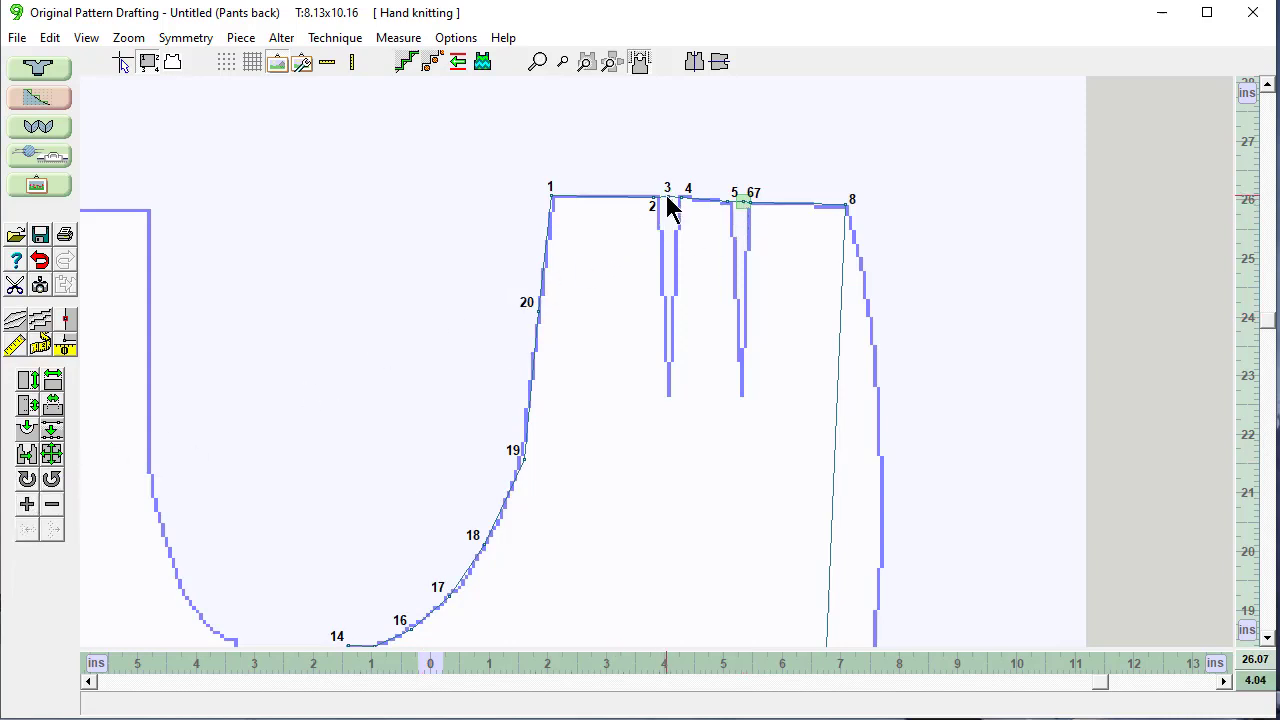
left_click_drag(670, 205, 670, 398)
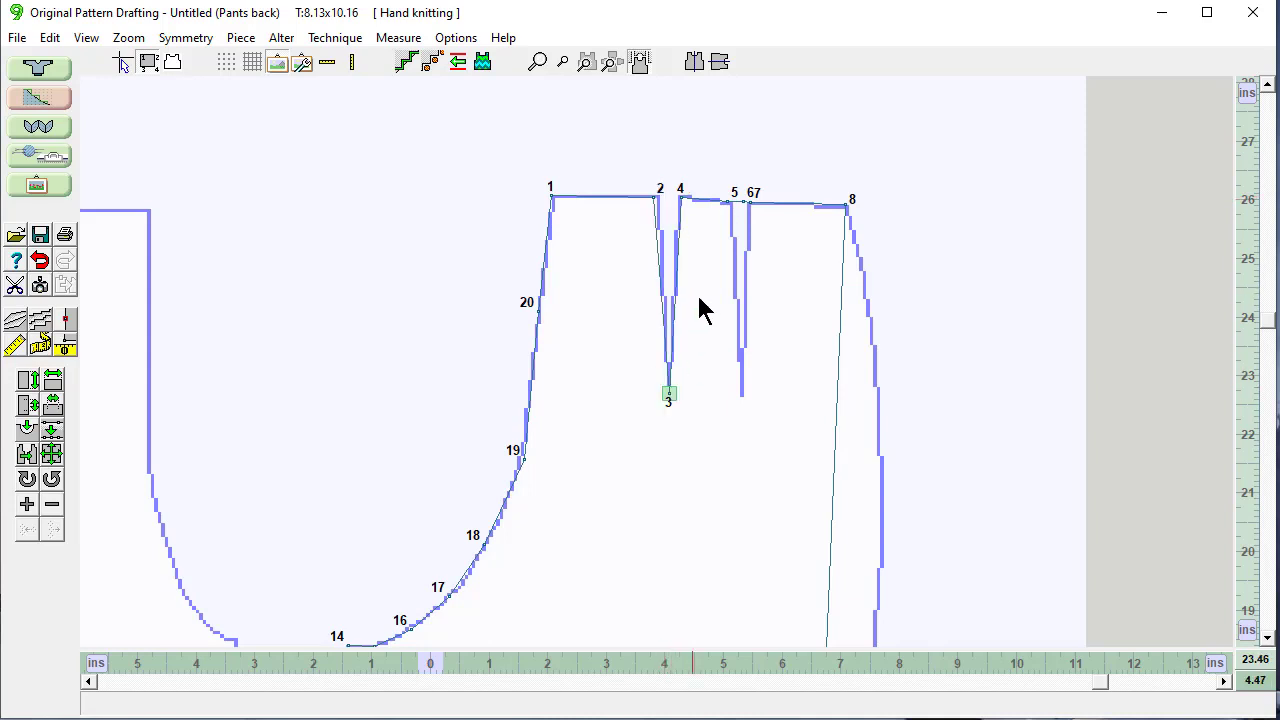
Nudge point 2 onto the dart edge and move point 6 down to the second dart's tip
left_click(654, 203)
key("Right")
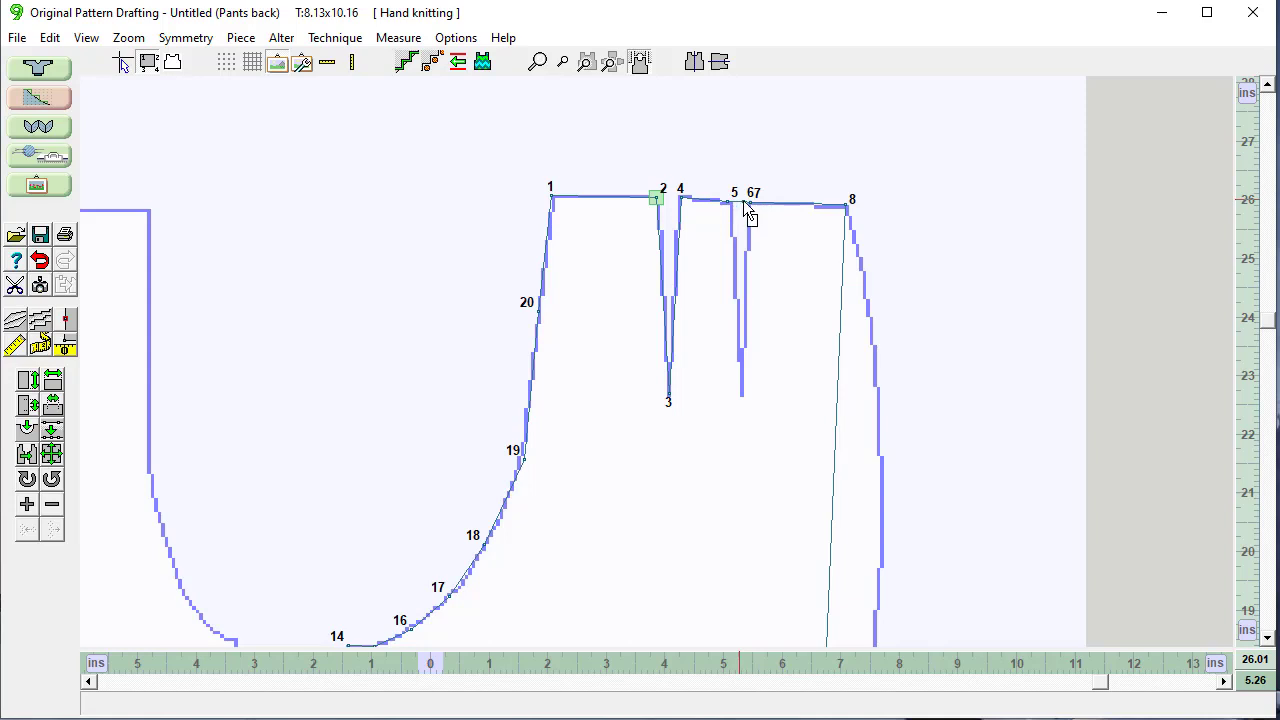
left_click(744, 206)
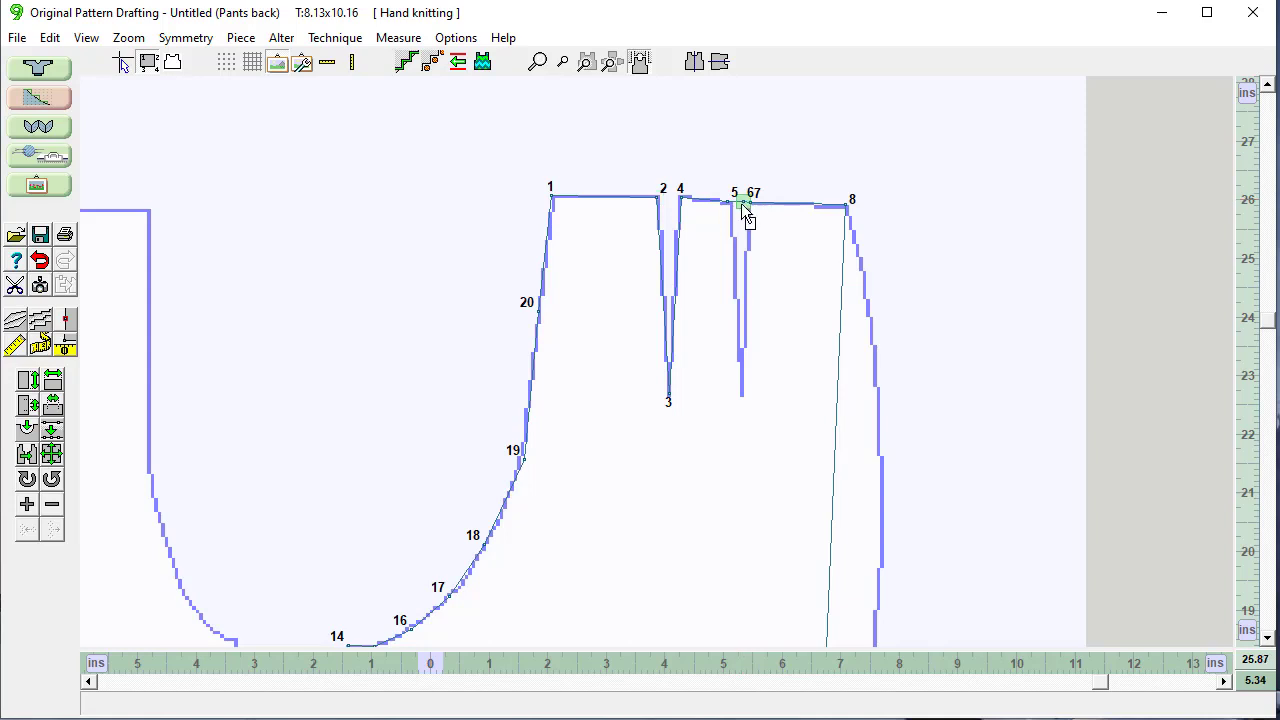
left_click(741, 398)
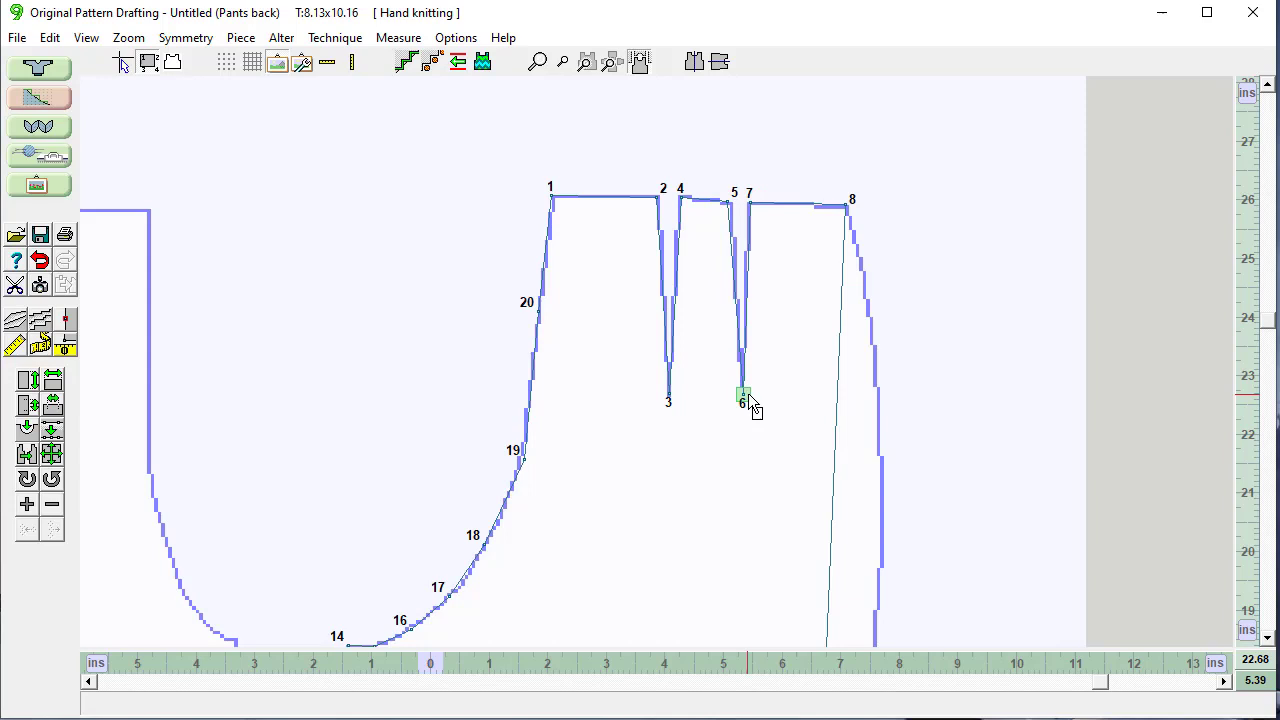
left_click(731, 203)
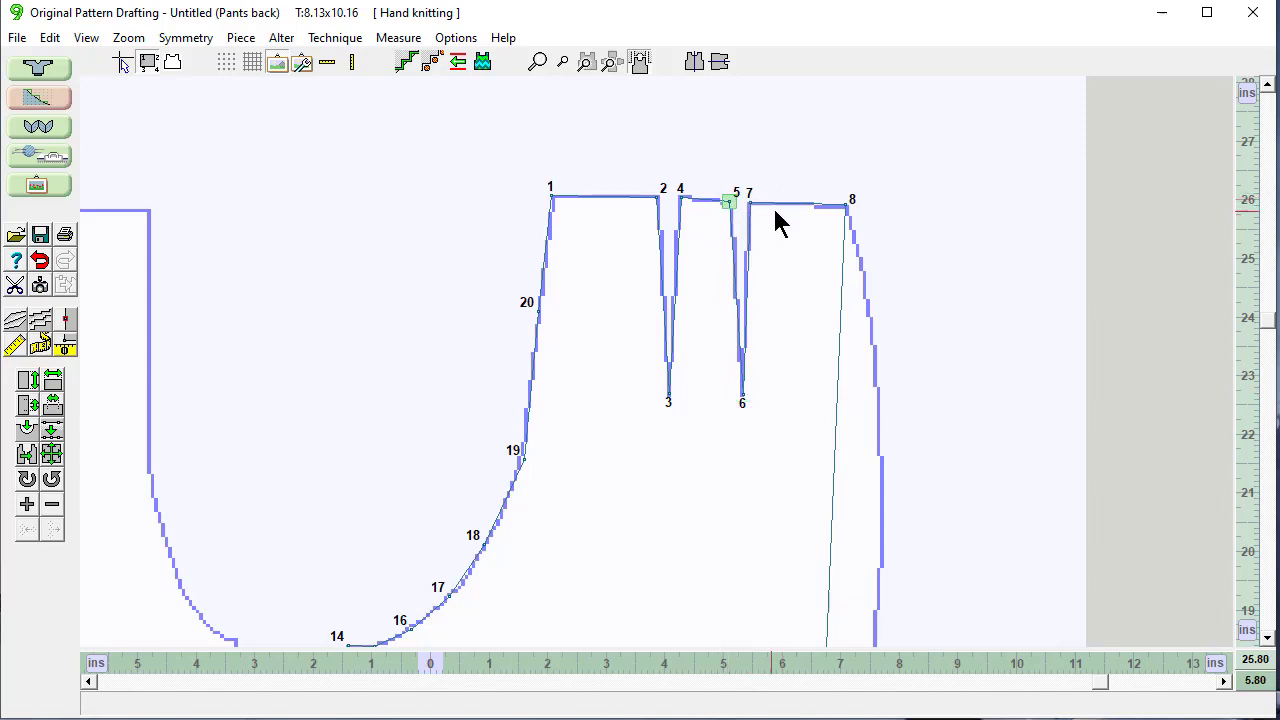
left_click(27, 504)
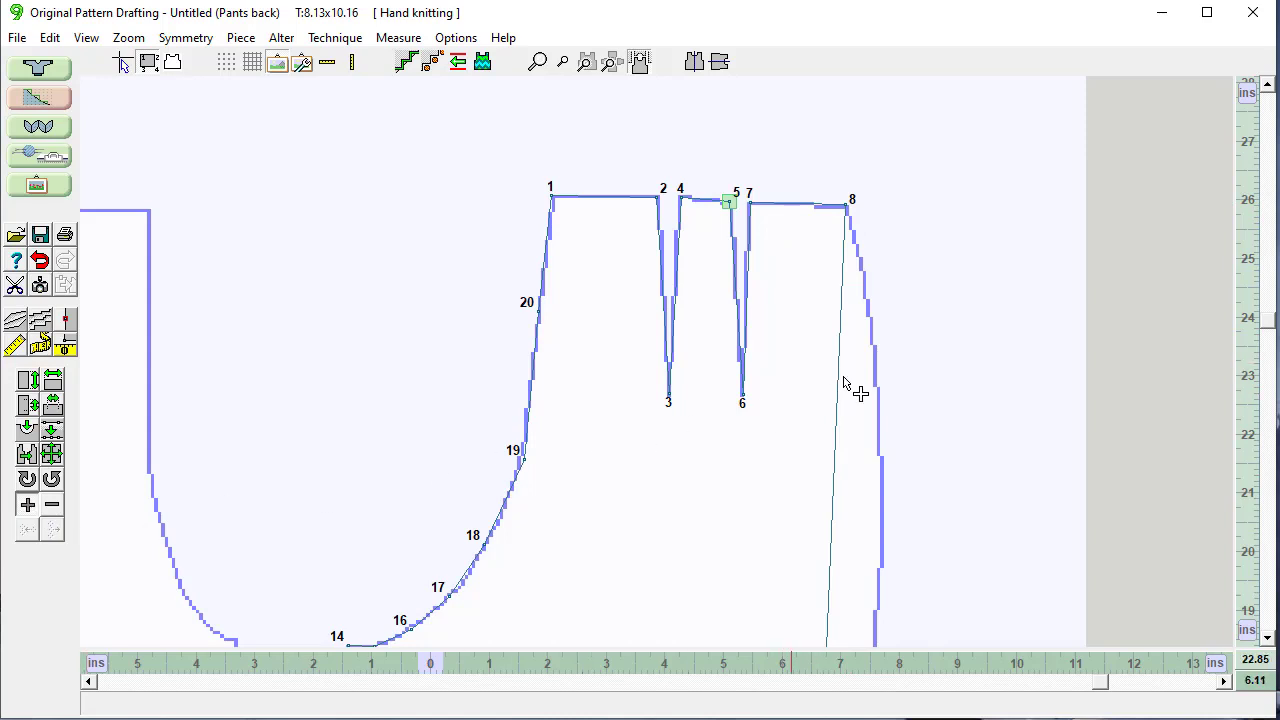
Add points 9, 10 and 11 down the outer side seam, then zoom to fit the whole piece
left_click(871, 322)
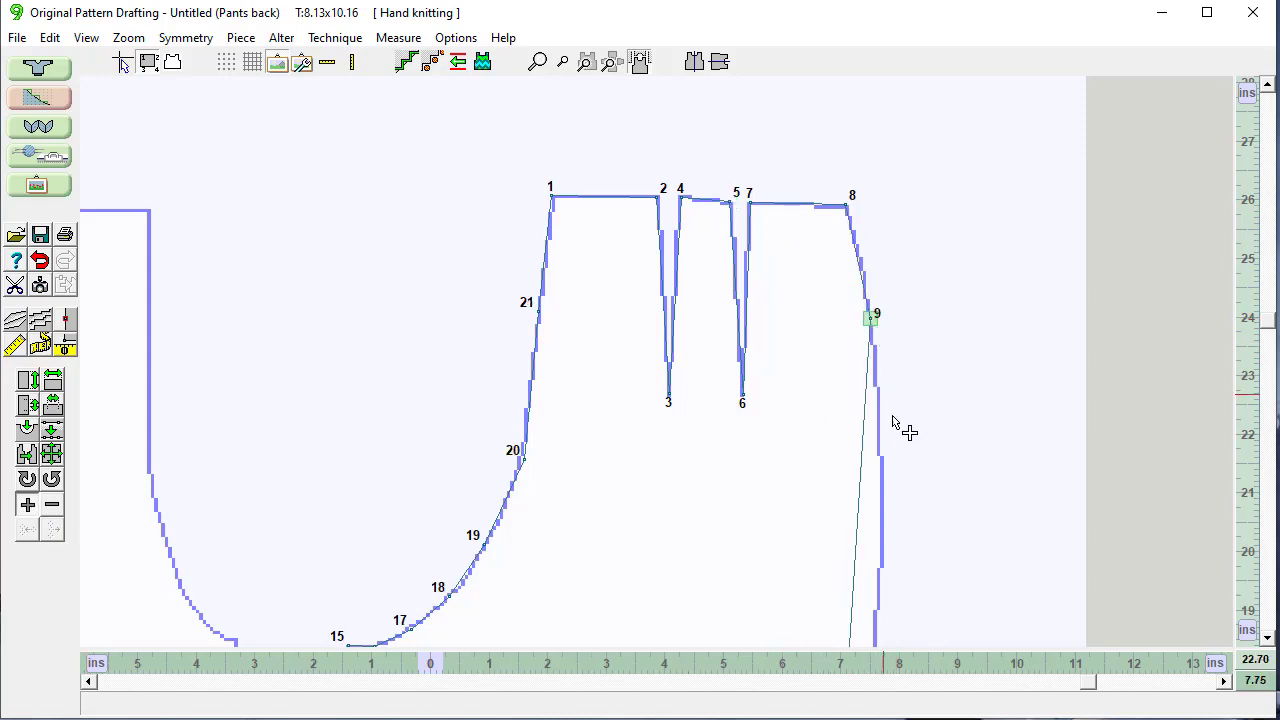
left_click(883, 512)
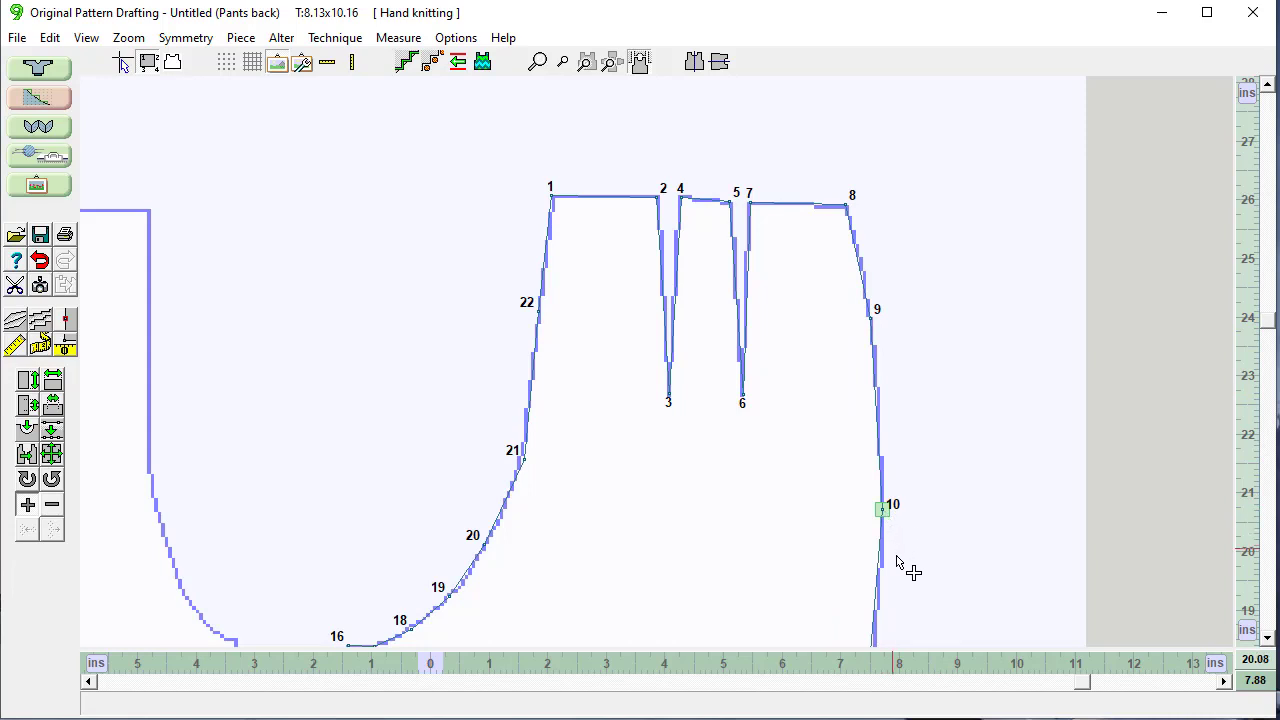
scroll(1268, 618, "down", 3)
scroll(1270, 622, "down", 3)
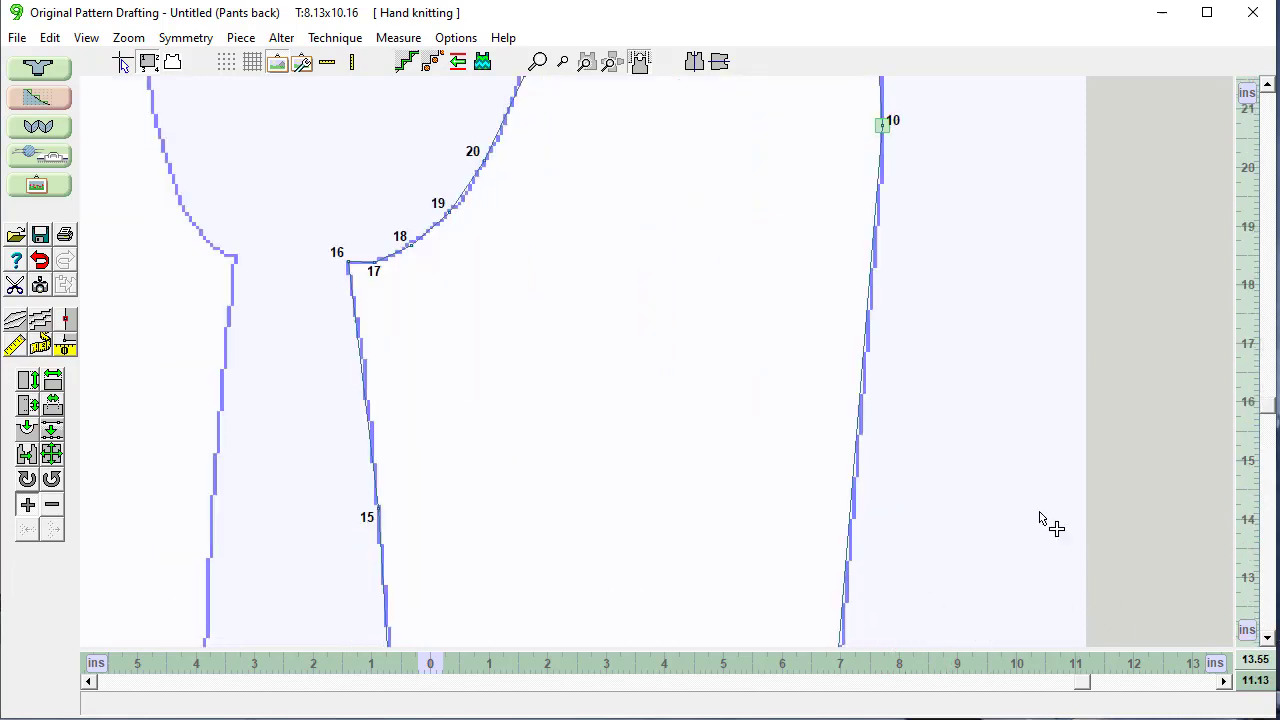
left_click(857, 519)
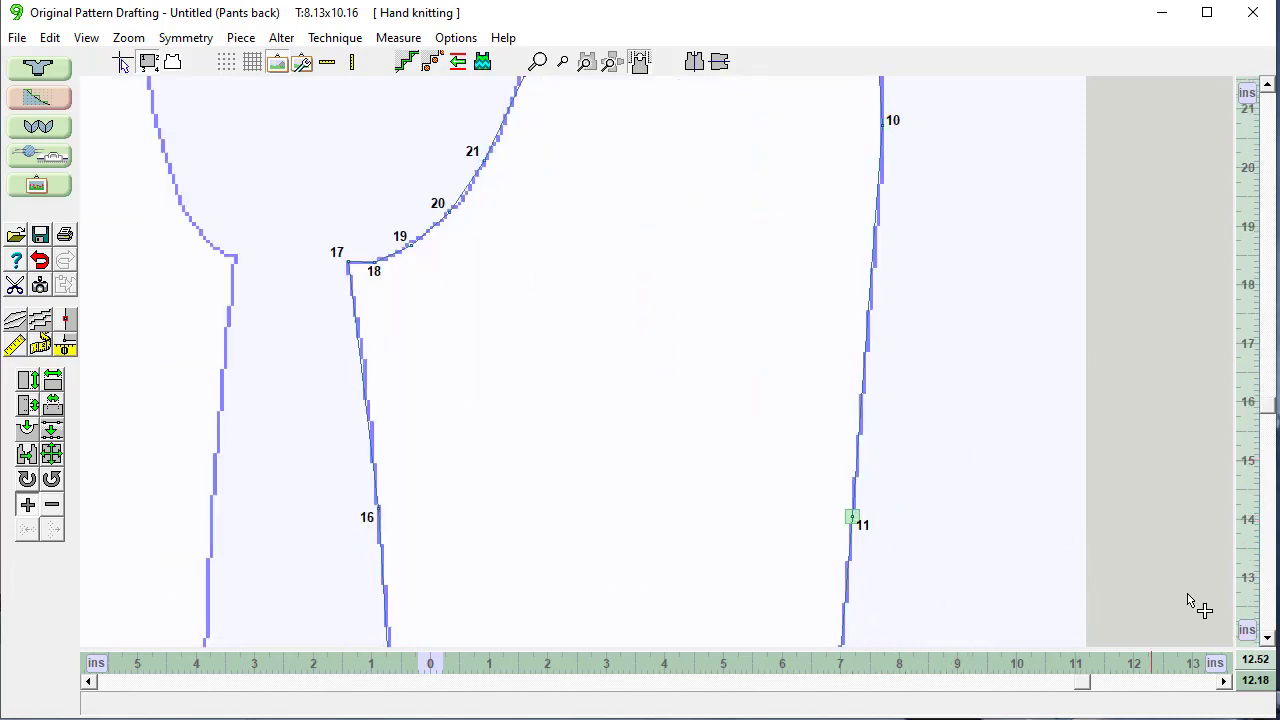
scroll(1270, 618, "down", 6)
scroll(1268, 618, "down", 3)
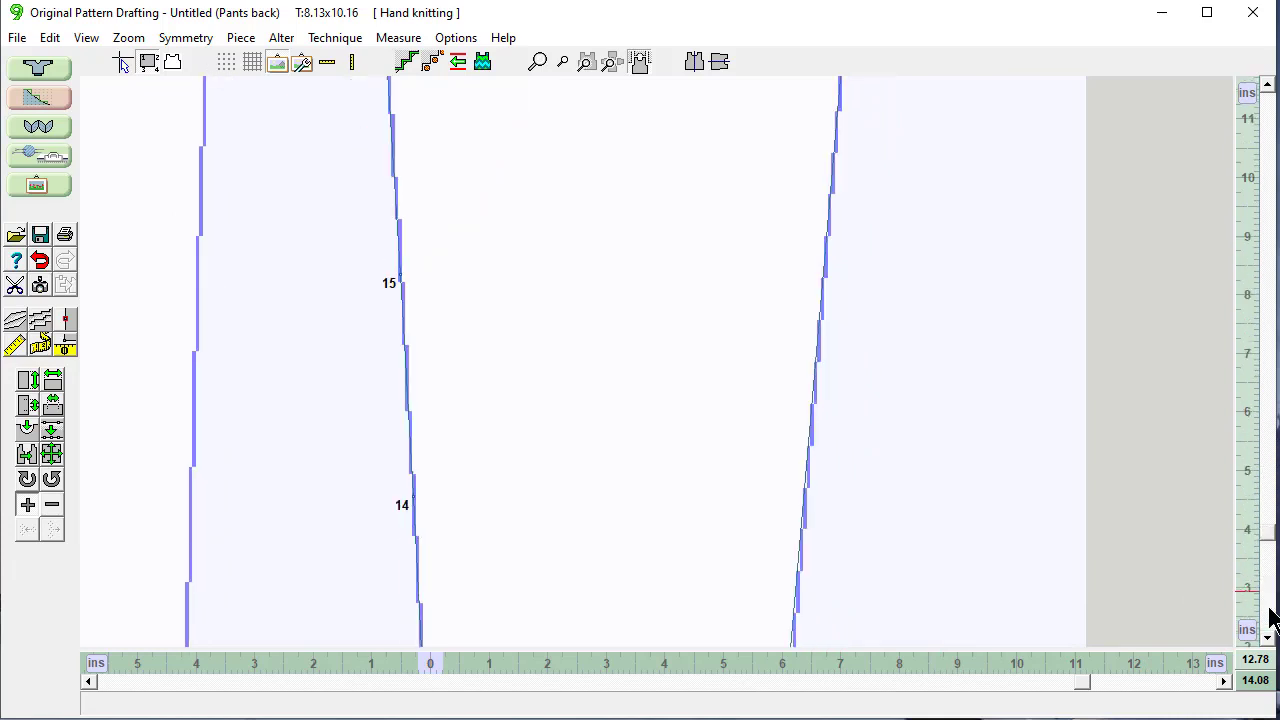
scroll(1268, 626, "down", 1)
scroll(1270, 645, "down", 2)
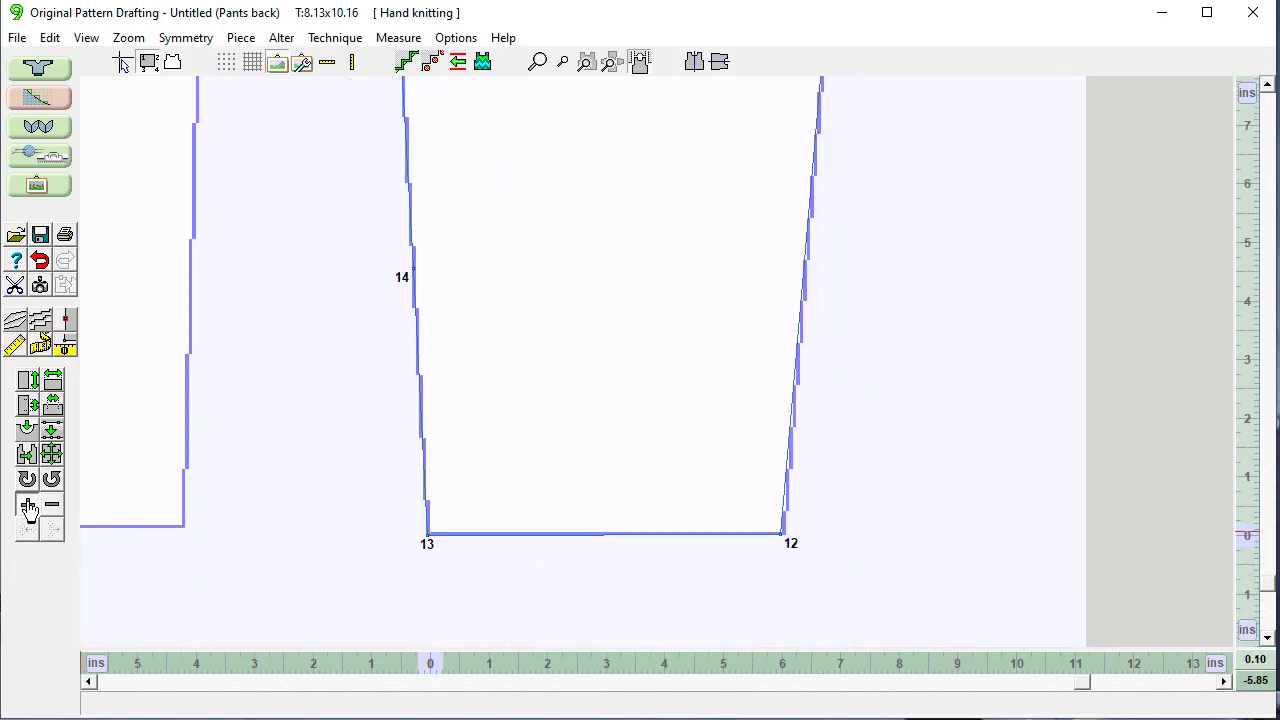
left_click(587, 63)
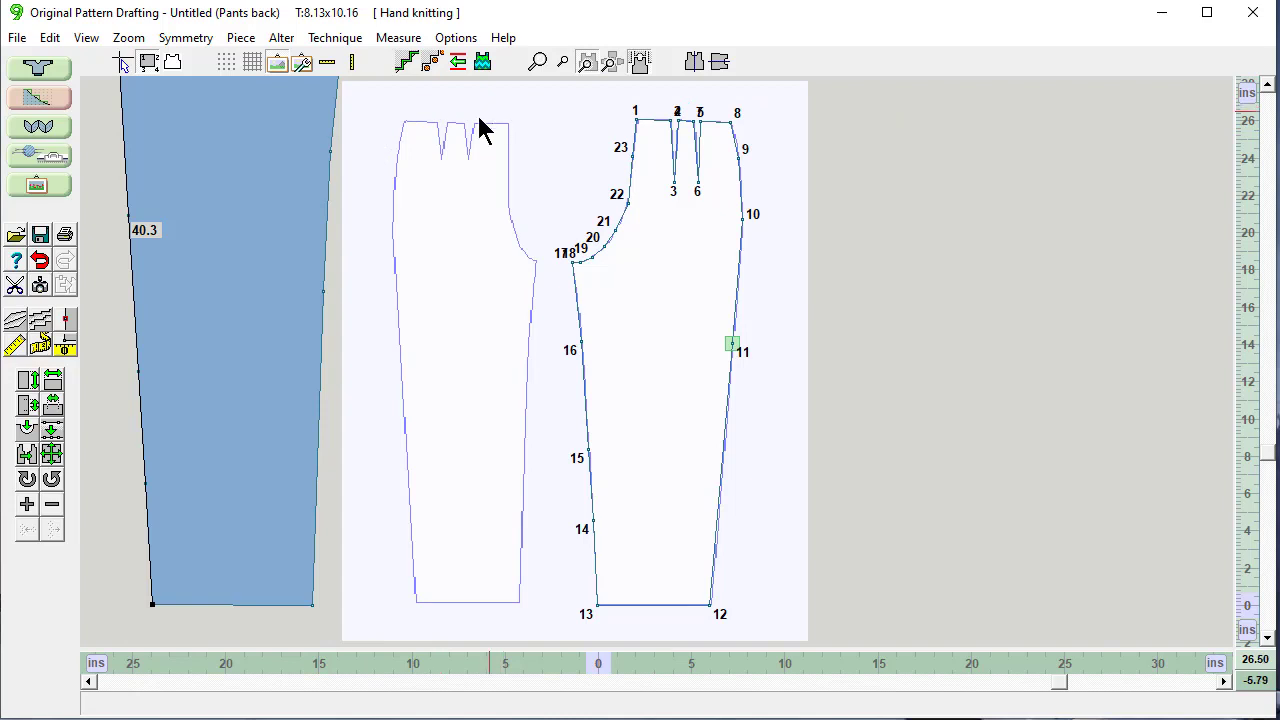
Hide the tracing photo and untick View > Transparent so the Pants back shows solid-filled beside the blue piece
left_click(279, 66)
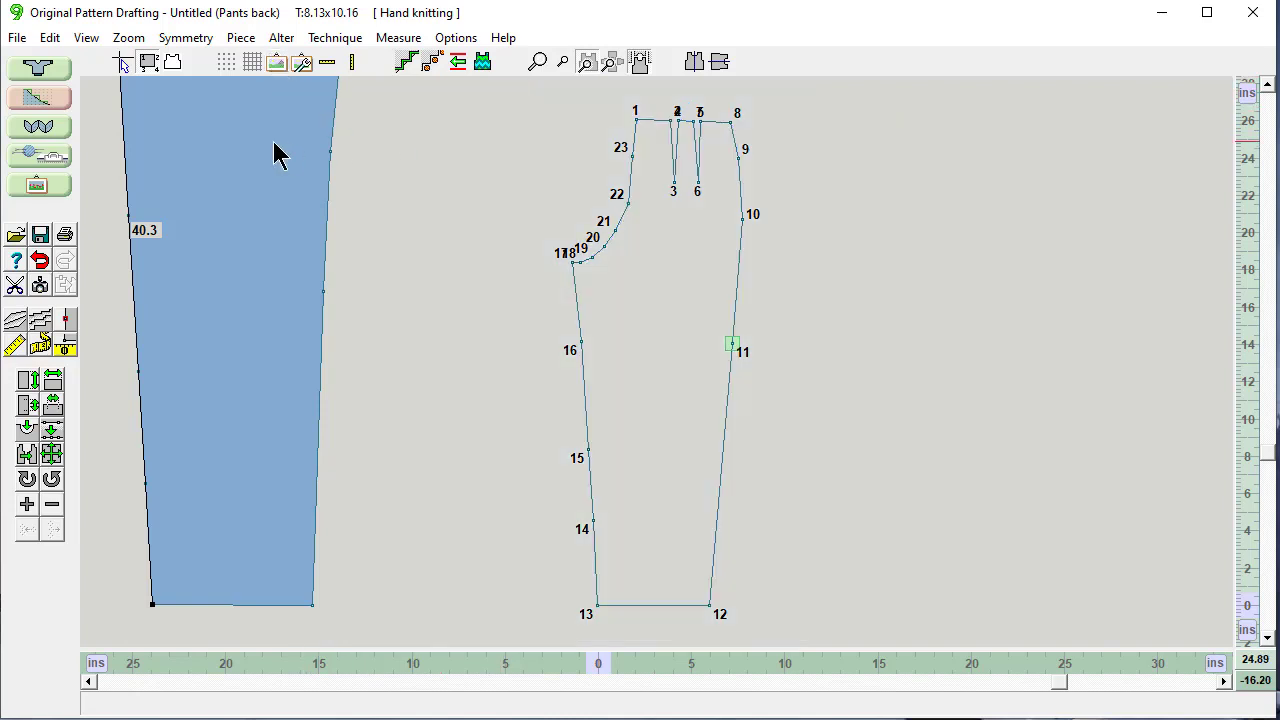
left_click(610, 64)
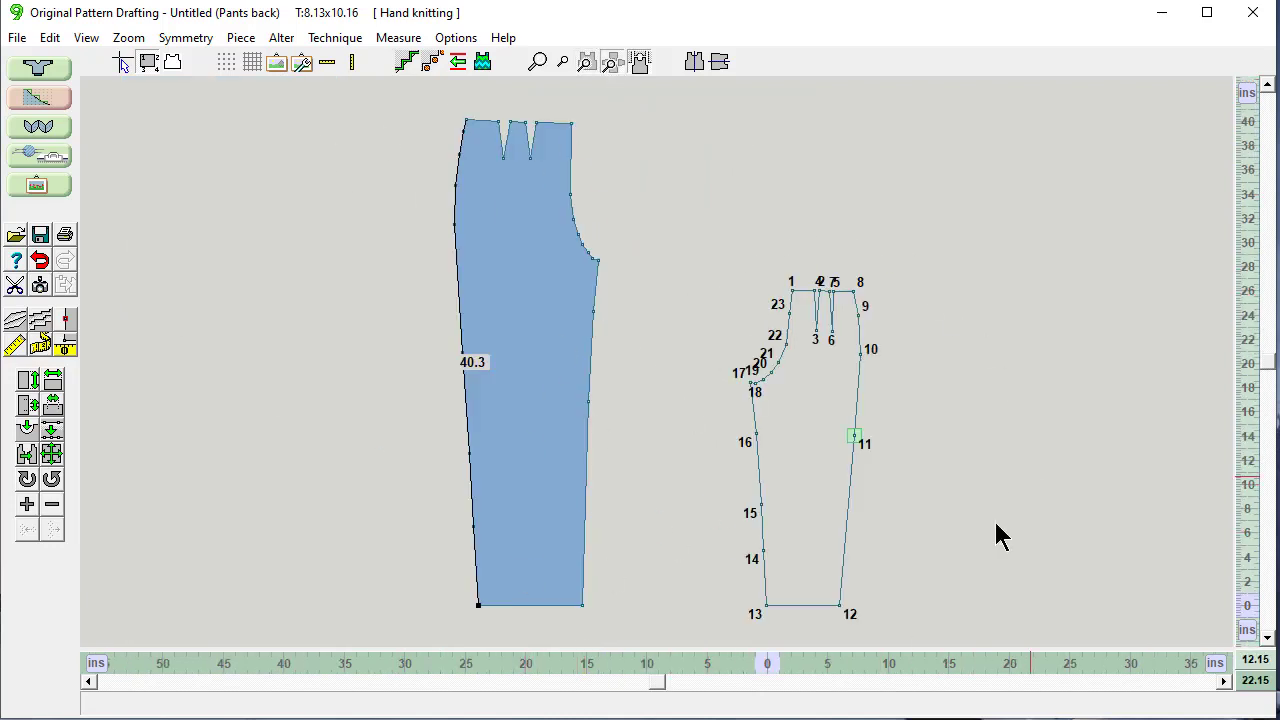
left_click(892, 504)
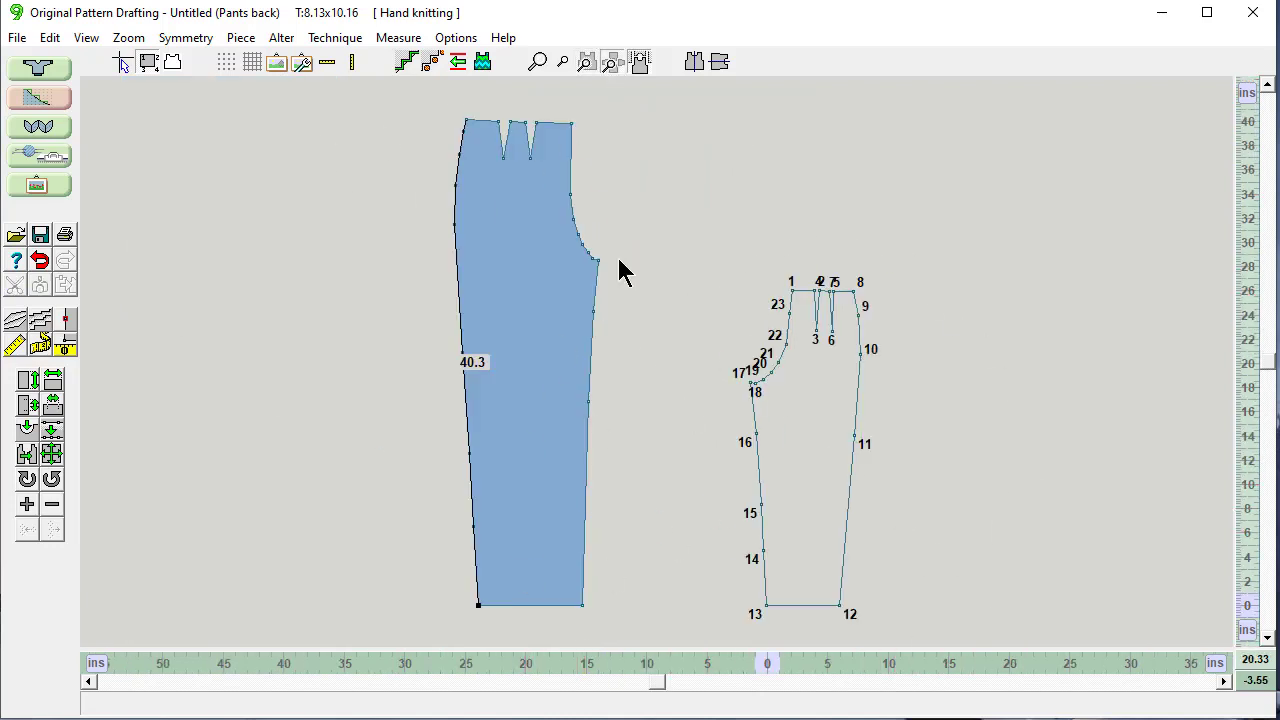
left_click(86, 37)
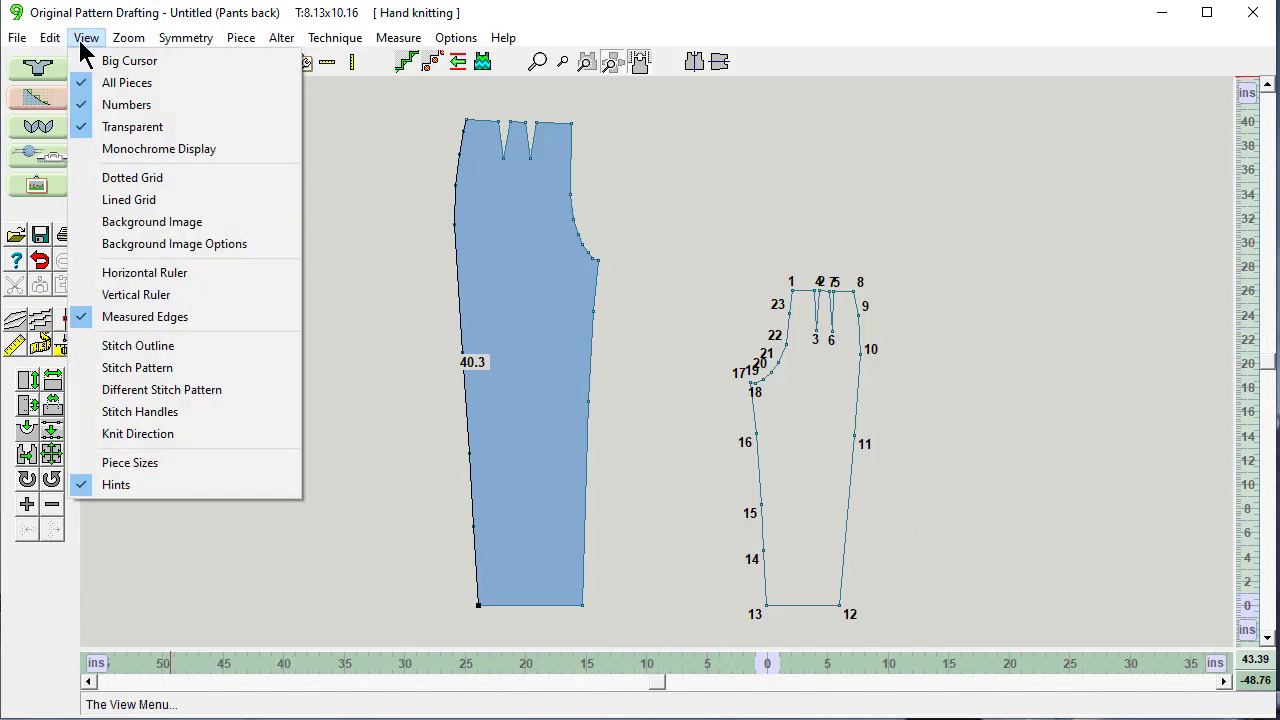
left_click(143, 127)
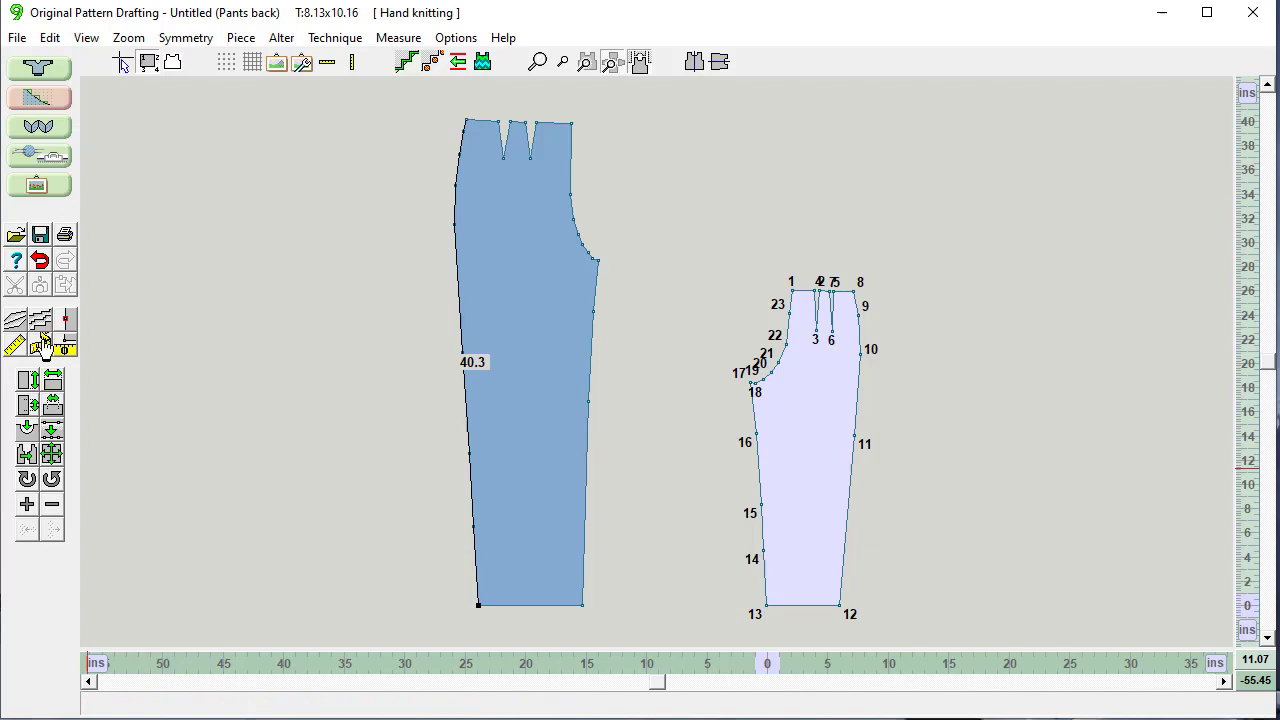
left_click(587, 63)
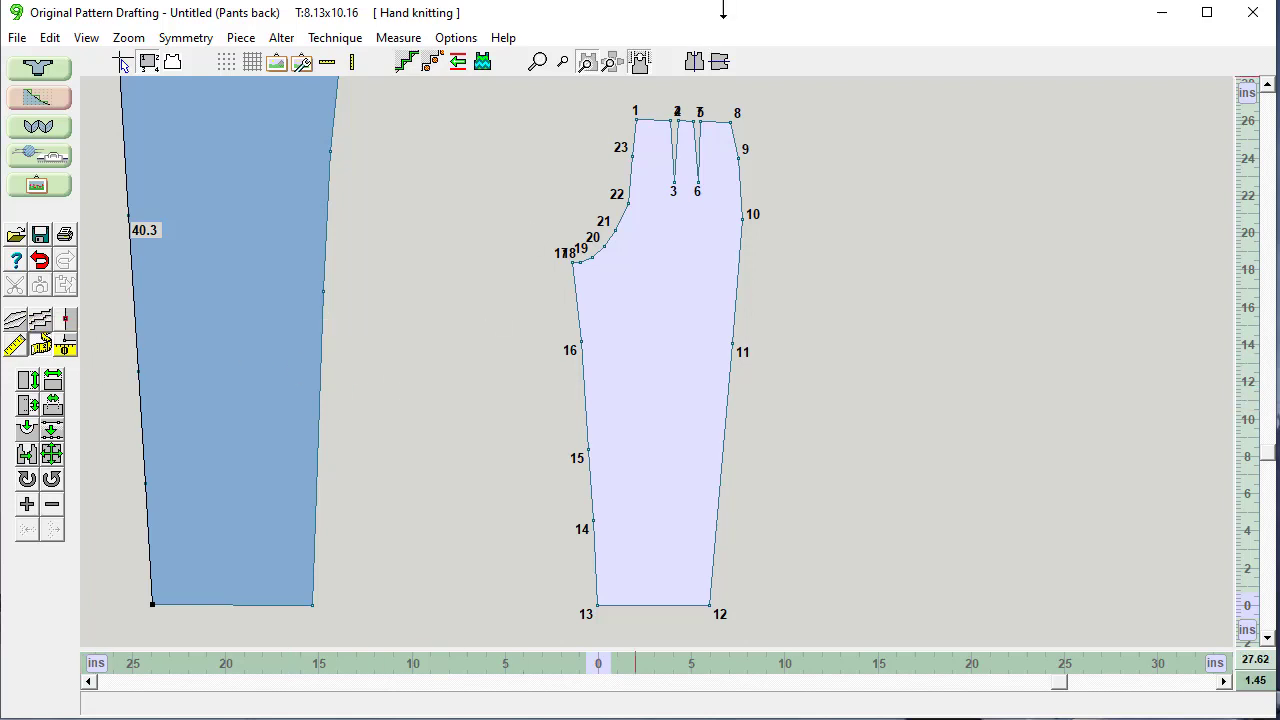
Measure the Pants back side seam from point 8 to point 12 (26.0), then clear Windows Calculator
left_click(732, 122)
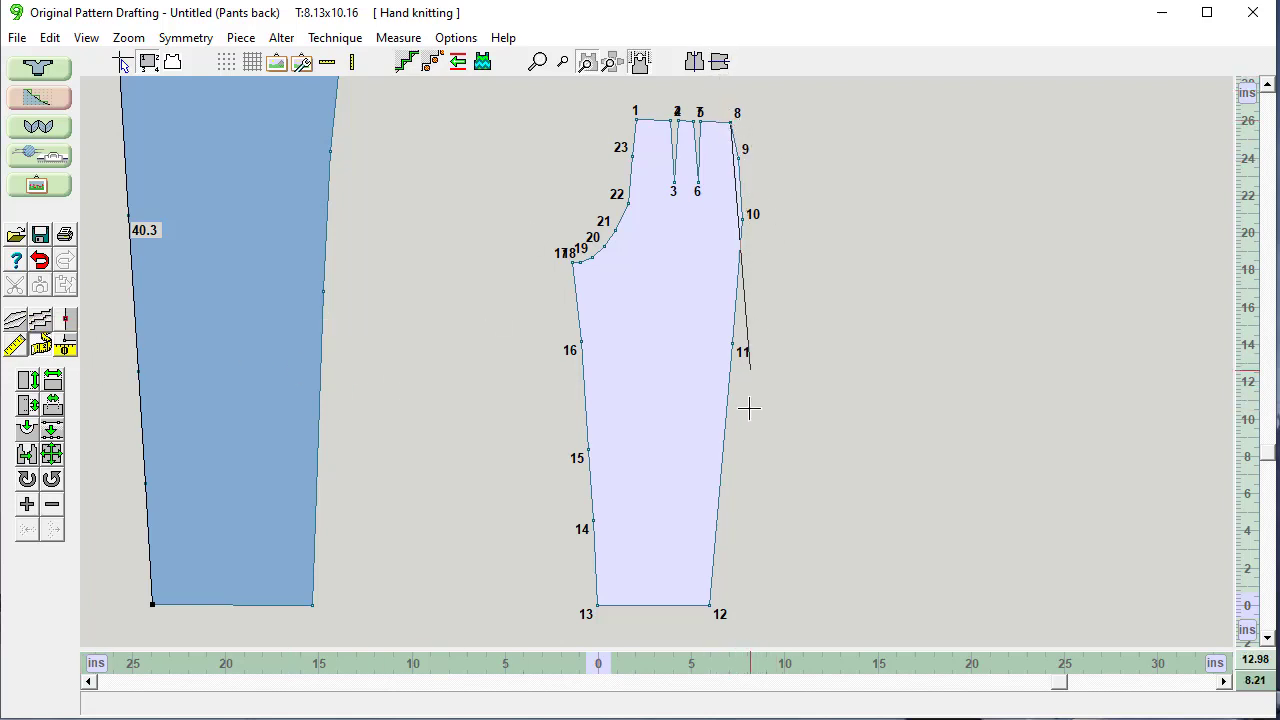
left_click(708, 606)
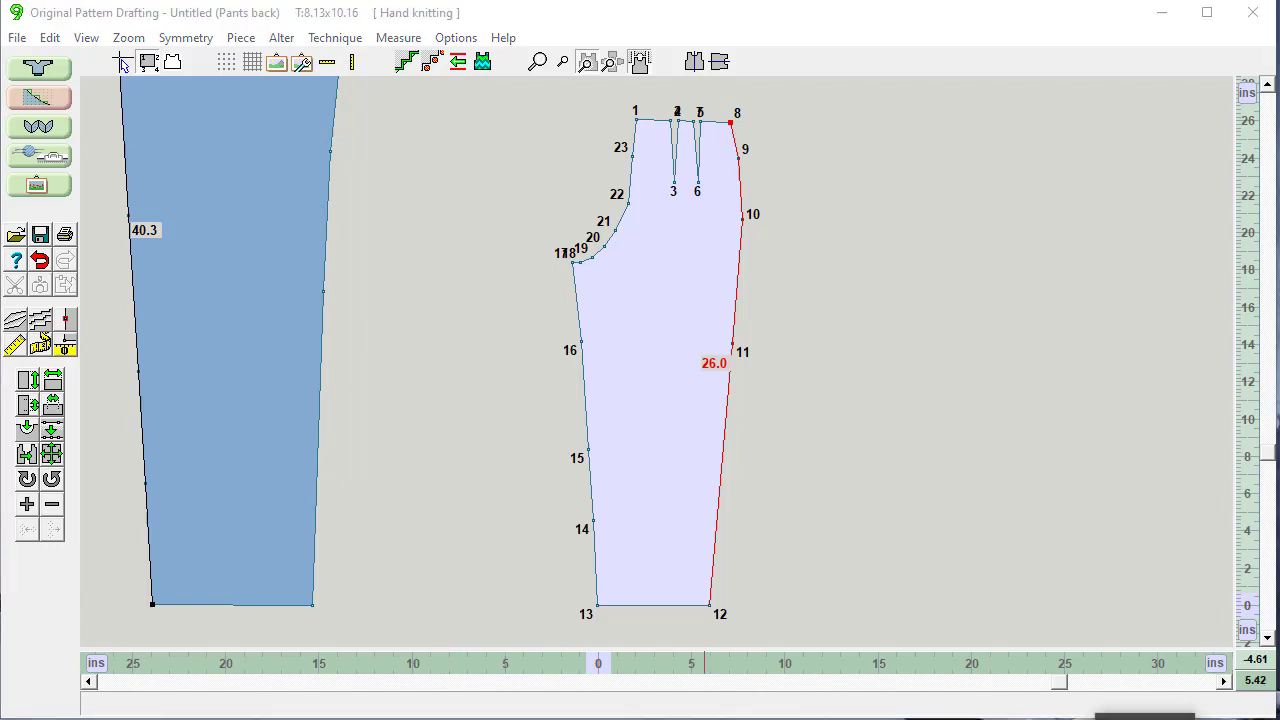
left_click(1145, 716)
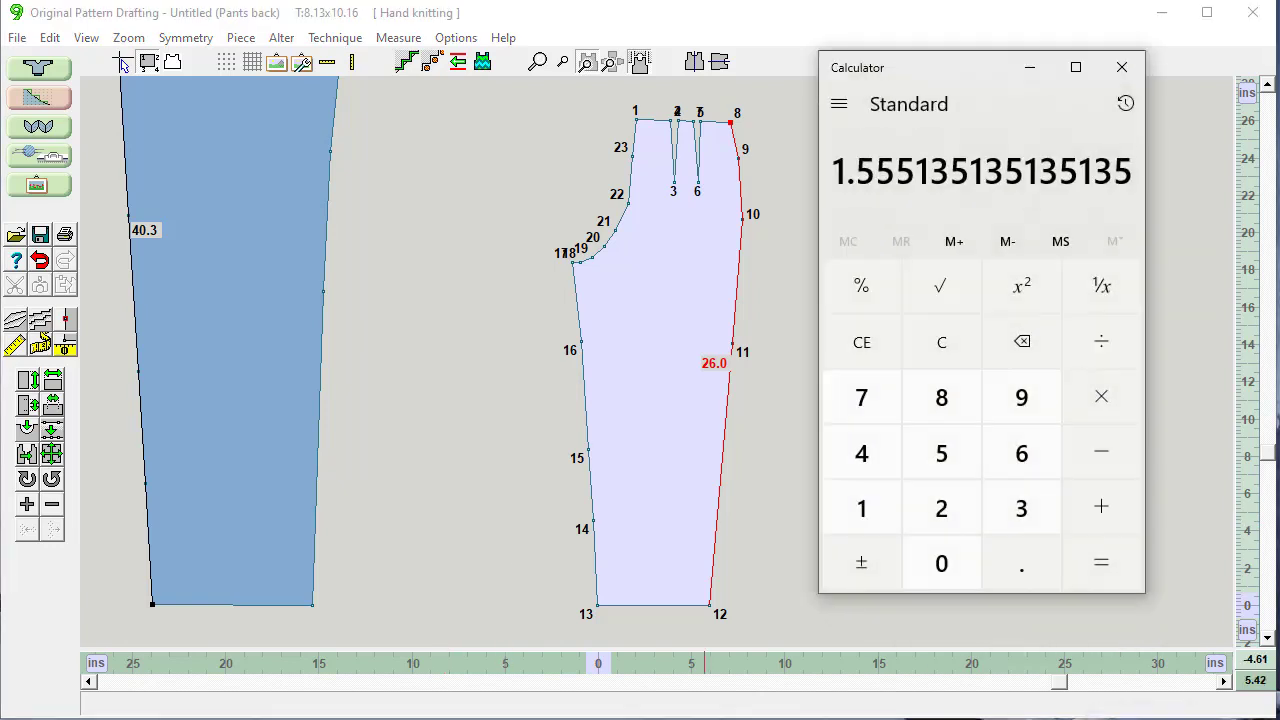
left_click(938, 336)
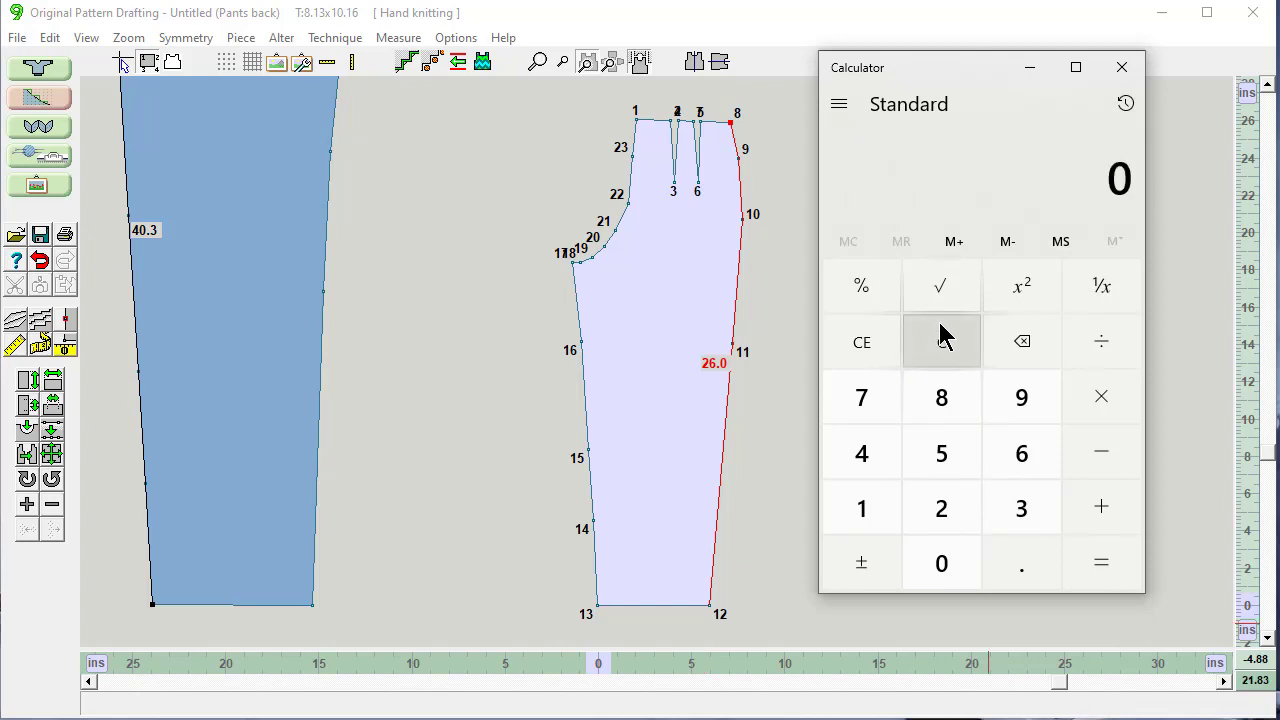
Calculate the scale ratio 40.319 ÷ 26.0 = 1.5507 in Calculator
left_click(875, 455)
left_click(941, 560)
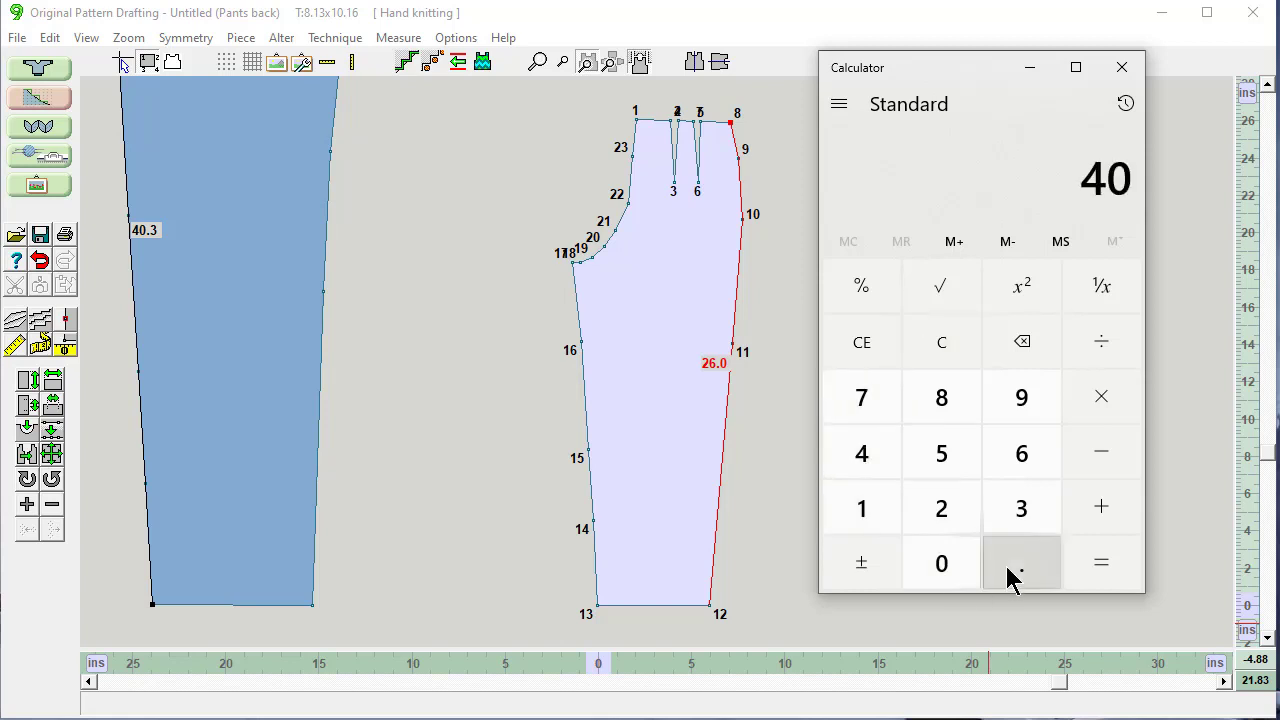
left_click(1012, 575)
left_click(1016, 512)
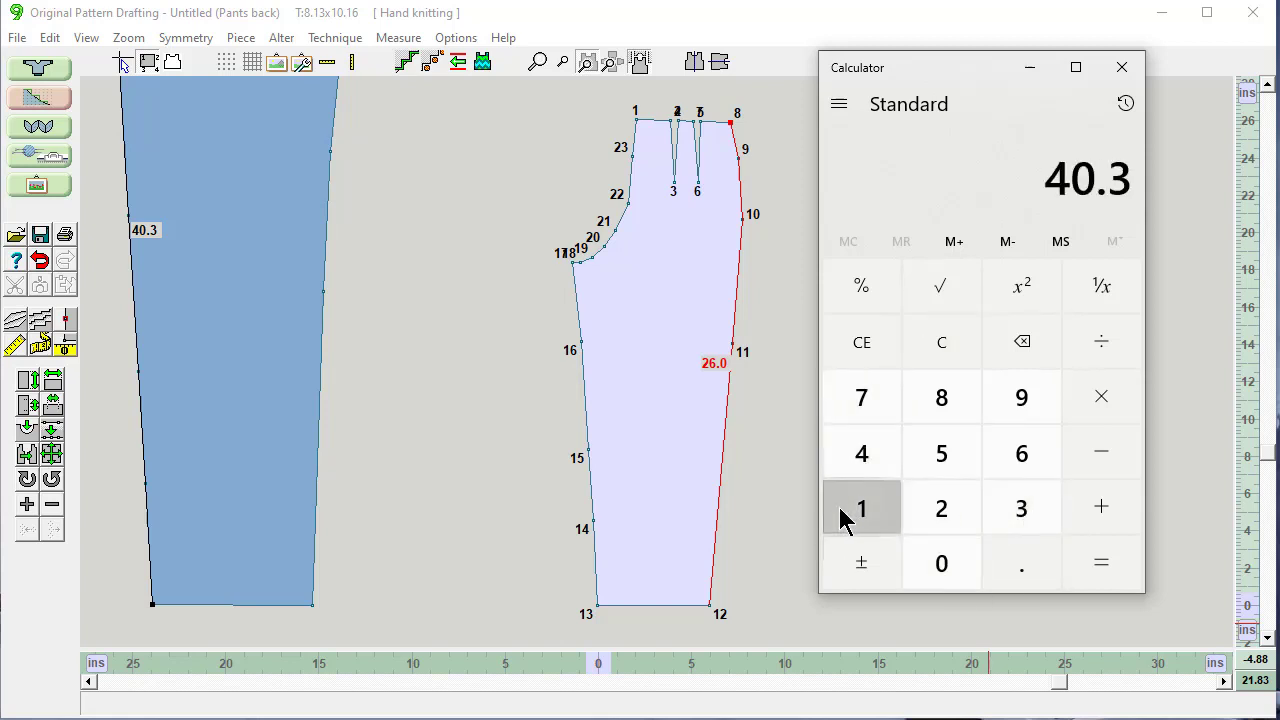
left_click(842, 516)
left_click(1015, 410)
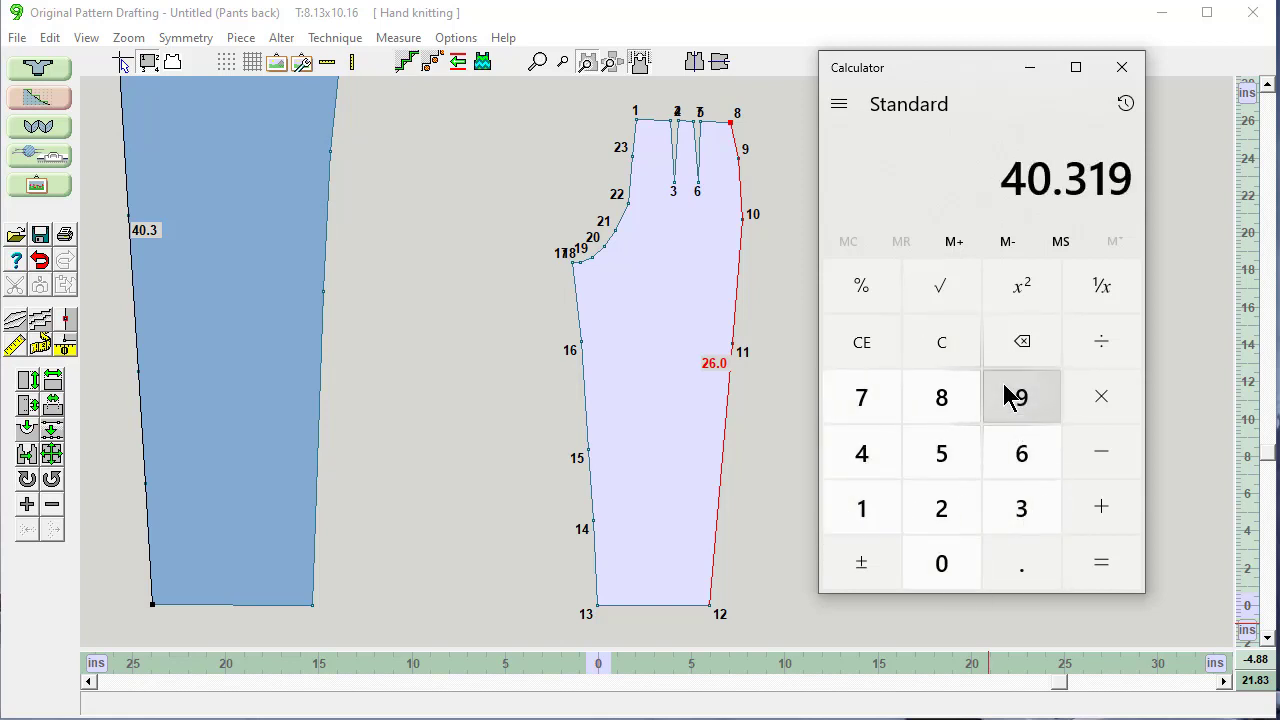
left_click(1104, 346)
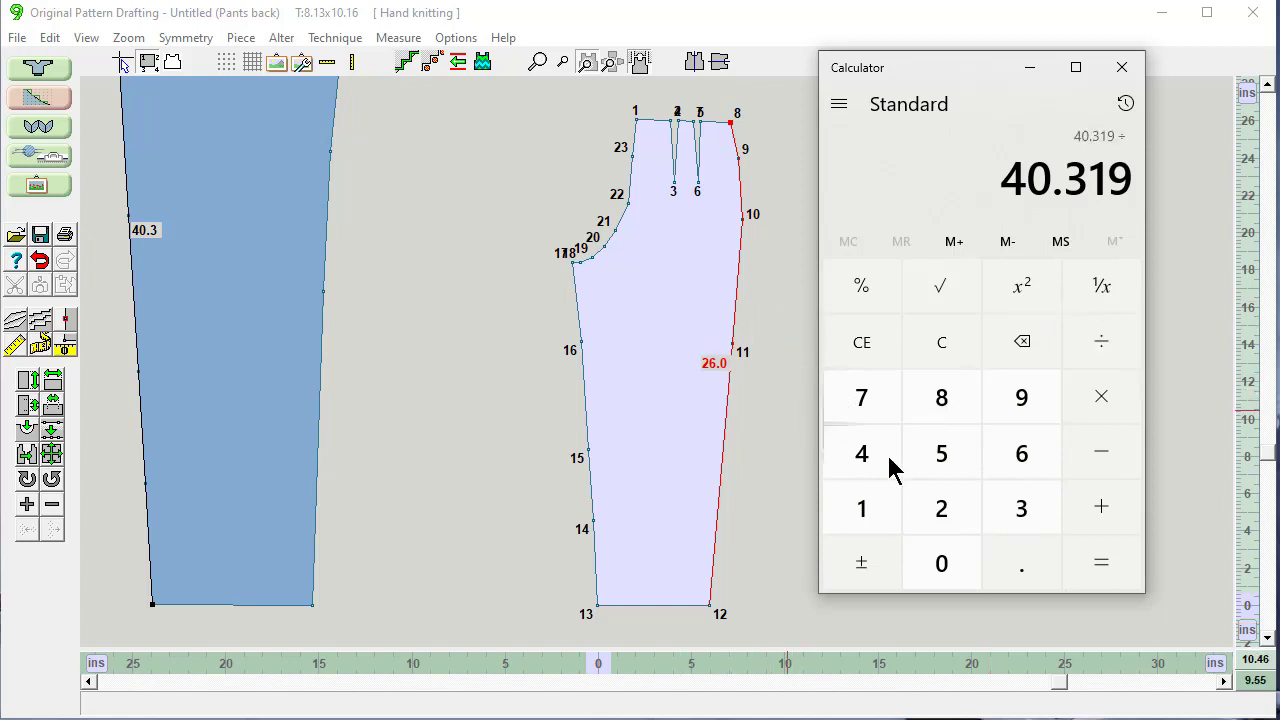
left_click(958, 514)
left_click(1020, 449)
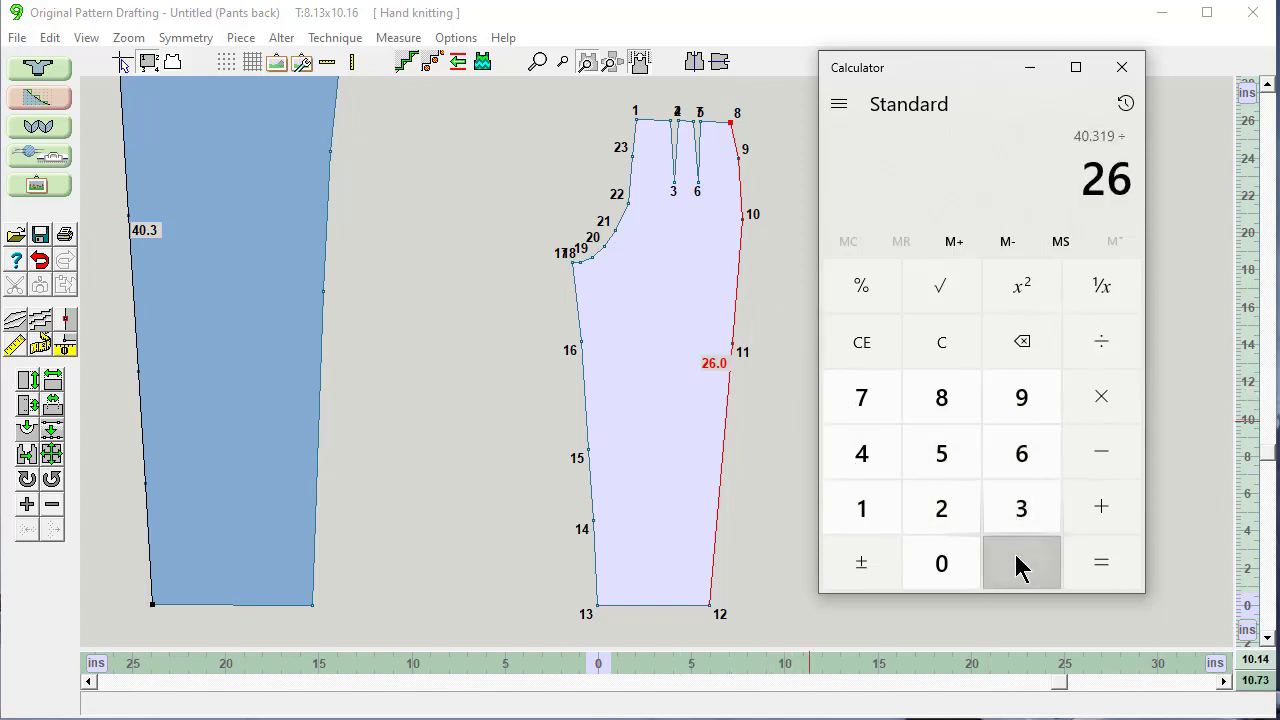
left_click(1020, 565)
left_click(940, 570)
left_click(1108, 578)
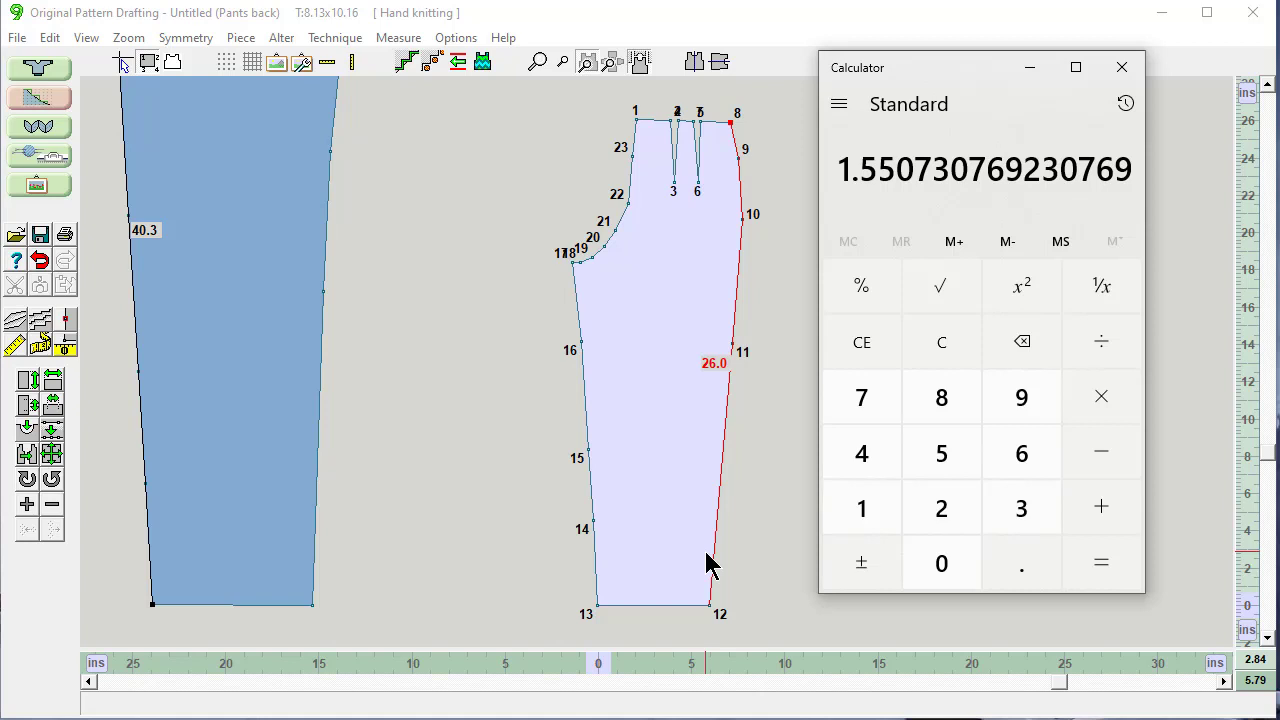
Scale the Pants back proportionally by 1.551 for a 40.4 side seam, then drag the blue Front beside it
left_click(1029, 68)
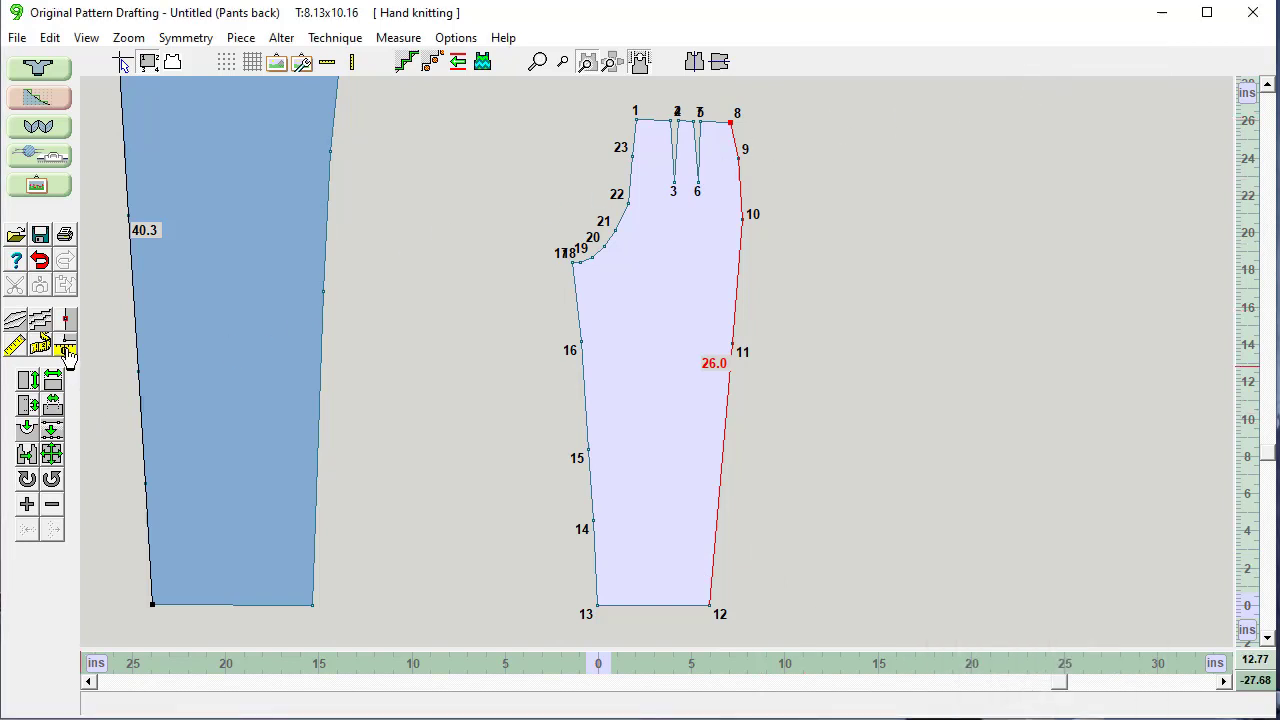
left_click(52, 456)
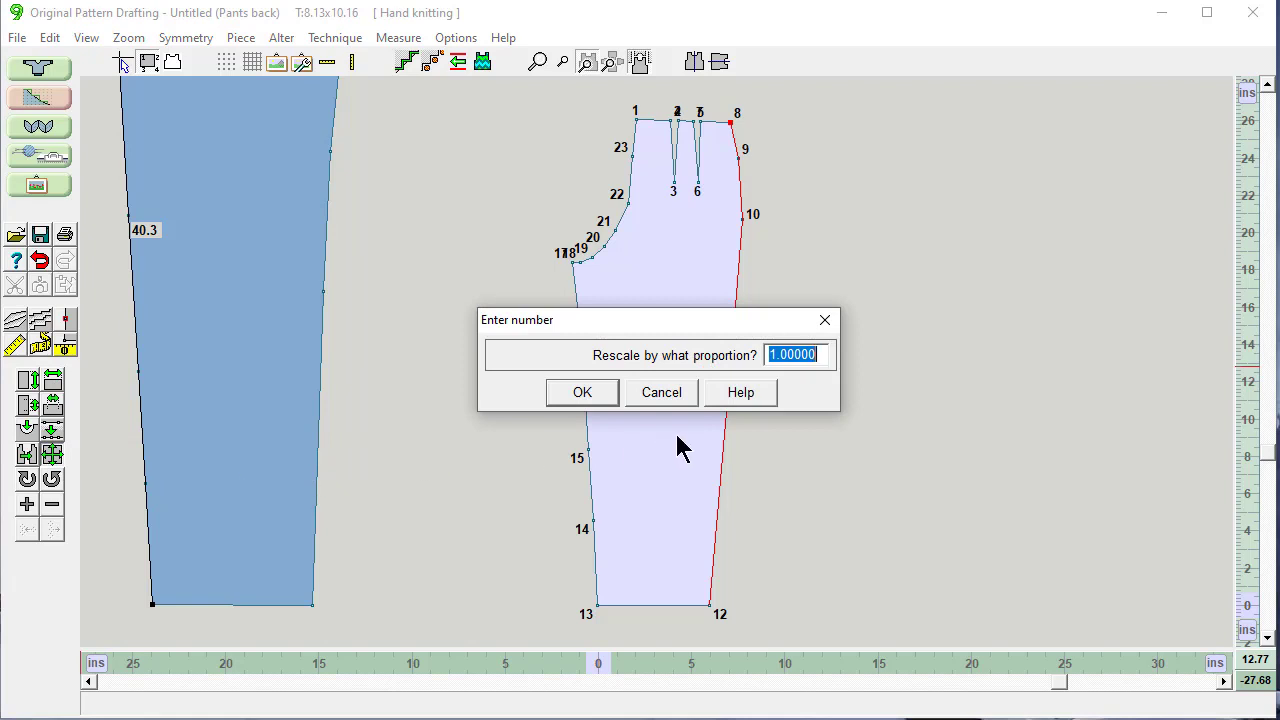
type("1.551")
left_click(582, 393)
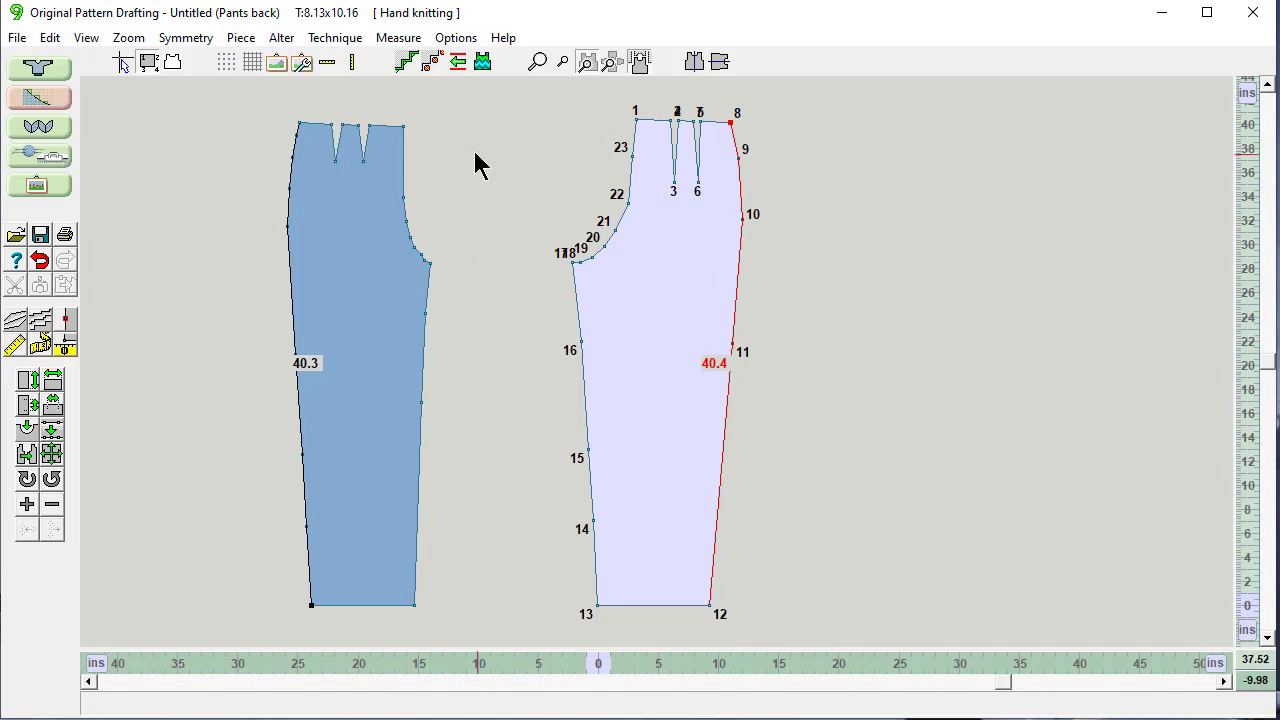
left_click_drag(646, 277, 522, 263)
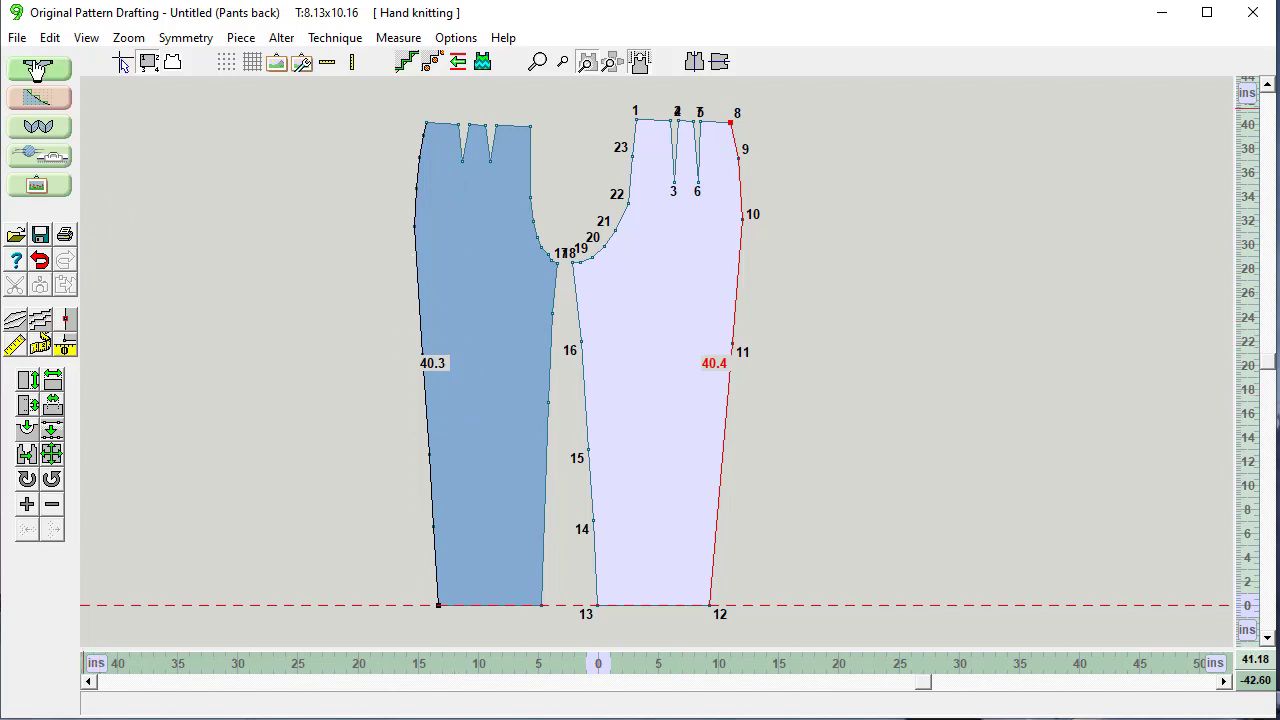
Save the positioned pants pieces with Save as under the name FS2 Pants size 12.shp
left_click(17, 38)
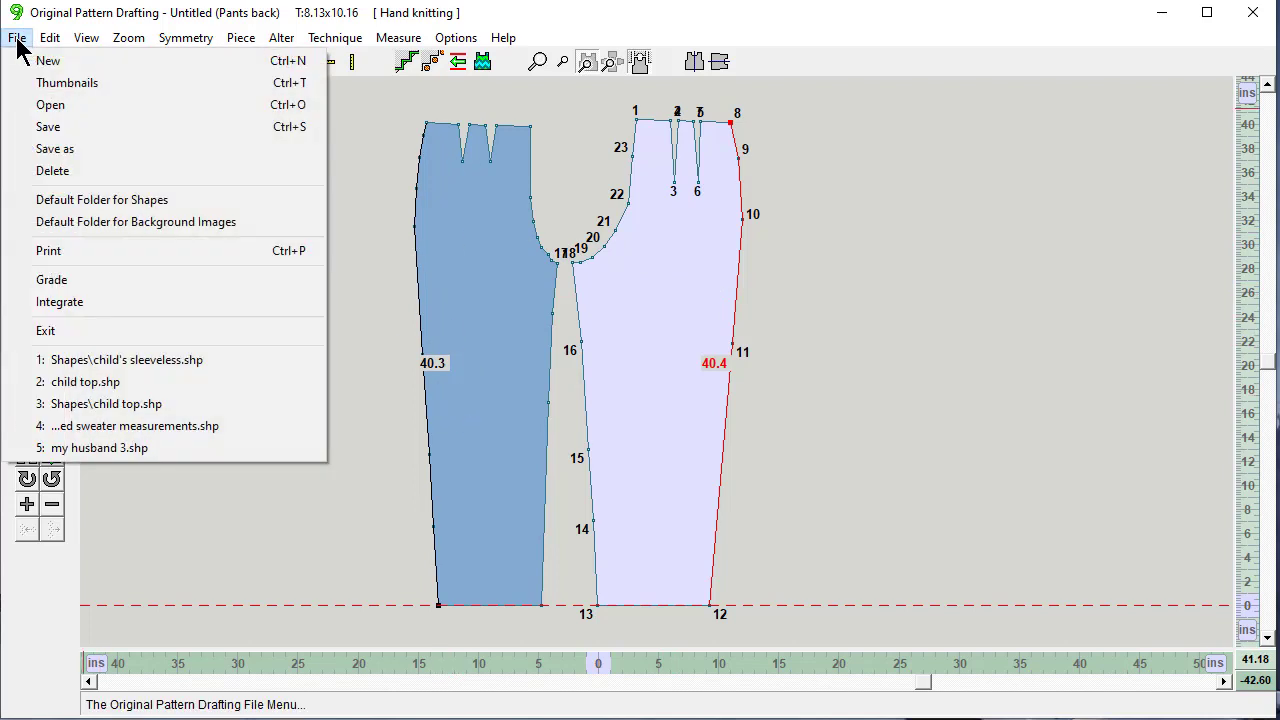
left_click(48, 150)
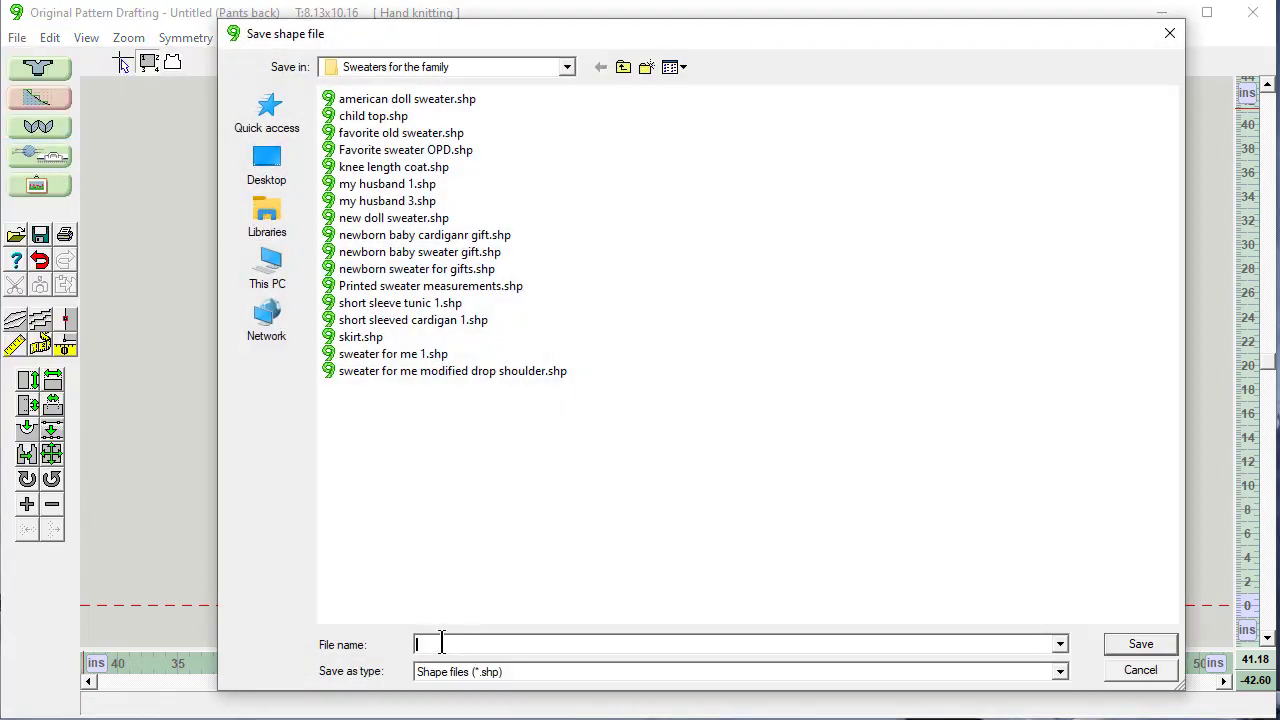
type("FS2 Pants size 12")
left_click(1140, 645)
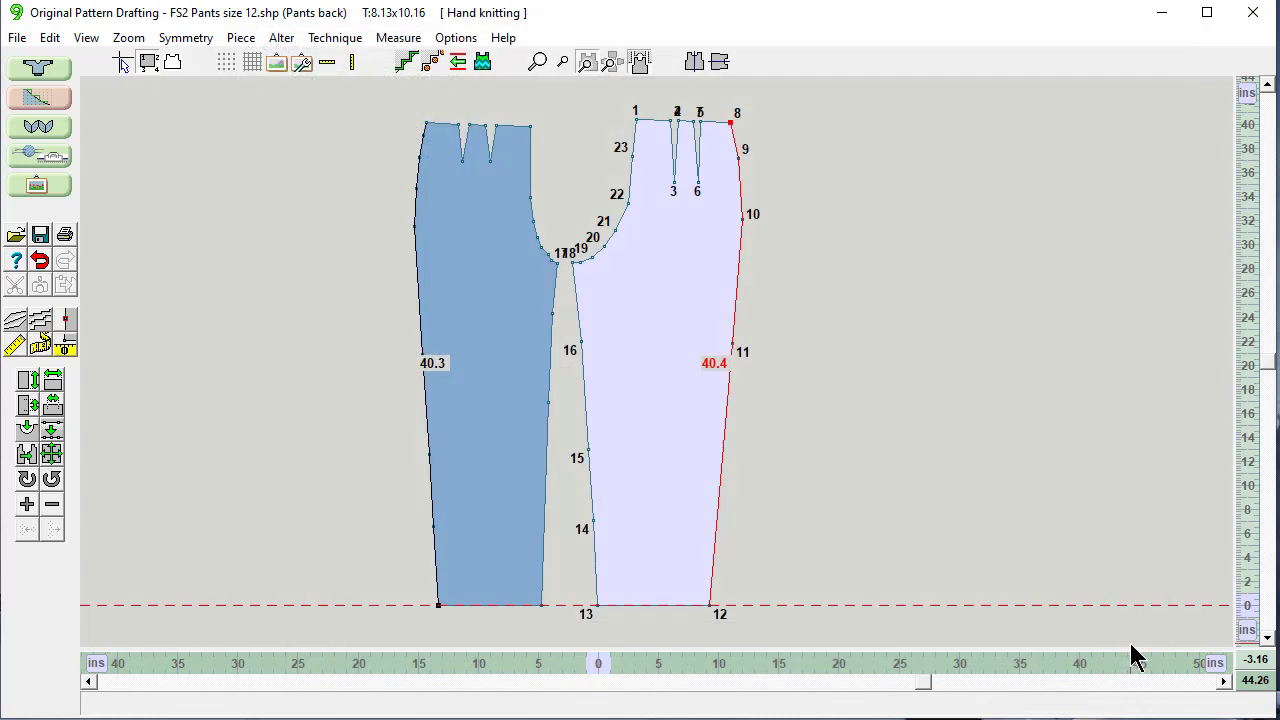